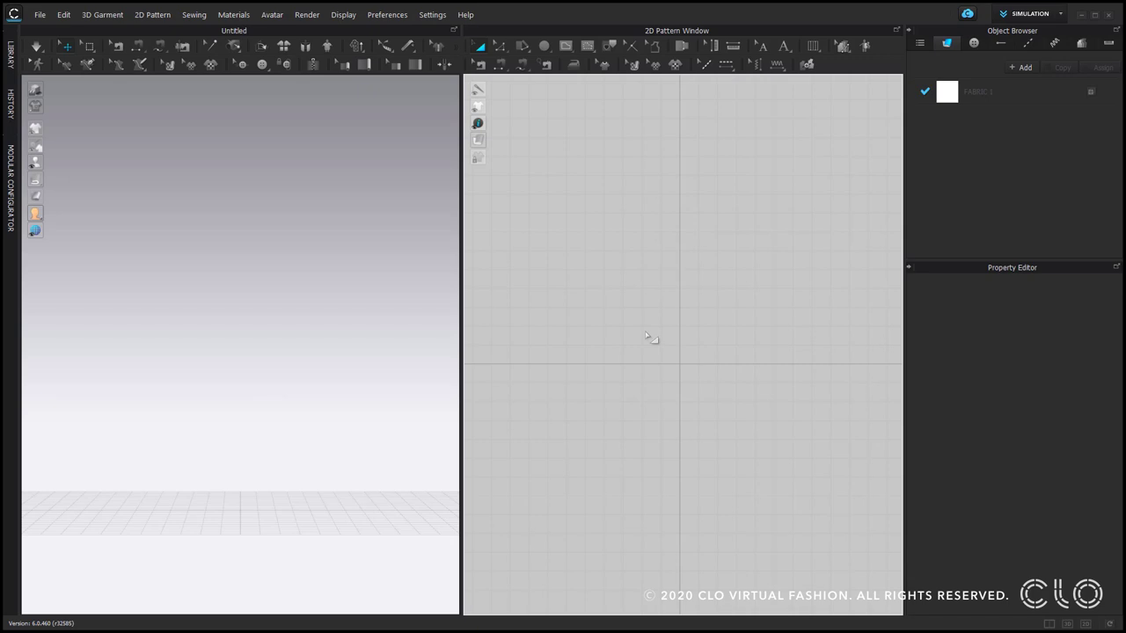
Create a circle pattern with a 410 mm diameter centred on the origin of the 2D window.
left_click(543, 45)
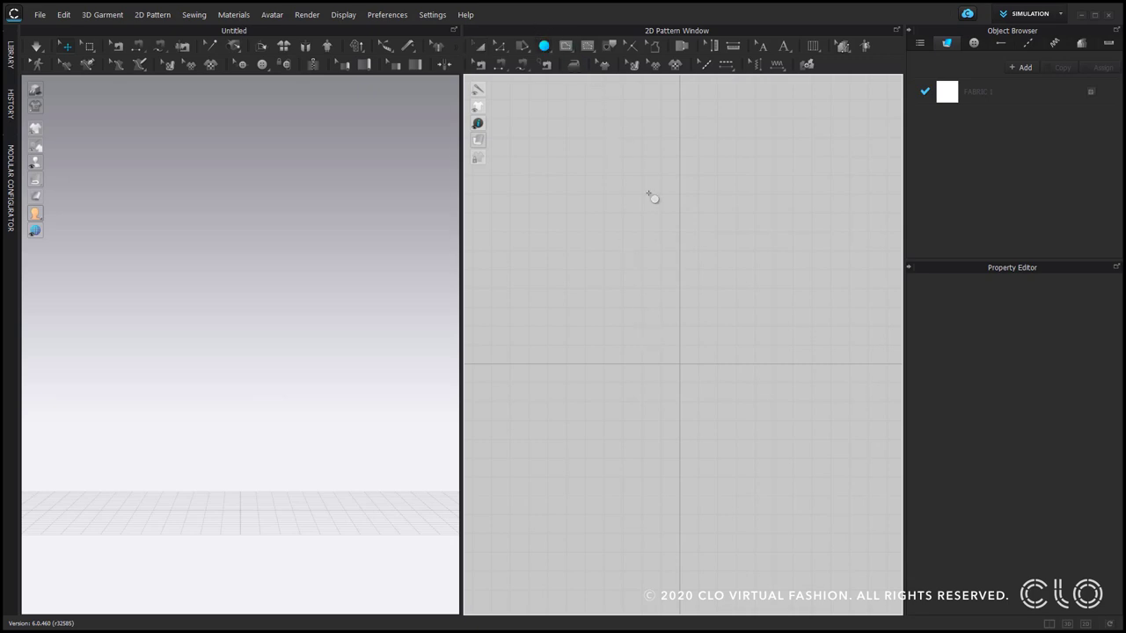
left_click(679, 363)
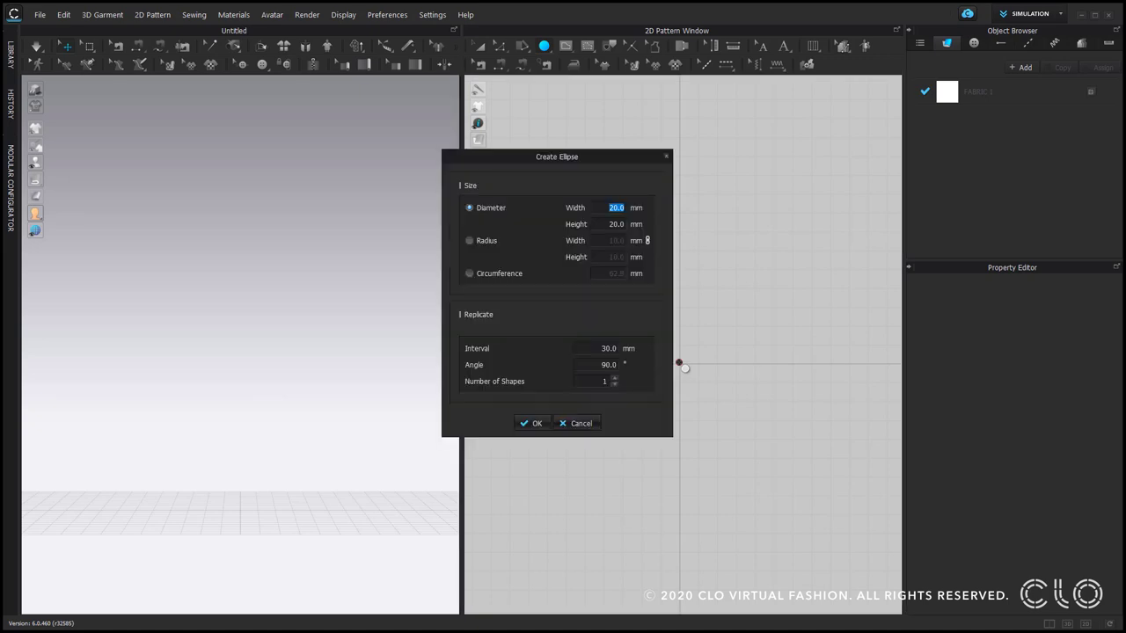
type("410")
key("Tab")
key("Return")
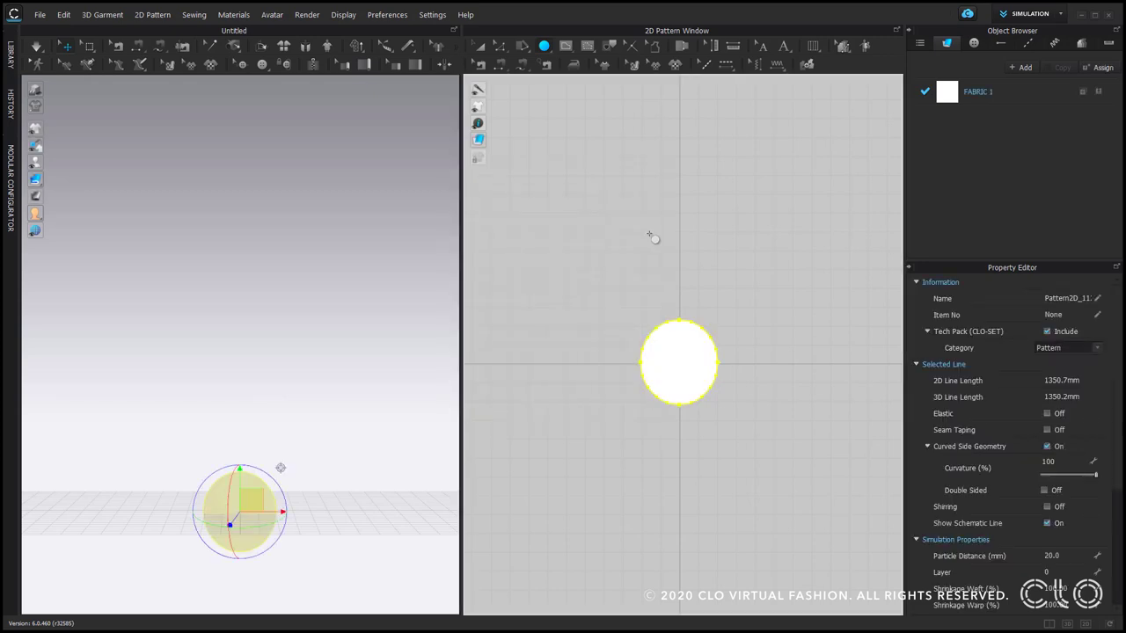
Rename the fabric to Hat and apply the Trim_Hardware physical property preset.
double_click(989, 93)
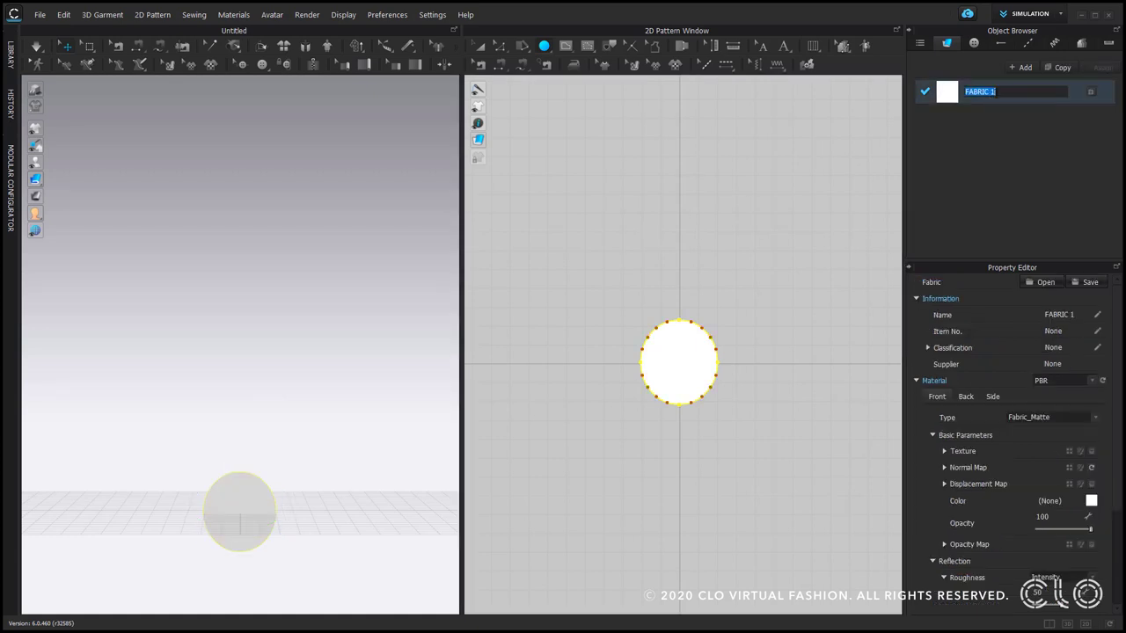
key("Return")
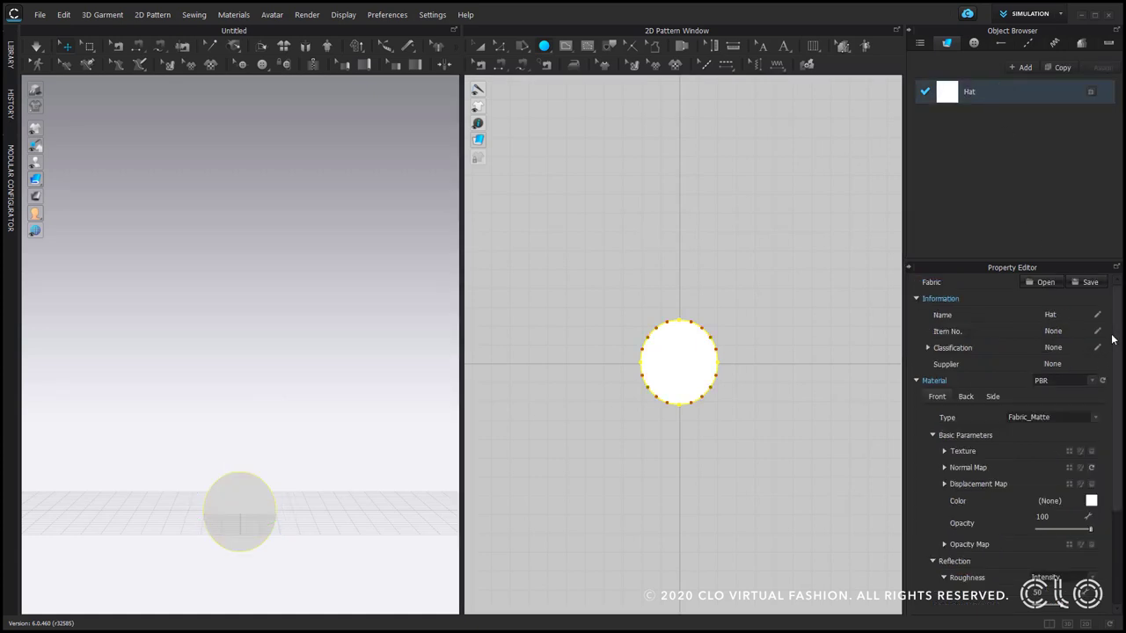
scroll(1105, 468, "down", 4)
scroll(1106, 468, "down", 2)
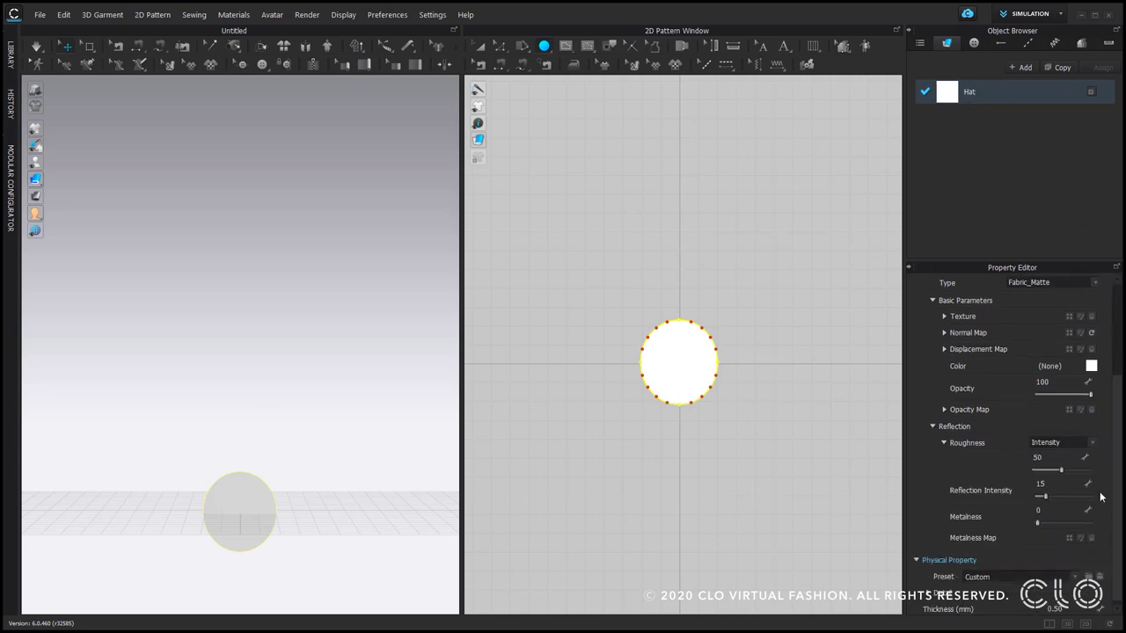
left_click(1036, 573)
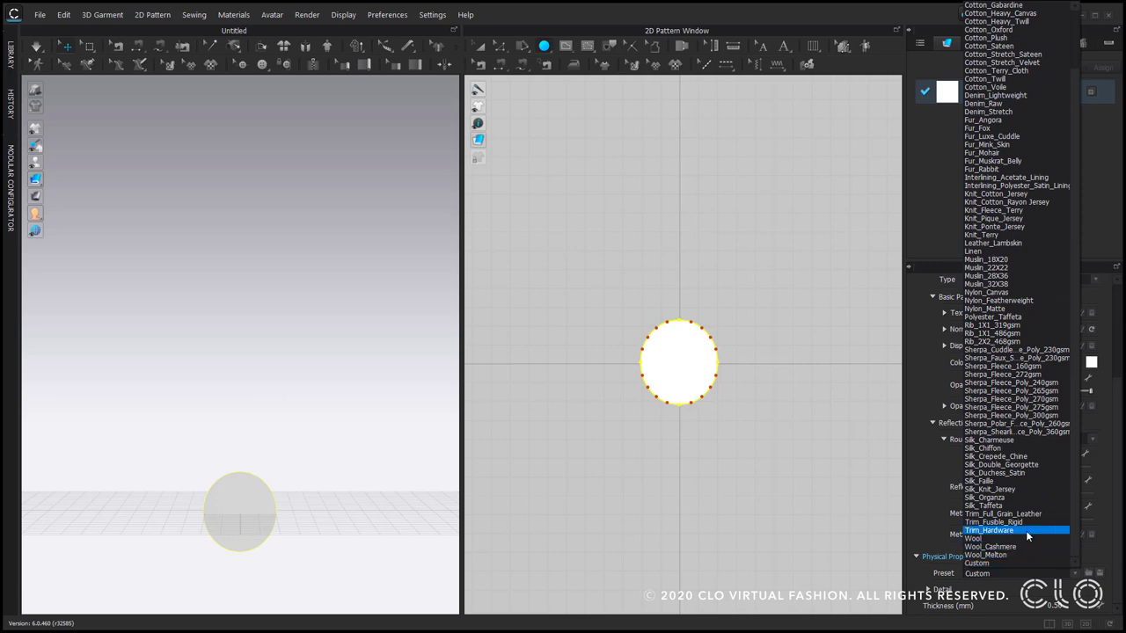
left_click(1027, 531)
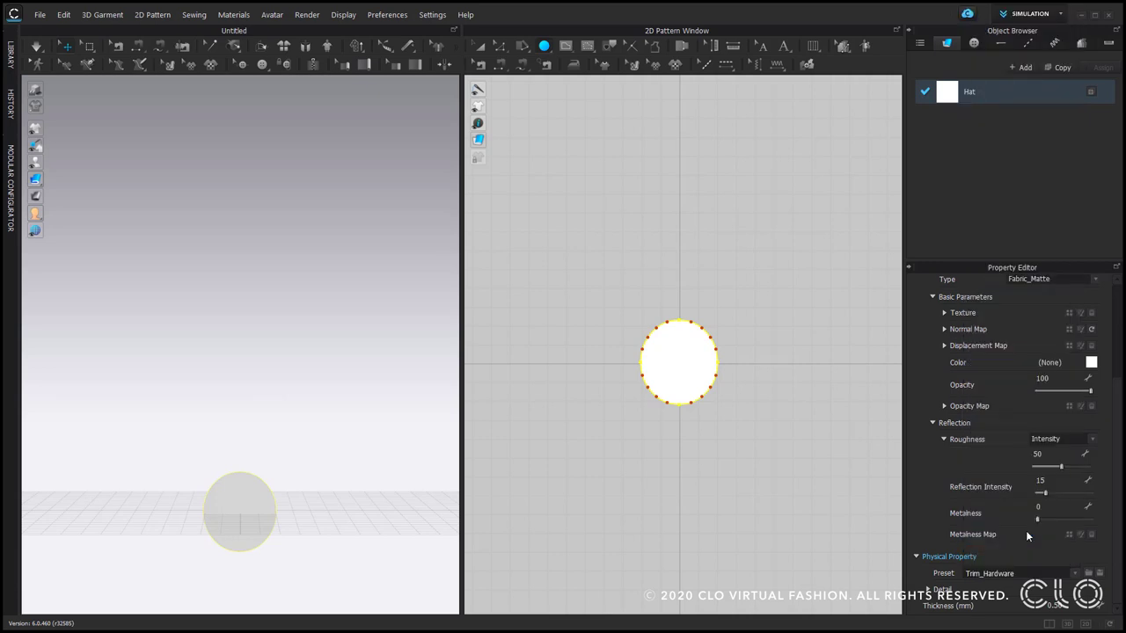
Set the Hat fabric's Stretch-Weft, Stretch-Warp, Shear, Bending-Weft, Bending-Warp and Bending-Bias to 90.
left_click(928, 592)
scroll(989, 538, "down", 4)
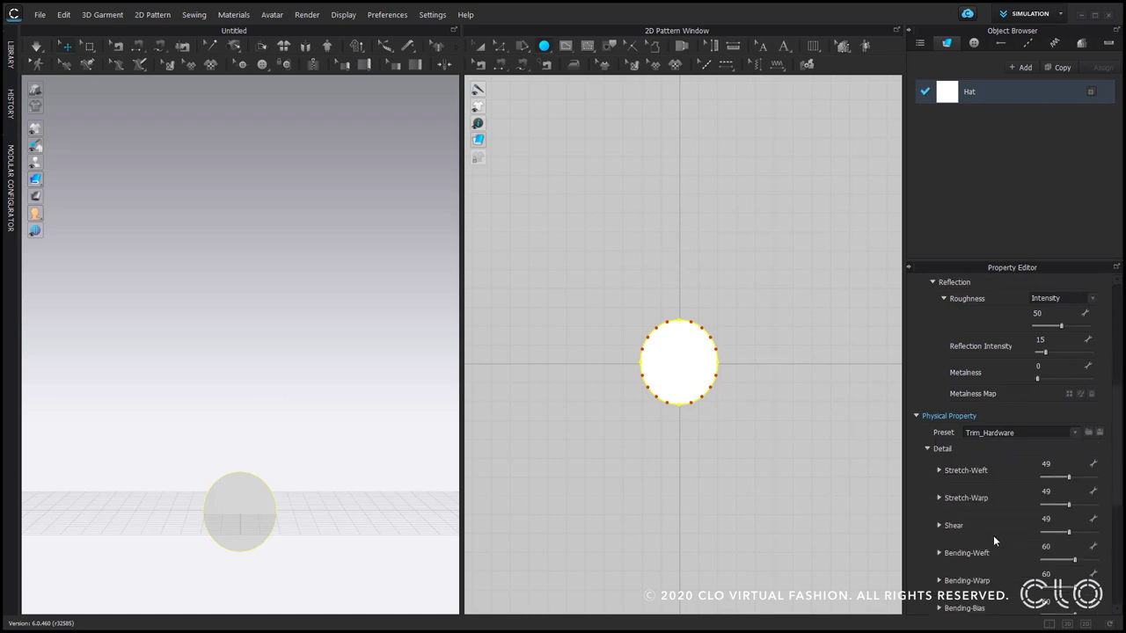
scroll(994, 535, "down", 2)
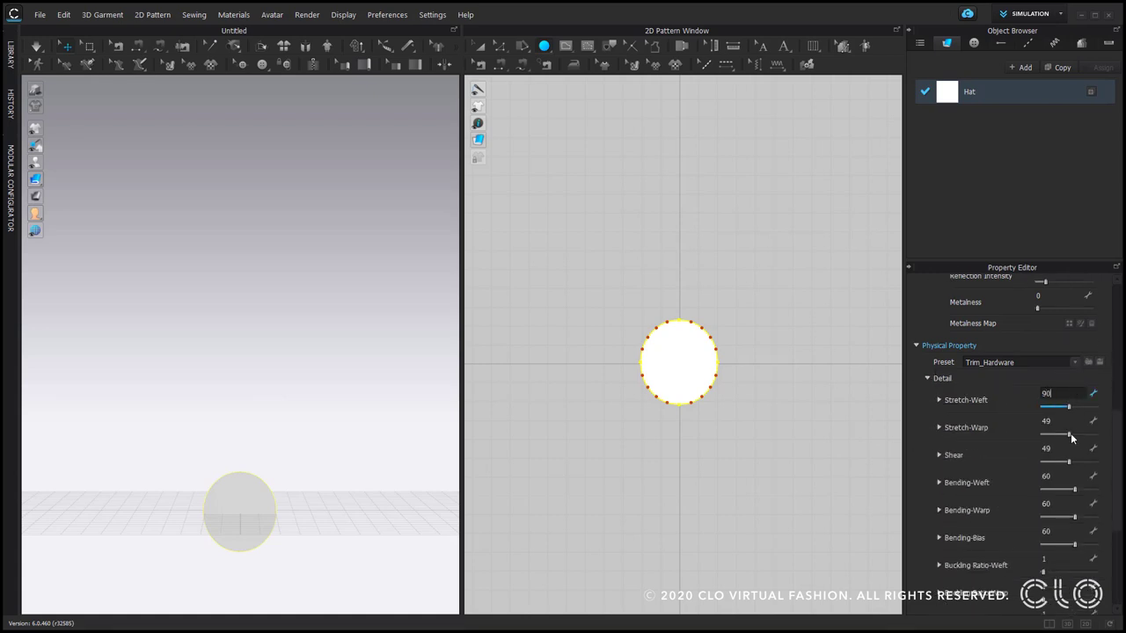
key("Tab")
type("90")
key("Tab")
type("90")
key("Tab")
type("90")
key("Tab")
type("90")
key("Tab")
type("90")
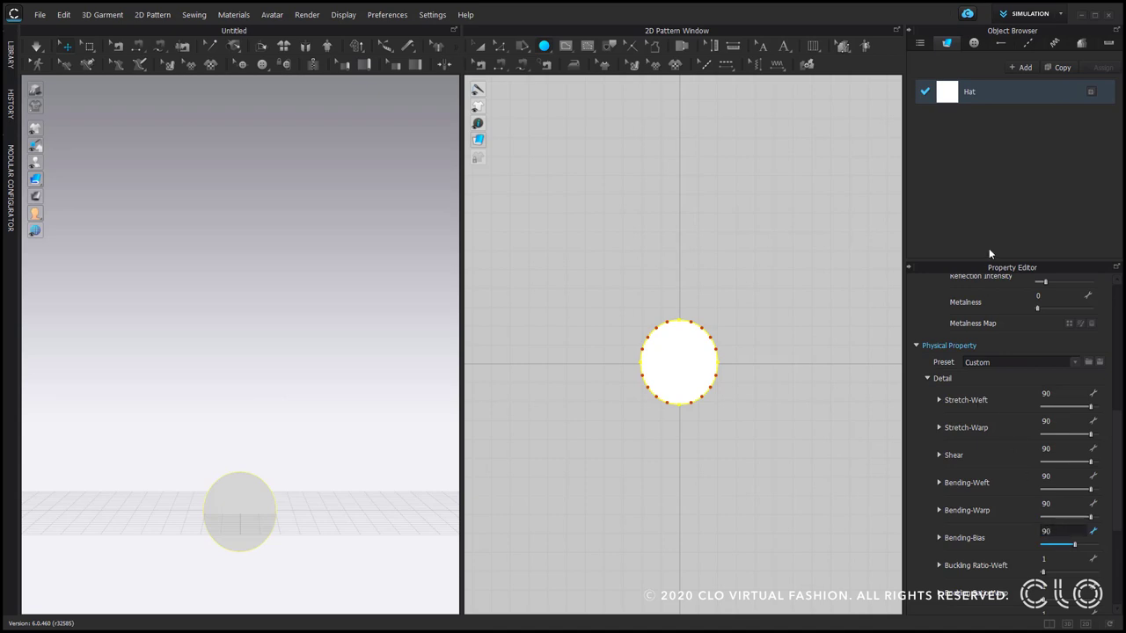
key("Return")
Set the circle pattern's particle distance to 5 mm.
left_click(668, 253)
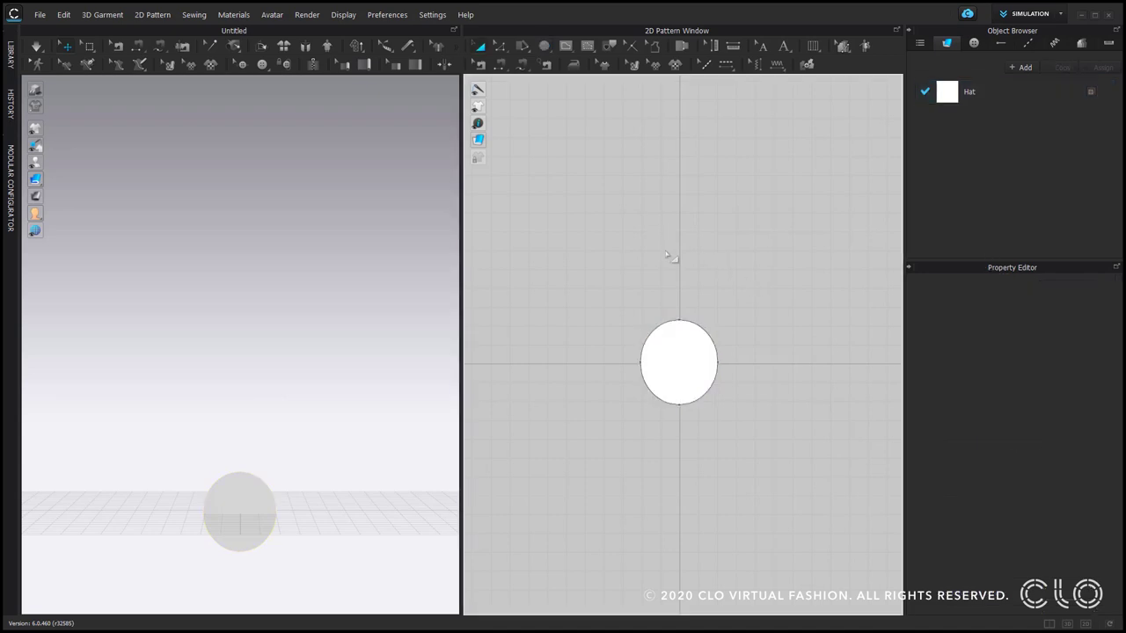
left_click(667, 358)
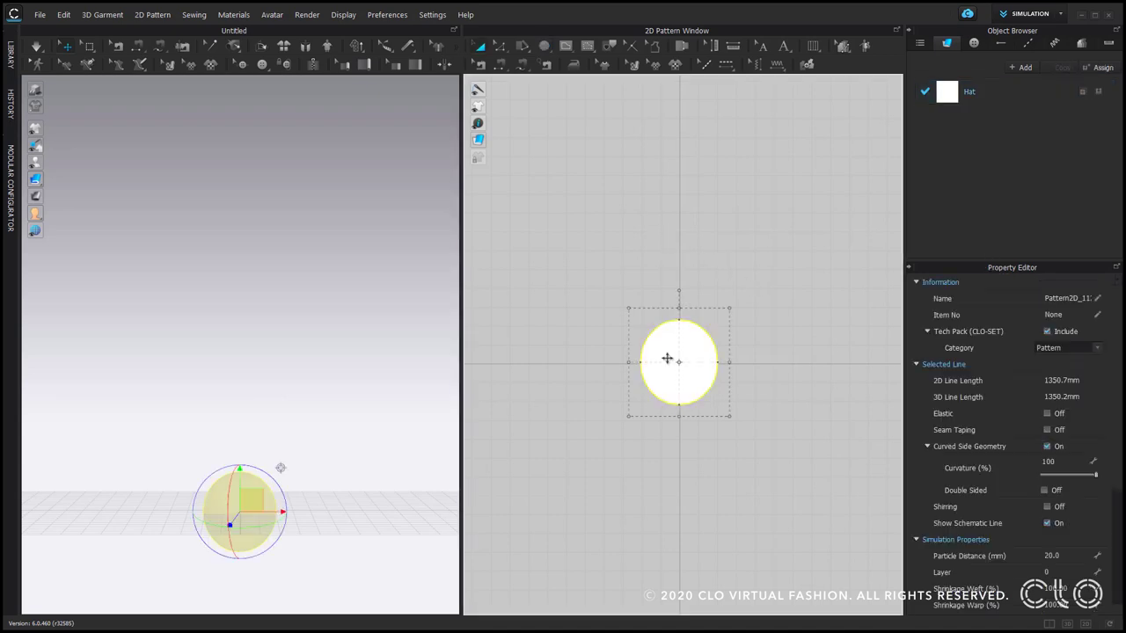
left_click(1065, 555)
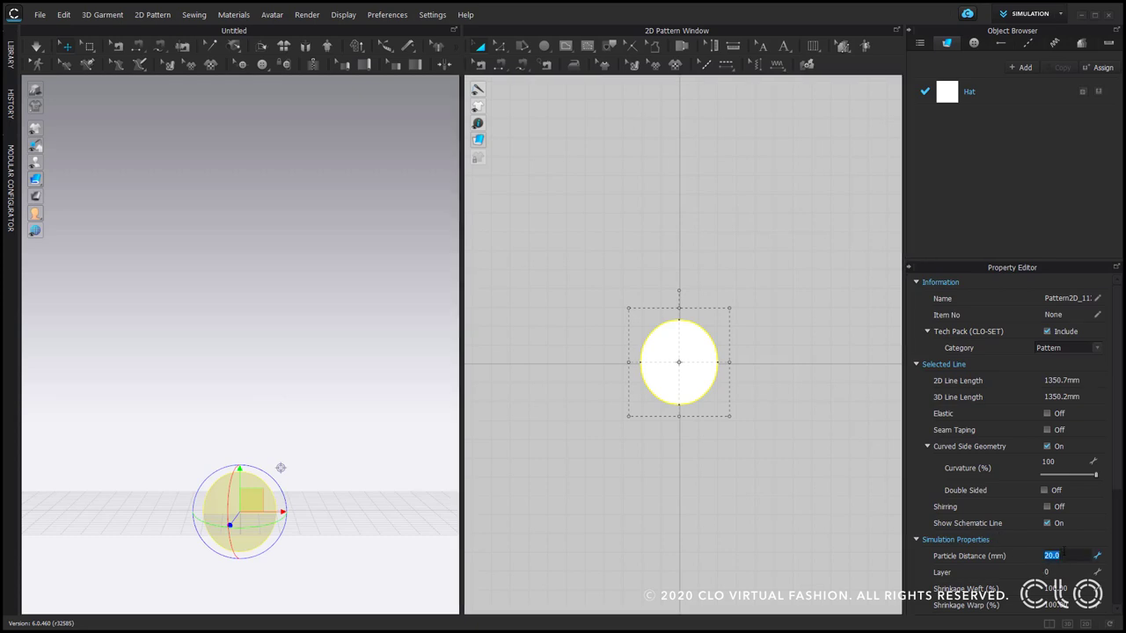
type("5")
key("Return")
Convert the bottom, left and right points of the circle to curve points.
key("z")
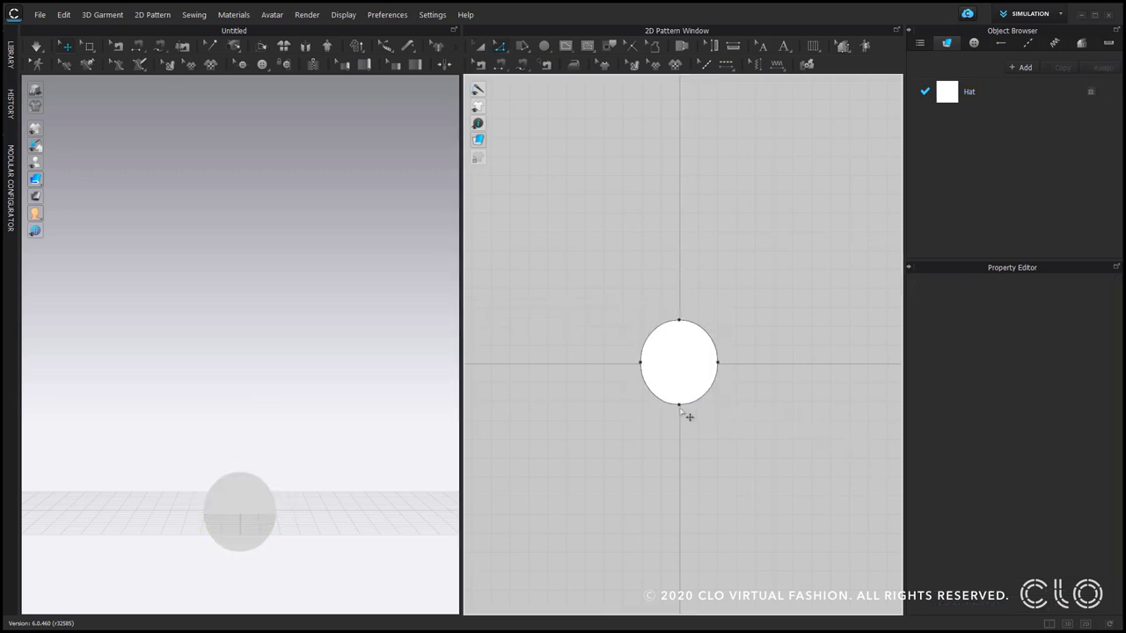
left_click(679, 406)
left_click(640, 363, "shift")
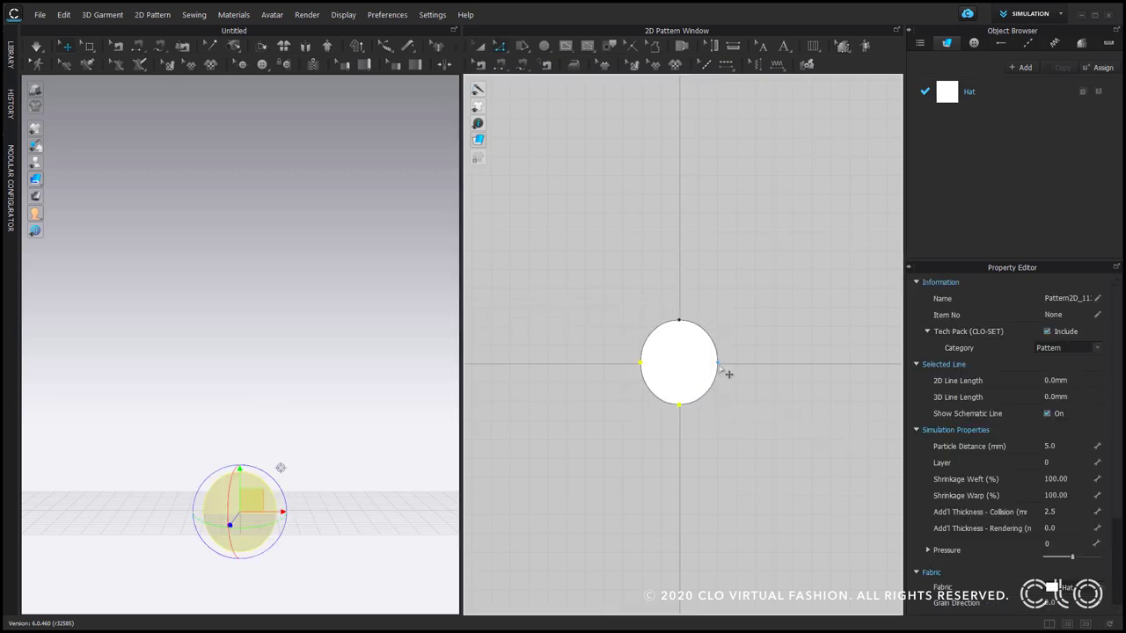
right_click(720, 368)
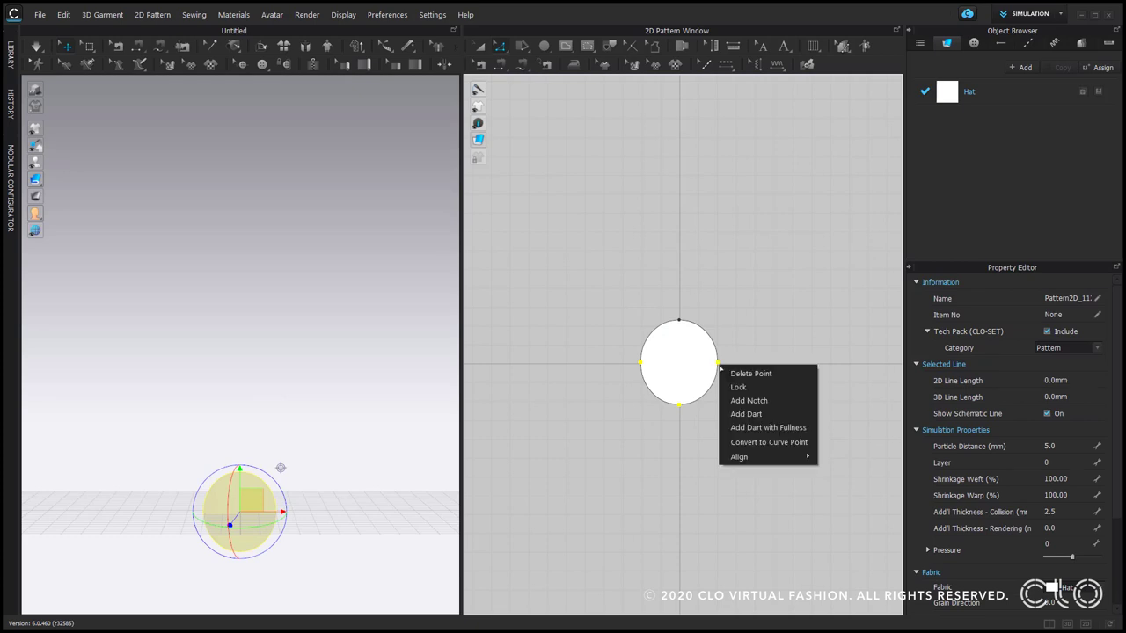
left_click(753, 444)
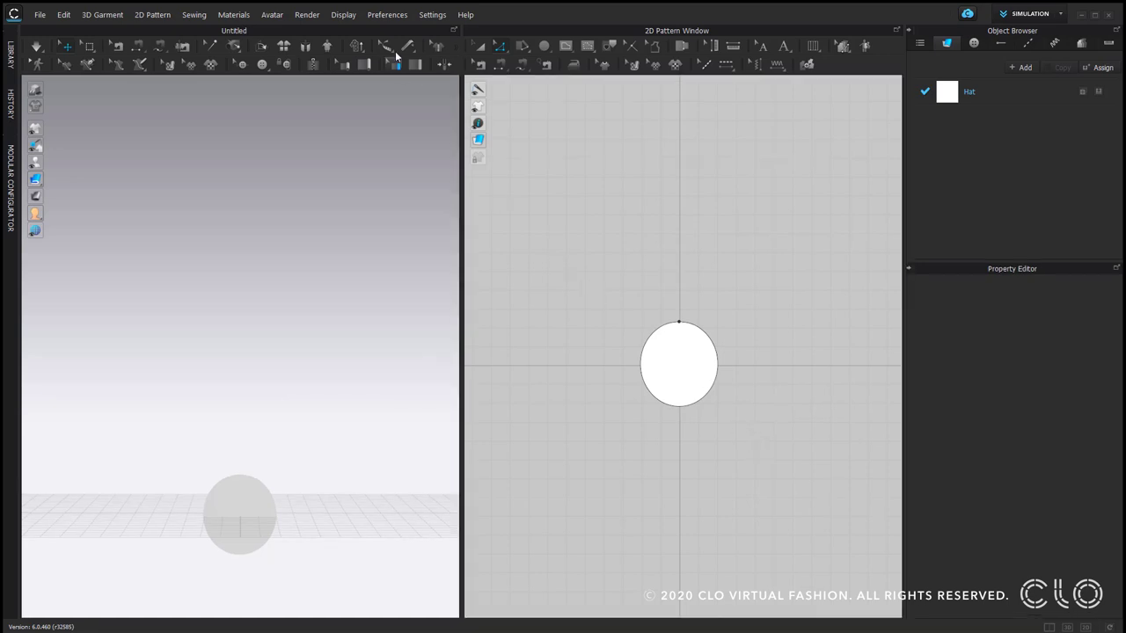
Switch the gizmo to World Coordinate and display the 3D garment as Textured Surface.
left_click(388, 17)
mouse_move(385, 30)
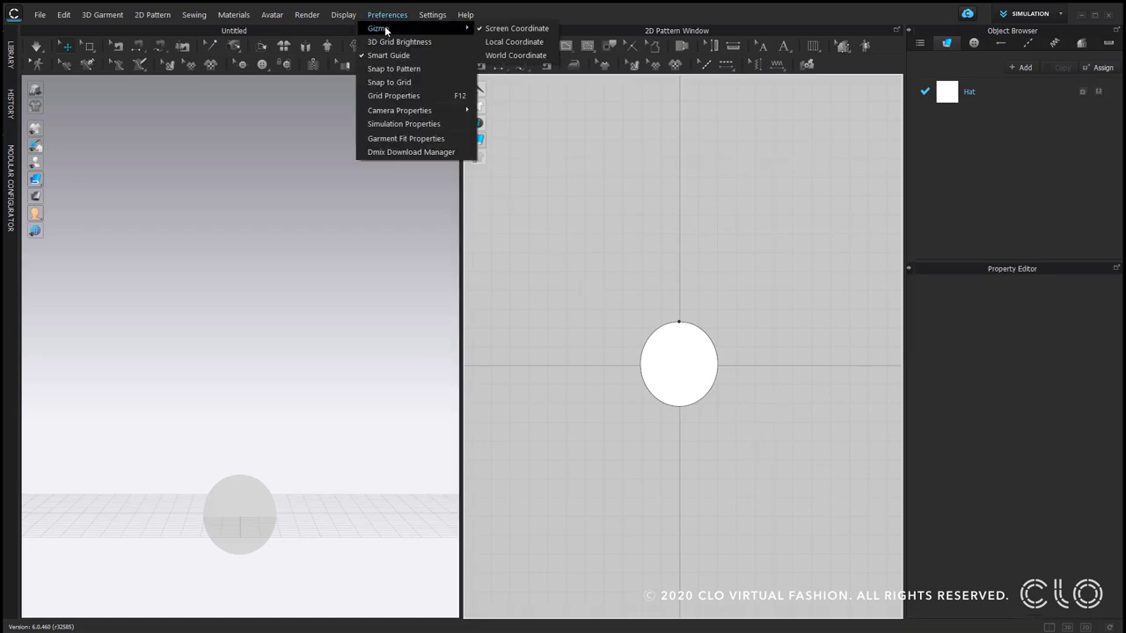
left_click(510, 56)
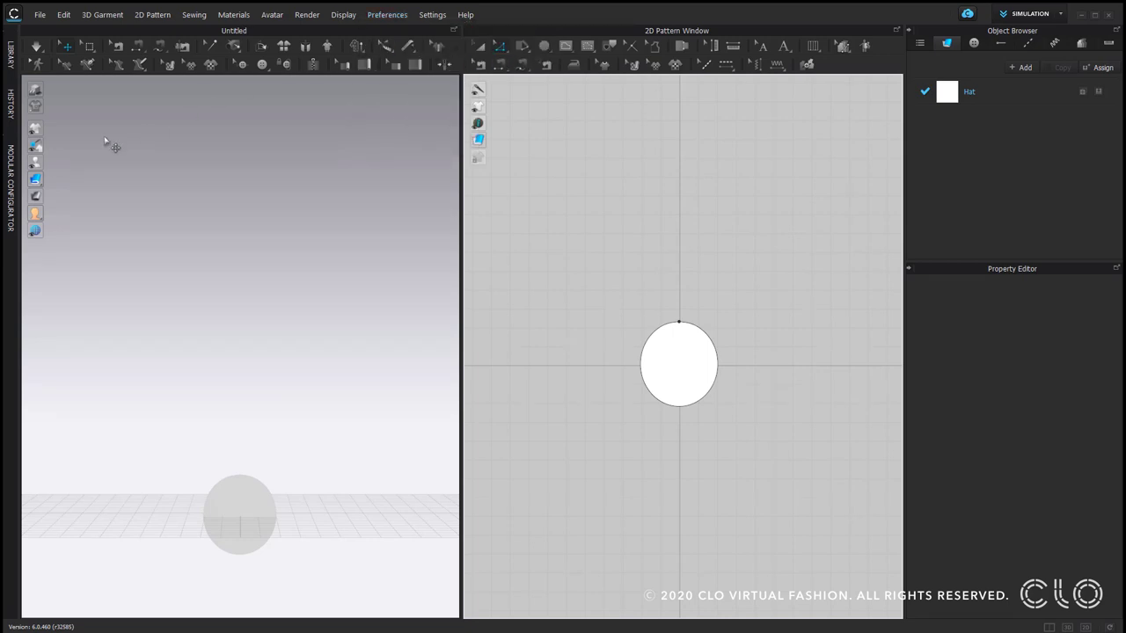
mouse_move(39, 181)
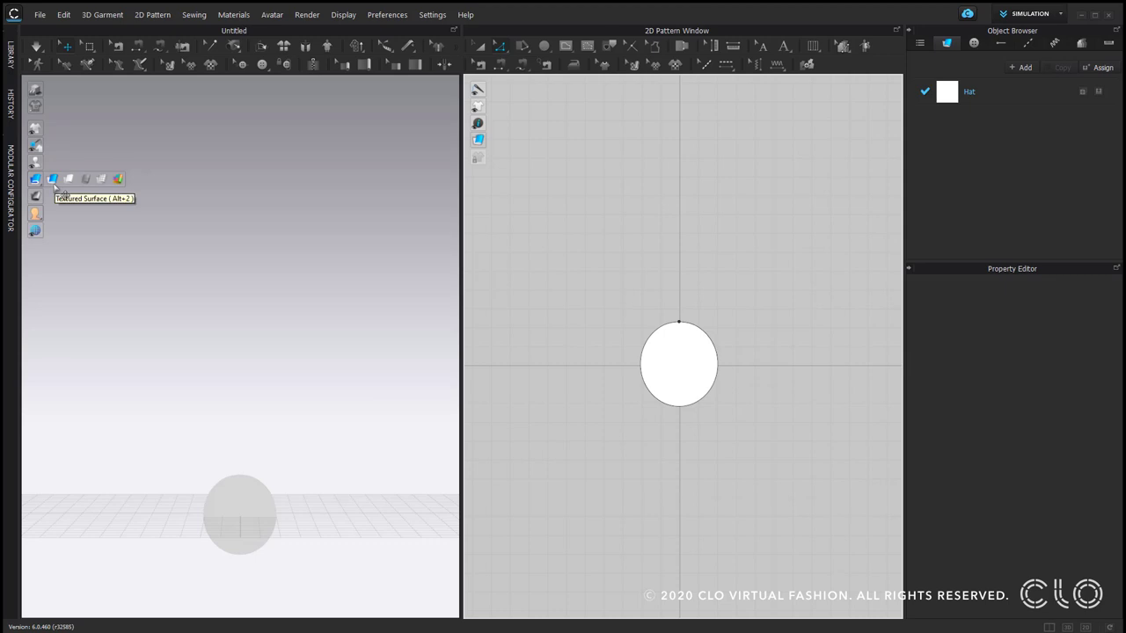
left_click(54, 183)
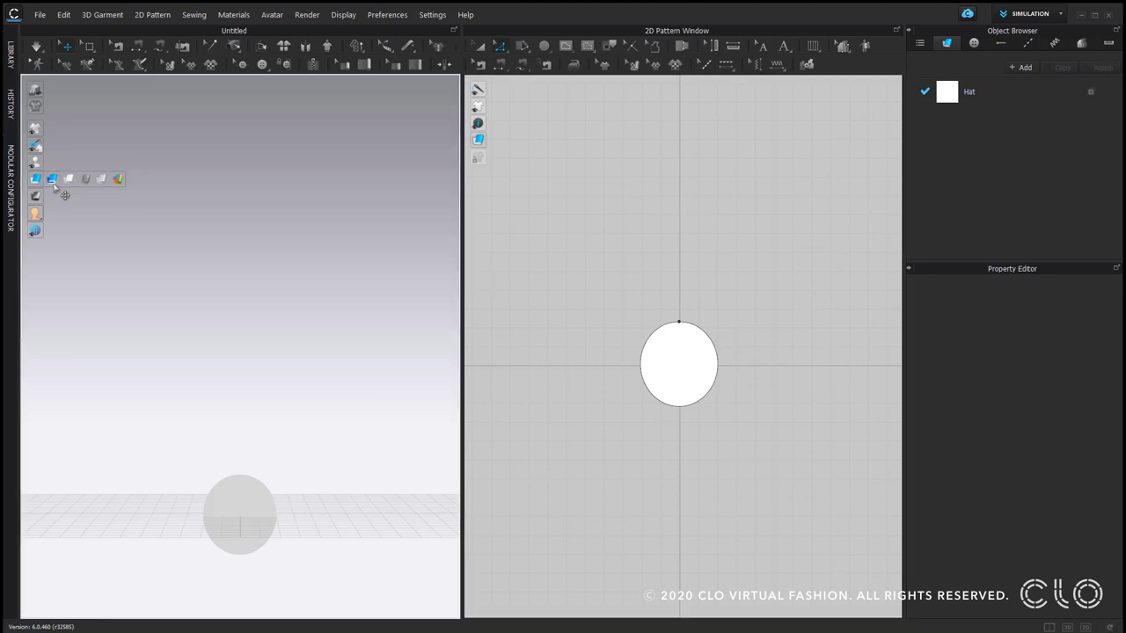
Lay the circle flat in the 3D window and simulate it on the ground, ending in the top view.
left_click(238, 496)
right_click_drag(226, 558, 307, 410)
left_click(357, 466)
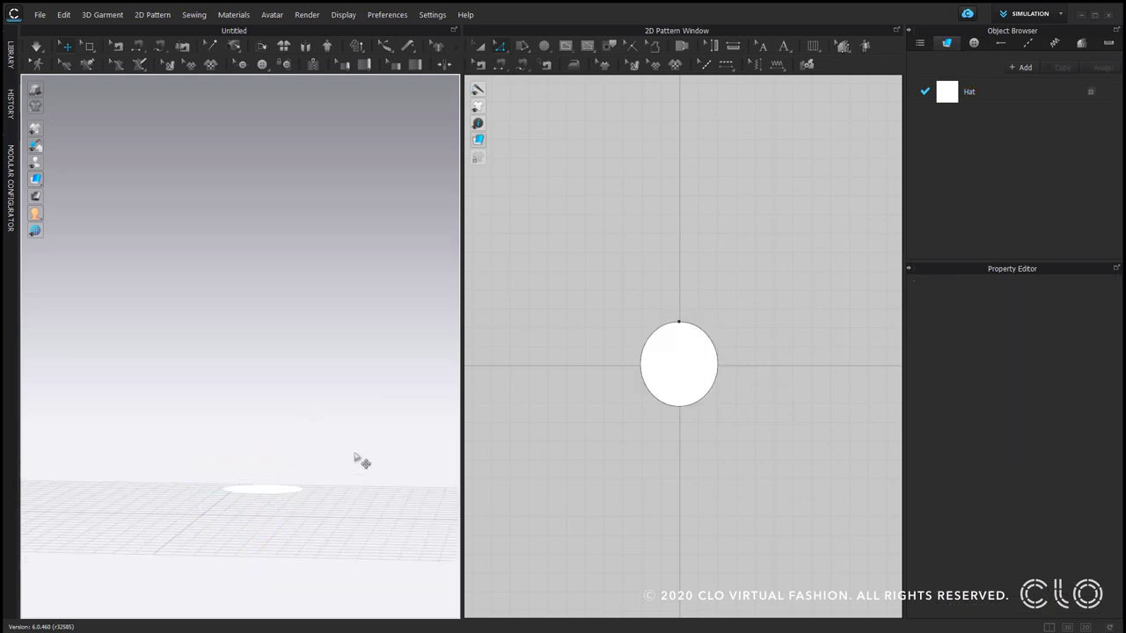
right_click_drag(356, 459, 344, 470)
key("space")
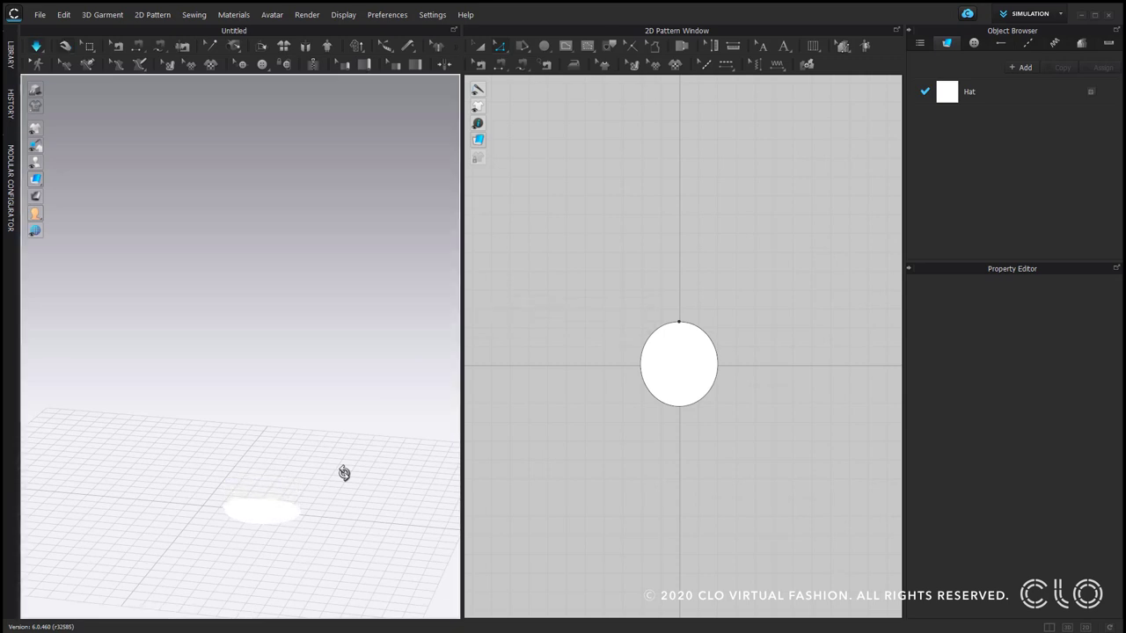
right_click_drag(344, 474, 299, 538)
key("5")
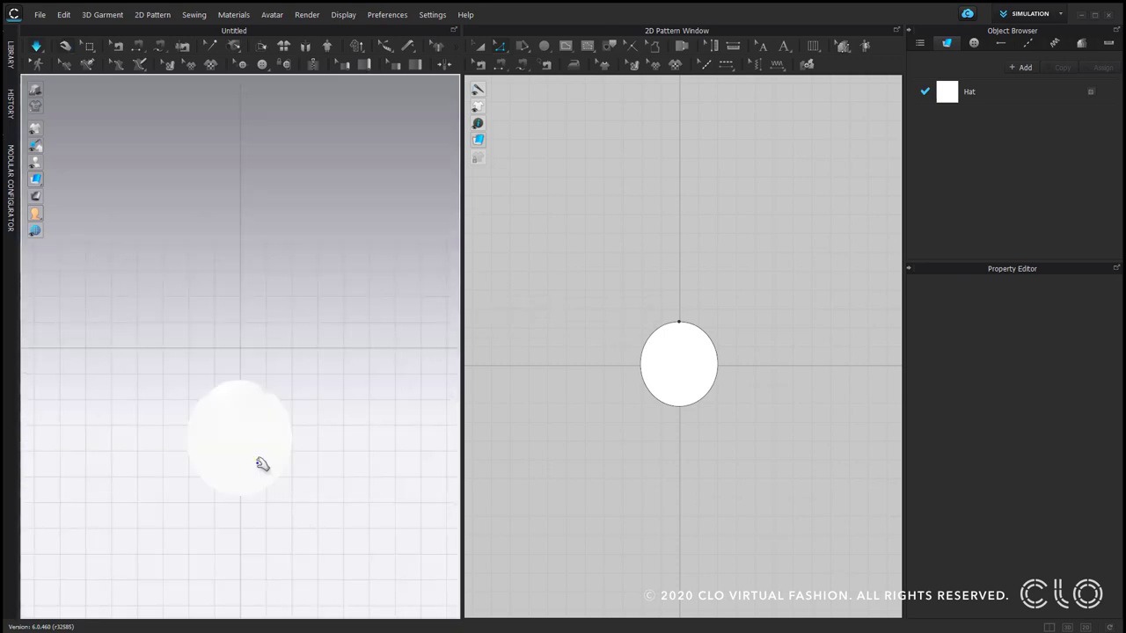
key("space")
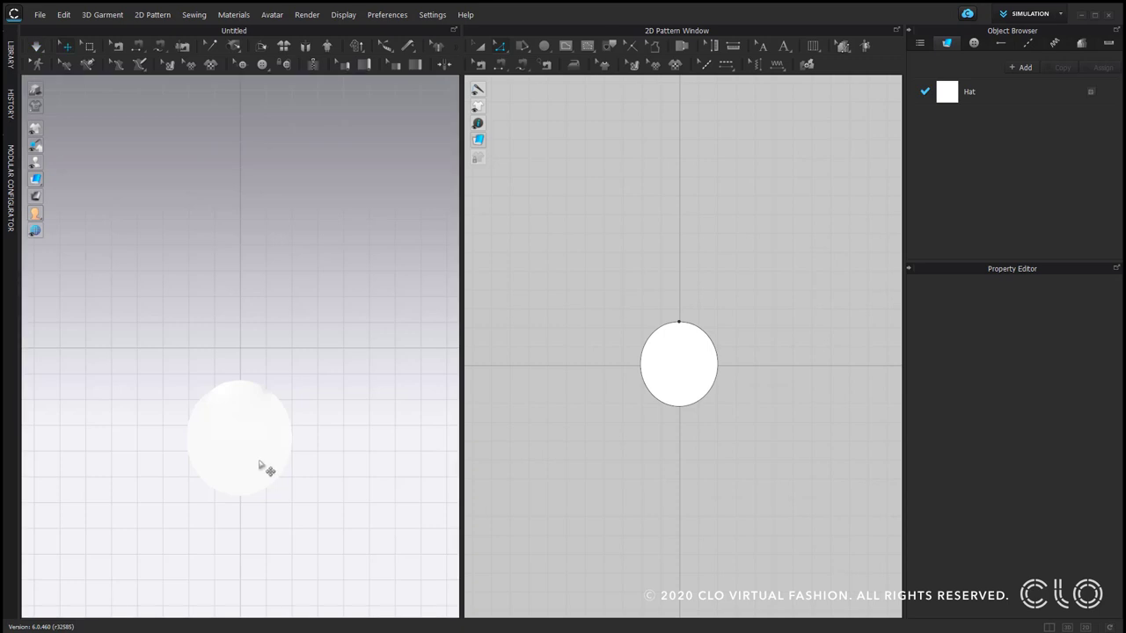
Move the flat circle to the centre of the 3D grid.
left_click(673, 378)
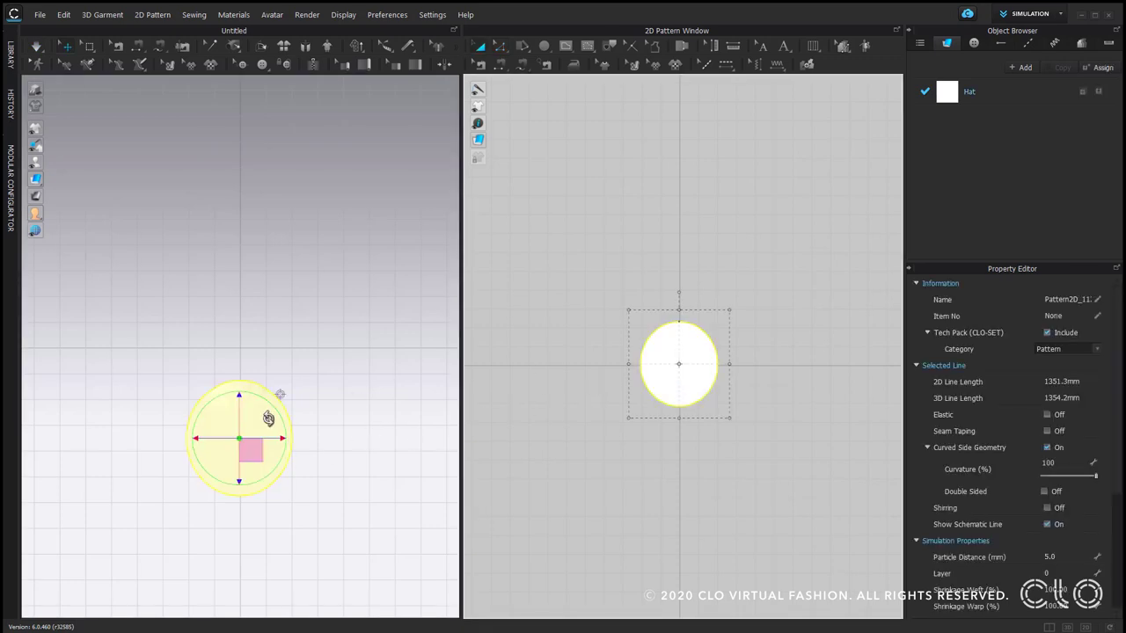
left_click_drag(257, 449, 259, 352)
left_click(304, 393)
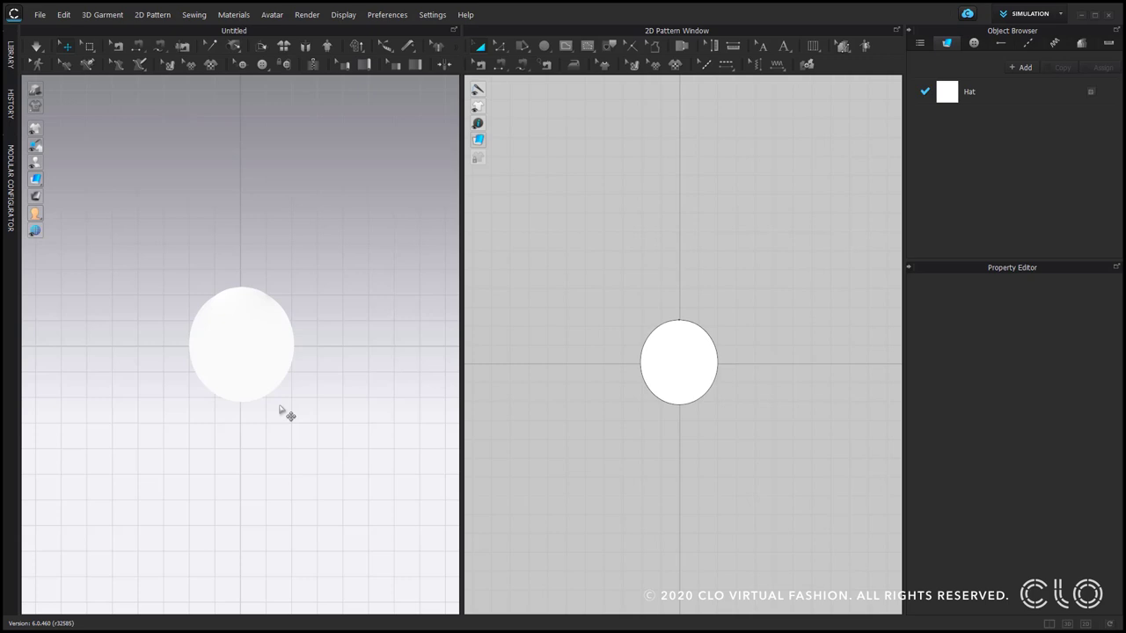
Offset the circle's outline inward as an internal line at a distance of 120 mm.
left_click(499, 45)
right_click(655, 395)
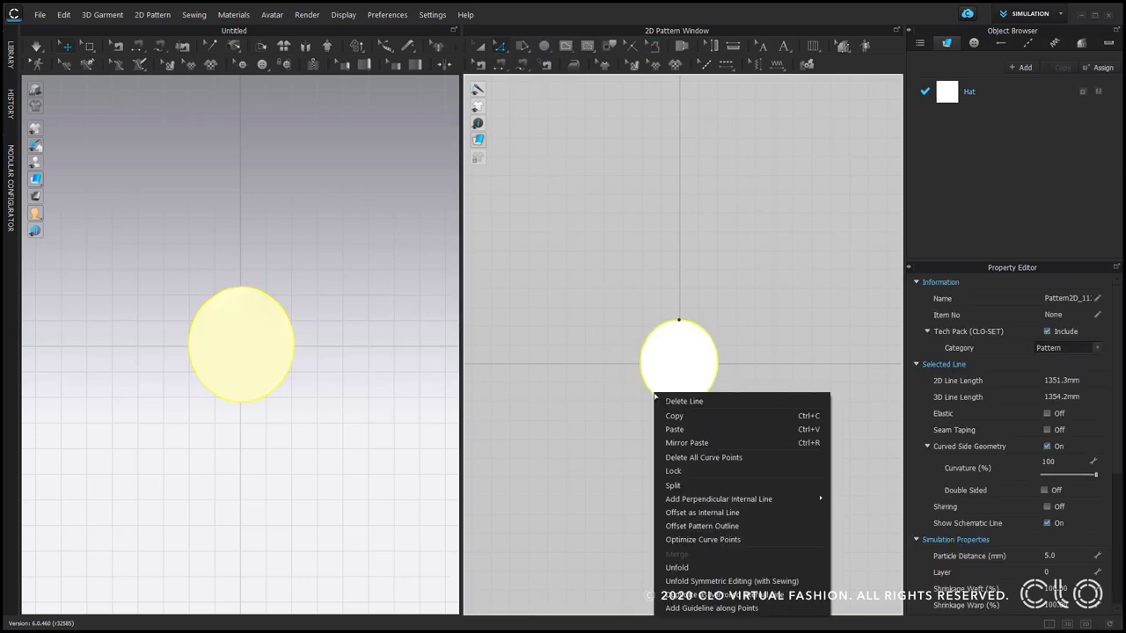
left_click(762, 510)
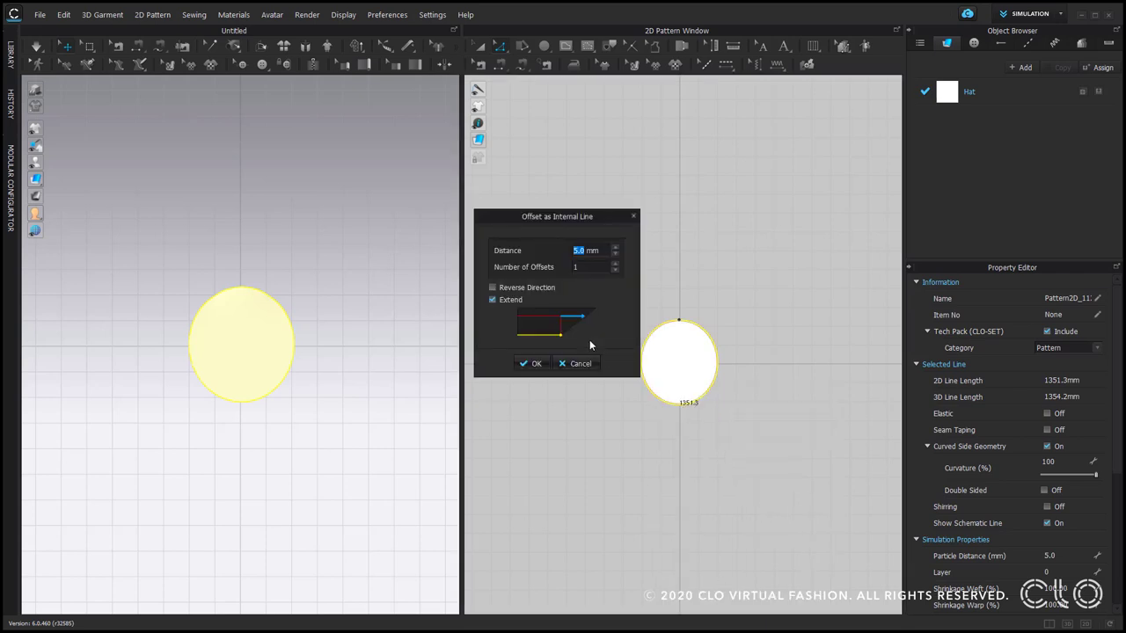
type("120")
left_click(540, 368)
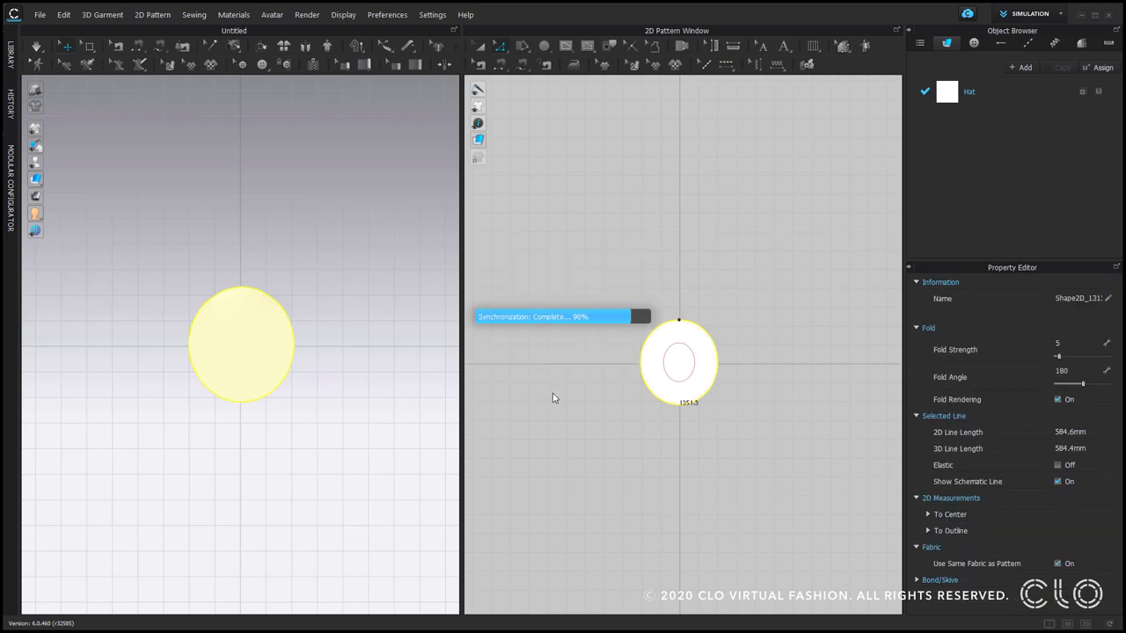
Offset the circle's outline as a second internal line at a distance of 127 mm.
left_click(652, 393)
right_click(652, 394)
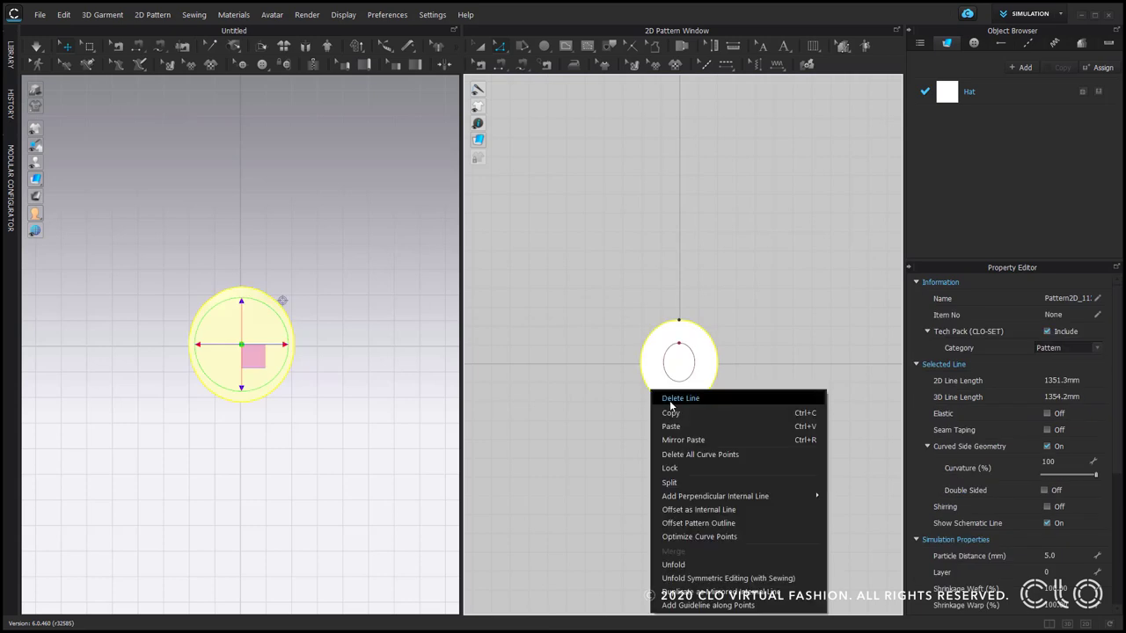
left_click(756, 510)
type("127")
key("Return")
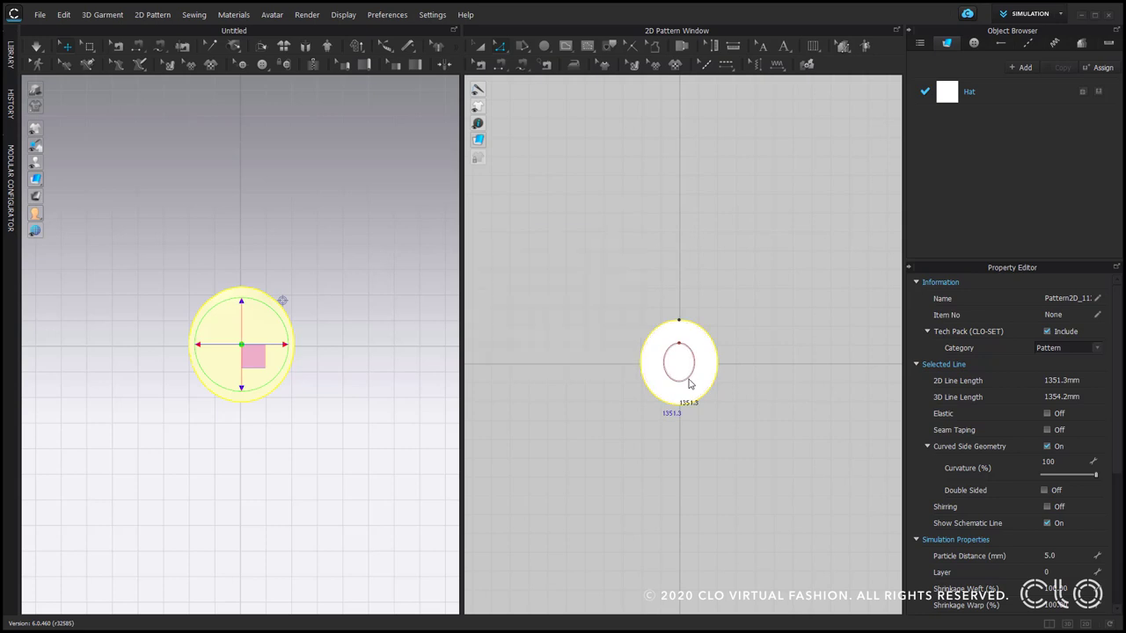
Cut the pattern apart along the larger internal circle to separate the outer ring from the centre piece.
scroll(717, 369, "up", 8)
left_click(693, 419)
key("Escape")
scroll(689, 413, "up", 5)
left_click(688, 409)
left_click(705, 423)
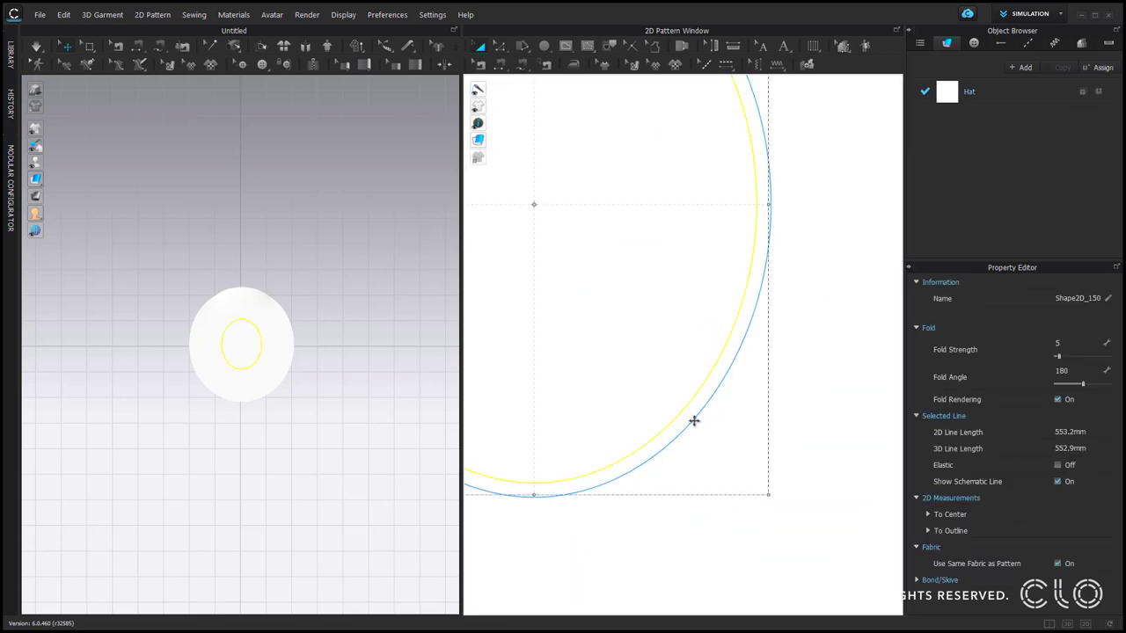
right_click(695, 422)
left_click(711, 274)
scroll(654, 397, "down", 4)
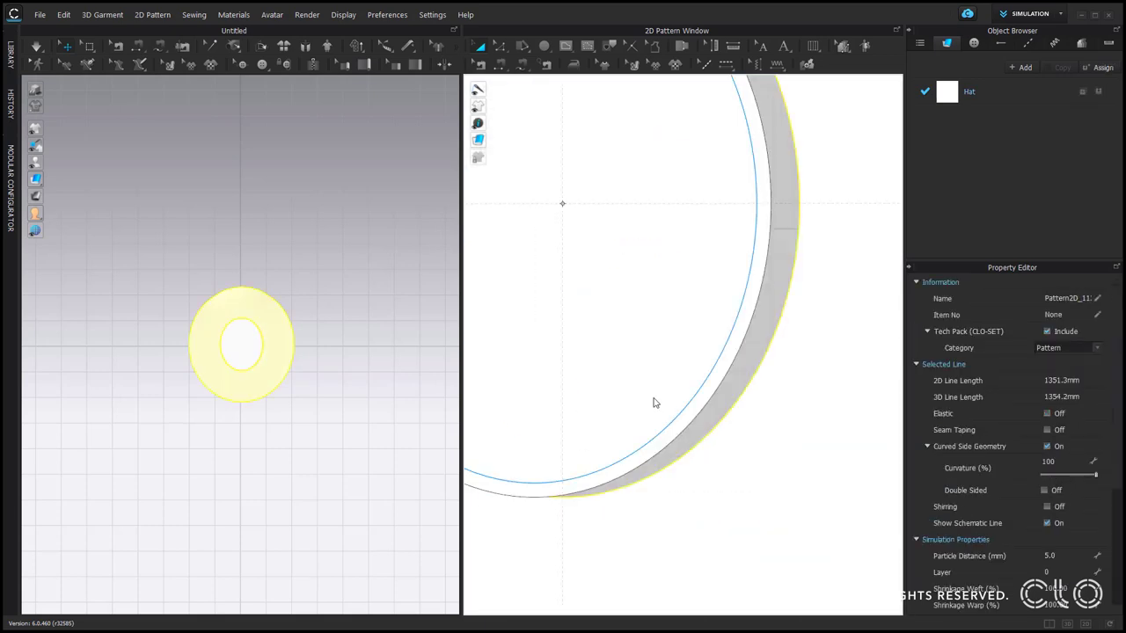
Move the inner oval piece out of the ring's hole and place it beside the brim ring in the 2D pattern.
scroll(659, 402, "up", 6)
left_click(753, 244)
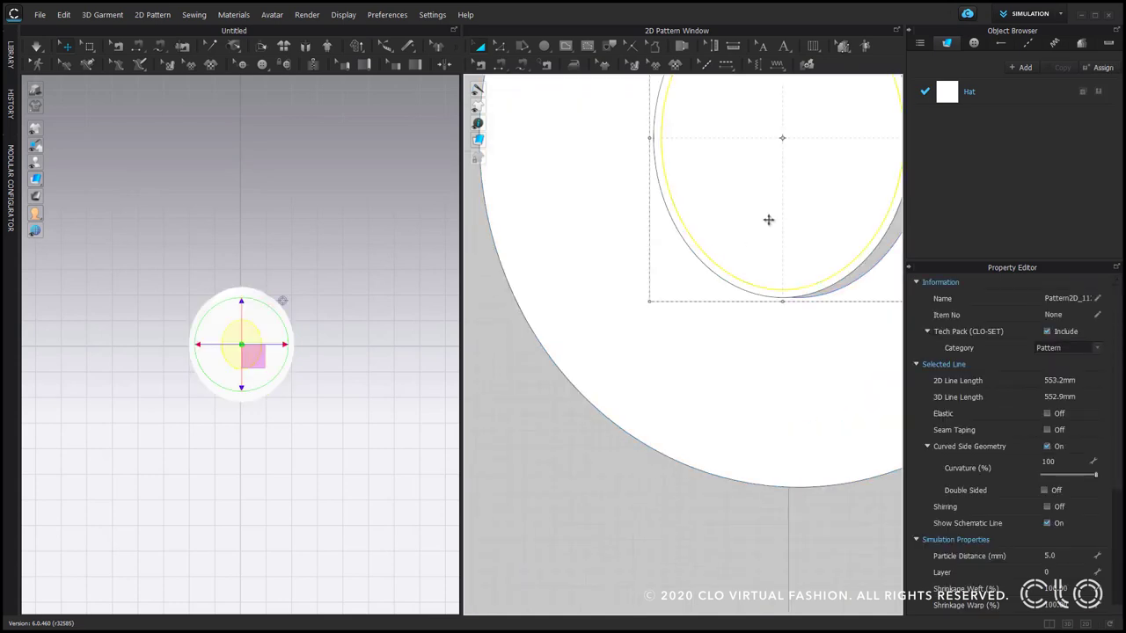
left_click_drag(769, 220, 414, 271)
scroll(581, 281, "down", 2)
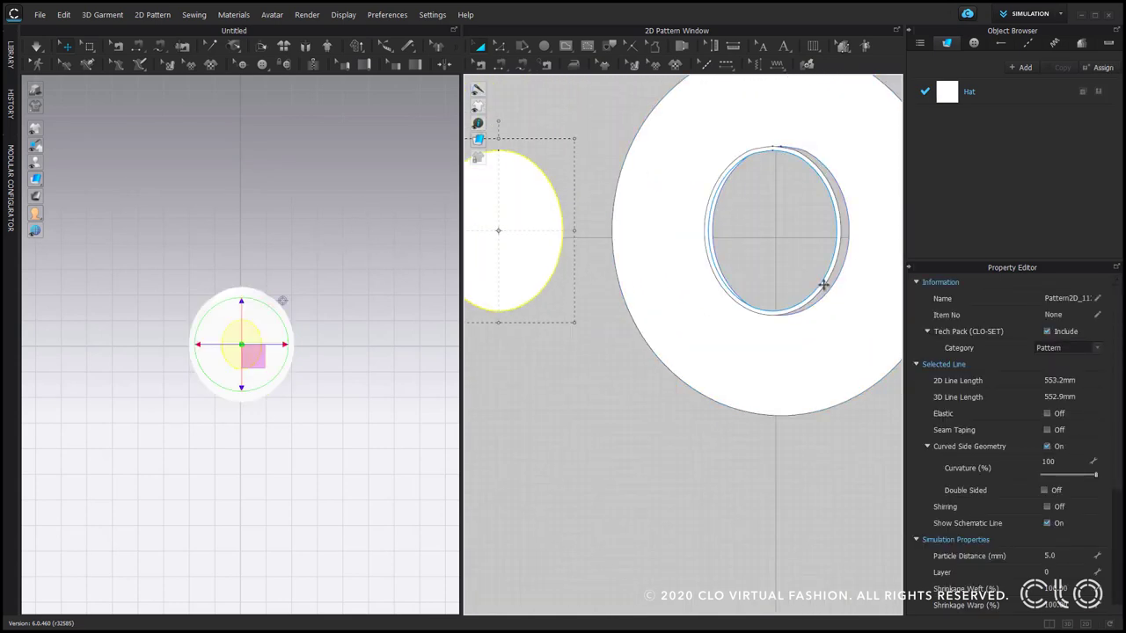
Delete the thin leftover ring inside the brim and reposition the brim ring and centre piece side by side.
left_click(755, 291)
left_click_drag(729, 331, 719, 339)
left_click_drag(535, 273, 547, 273)
left_click(577, 400)
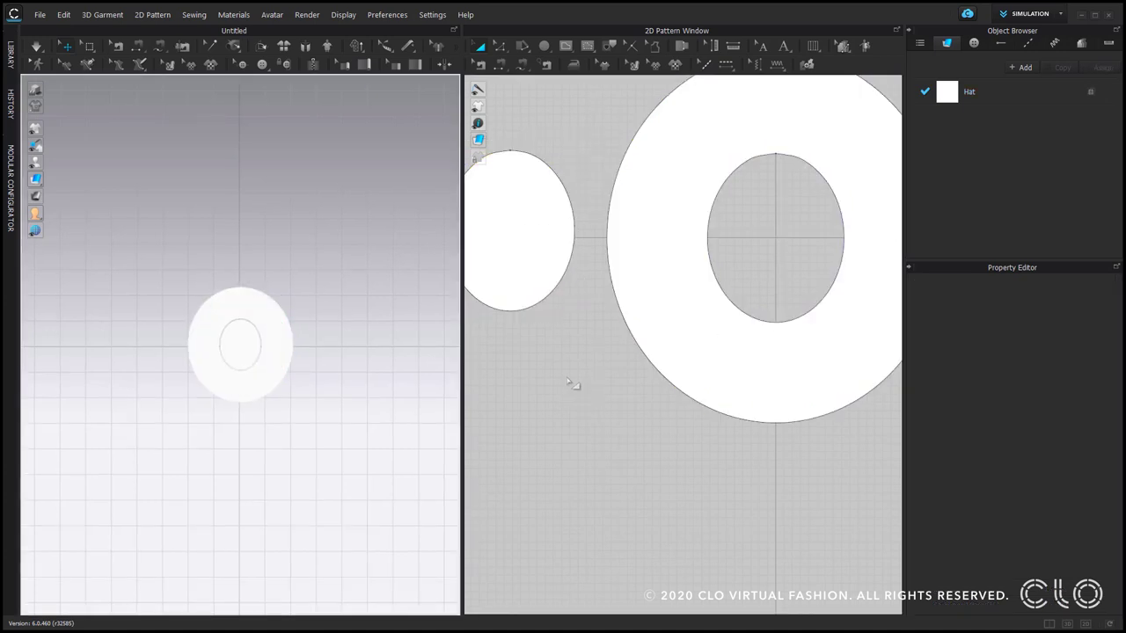
Raise the centre piece about 64 mm above the brim ring in 3D.
left_click(514, 283)
right_click_drag(289, 470, 256, 420)
scroll(256, 419, "up", 2)
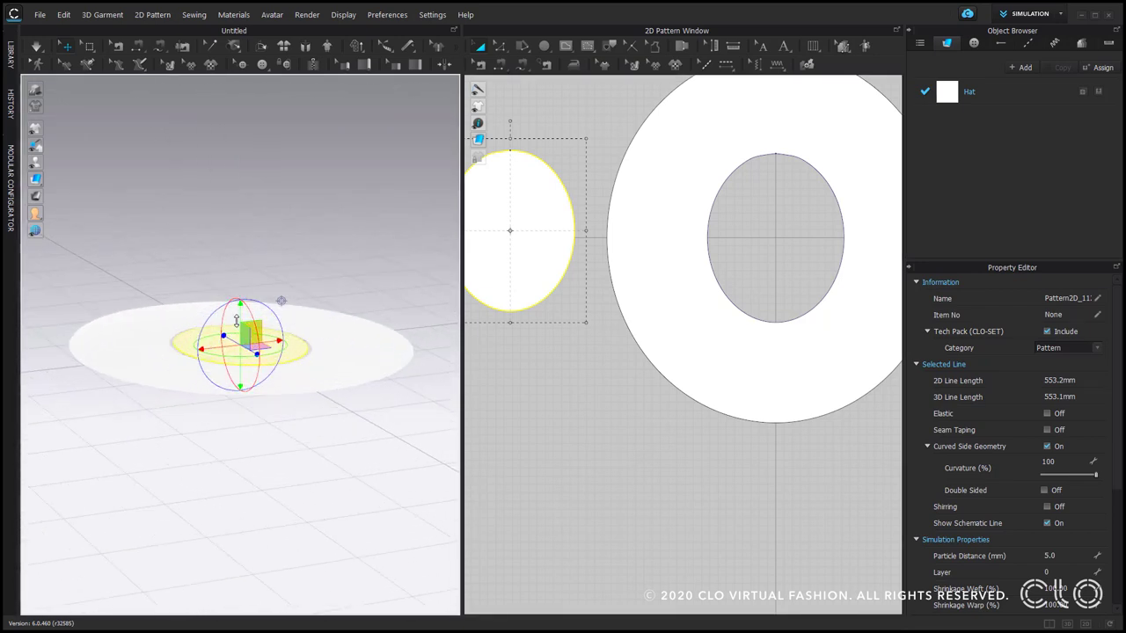
left_click_drag(240, 318, 240, 269)
mouse_move(265, 467)
right_mouse_down()
mouse_move(282, 445)
mouse_move(303, 445)
mouse_move(264, 452)
right_mouse_up()
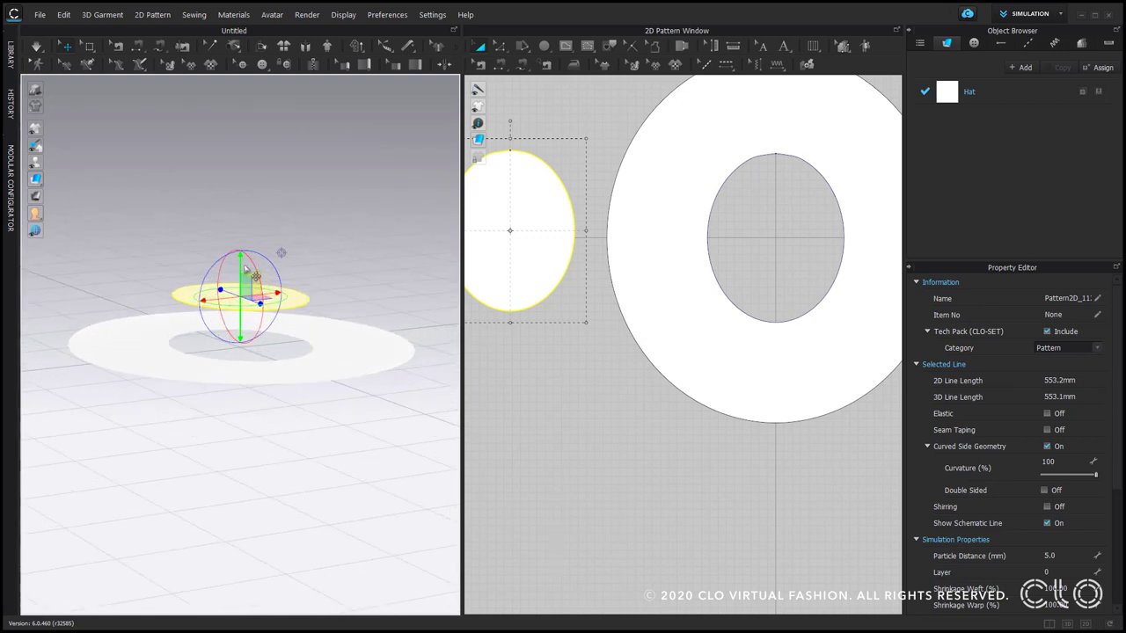
left_click(319, 436)
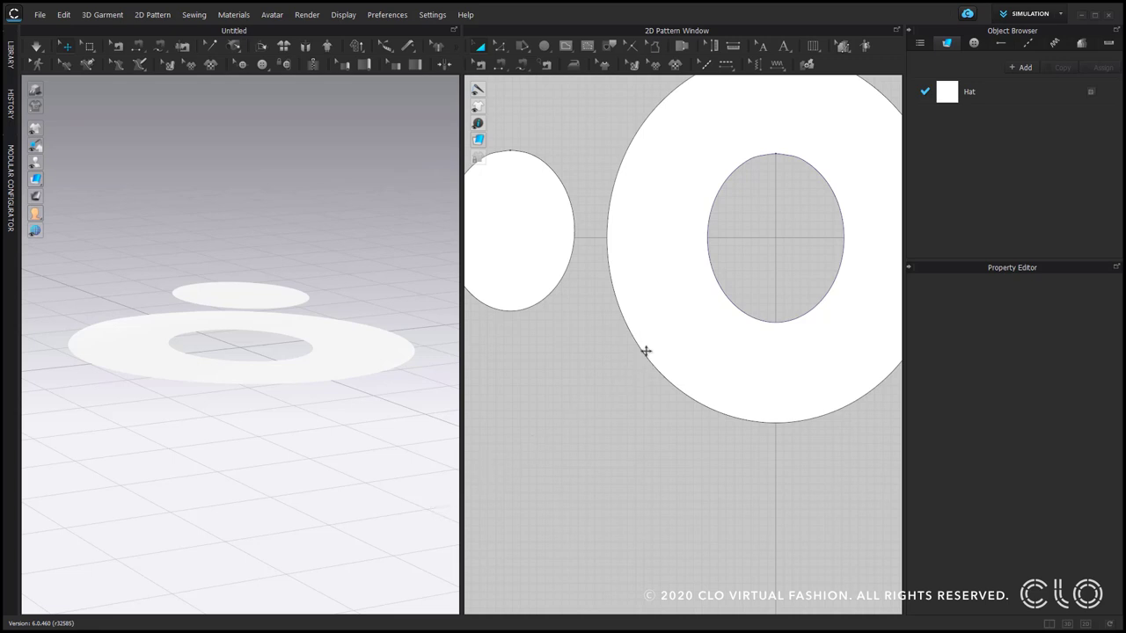
Check the line length of the brim ring's inner edge.
left_click(733, 283)
key("z")
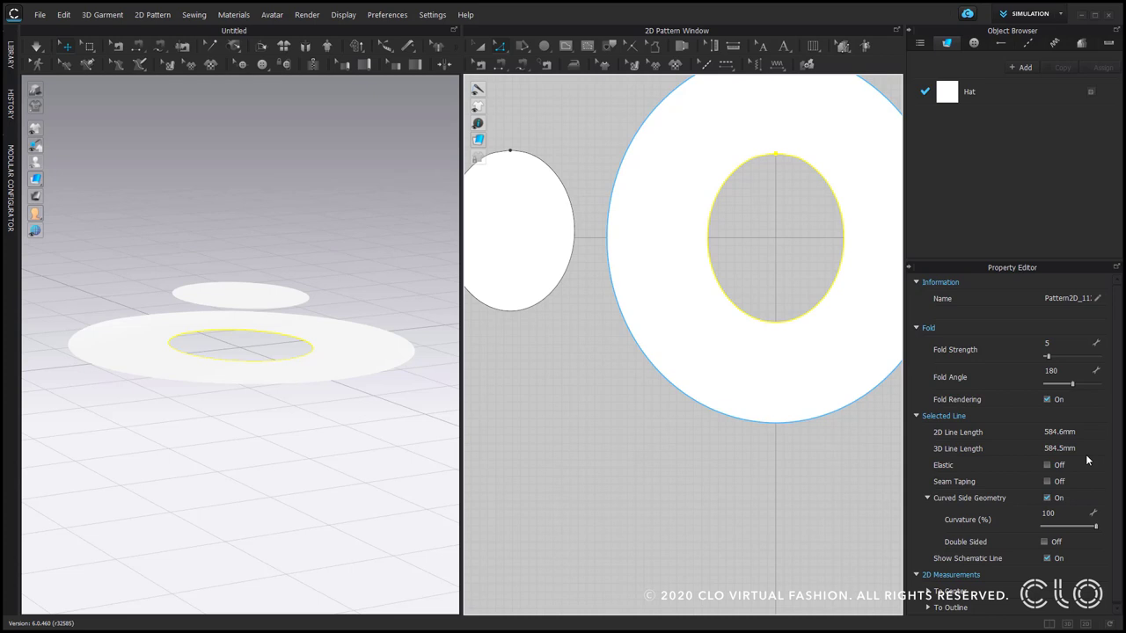
left_click(565, 350)
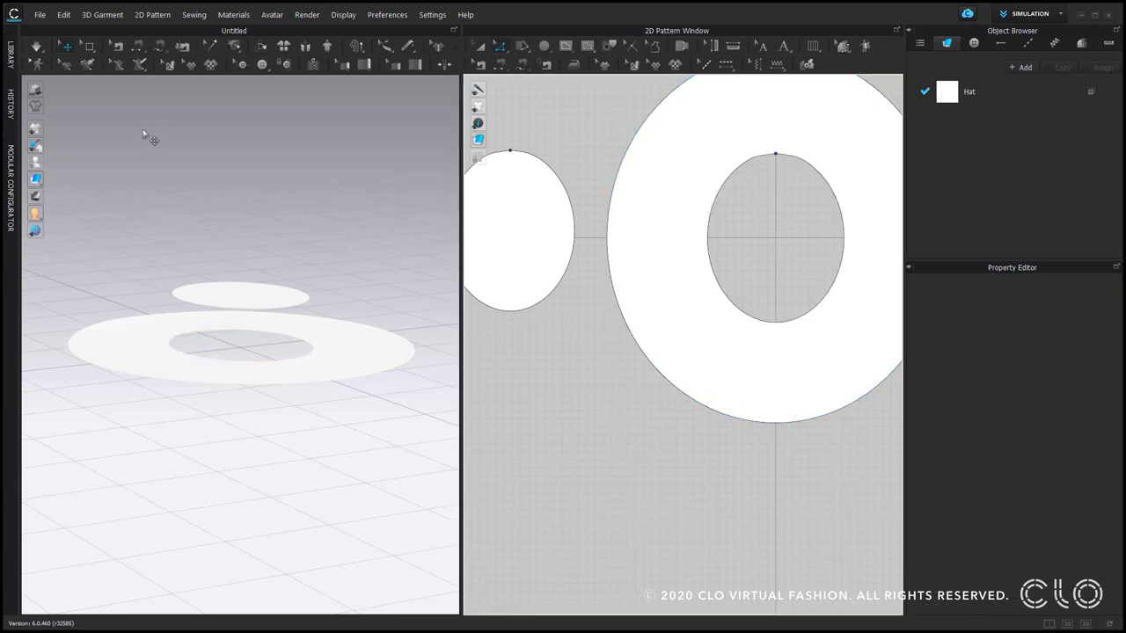
Pin the brim ring's entire outer edge in 3D with the Pin (Box) tool.
left_click(88, 47)
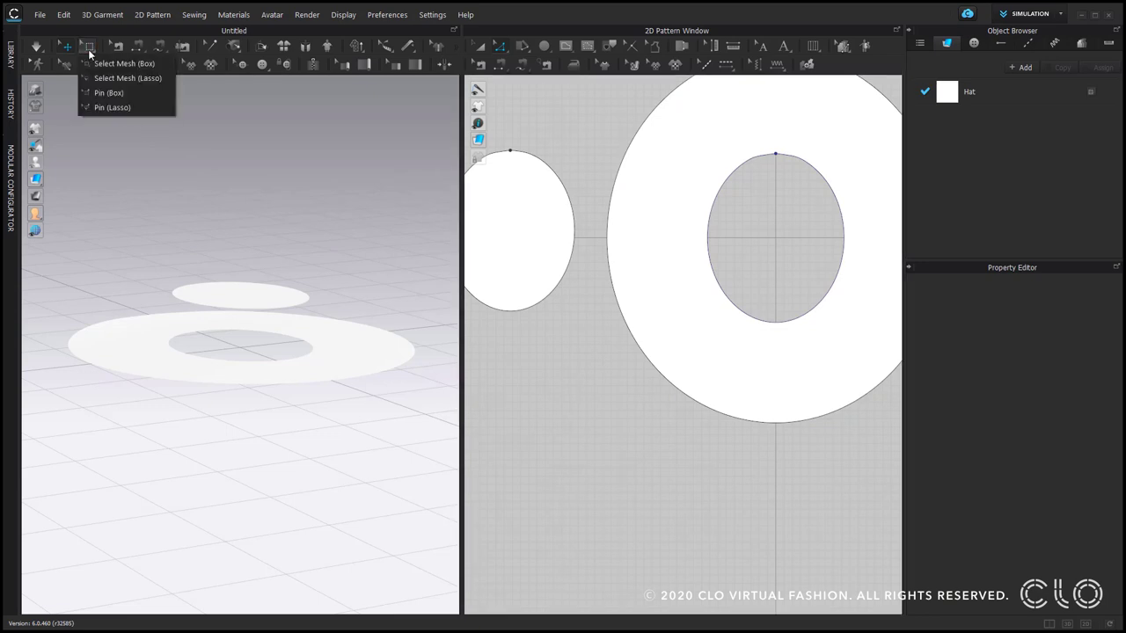
left_click(148, 99)
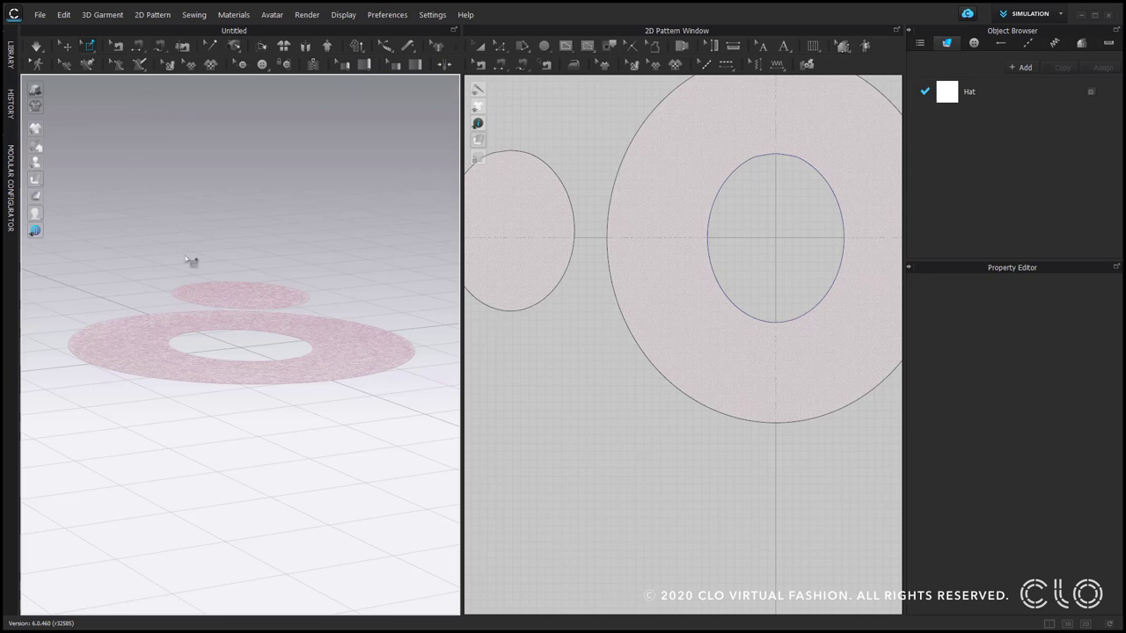
right_click_drag(198, 267, 230, 446)
scroll(230, 446, "up", 10)
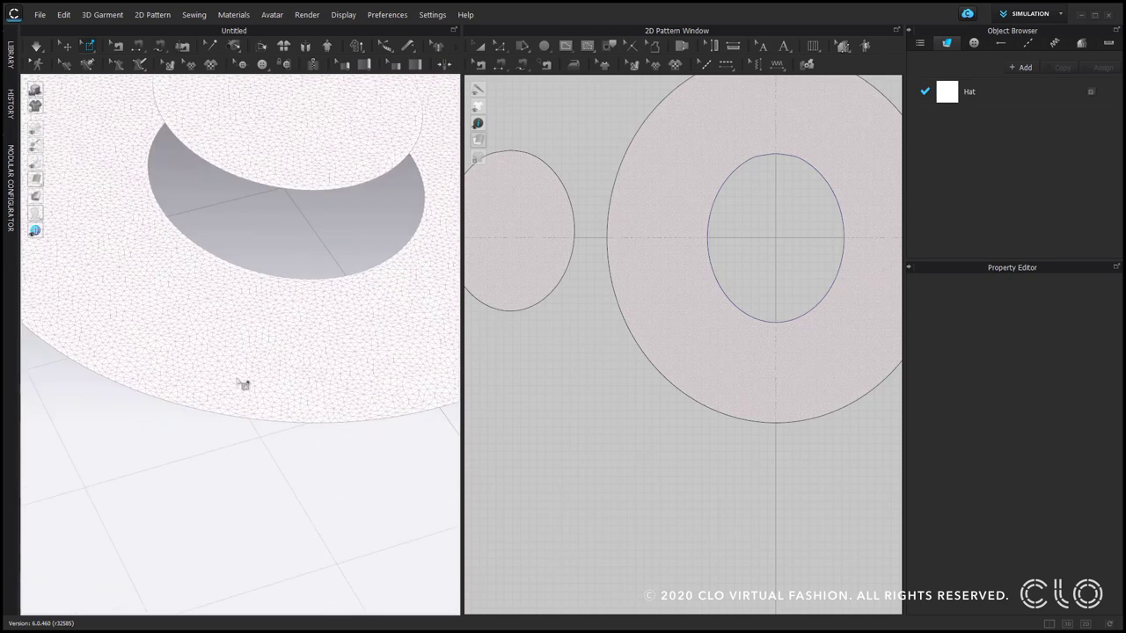
middle_click_drag(240, 428, 309, 242)
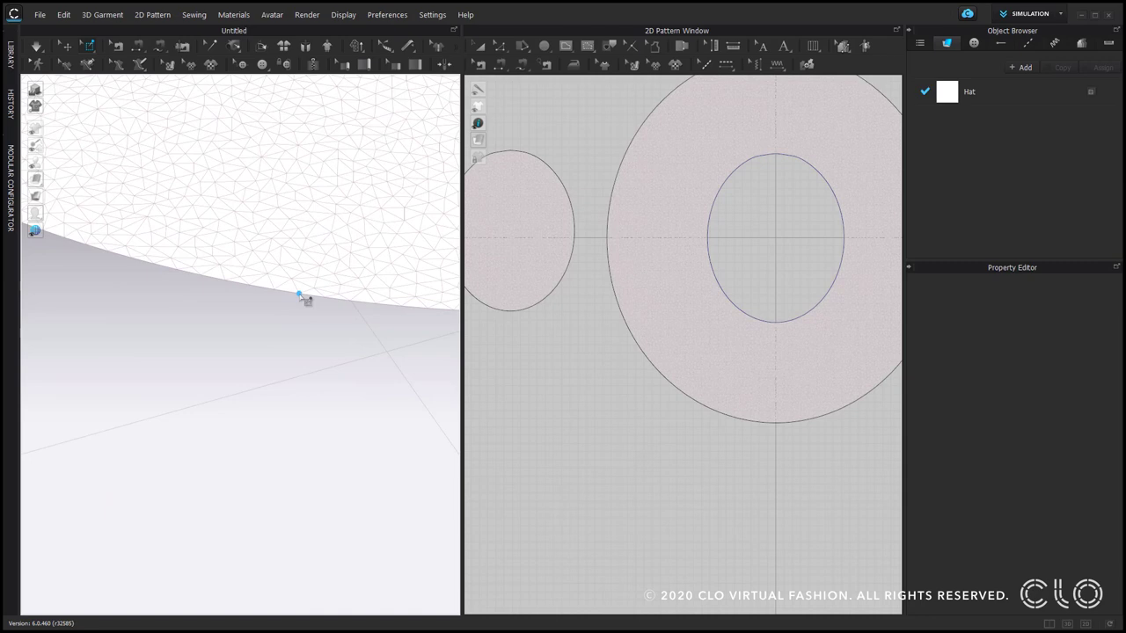
left_click(300, 297)
scroll(340, 250, "down", 10)
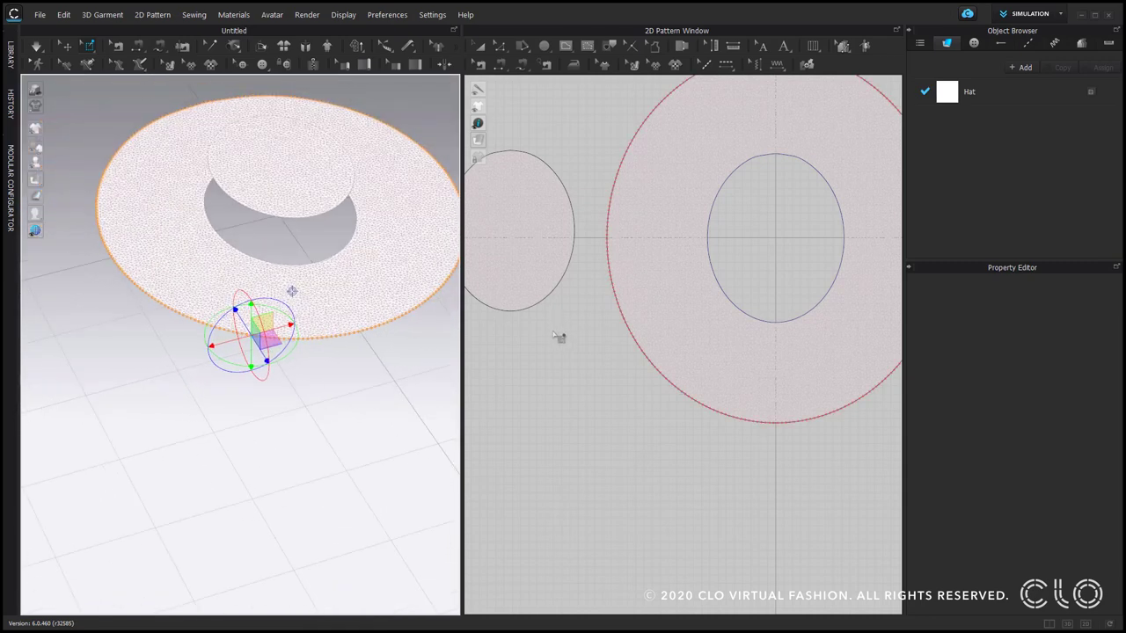
left_click(554, 333)
Freeze both the brim ring and the centre piece.
key("a")
left_click(534, 274)
right_click(652, 293)
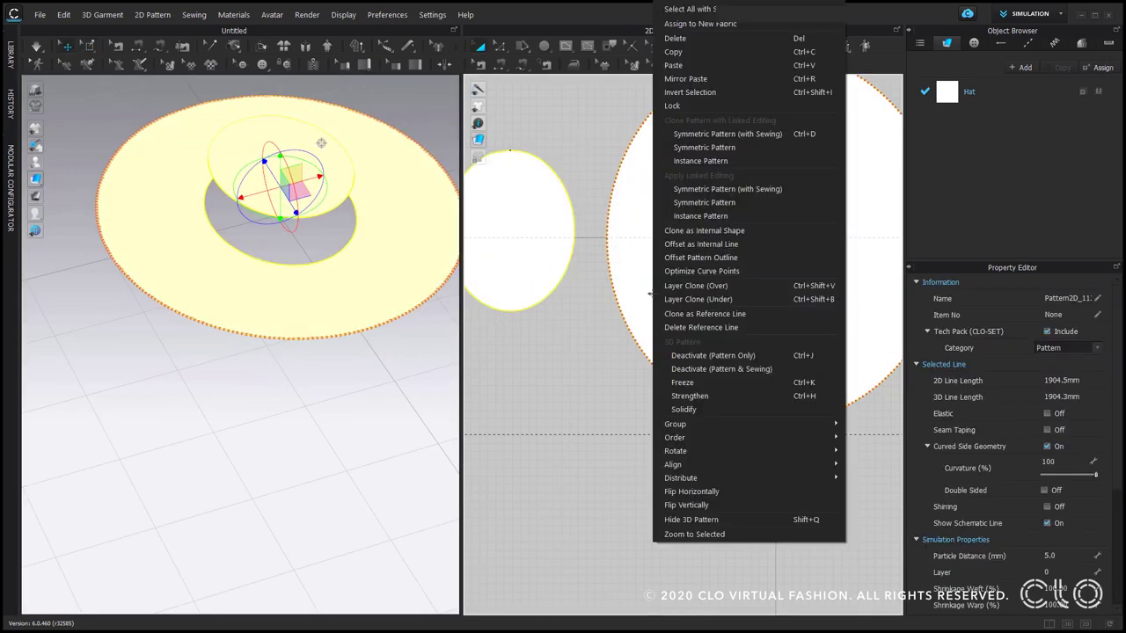
left_click(692, 383)
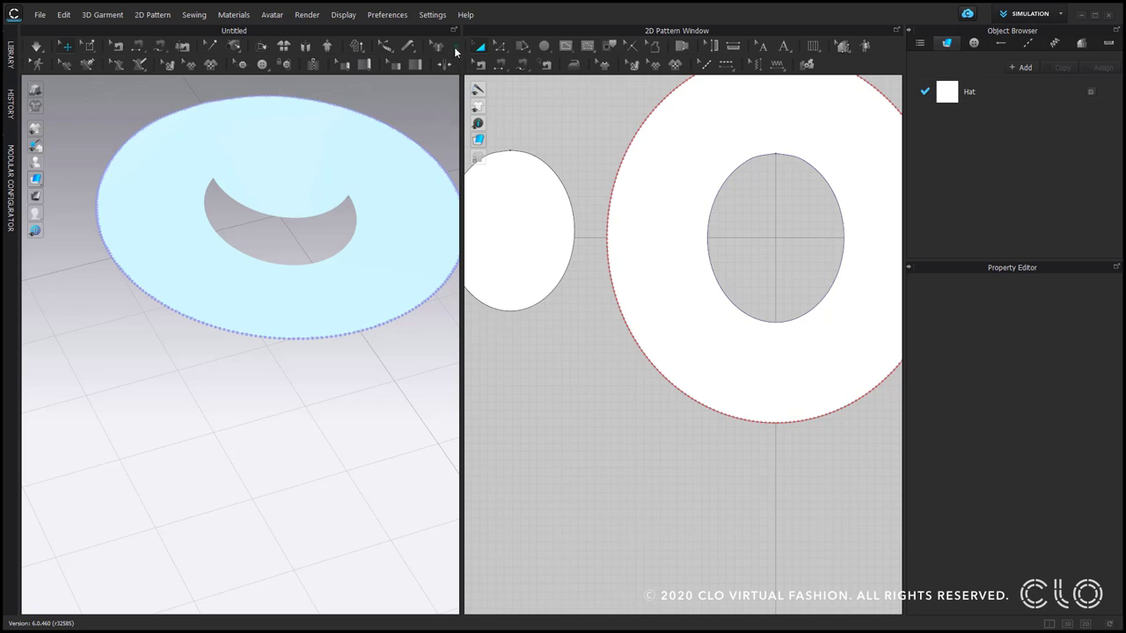
Measure the vertical distance between the brim ring and the raised centre piece with Linear Measure (Garment).
left_click_drag(461, 103, 509, 103)
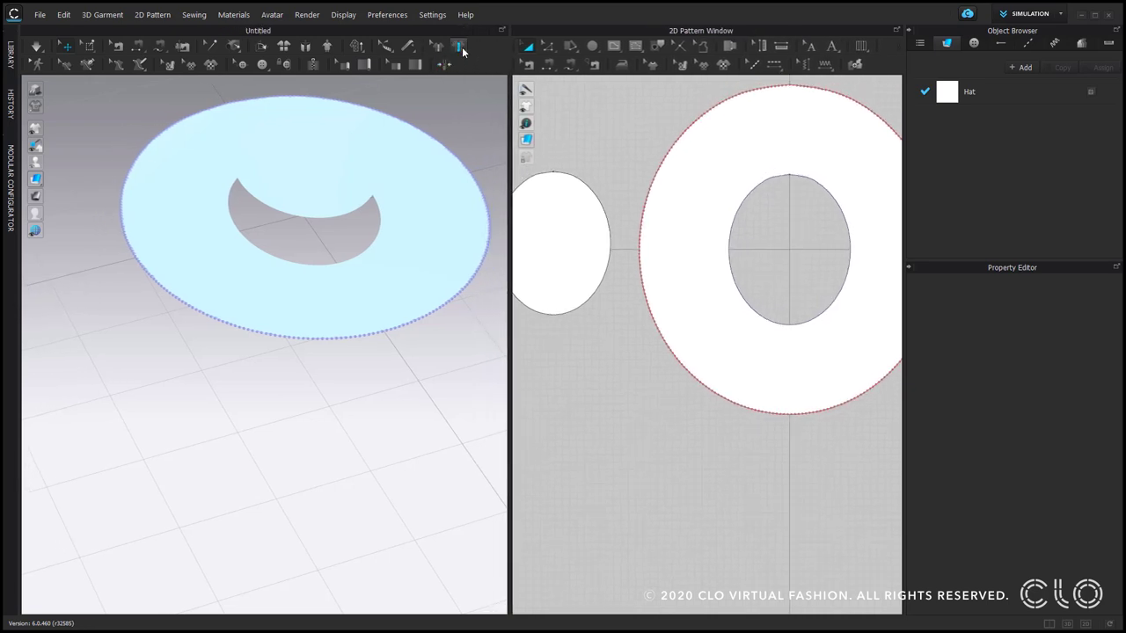
left_click(459, 46)
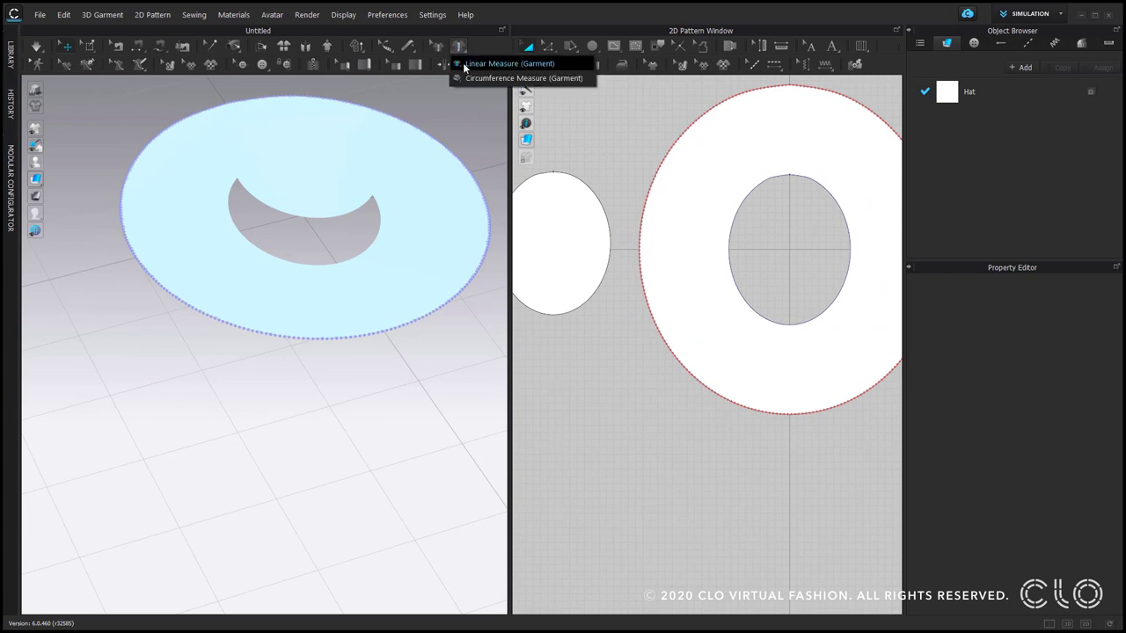
left_click(463, 63)
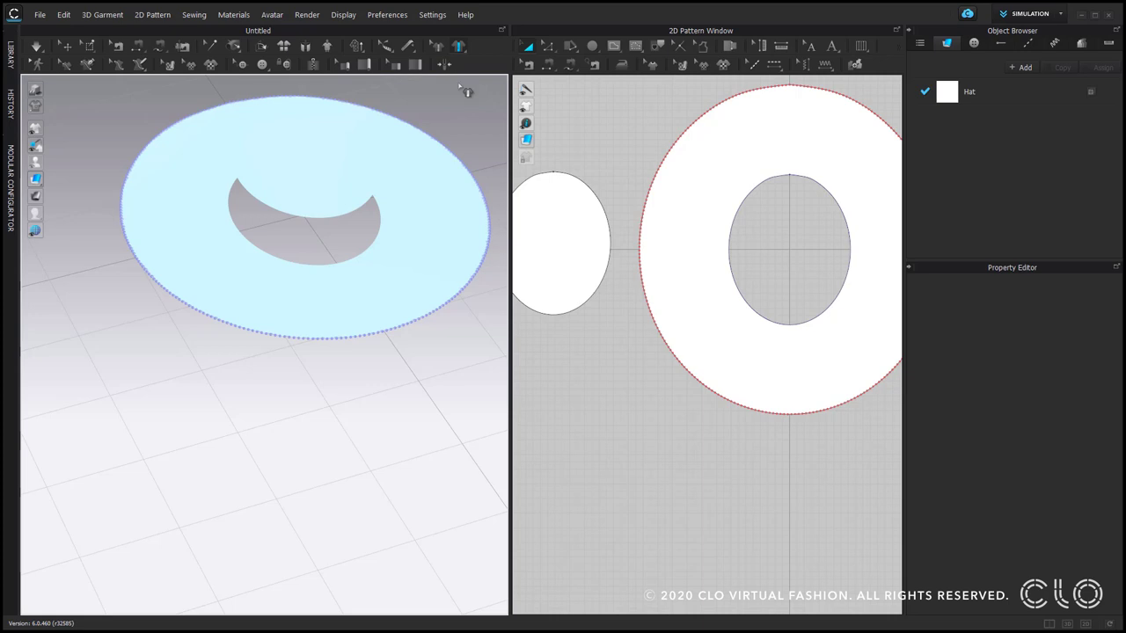
right_click_drag(352, 376, 384, 355)
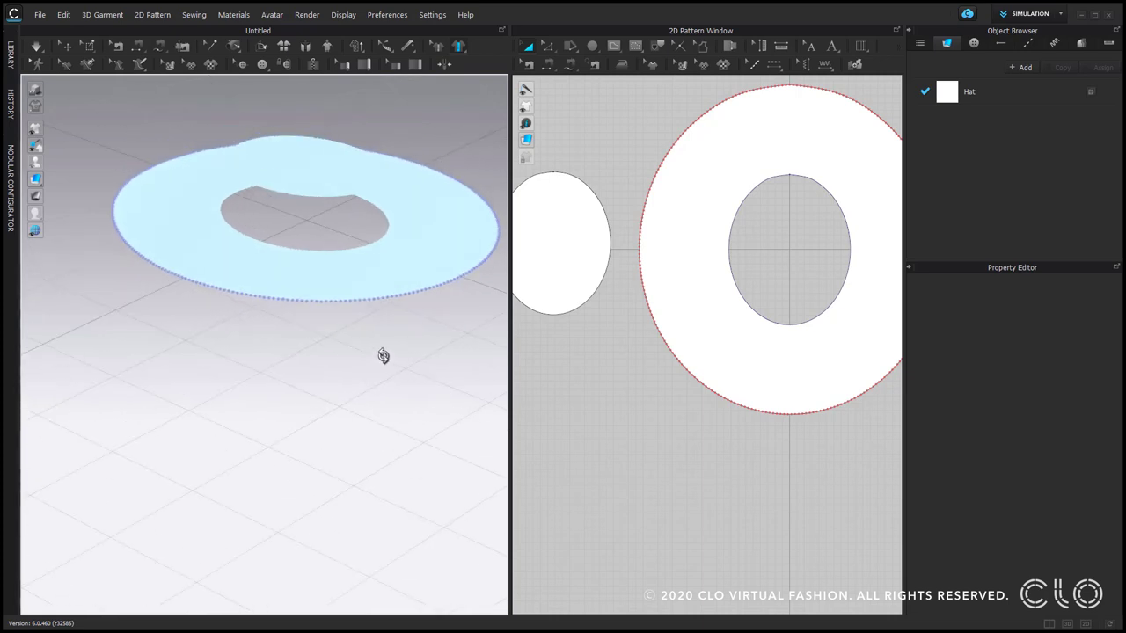
key("2")
left_click(293, 352)
mouse_move(293, 353)
right_mouse_down()
mouse_move(271, 398)
mouse_move(314, 389)
mouse_move(314, 373)
mouse_move(279, 357)
mouse_move(293, 361)
right_mouse_up()
scroll(292, 361, "down", 5)
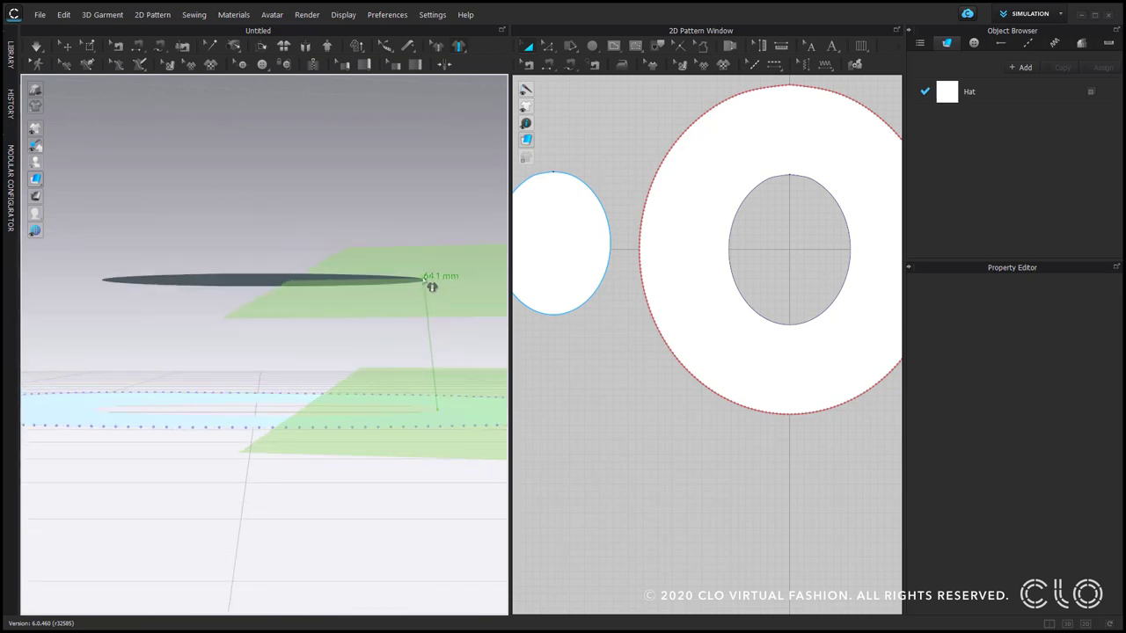
mouse_move(431, 286)
right_mouse_down()
mouse_move(419, 306)
mouse_move(424, 278)
right_mouse_up()
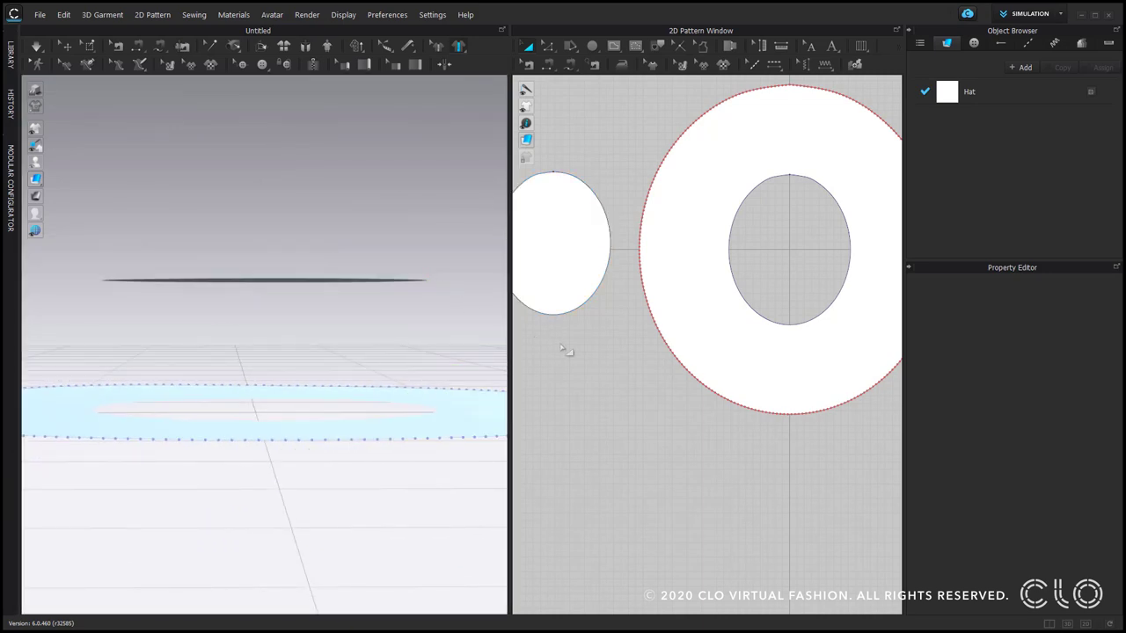
Compare the line lengths of the brim ring's inner edge and the centre piece's outline.
key("z")
left_click(743, 290)
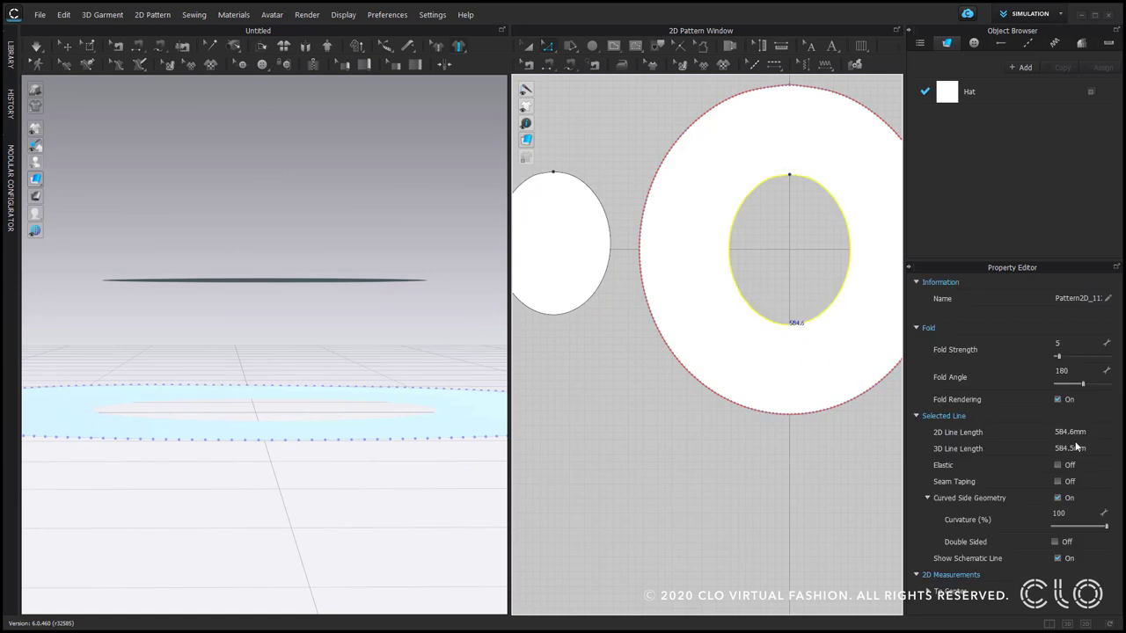
left_click(591, 308)
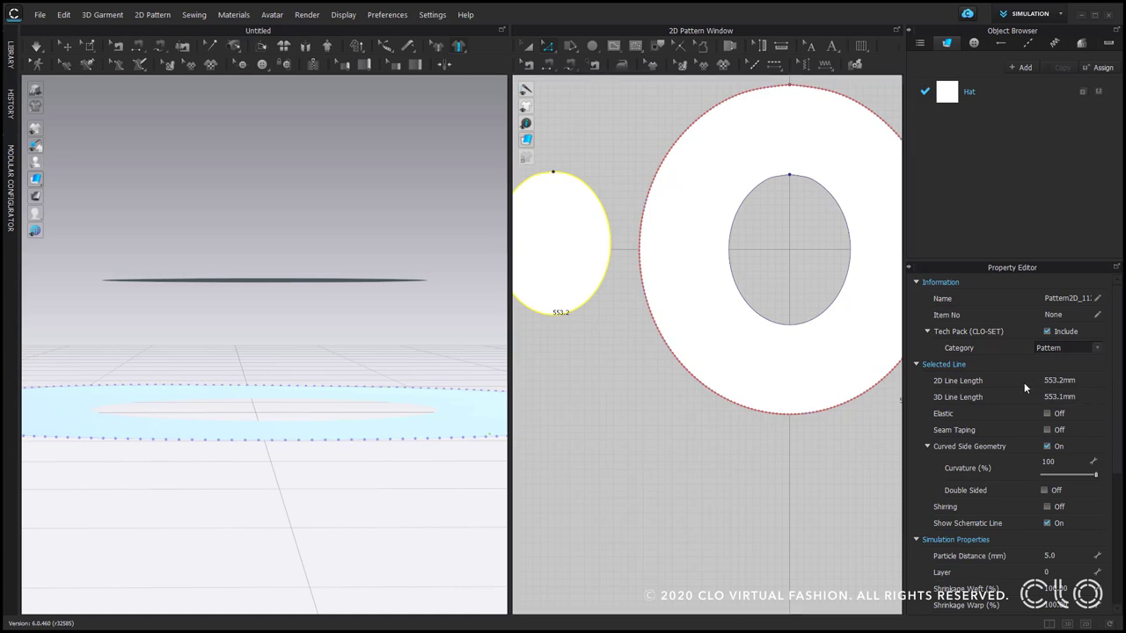
left_click(649, 460)
Create a rectangular side band pattern 570 mm wide and 64 mm high below the round pieces.
key("v")
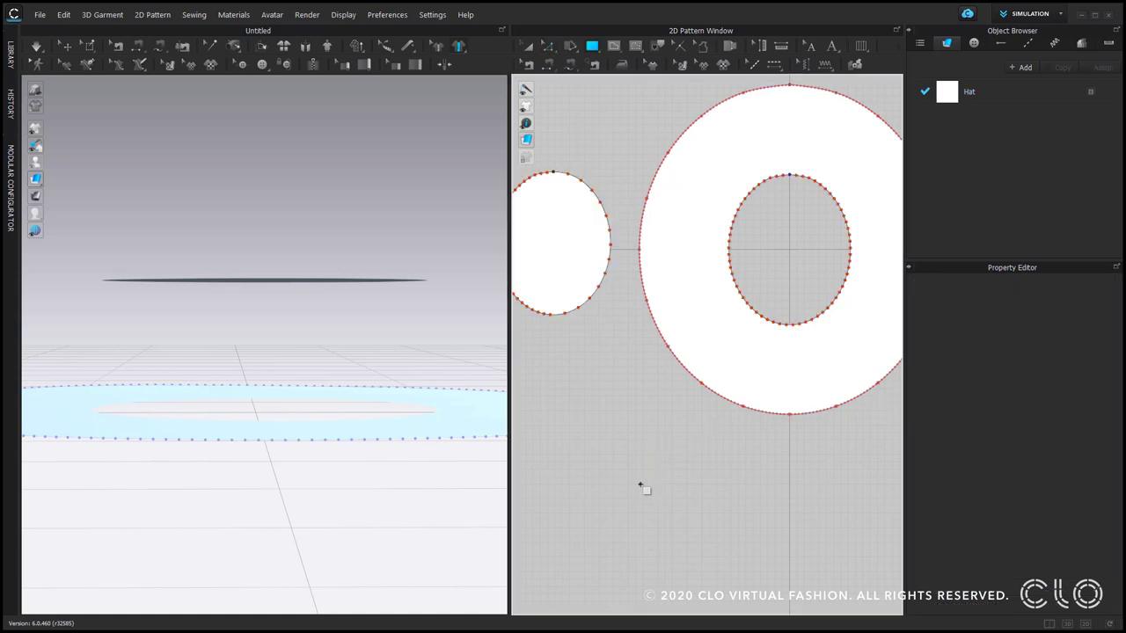
left_click(641, 485)
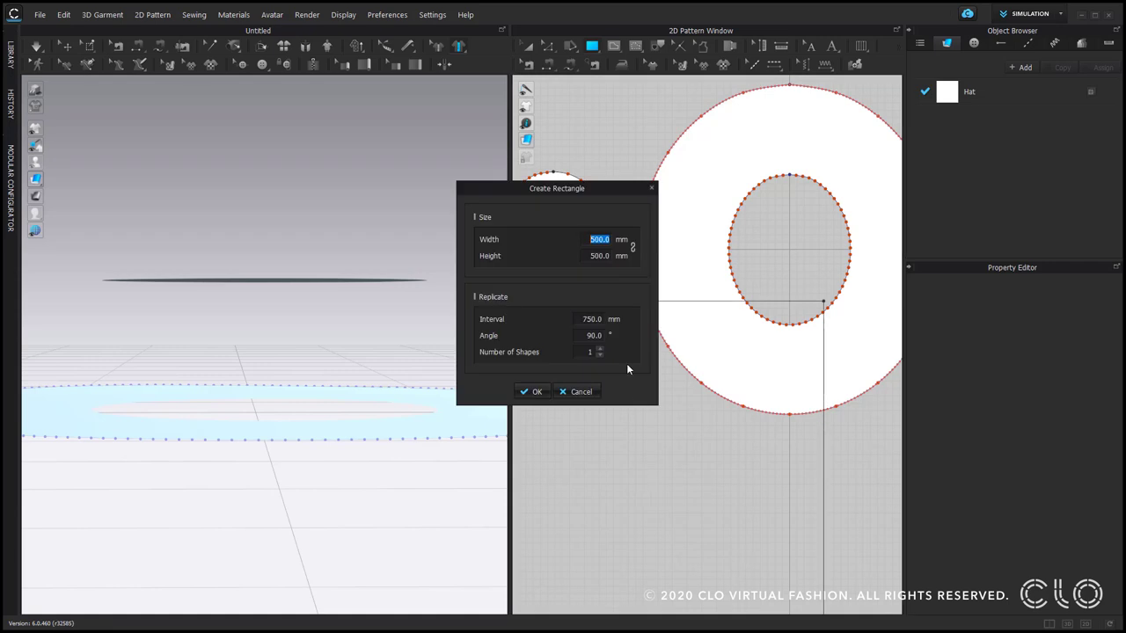
type("570")
key("Tab")
type("80")
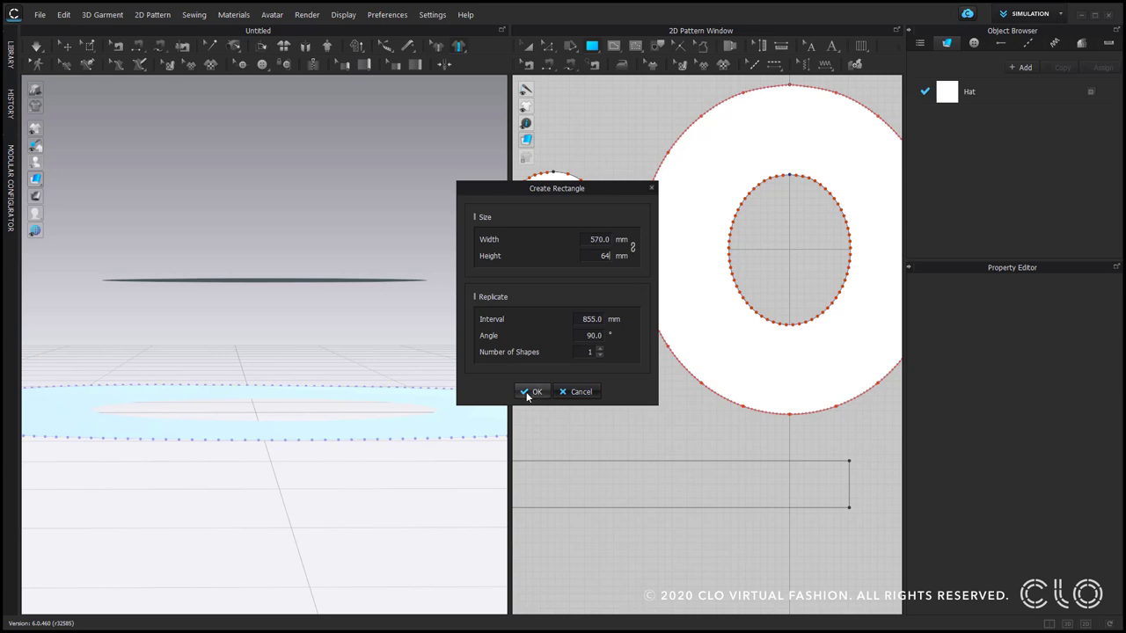
left_click(531, 392)
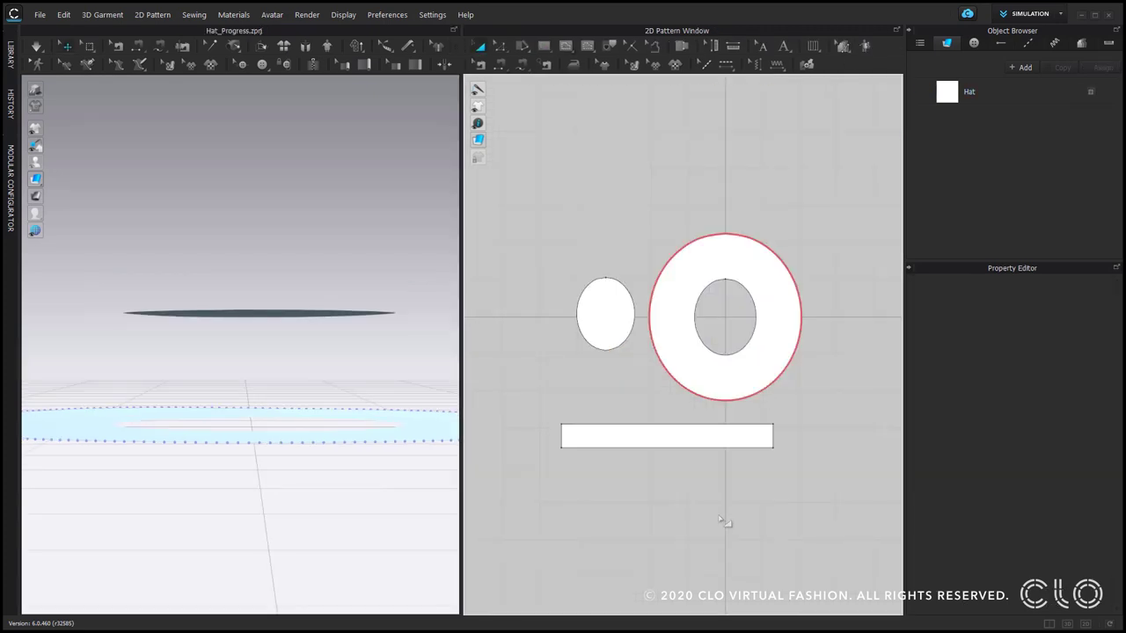
Free-sew the band's upper edge to the centre piece's outline and its lower edge to the brim ring's inner edge.
key("m")
left_click(562, 425)
left_click(774, 429)
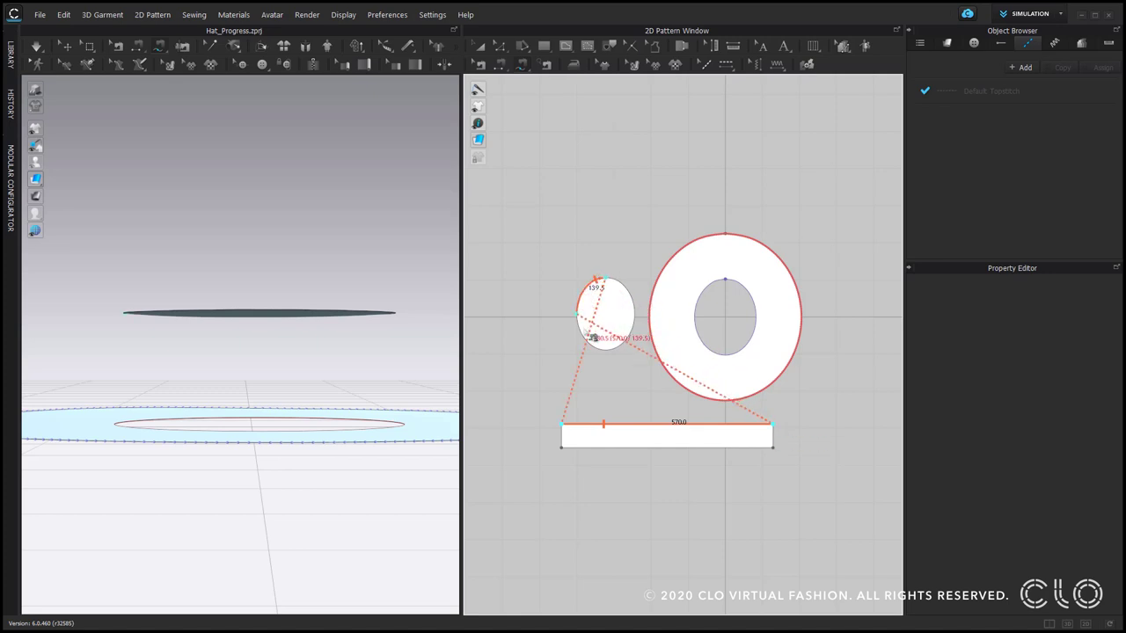
left_click(622, 295)
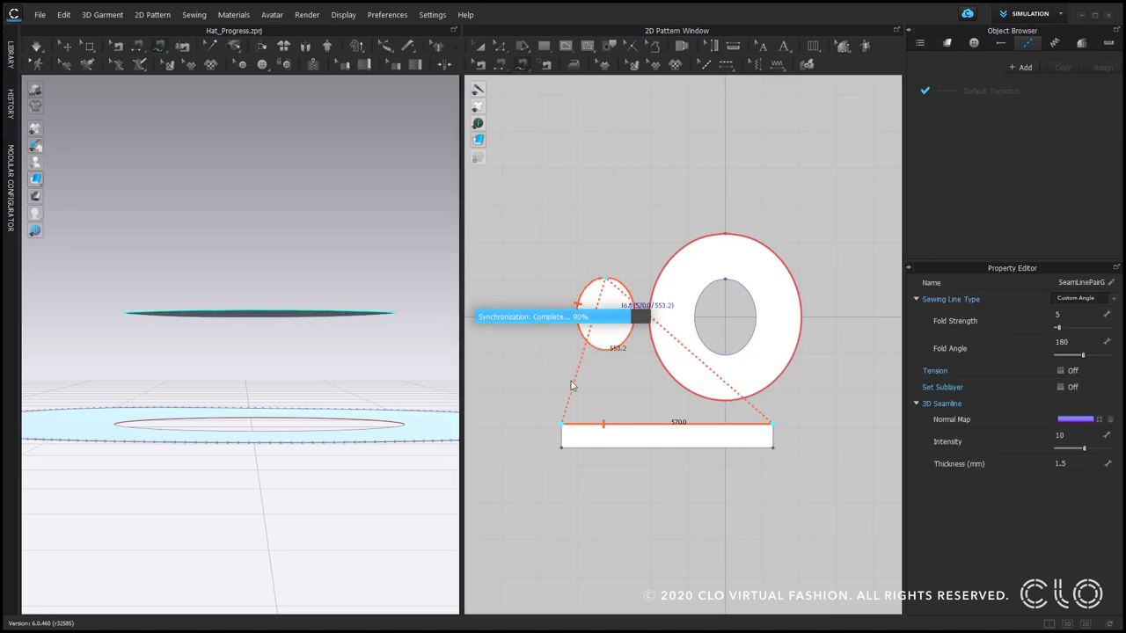
left_click(564, 448)
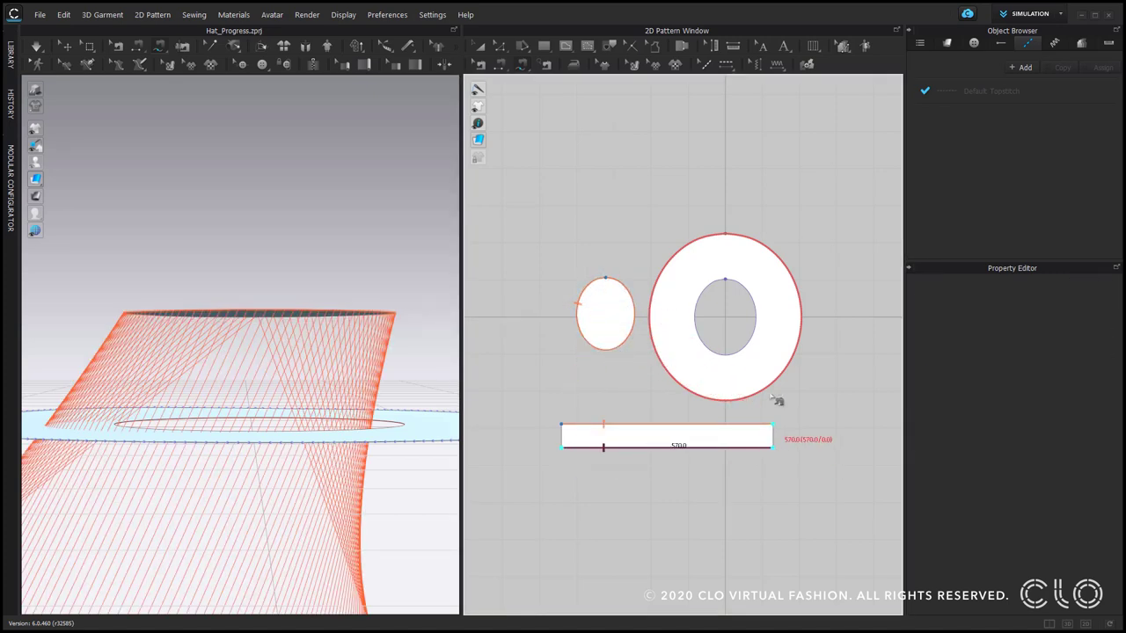
left_click(729, 287)
Sew the two short ends of the rectangular band to each other with segment sewing.
key("n")
left_click(774, 441)
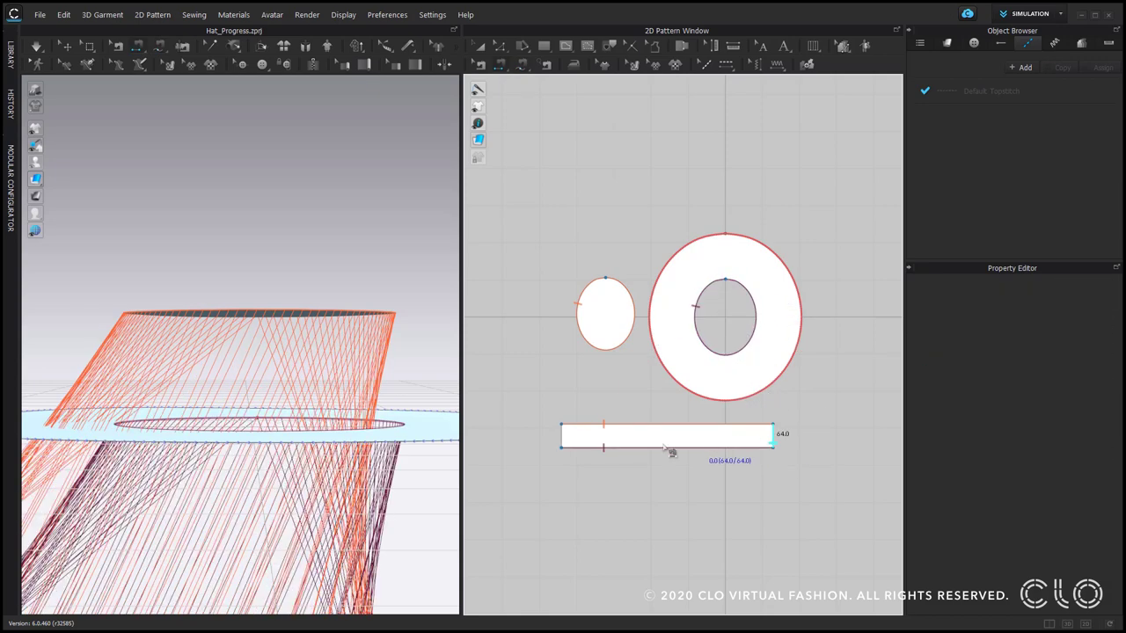
left_click(562, 448)
key("a")
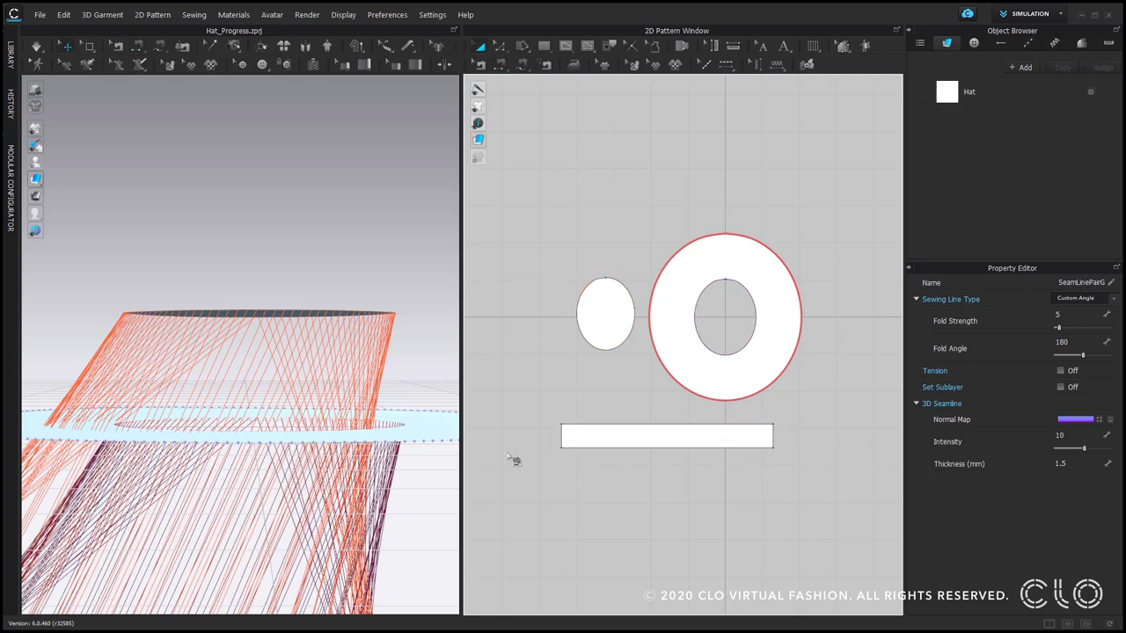
Apply Superimpose (Under) to the rectangular band in 3D.
scroll(268, 447, "down", 8)
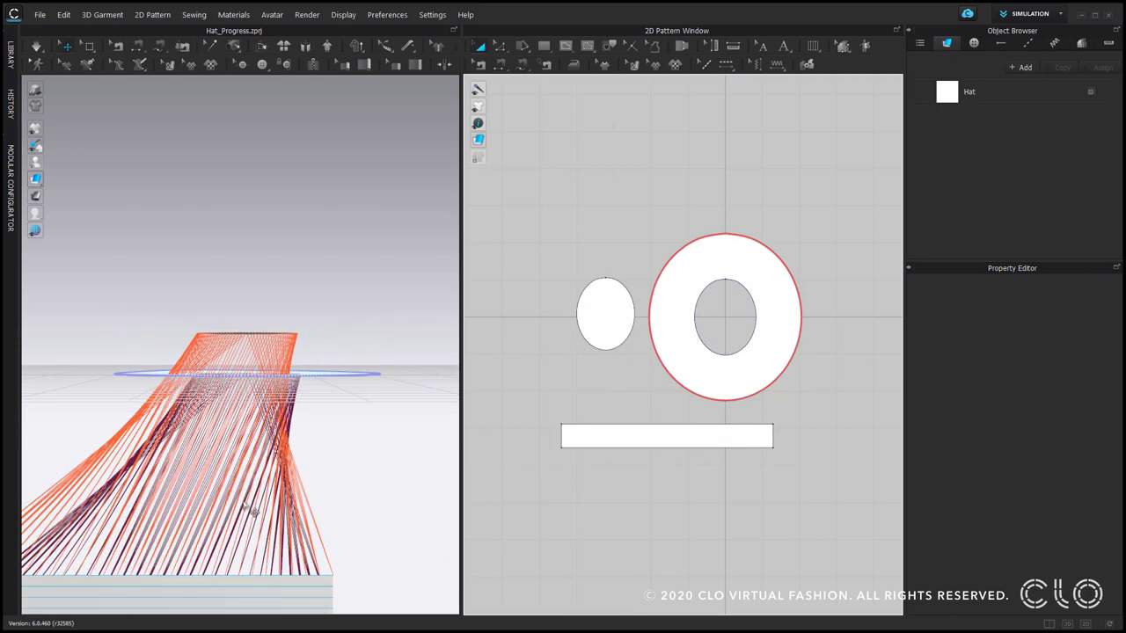
right_click(231, 514)
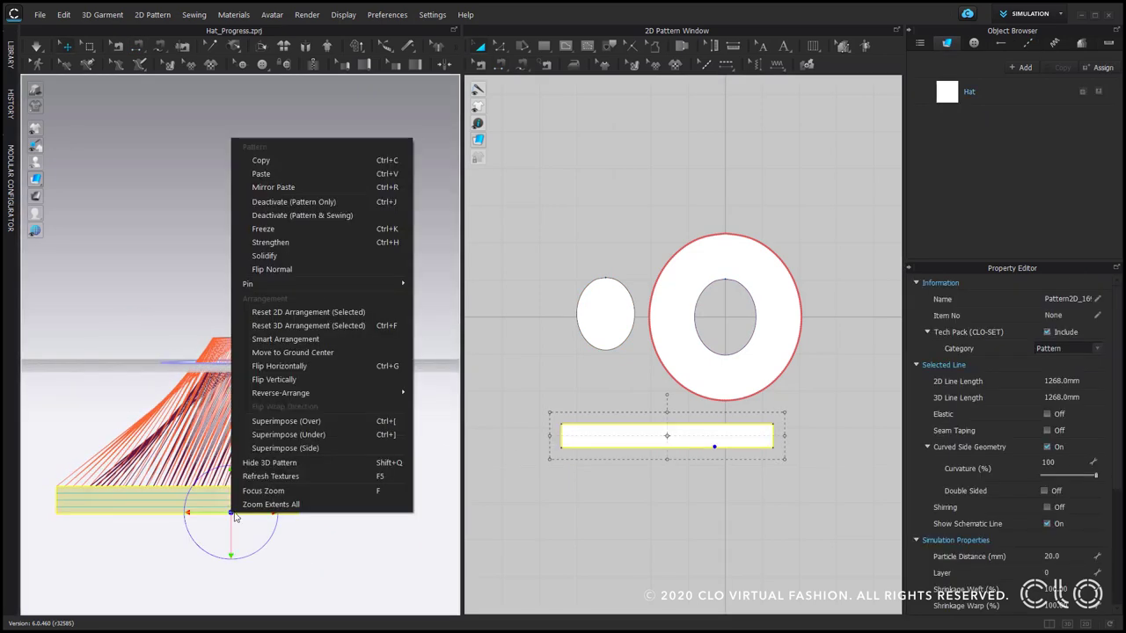
left_click(306, 434)
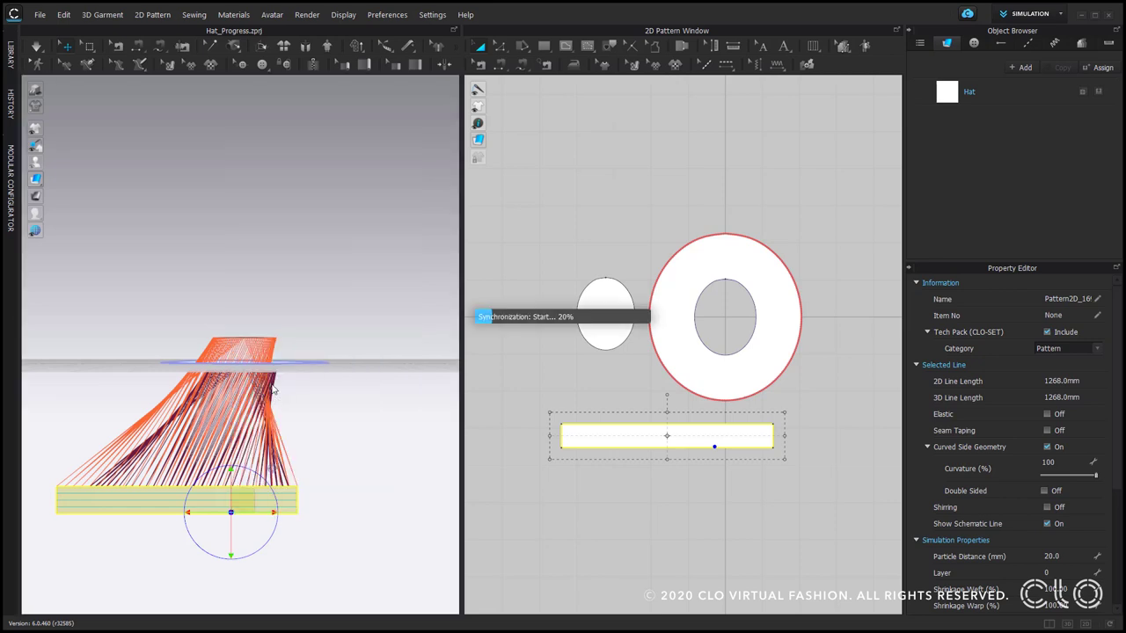
Run the simulation to pull the side band into place between the brim and the crown top.
right_click_drag(267, 329, 291, 431)
key("space")
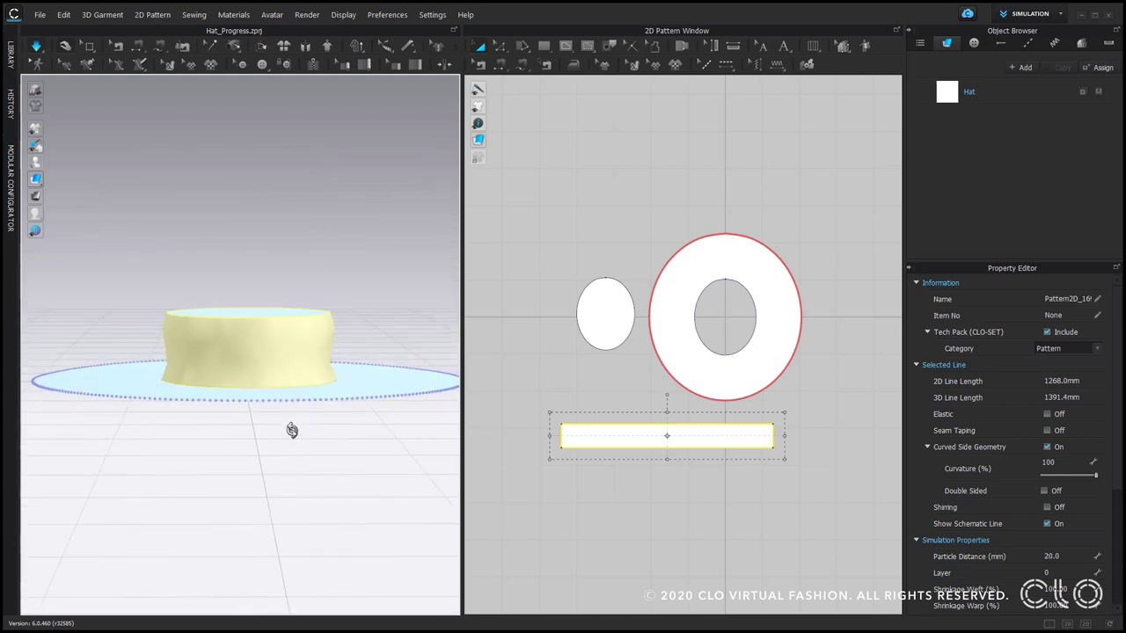
left_click(328, 434)
Unfreeze the crown top piece so that it takes part in the running simulation.
right_click_drag(308, 271, 262, 297)
right_click(255, 311)
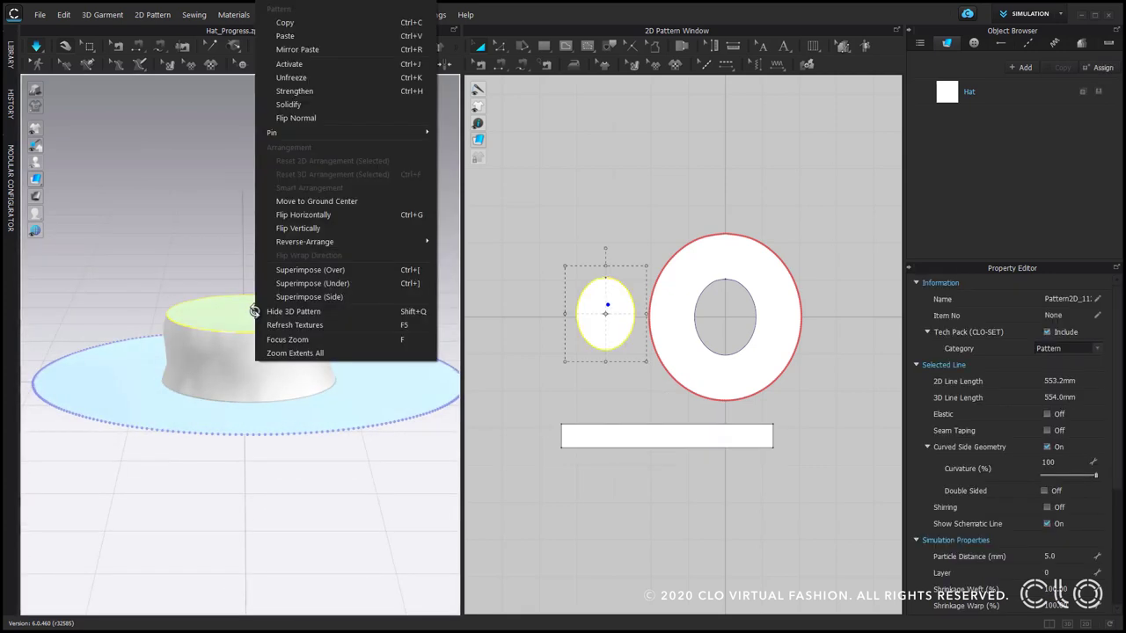
left_click(340, 80)
left_click(355, 207)
right_click_drag(316, 532, 352, 530)
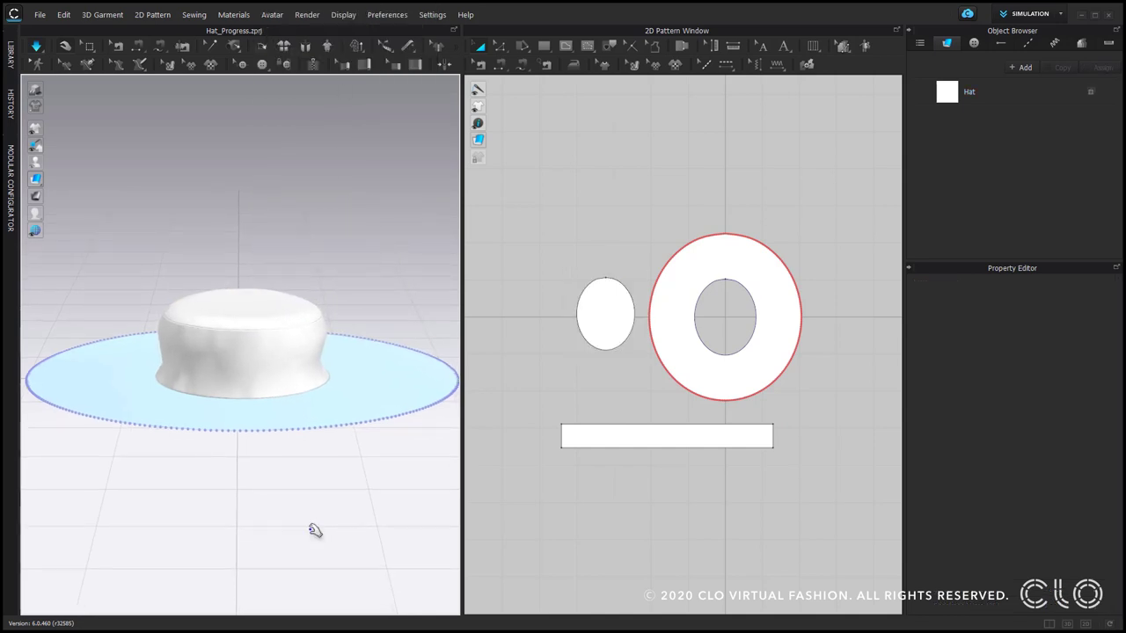
Set the fold angle of the seam between the crown top and the side band to 90.
key("n")
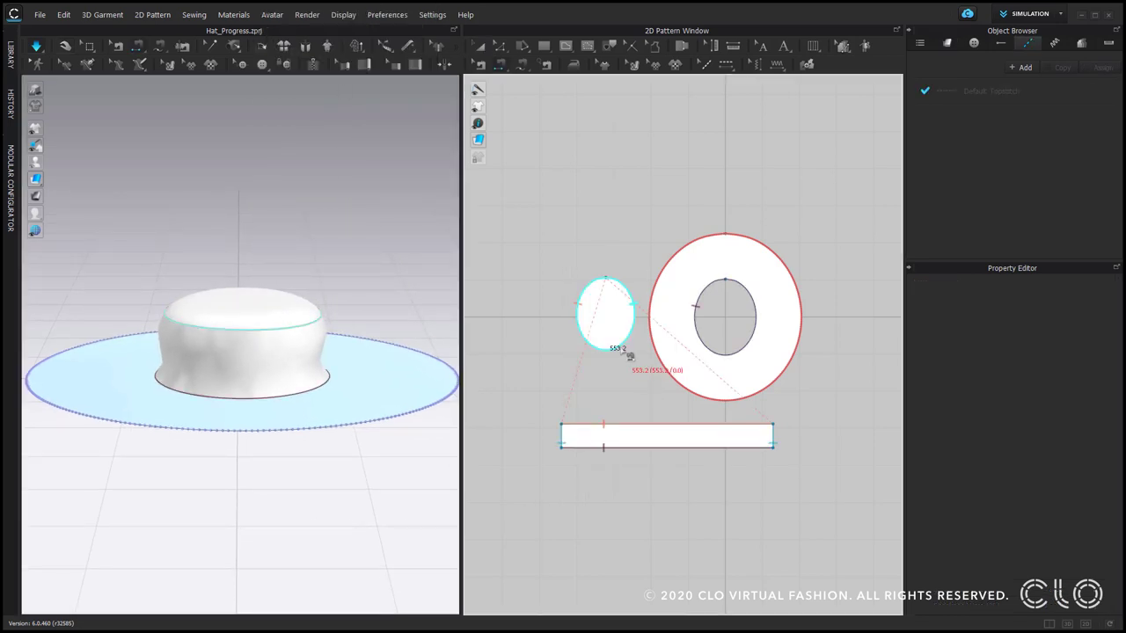
key("b")
left_click(622, 351)
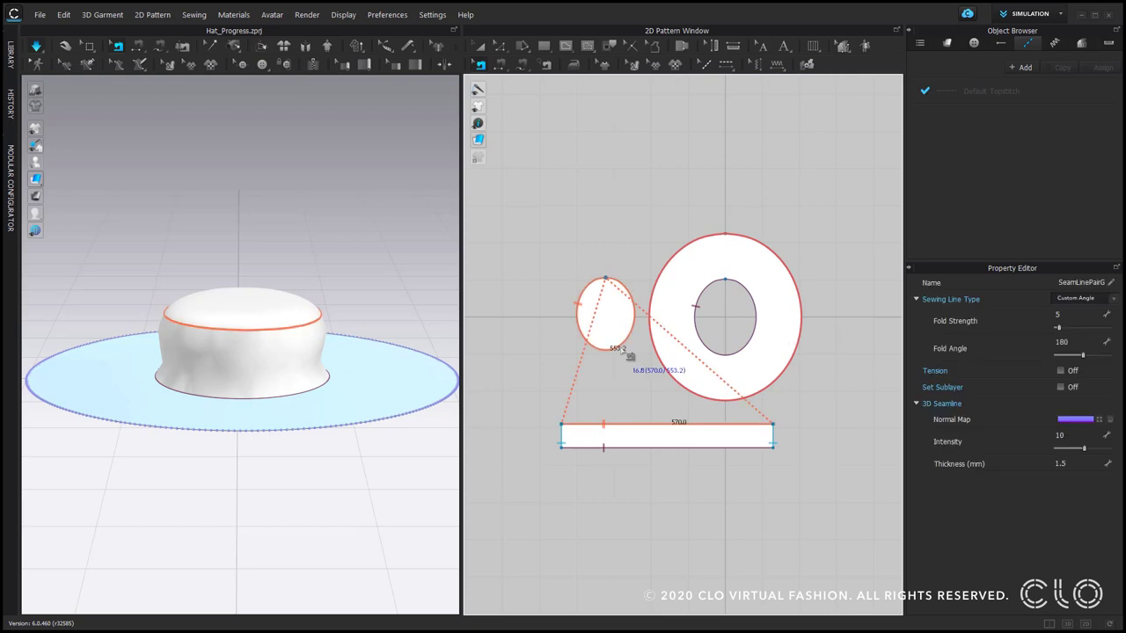
left_click_drag(1088, 359, 1070, 364)
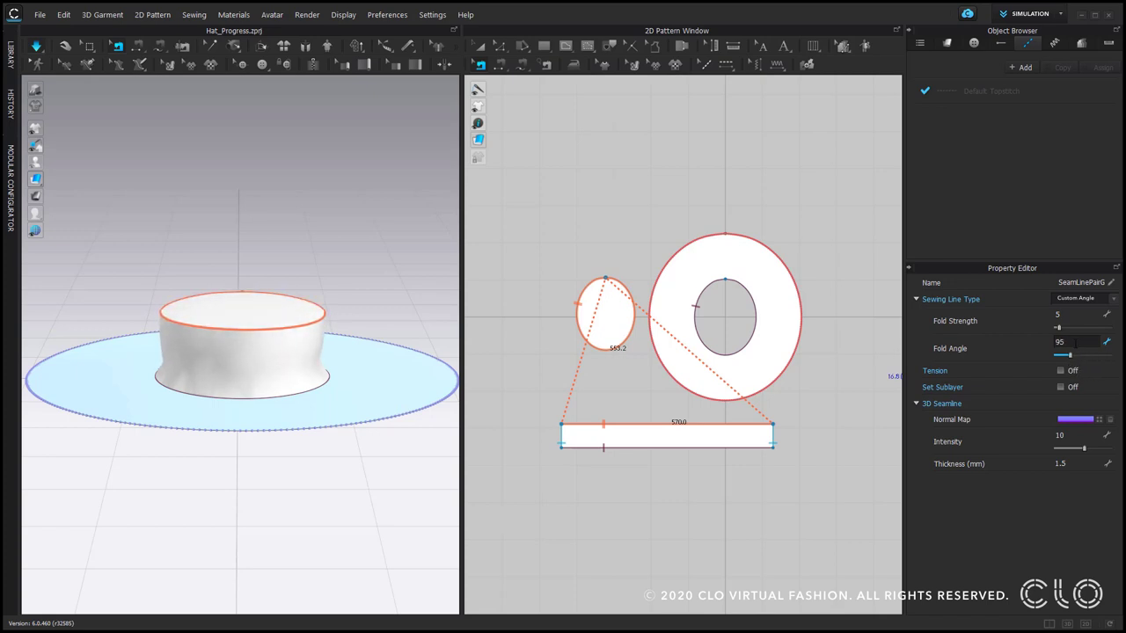
double_click(1075, 343)
type("90")
left_click(817, 382)
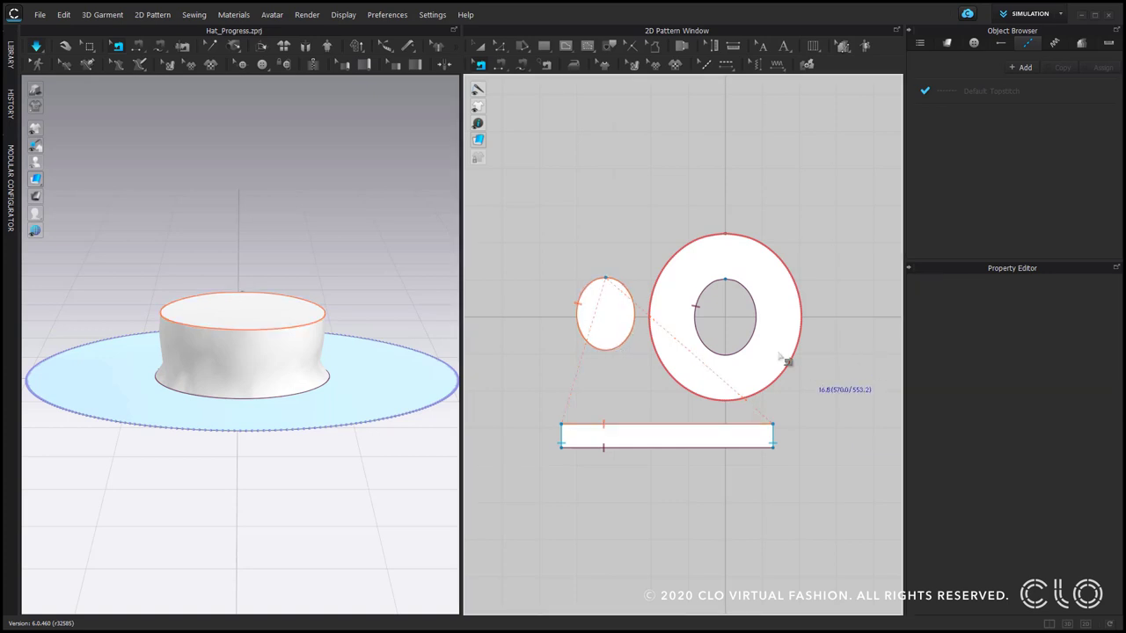
Set the fold angle of the seam between the brim's inner edge and the side band to 270.
left_click(756, 352)
double_click(1089, 341)
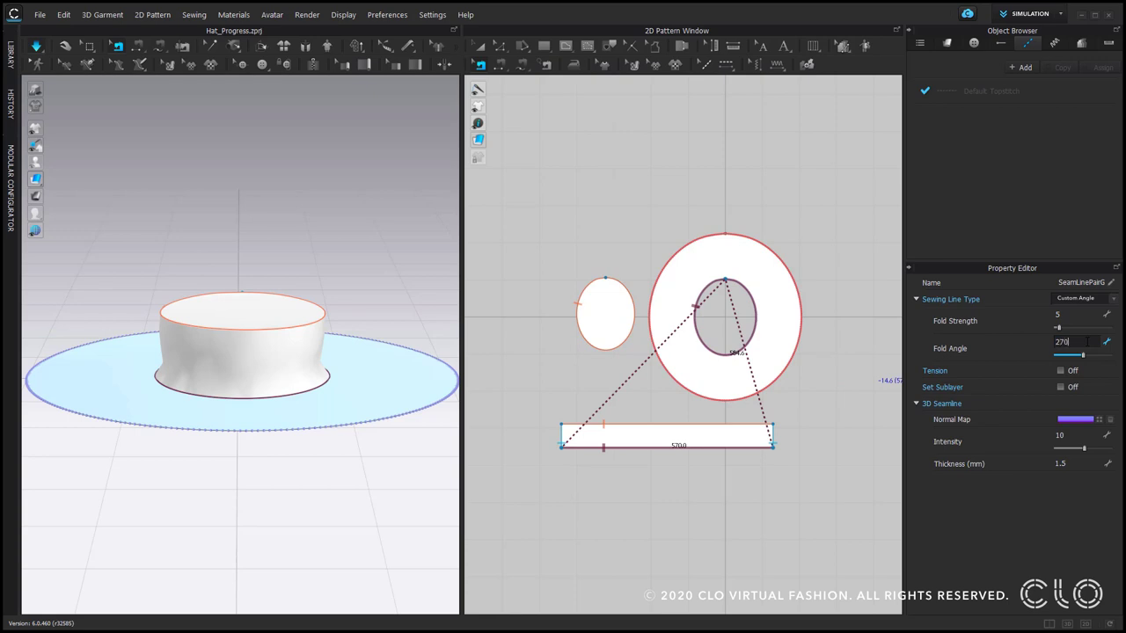
key("Return")
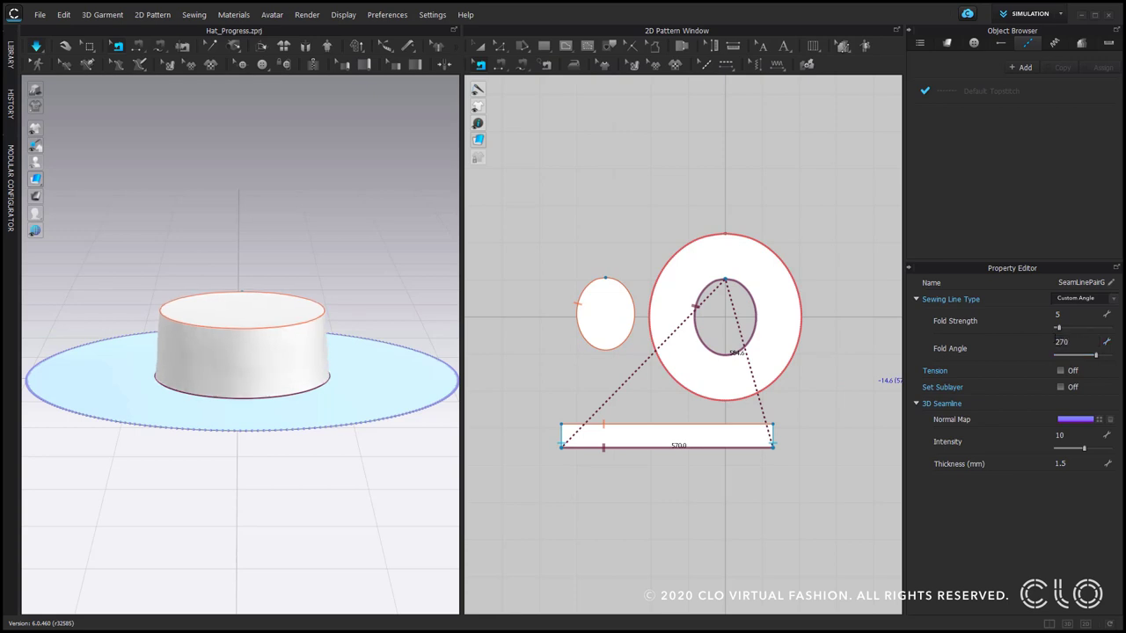
Offset the side band's lower edge as one internal line at a distance of 1 mm.
key("a")
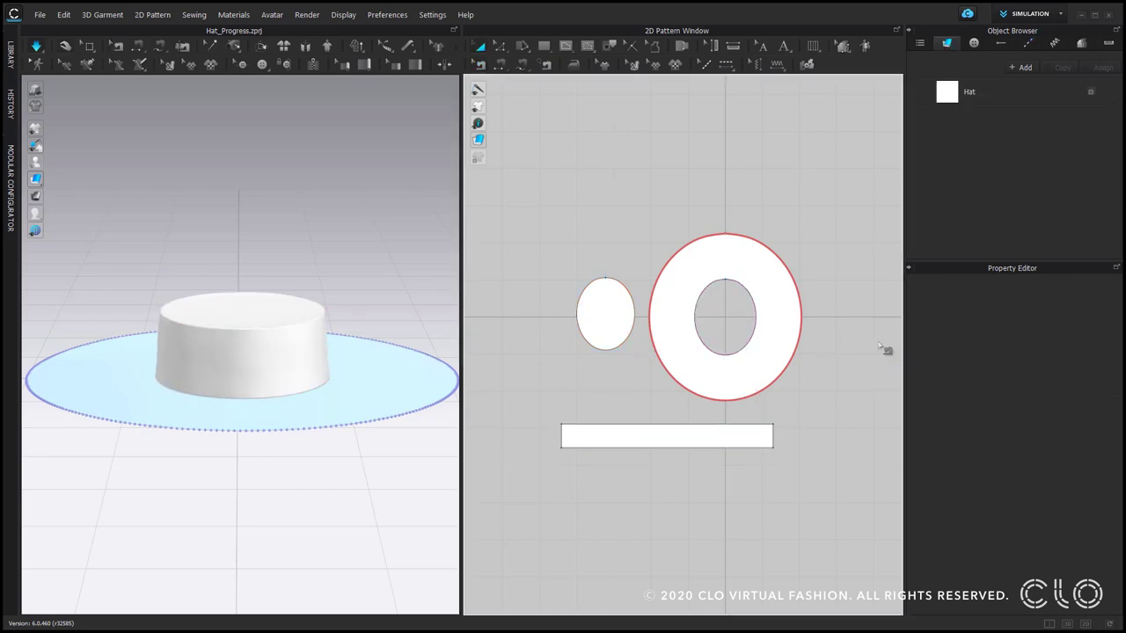
scroll(669, 422, "up", 3)
right_click(540, 474)
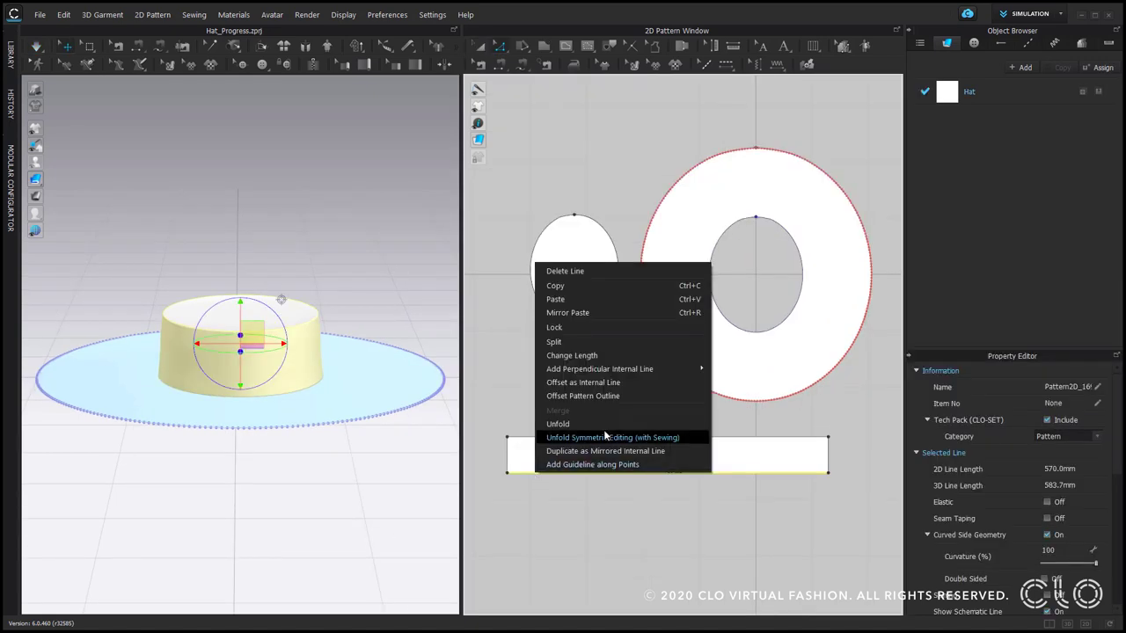
left_click(656, 384)
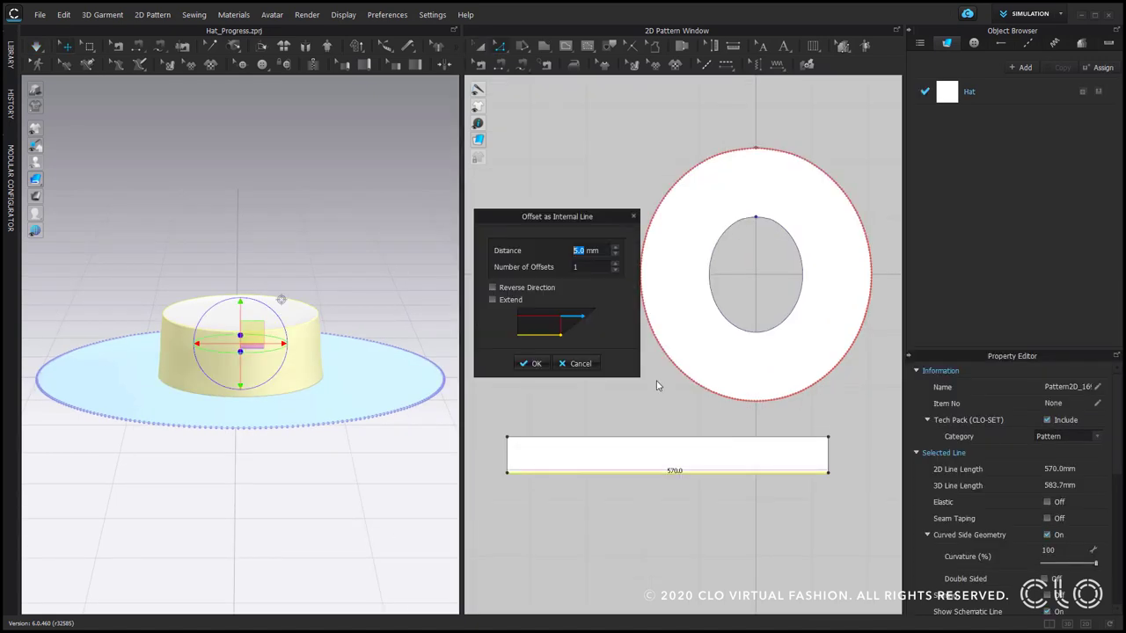
type("1")
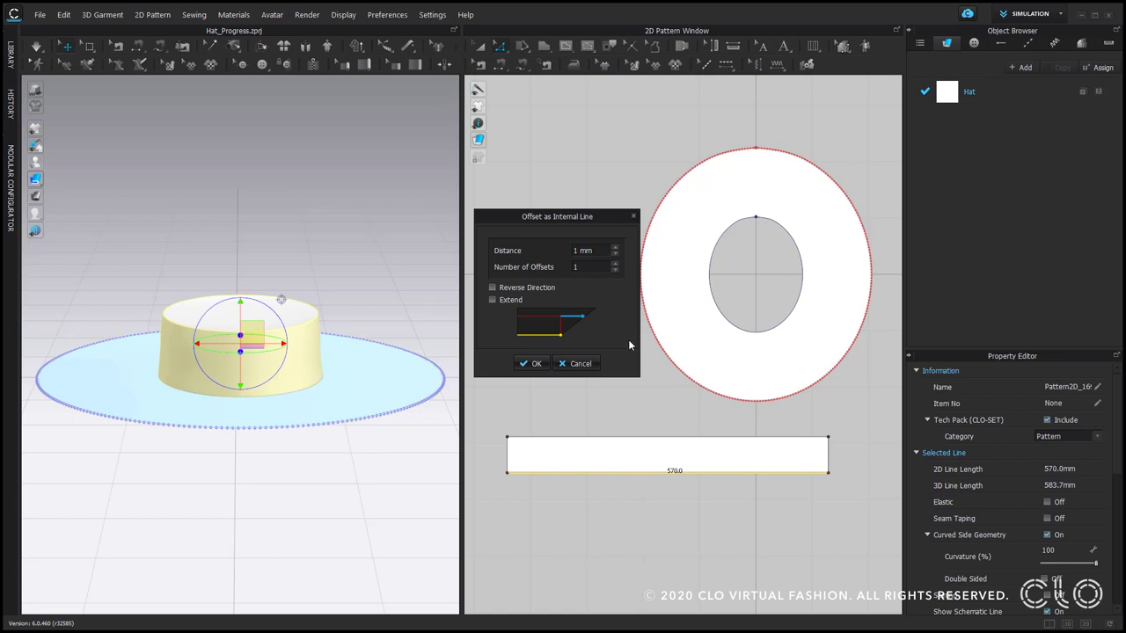
left_click(577, 363)
Offset the internal line near the band's lower edge as a further internal line 30 mm away.
left_click(515, 474)
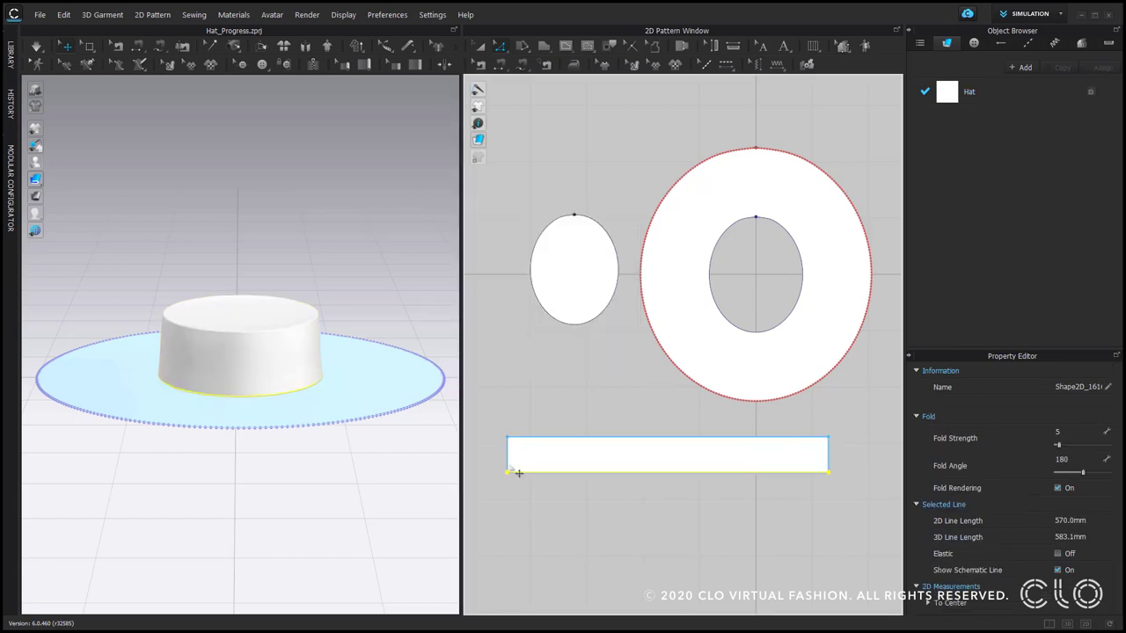
scroll(526, 472, "up", 4)
right_click(531, 475)
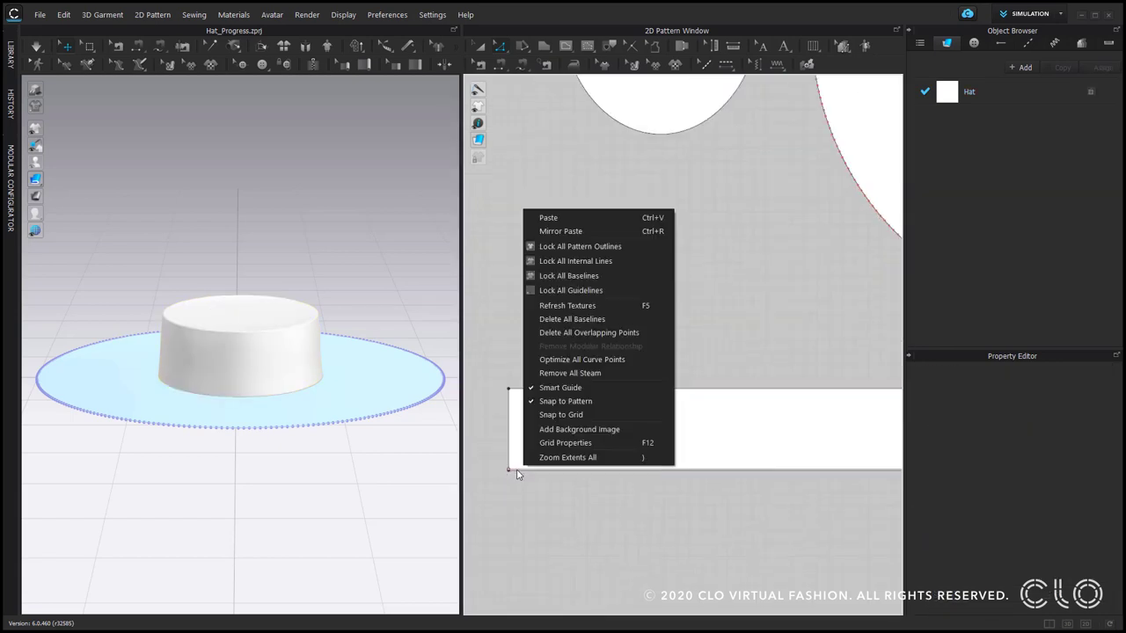
right_click(517, 472)
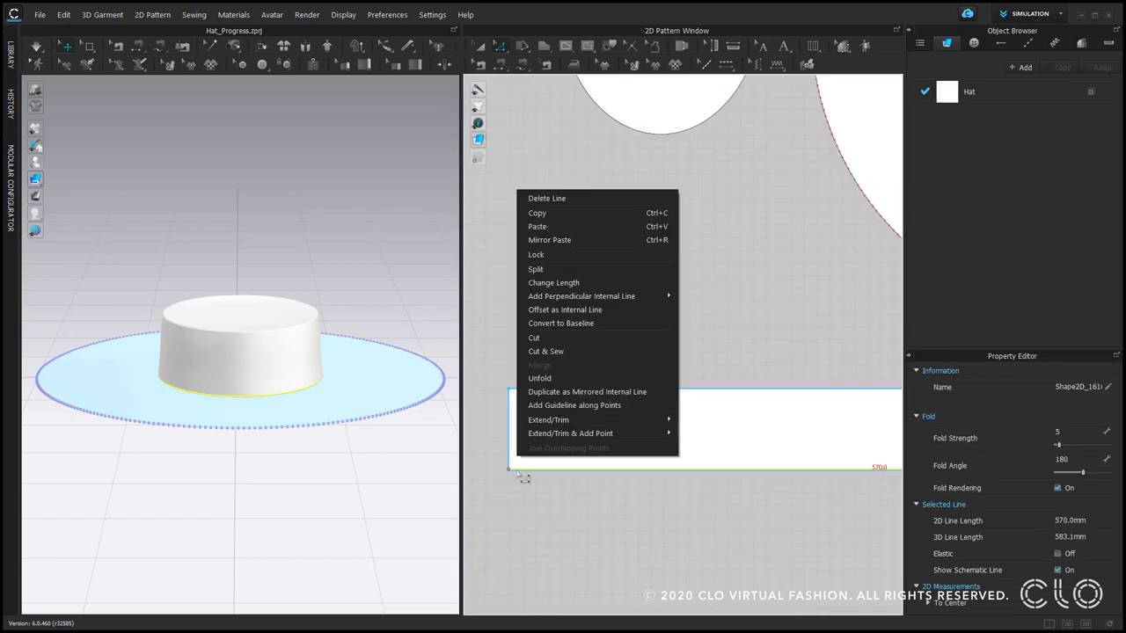
left_click(593, 310)
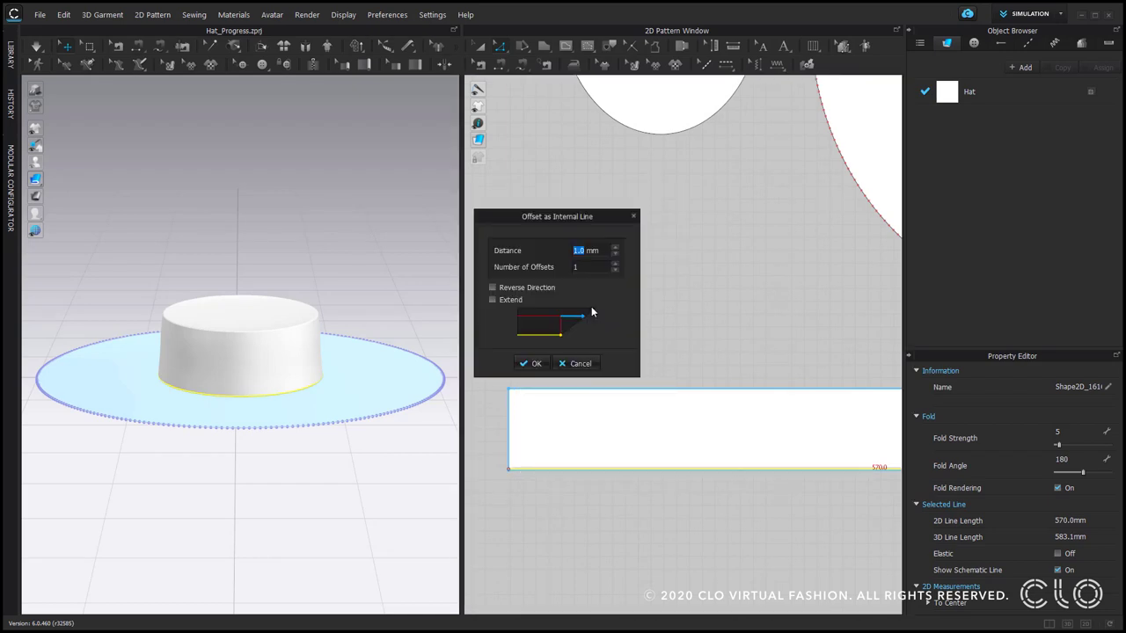
type("30")
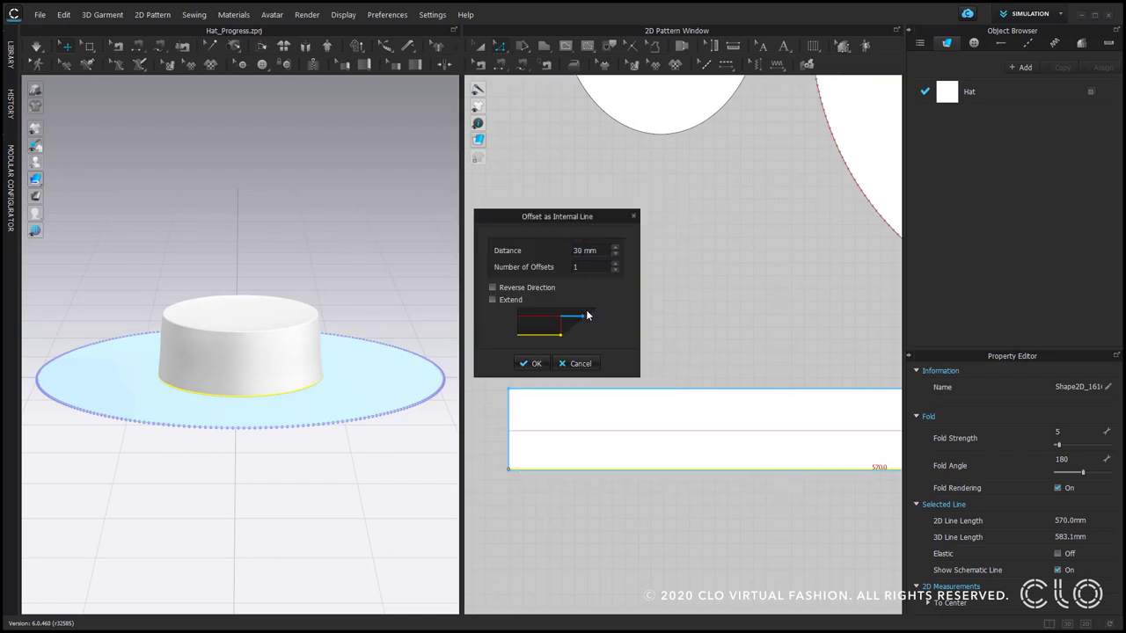
left_click(534, 363)
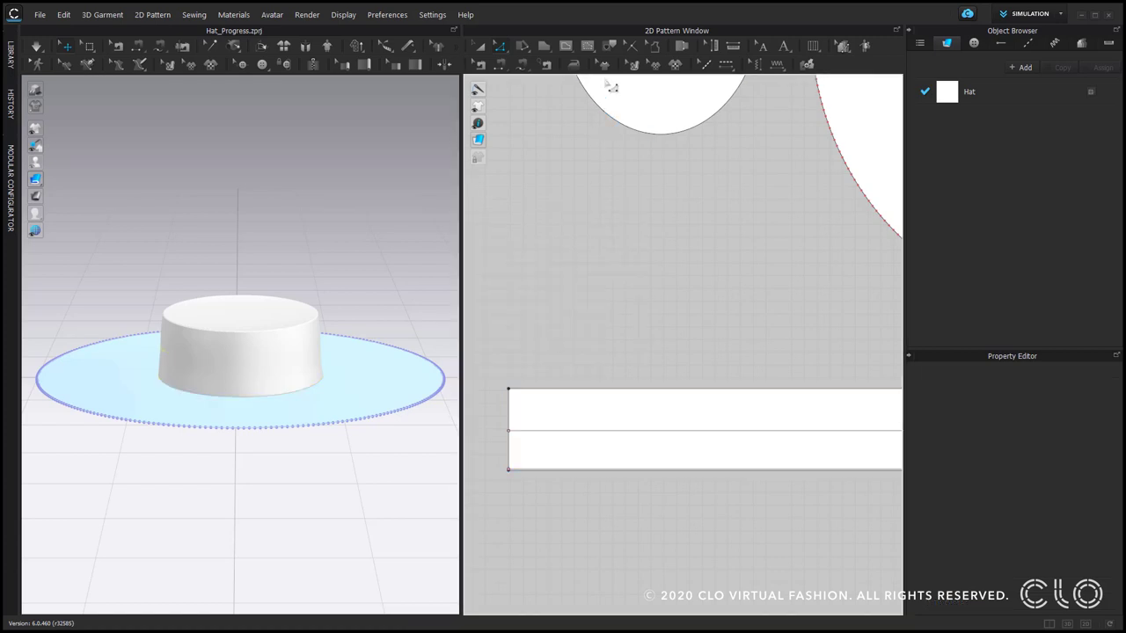
Trace the 30 mm area between the band's two internal lines as a separate pattern strip and place it below the band.
left_click(608, 49)
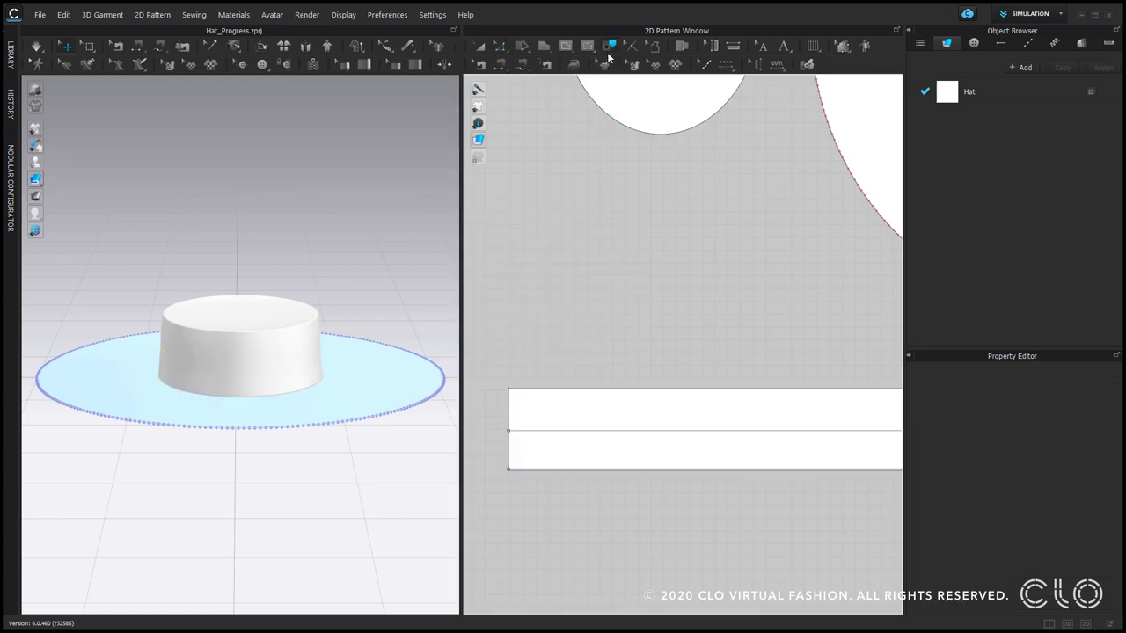
left_click(542, 432)
left_click(529, 468, "shift")
left_click(508, 457, "shift")
scroll(668, 429, "down", 3)
middle_click_drag(832, 435, 657, 410)
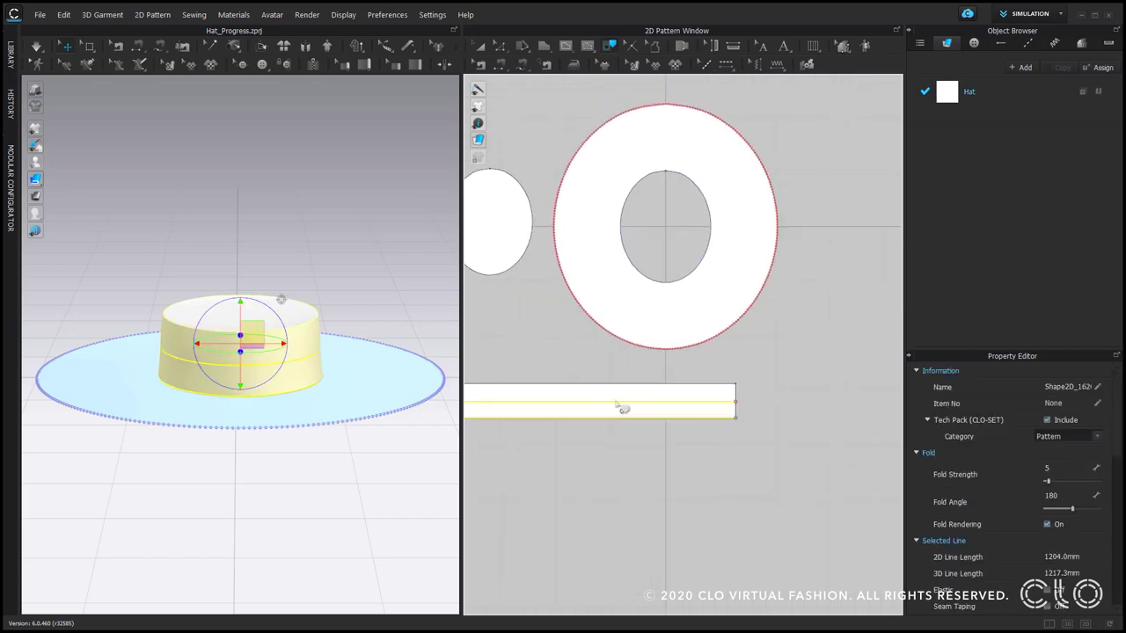
right_click(745, 402)
left_click(764, 399)
left_click(584, 449)
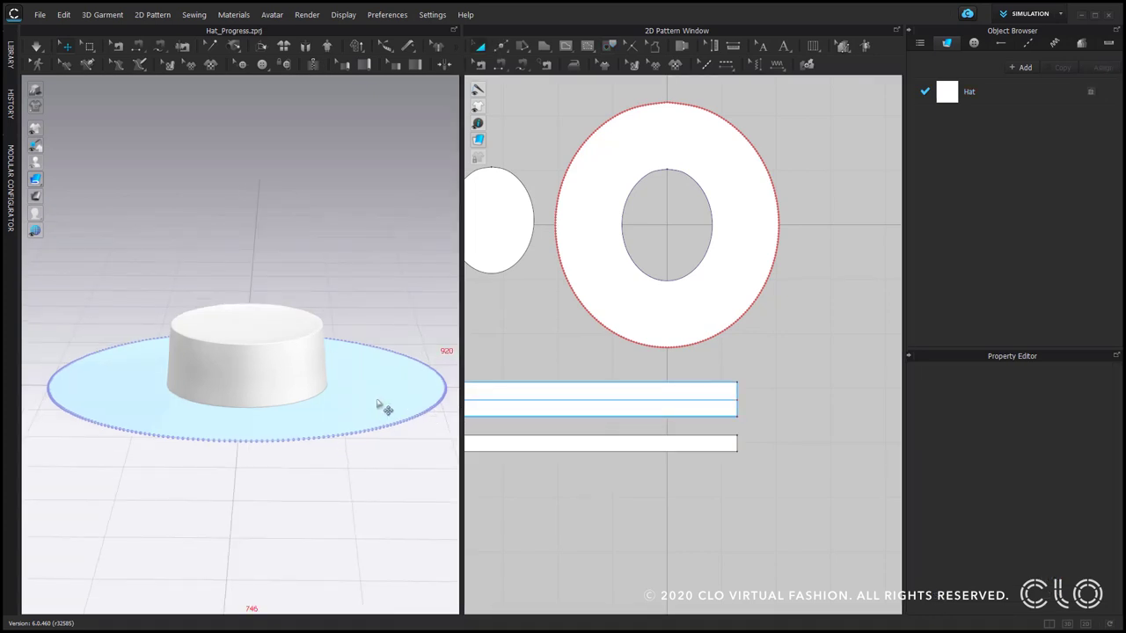
Split the band's upper internal line into two lines, with Line 1 at 180 mm.
right_click_drag(380, 406, 322, 397)
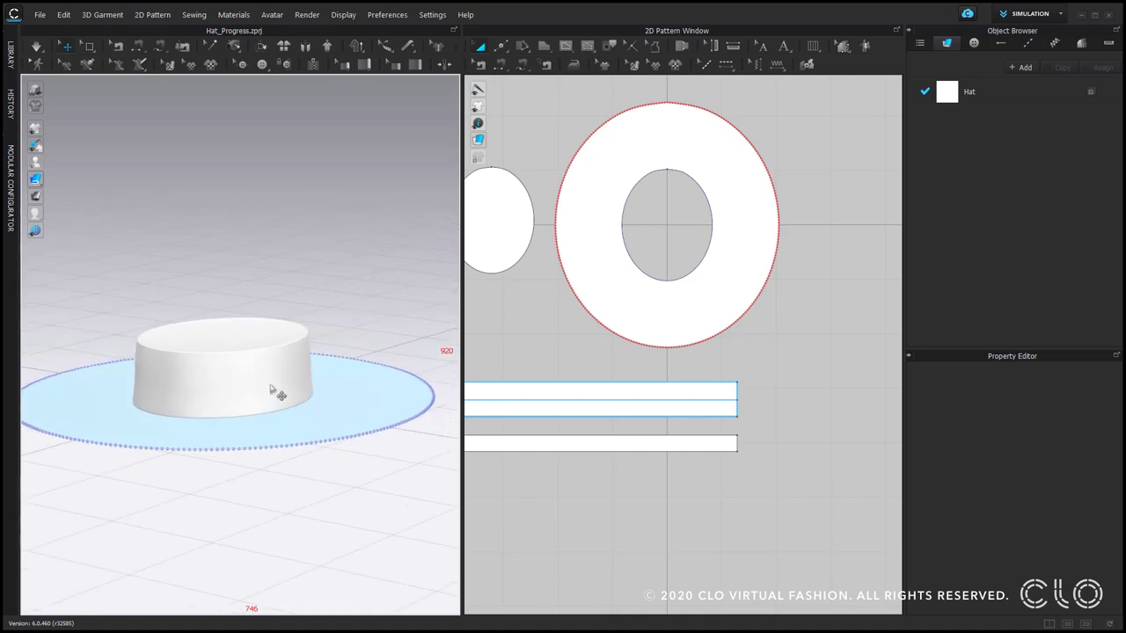
left_click(287, 394)
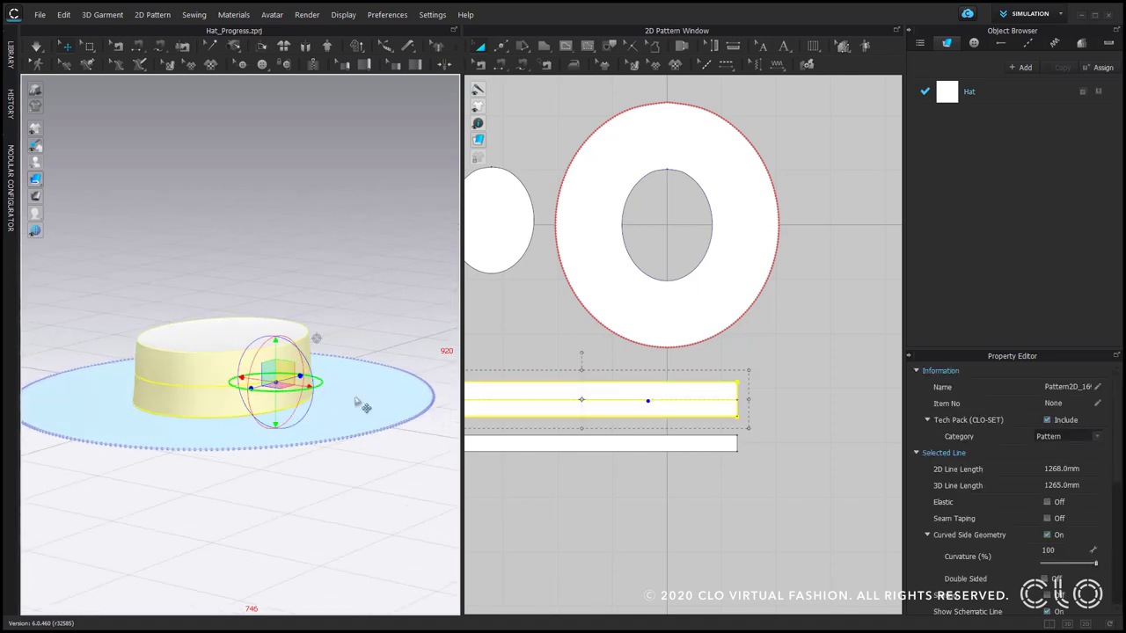
key("z")
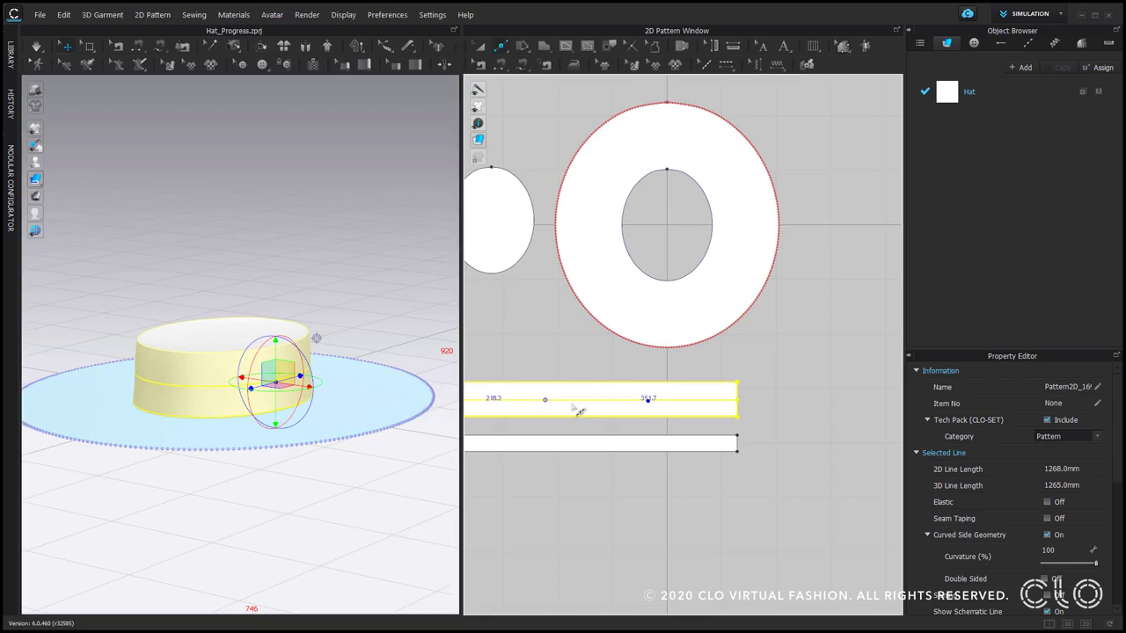
left_click(647, 402)
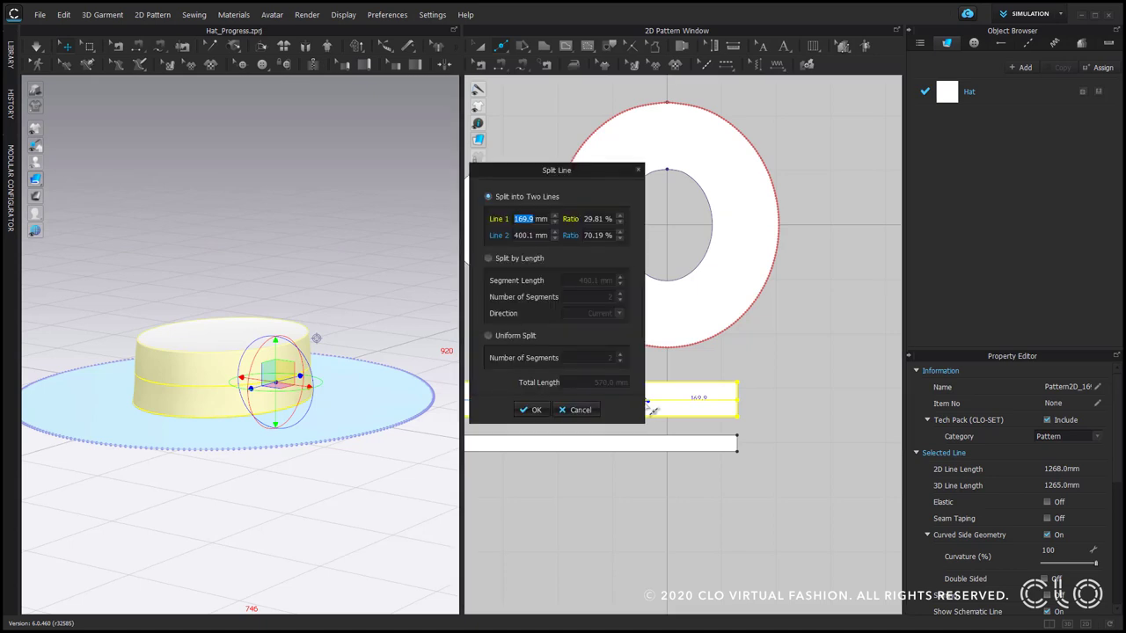
type("180")
key("Return")
Split the band's lower internal line into two lines, with Line 1 at 180 mm.
left_click(645, 420)
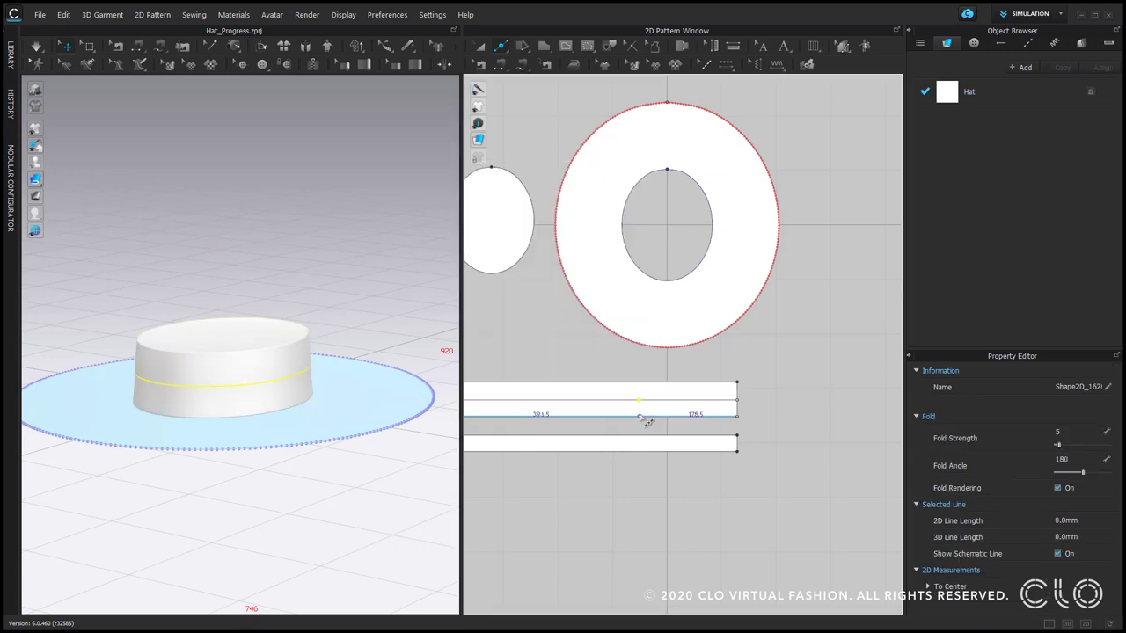
scroll(645, 420, "up", 5)
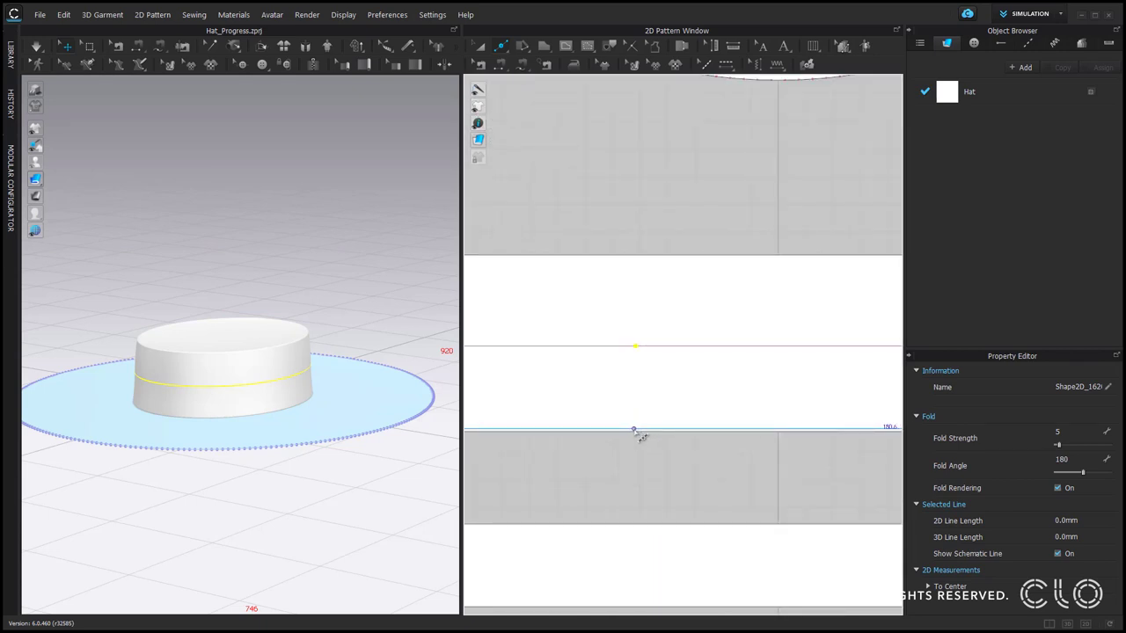
right_click(637, 430)
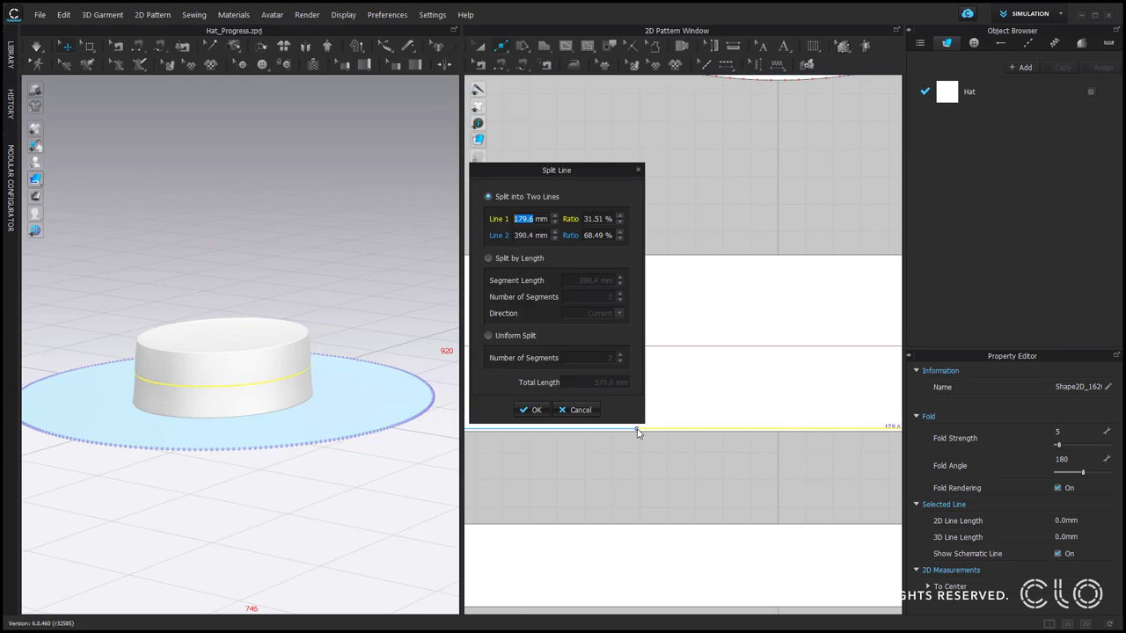
type("180")
key("Return")
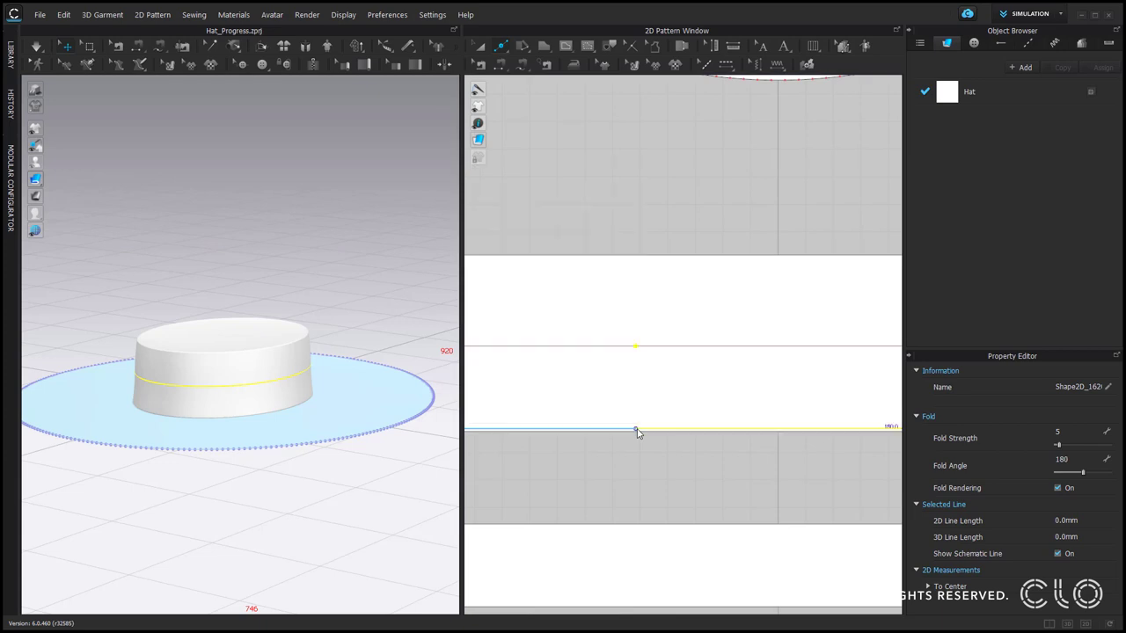
left_click(637, 430)
Sew the strip's upper and lower edges to the band's matching internal lines, including both the 390 and 180 mm segments.
scroll(629, 458, "down", 5)
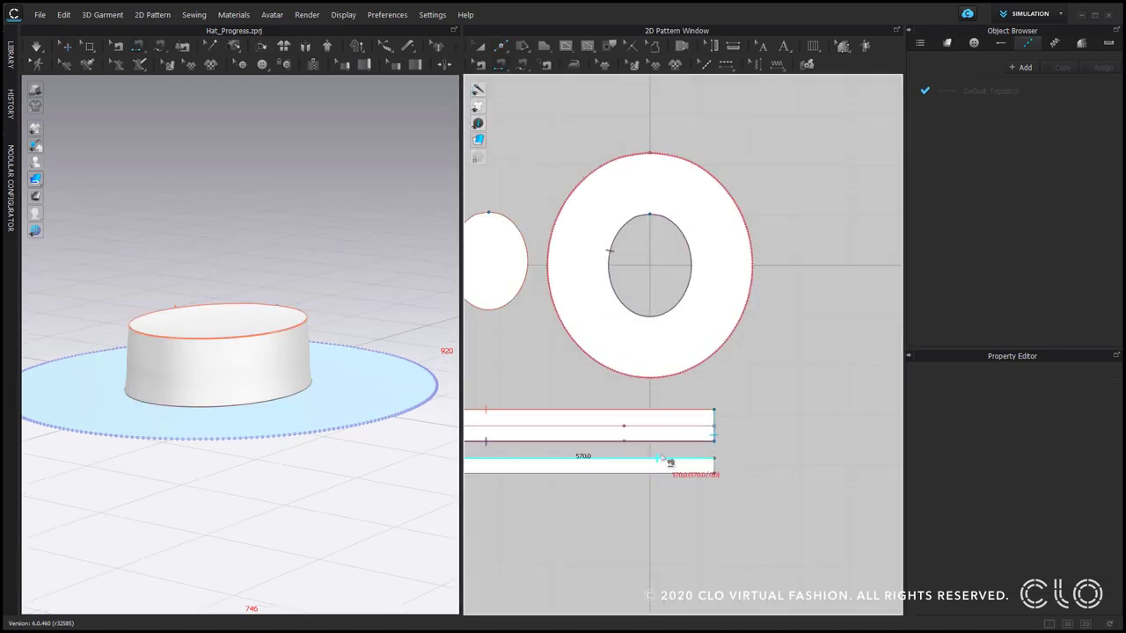
left_click(656, 458)
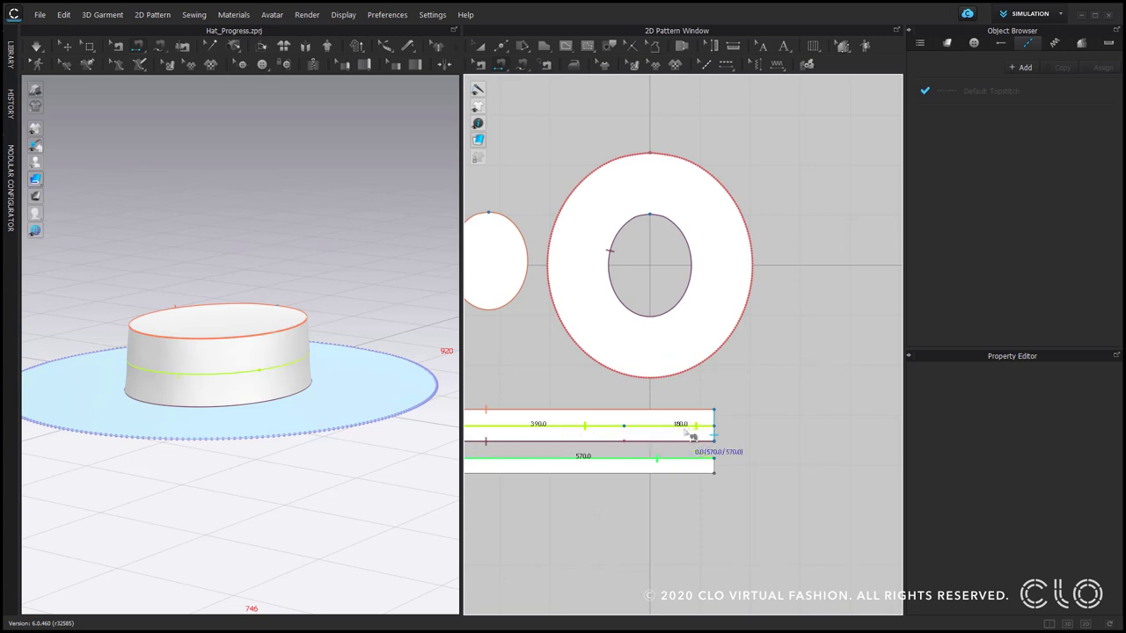
left_click(693, 434)
left_click(616, 441)
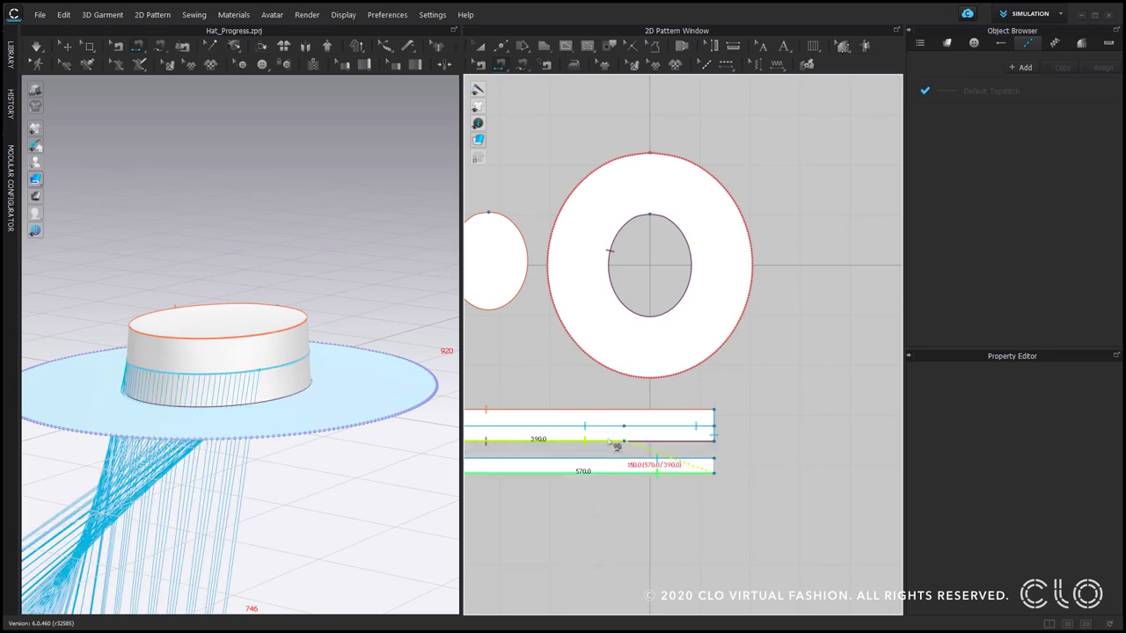
left_click(701, 446)
Sew the hatband strip's two 30 mm short ends to each other.
left_click(715, 468)
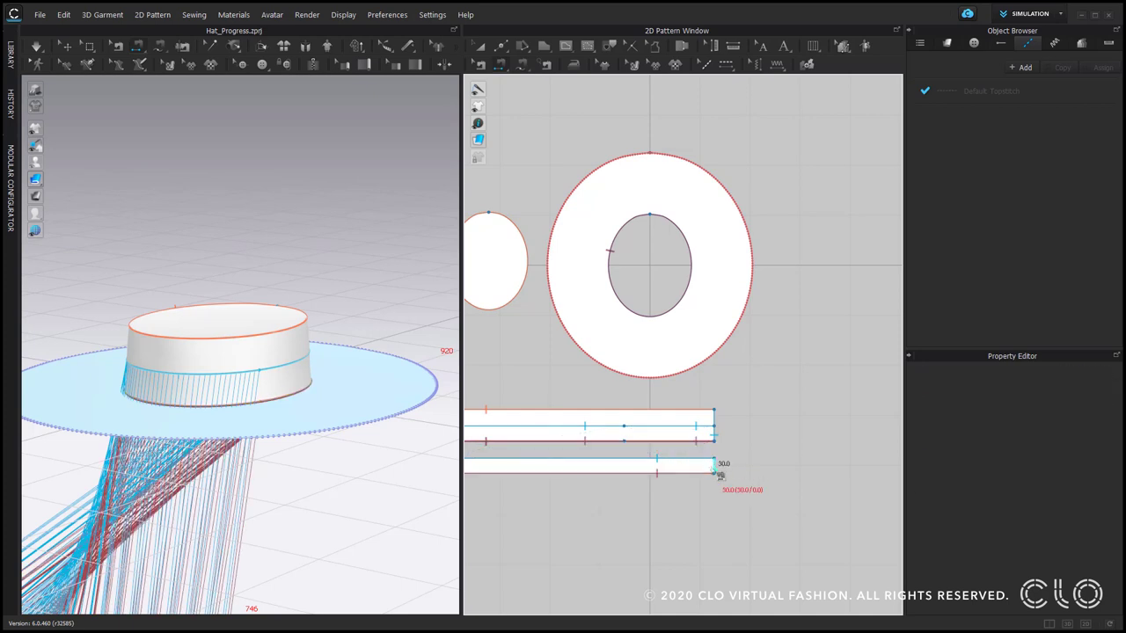
scroll(601, 471, "down", 2)
middle_click_drag(601, 471, 798, 468)
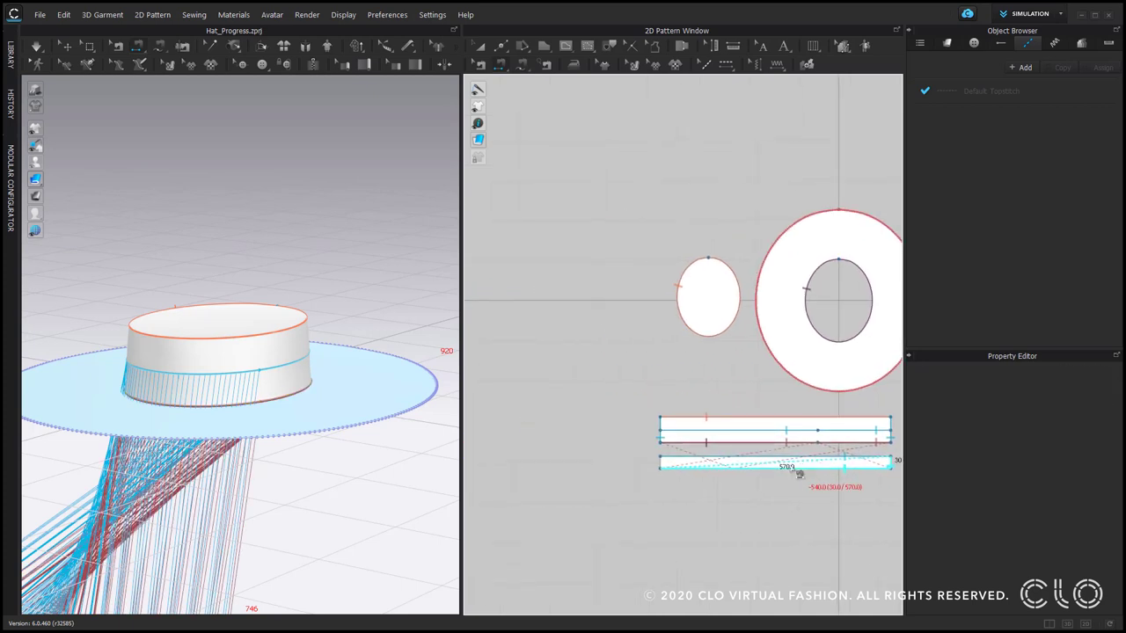
left_click(660, 468)
Superimpose the hatband strip over the hat's side band in 3D and simulate it.
middle_click_drag(273, 532, 328, 370)
middle_click_drag(337, 489, 373, 334)
key("q")
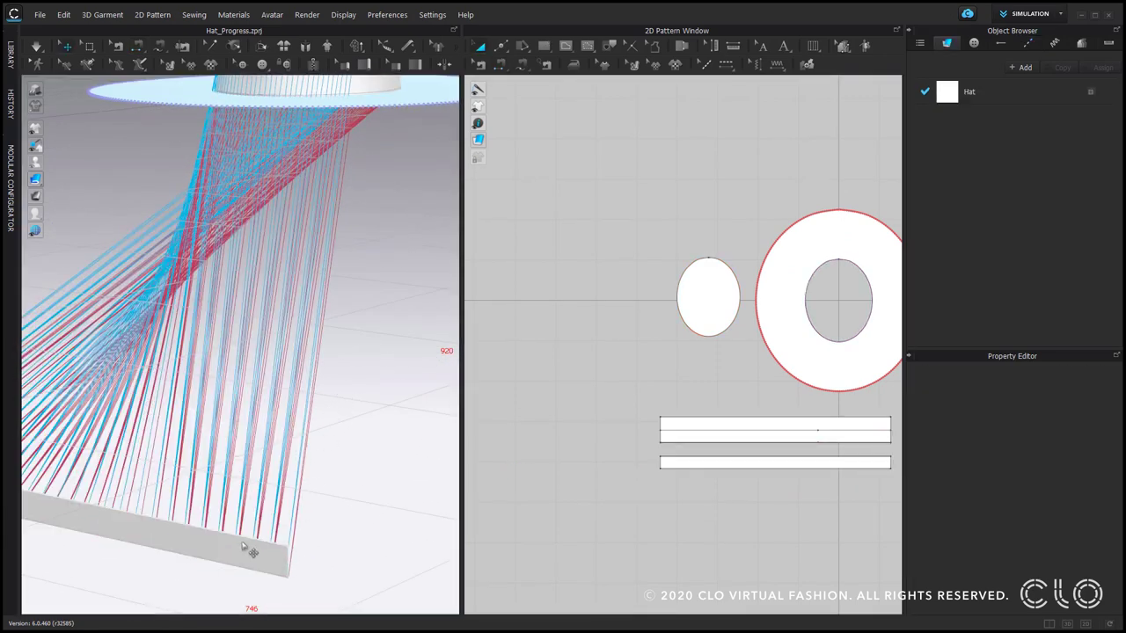
right_click(242, 543)
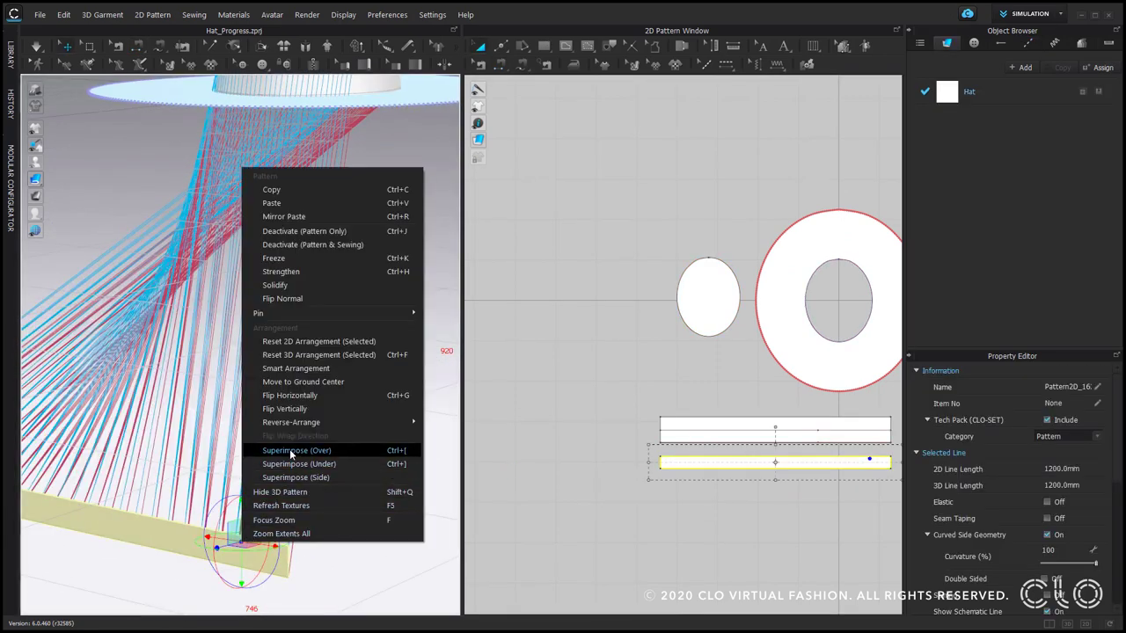
left_click(291, 452)
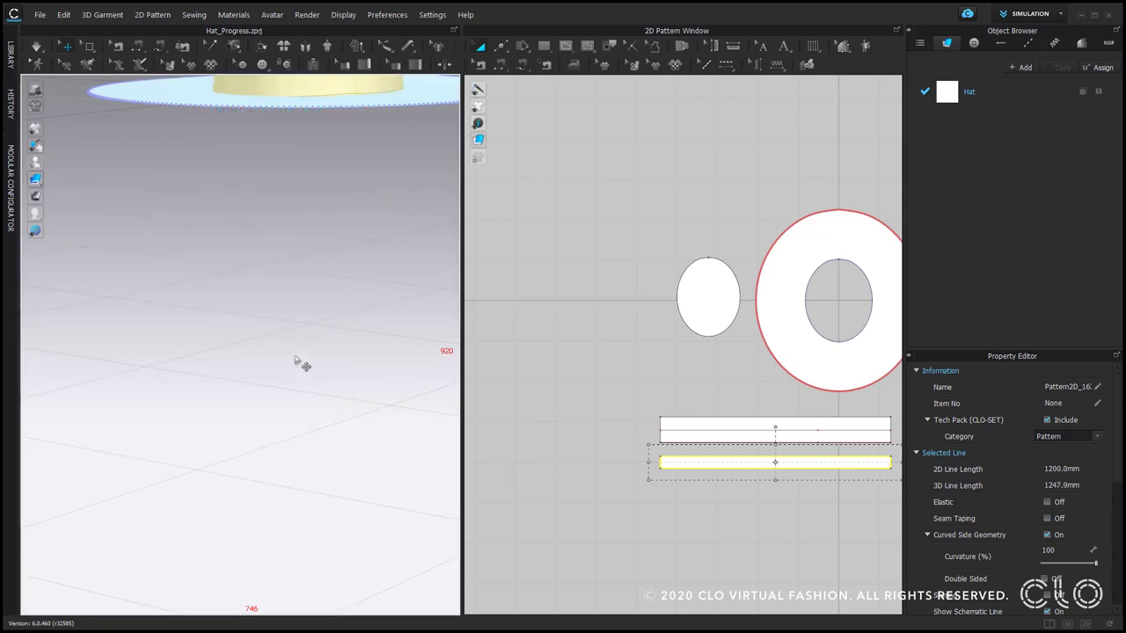
middle_click_drag(299, 247, 272, 461)
scroll(333, 305, "up", 3)
middle_click_drag(330, 306, 287, 371)
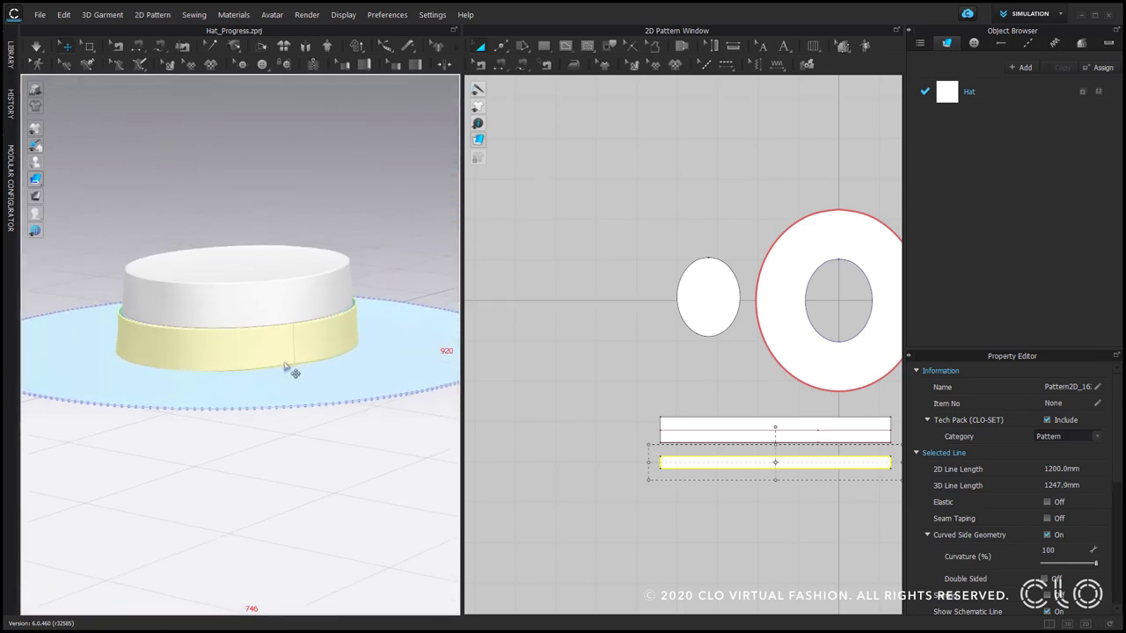
scroll(287, 373, "up", 2)
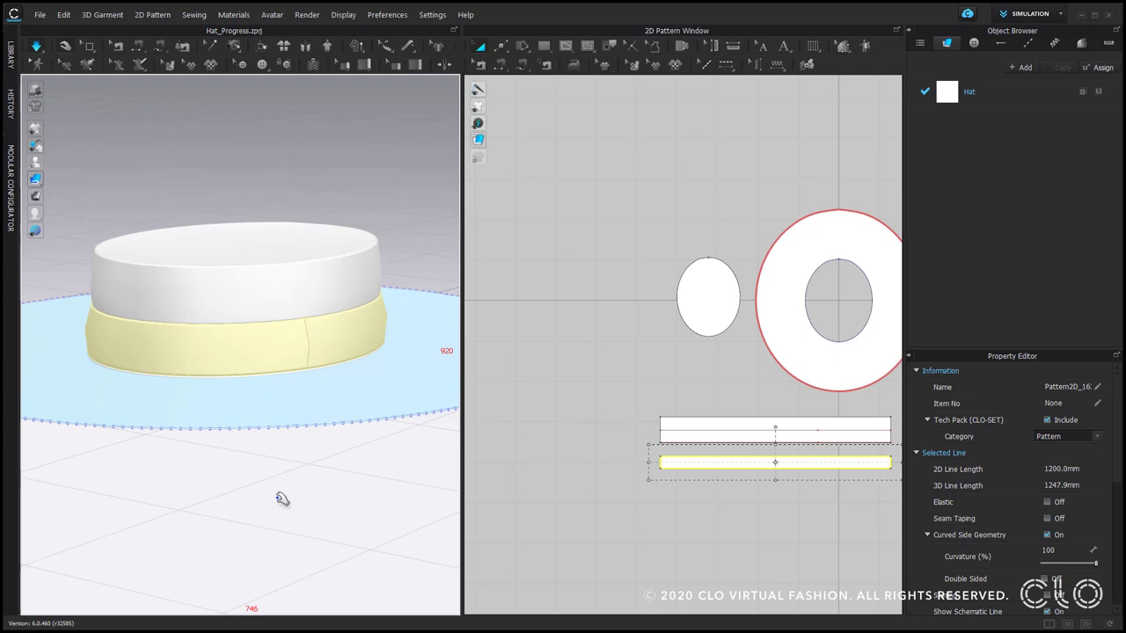
Offset the strip's 30 mm end edge as one internal line at a distance of 30 mm.
right_click_drag(819, 504, 678, 488)
scroll(780, 477, "up", 5)
left_click(706, 413)
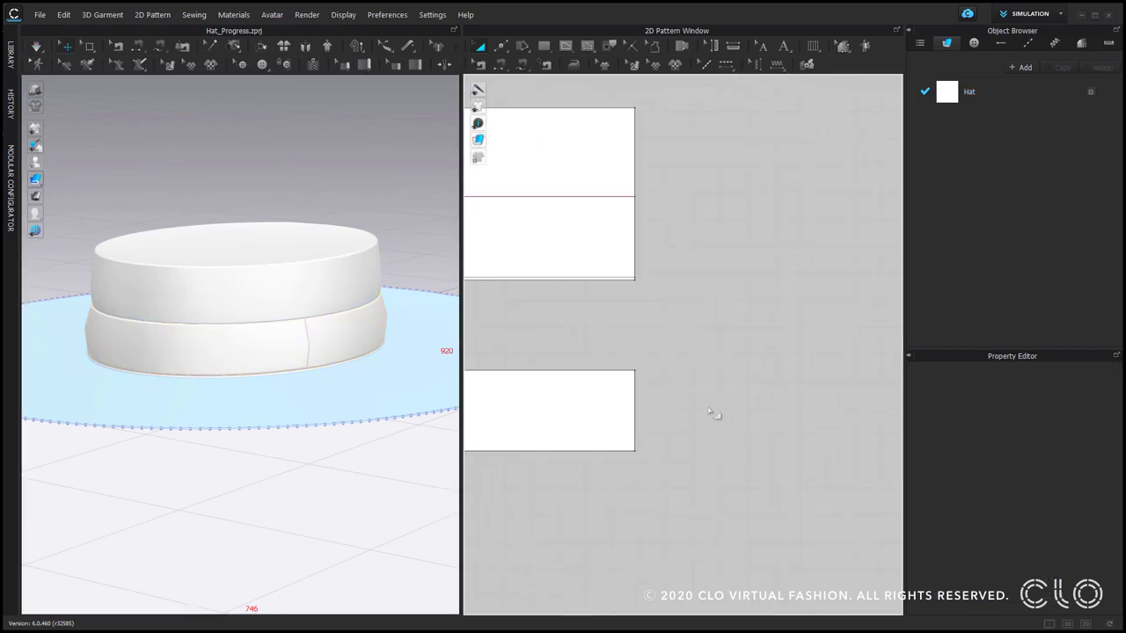
key("z")
right_click(634, 426)
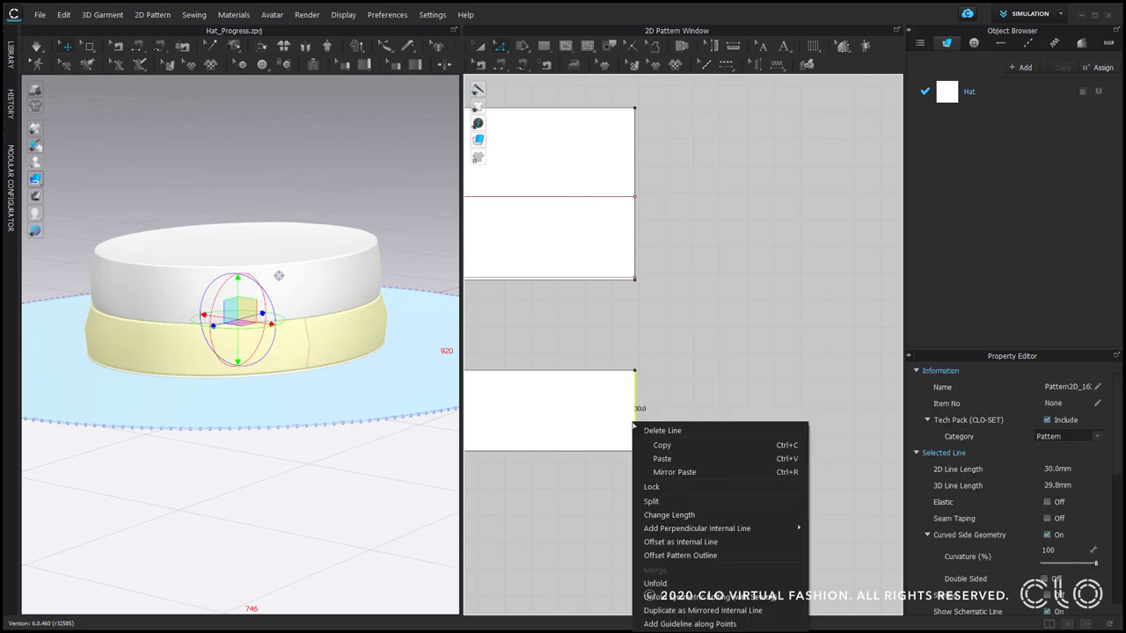
left_click(729, 542)
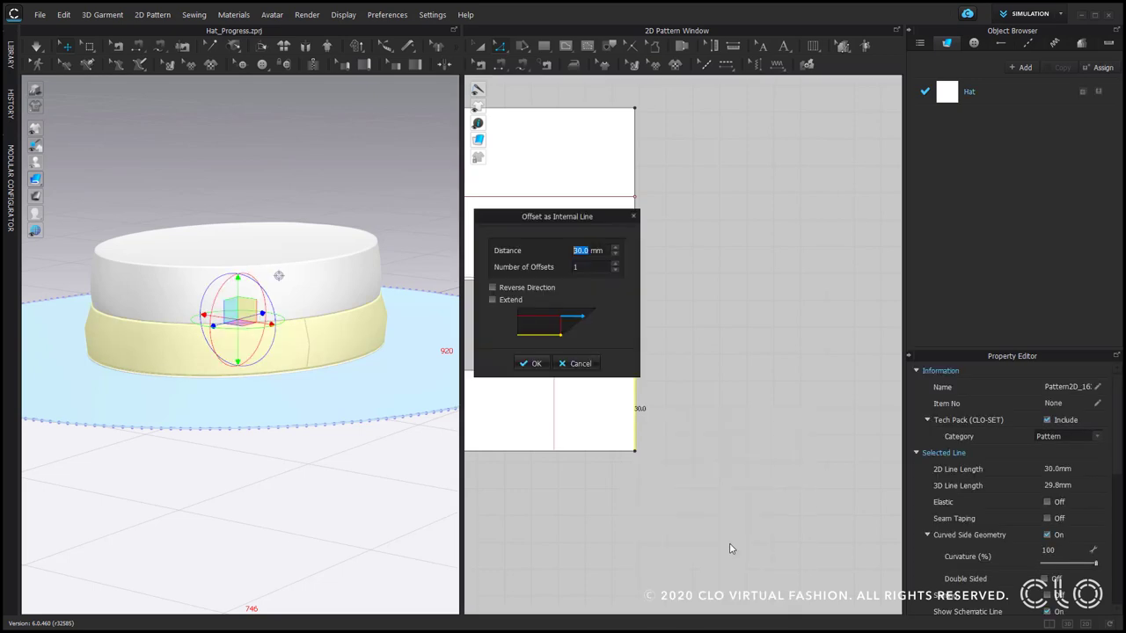
left_click(537, 366)
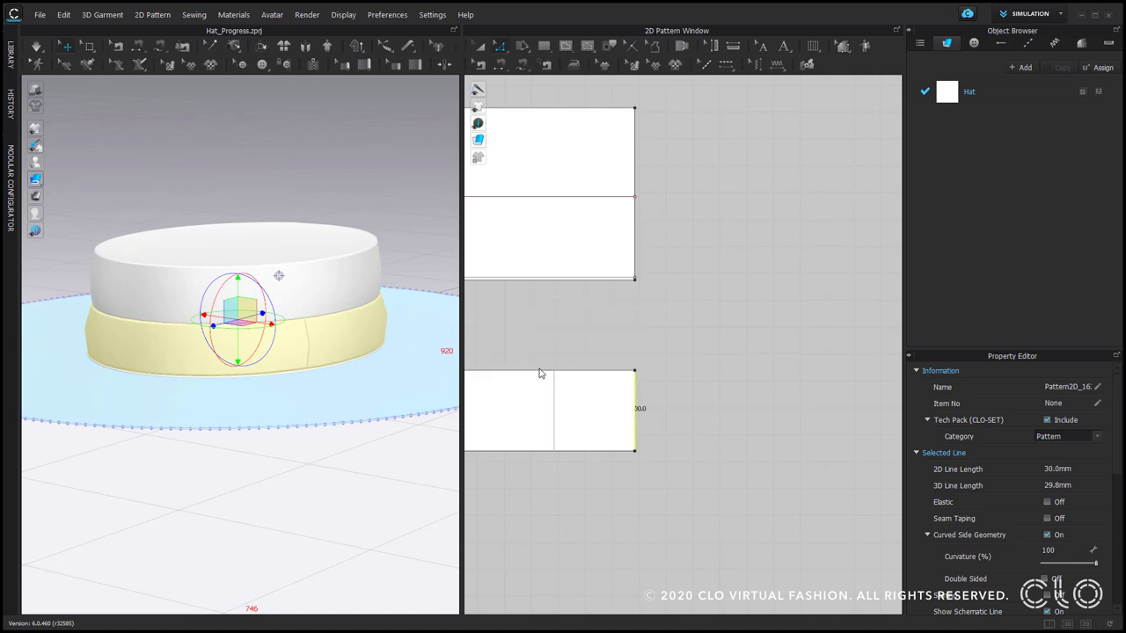
left_click(683, 413)
Create a 30 × 30 mm square pattern piece beside the end of the hatband strip.
key("s")
left_click(683, 413)
type("3")
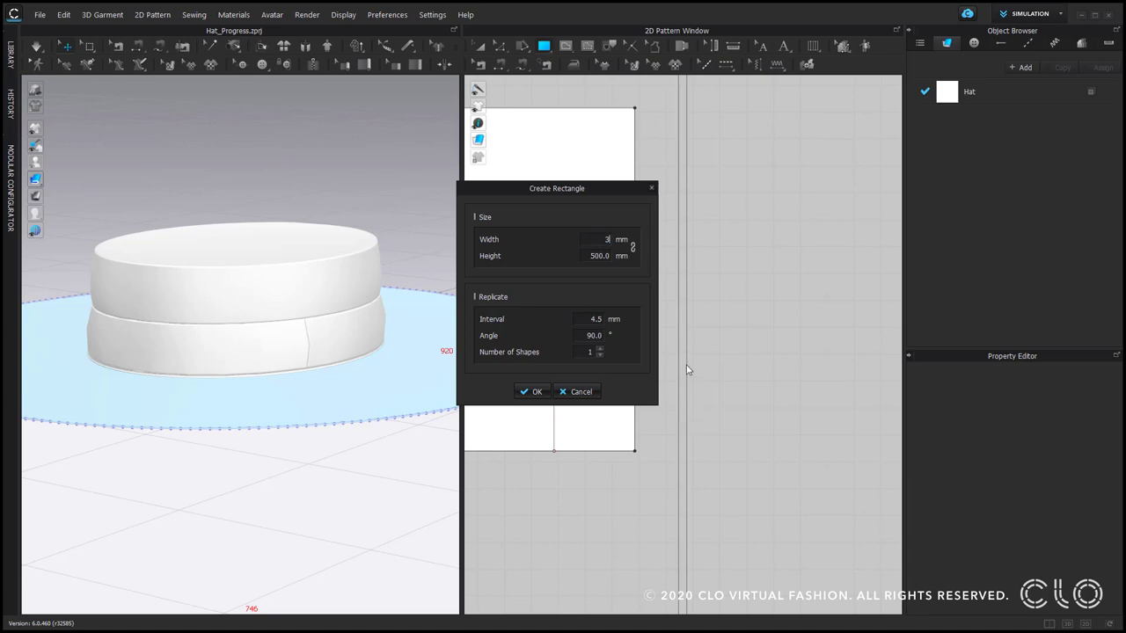
type("0")
key("Tab")
type("30")
left_click(540, 392)
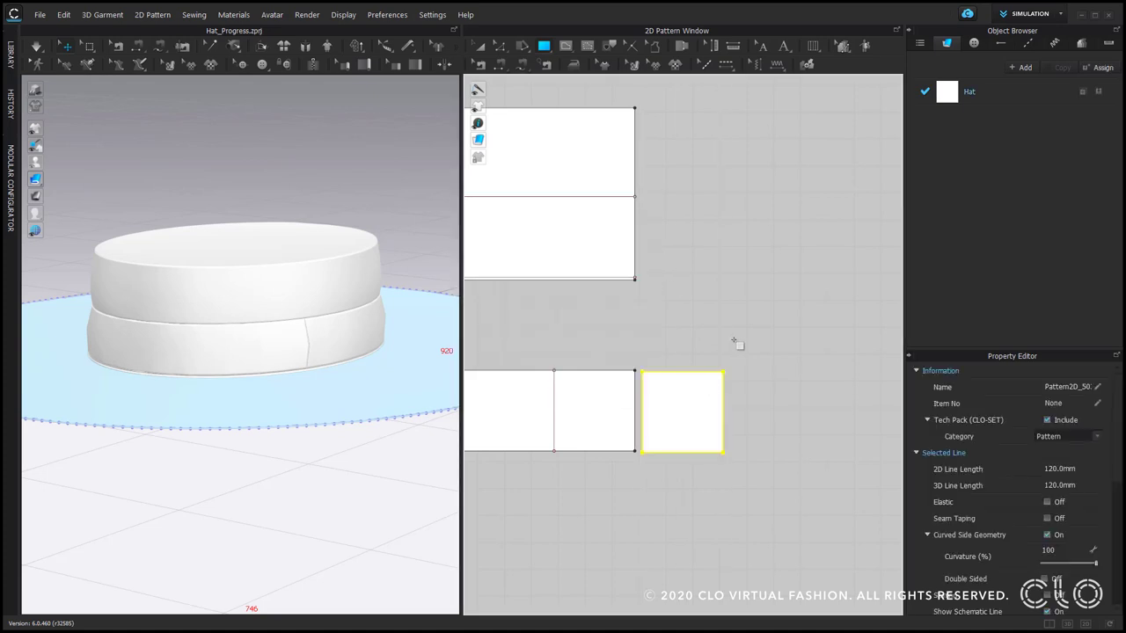
Sew three square edges around the strip's end section with a Turned seam, and the remaining edge to the strip's internal line.
key("k")
left_click(643, 373)
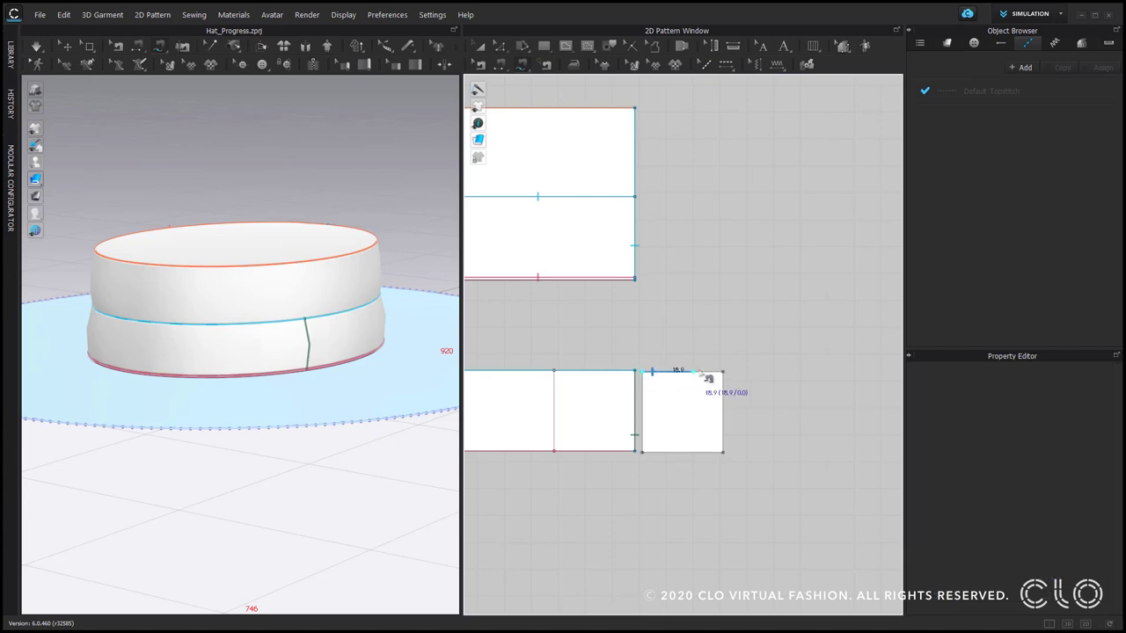
left_click(554, 371)
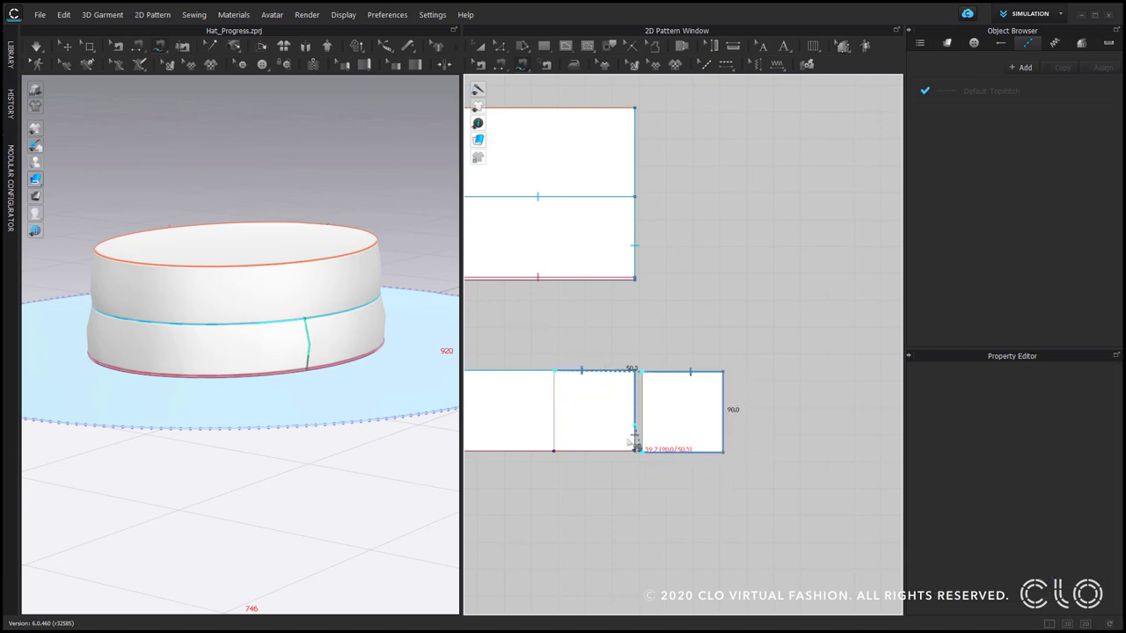
left_click(554, 451)
left_click(1075, 386)
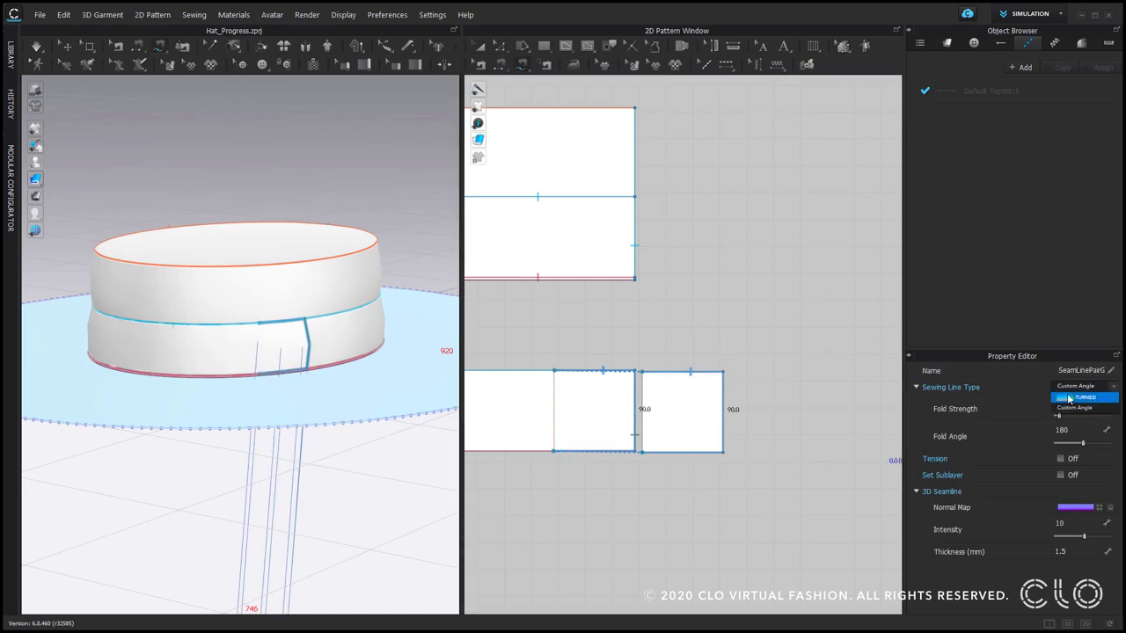
left_click(1069, 402)
left_click(583, 395)
left_click(563, 397)
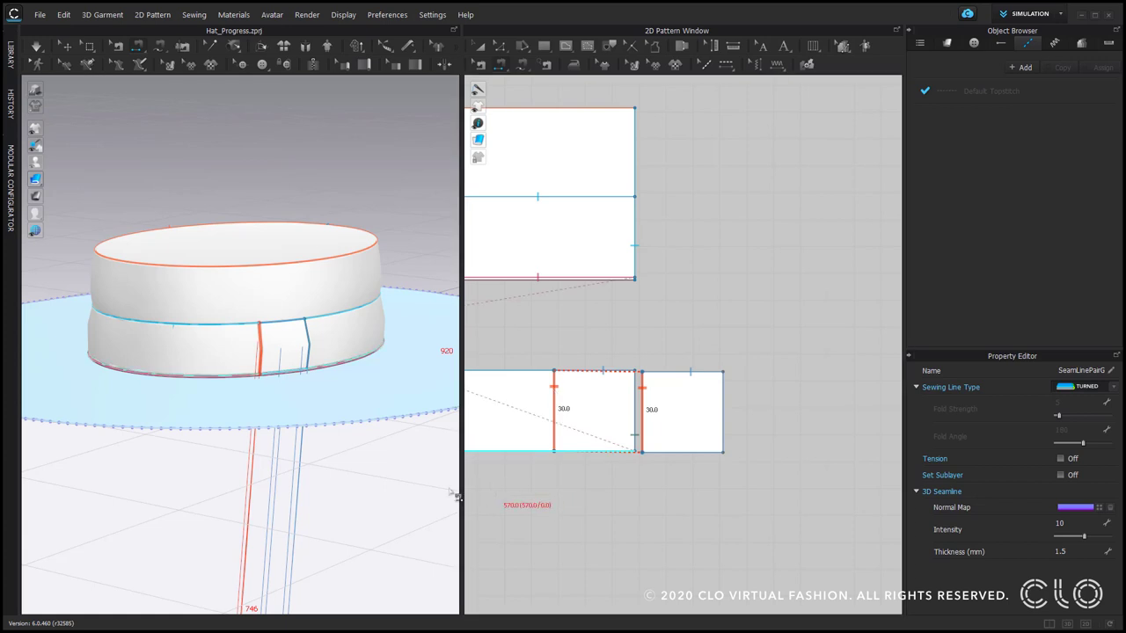
Superimpose the square piece over the hatband in 3D.
scroll(335, 466, "down", 5)
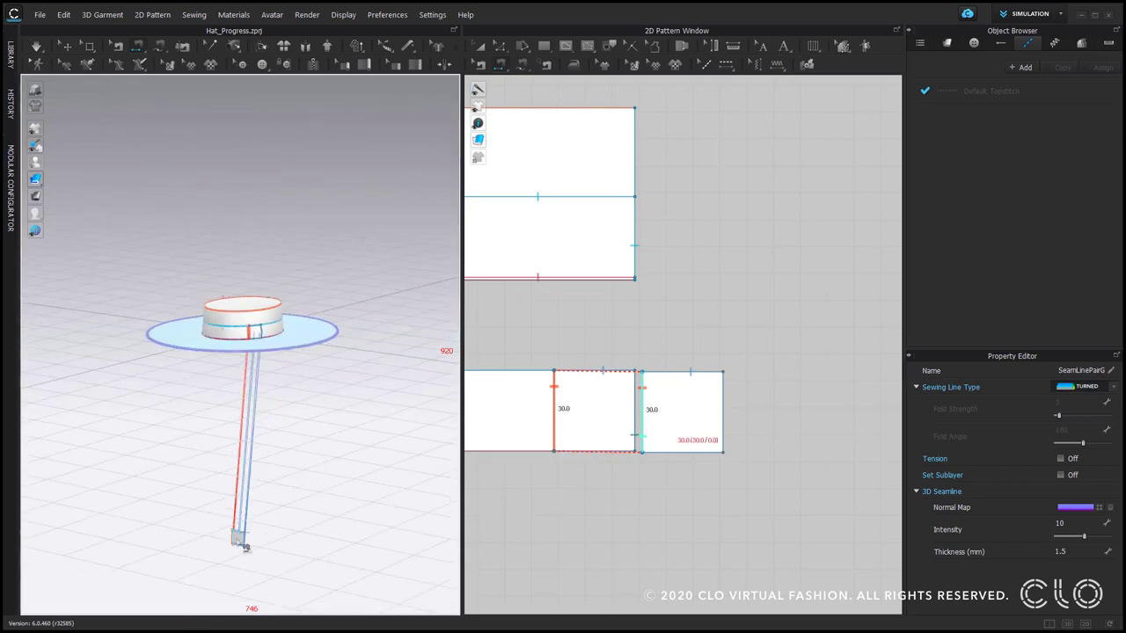
key("q")
right_click(236, 538)
left_click(299, 447)
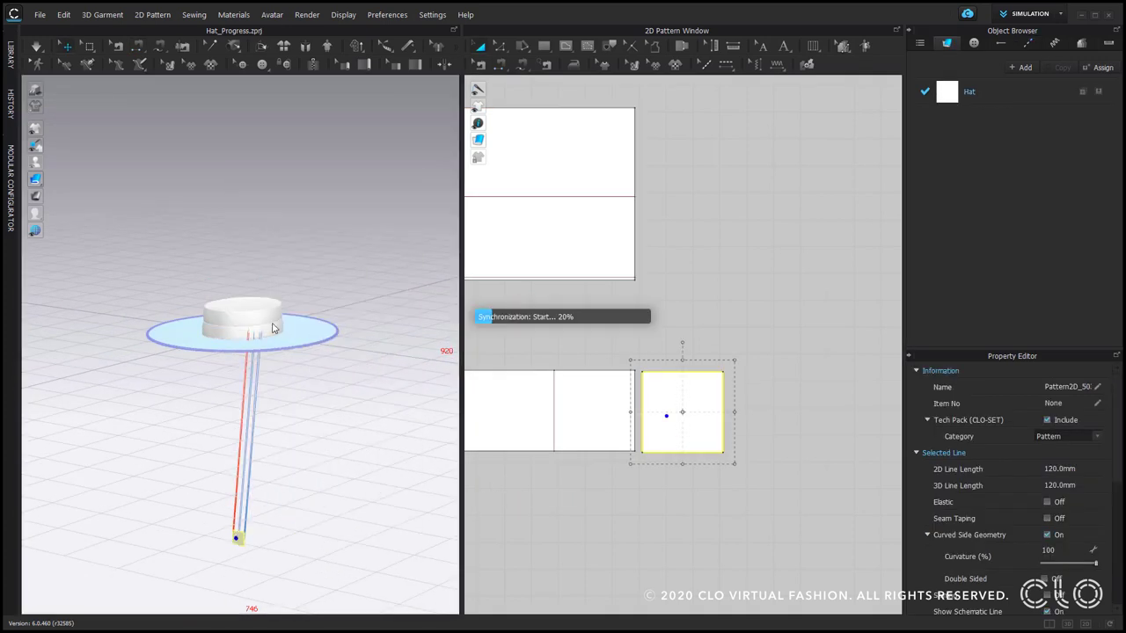
scroll(252, 346, "up", 6)
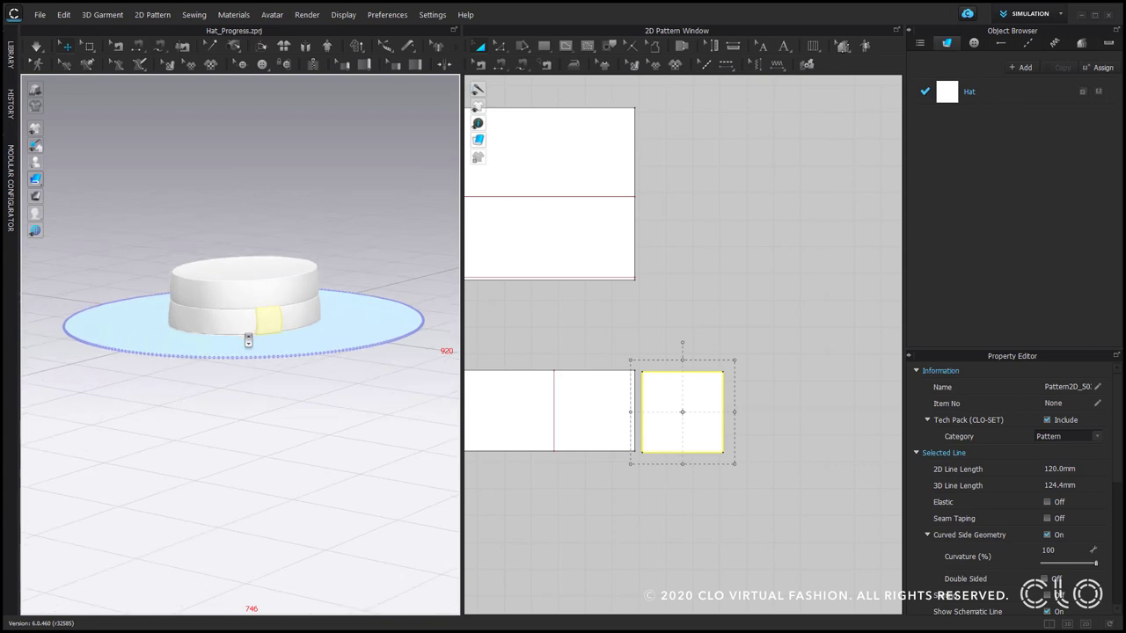
left_click(238, 440)
Set the particle distance of the square, the hatband strip and the side band to 5 mm.
left_click(706, 397)
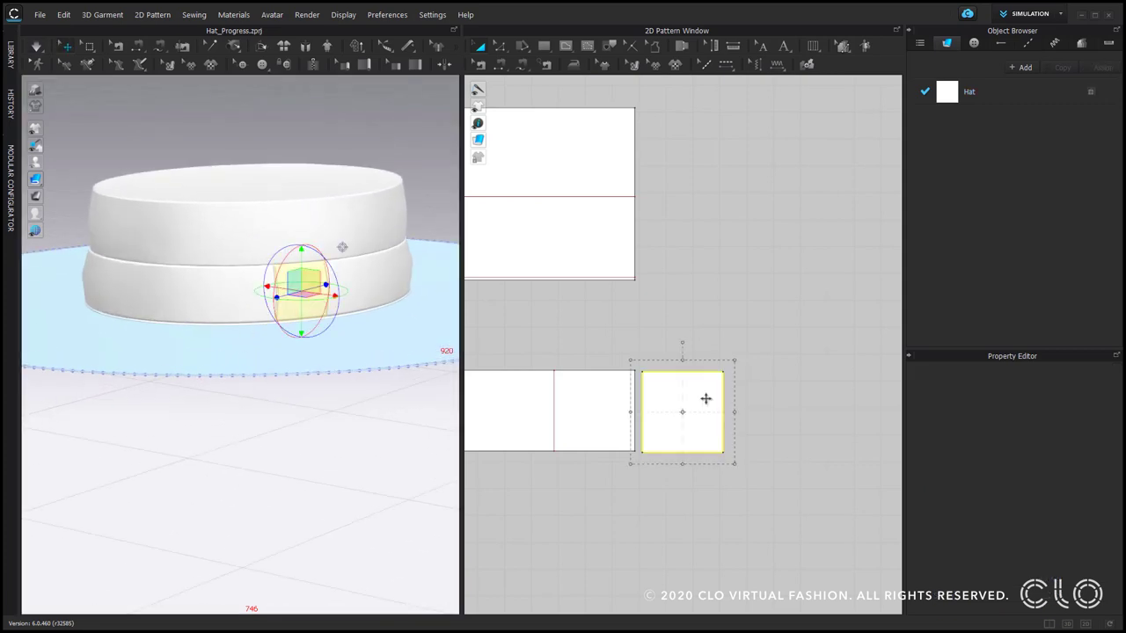
left_click(616, 412, "shift")
left_click(596, 254, "shift")
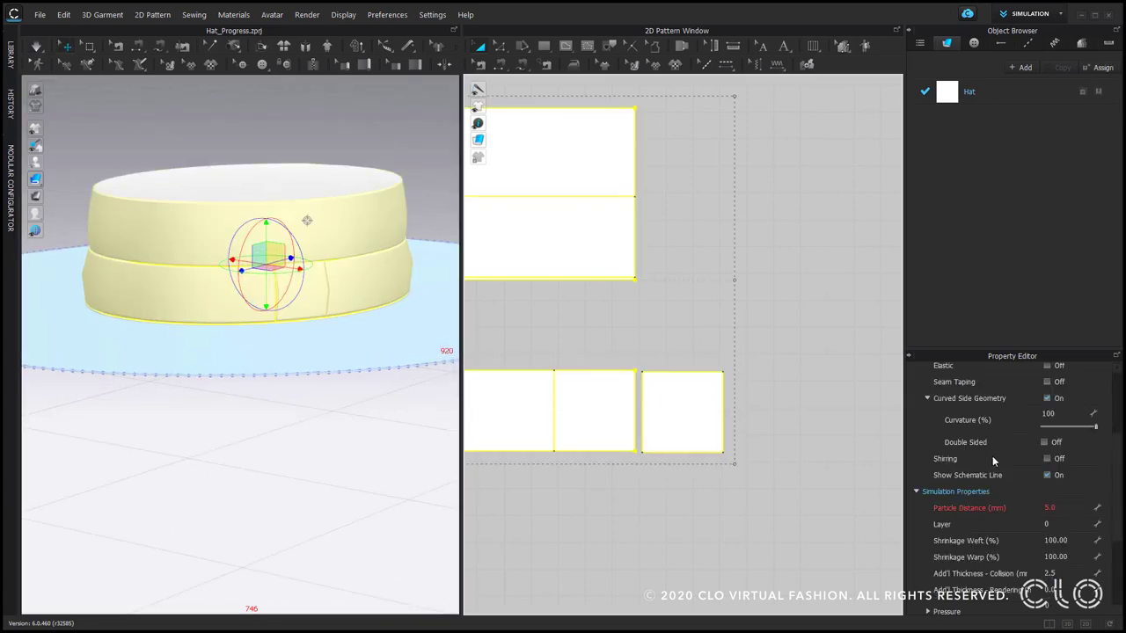
left_click(1058, 506)
type("5")
key("Return")
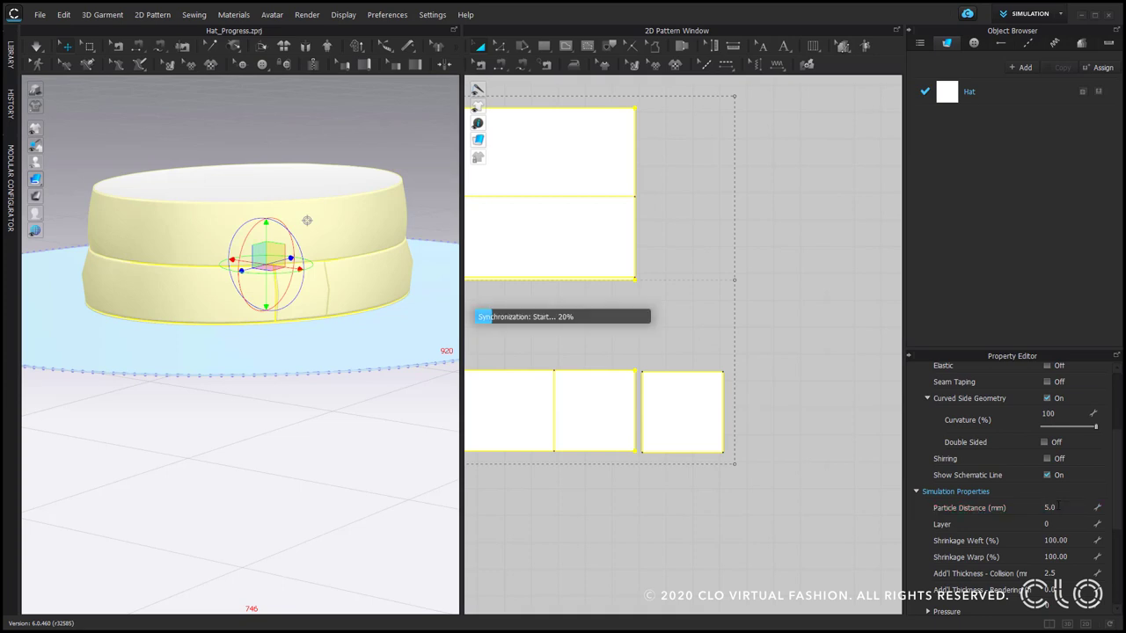
Set the three selected pieces' mesh type to Triangle and simulate the hat.
scroll(1117, 514, "down", 5)
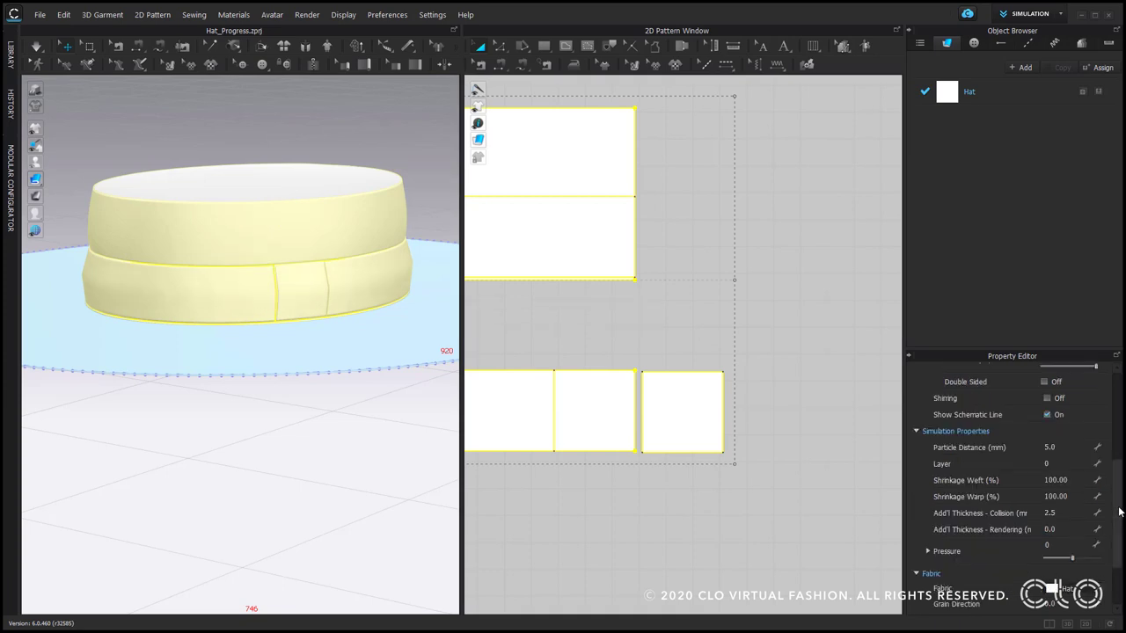
left_click(918, 606)
scroll(1003, 587, "down", 2)
left_click(1060, 574)
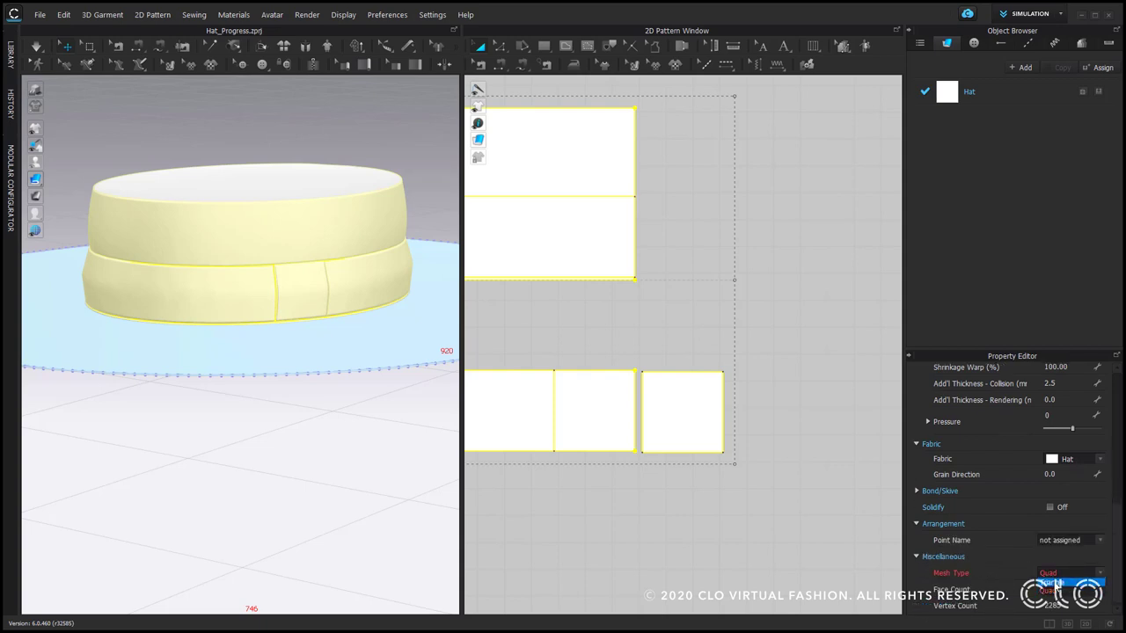
left_click(1056, 583)
left_click(814, 399)
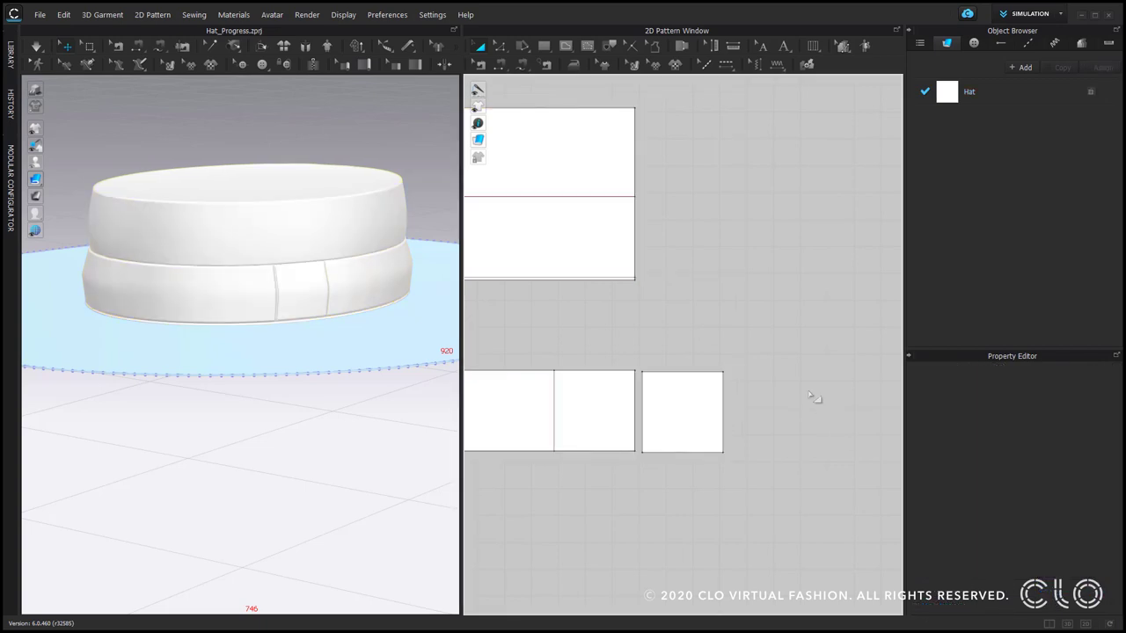
key("space")
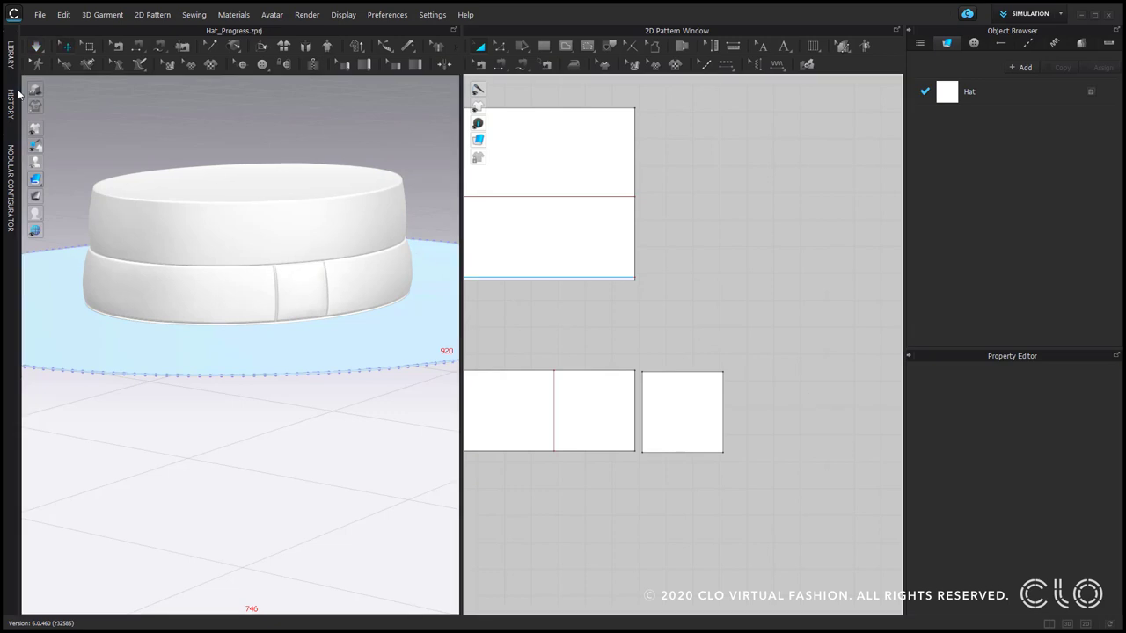
Search the library's Fabric folder for "twill".
left_click(11, 56)
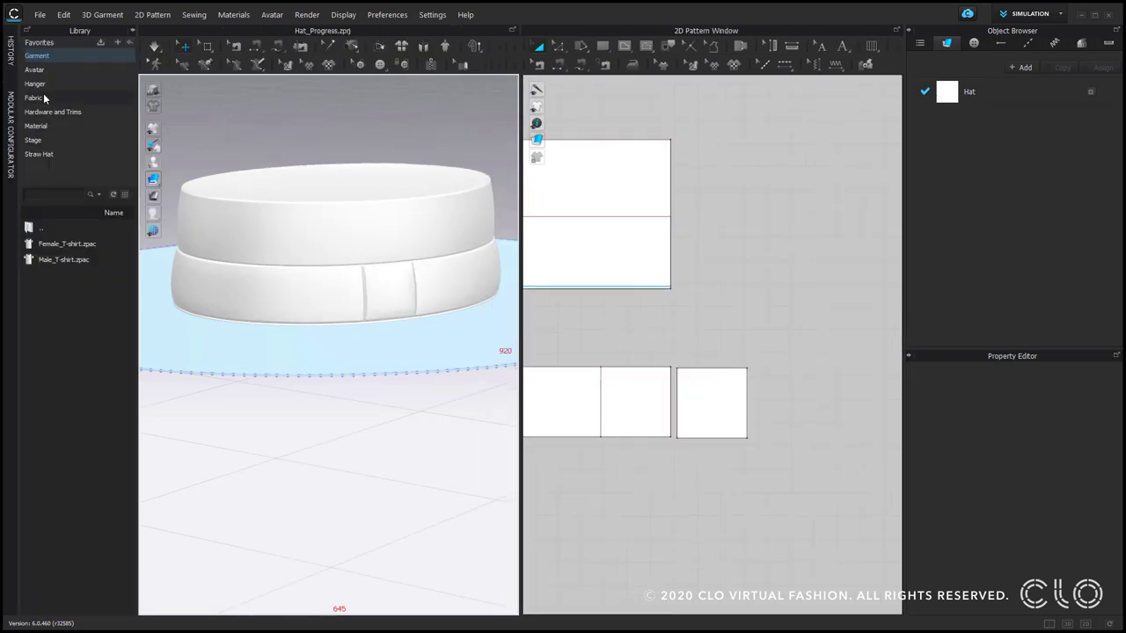
left_click(33, 98)
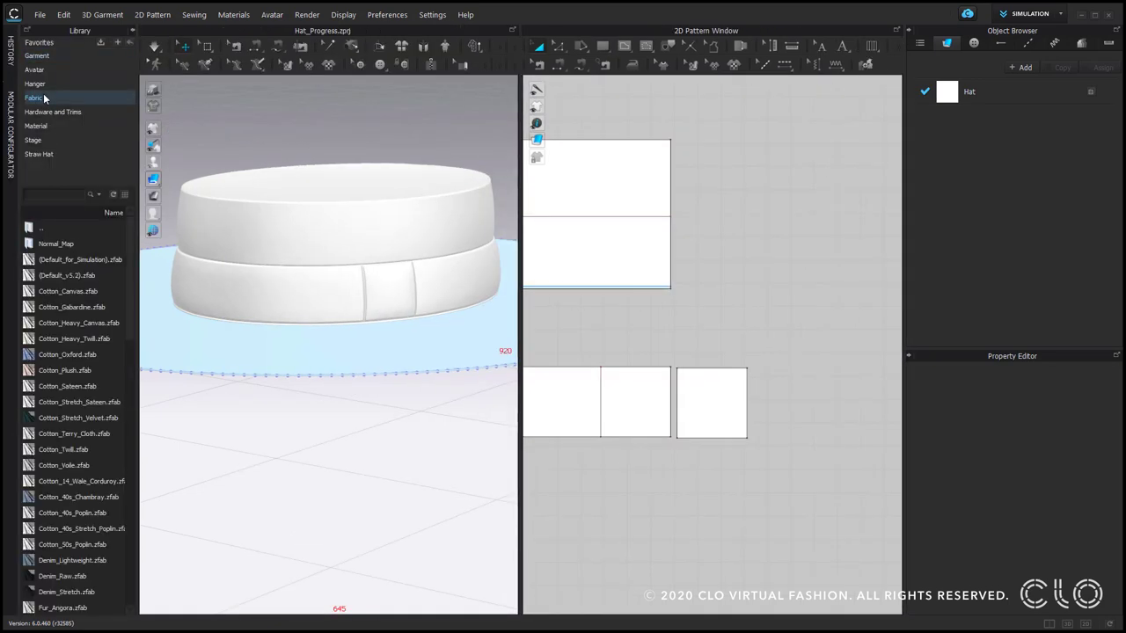
left_click(48, 196)
type("twill")
key("Return")
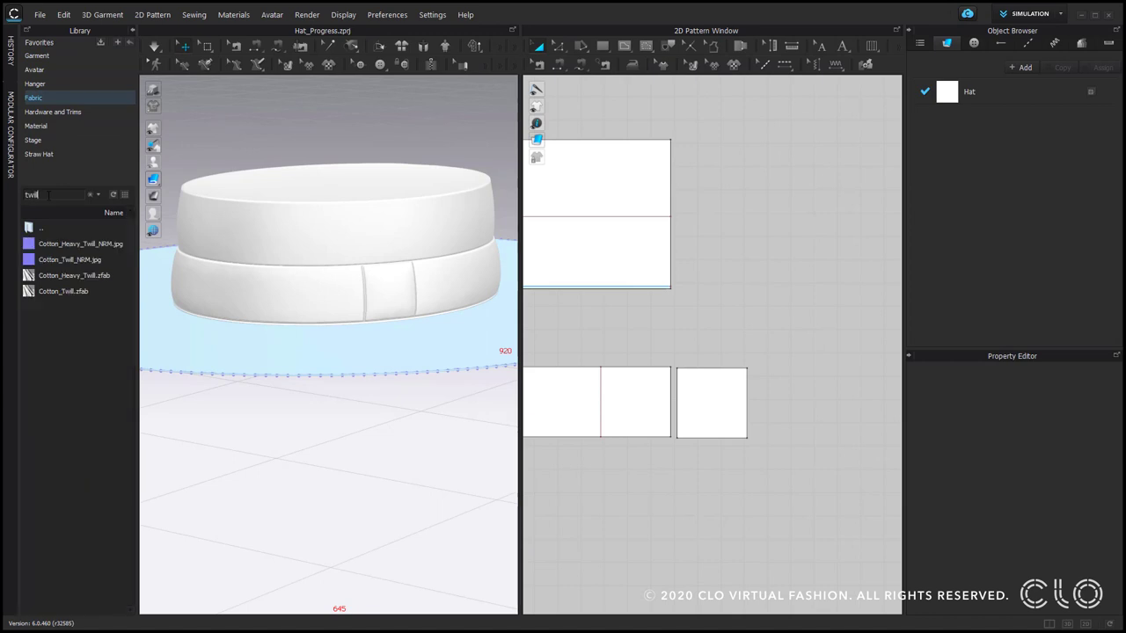
Apply the Cotton_Twill fabric to the square piece and the hatband strip.
left_click(695, 402)
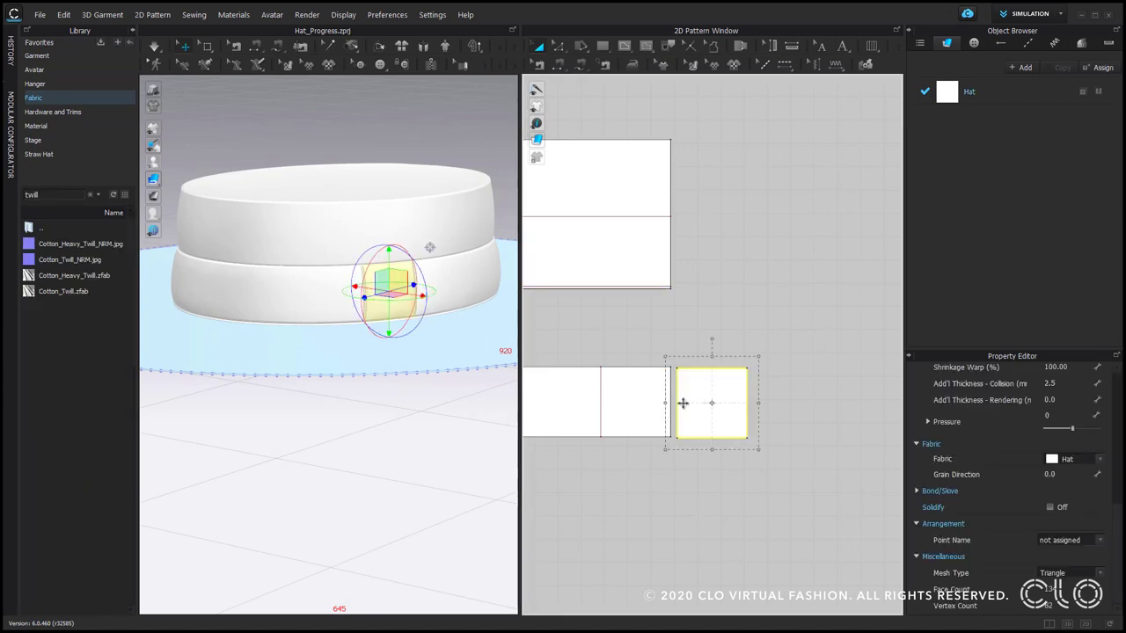
left_click(642, 405, "shift")
left_click_drag(91, 291, 269, 304)
left_click(598, 320)
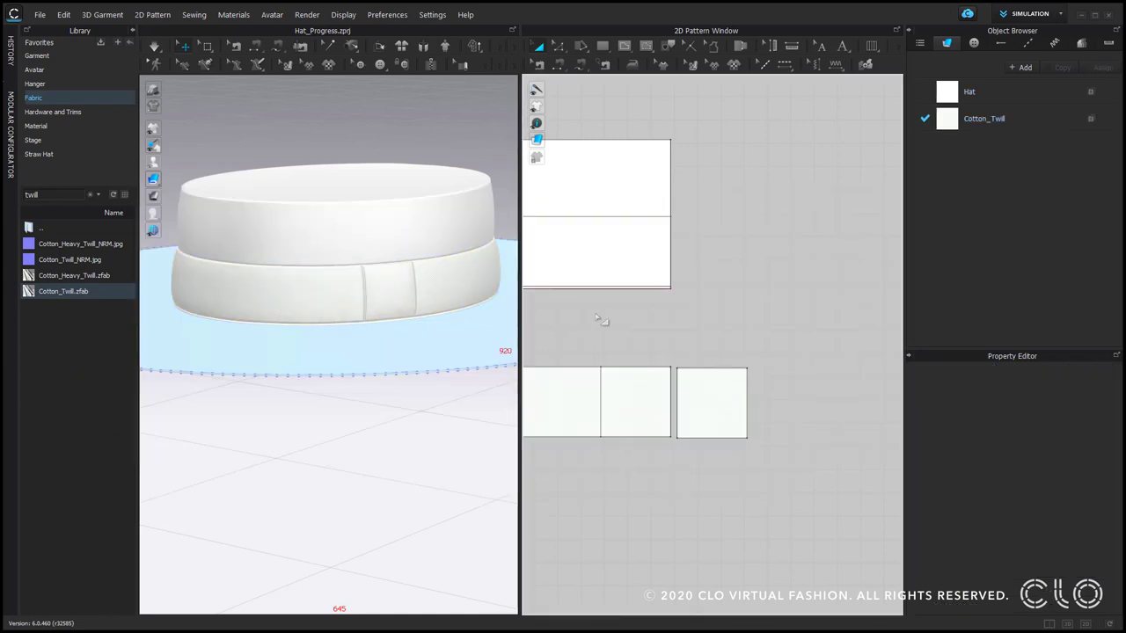
Unfreeze the hat brim in the 3D view.
scroll(347, 347, "down", 5)
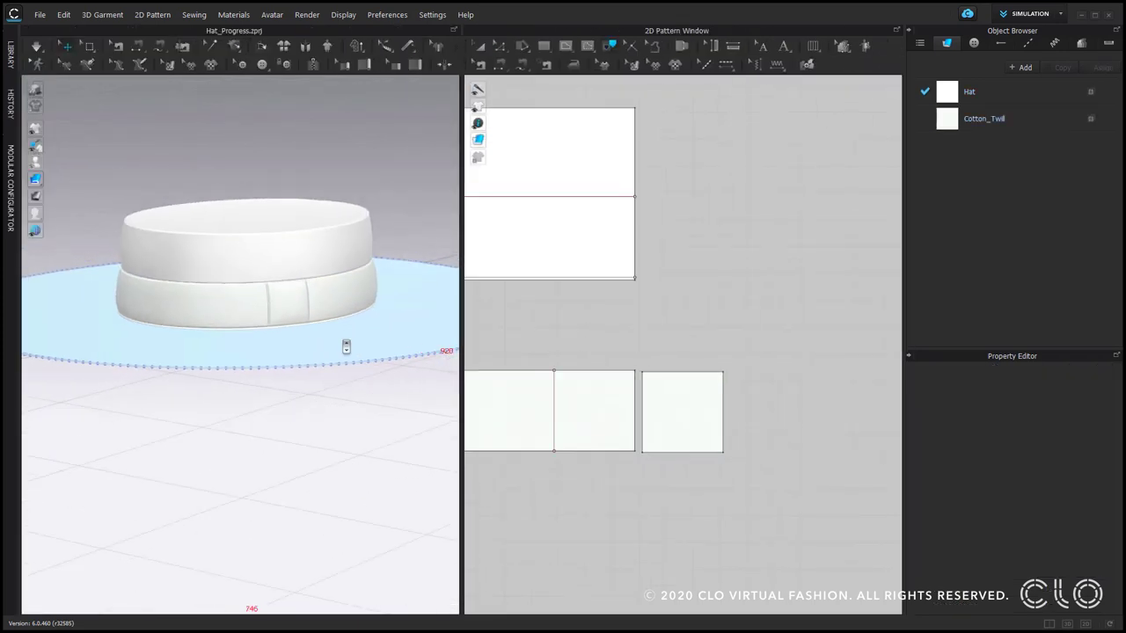
left_click(345, 343)
left_click(337, 421)
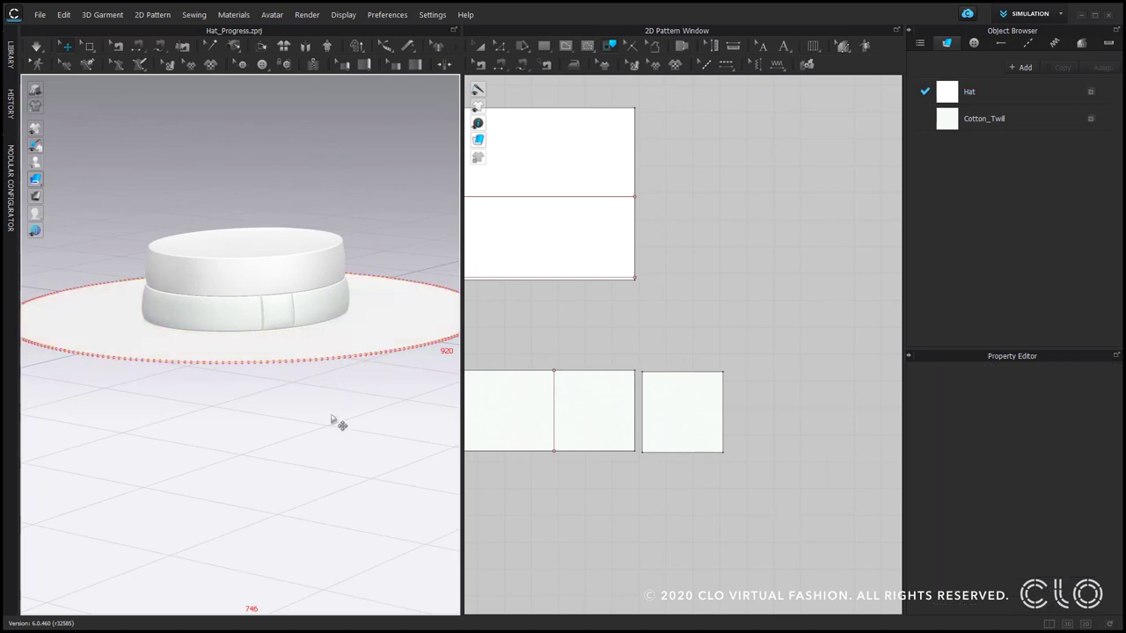
scroll(286, 406, "up", 4)
scroll(294, 381, "up", 3)
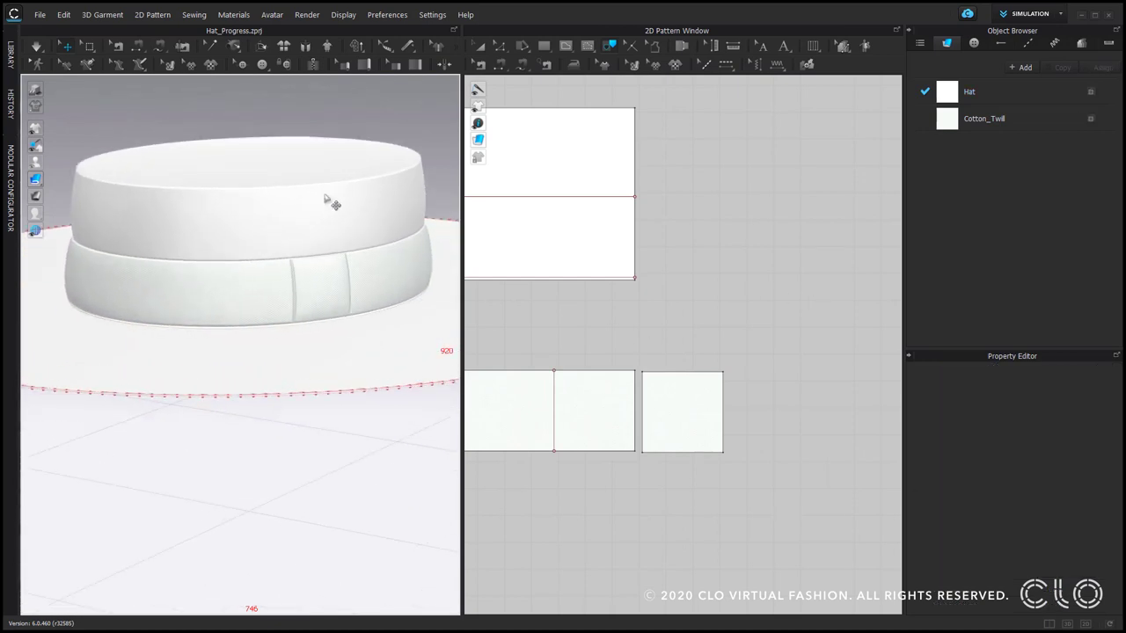
Search the library's Fabric folder for "wool" and apply Wool_NRM.jpg as the Hat fabric's normal map with intensity 100.
left_click(975, 92)
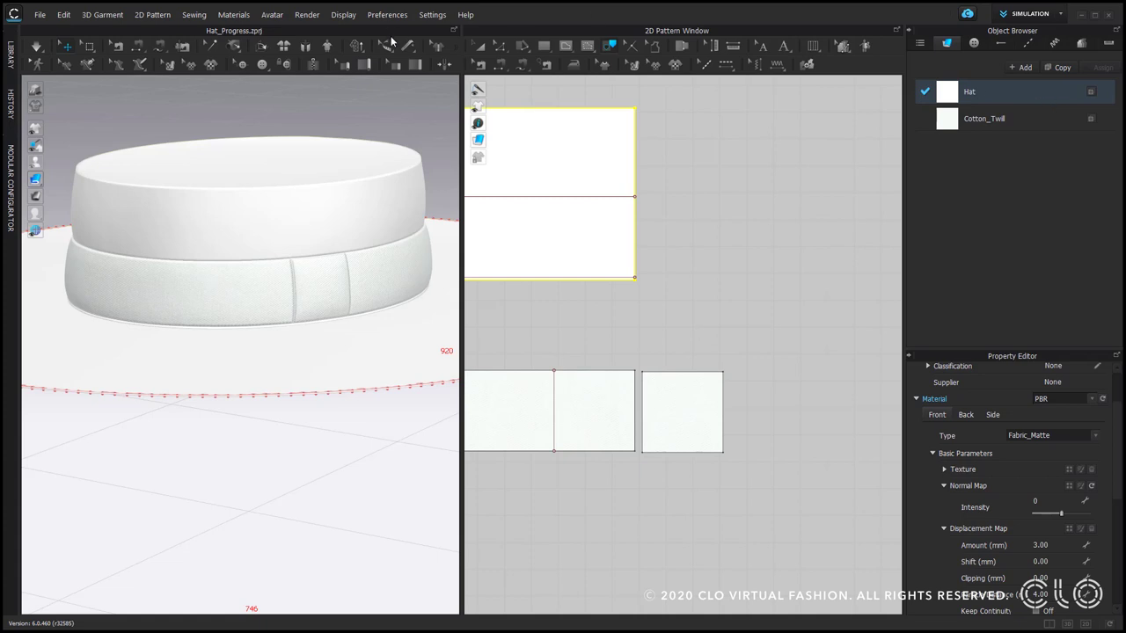
left_click(11, 53)
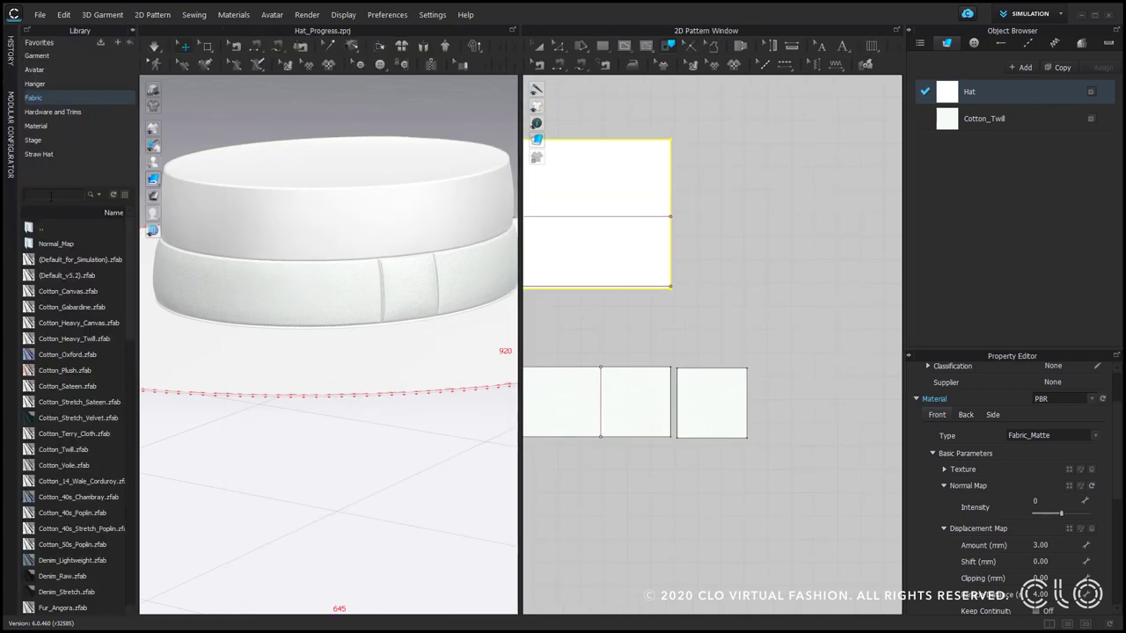
key("Return")
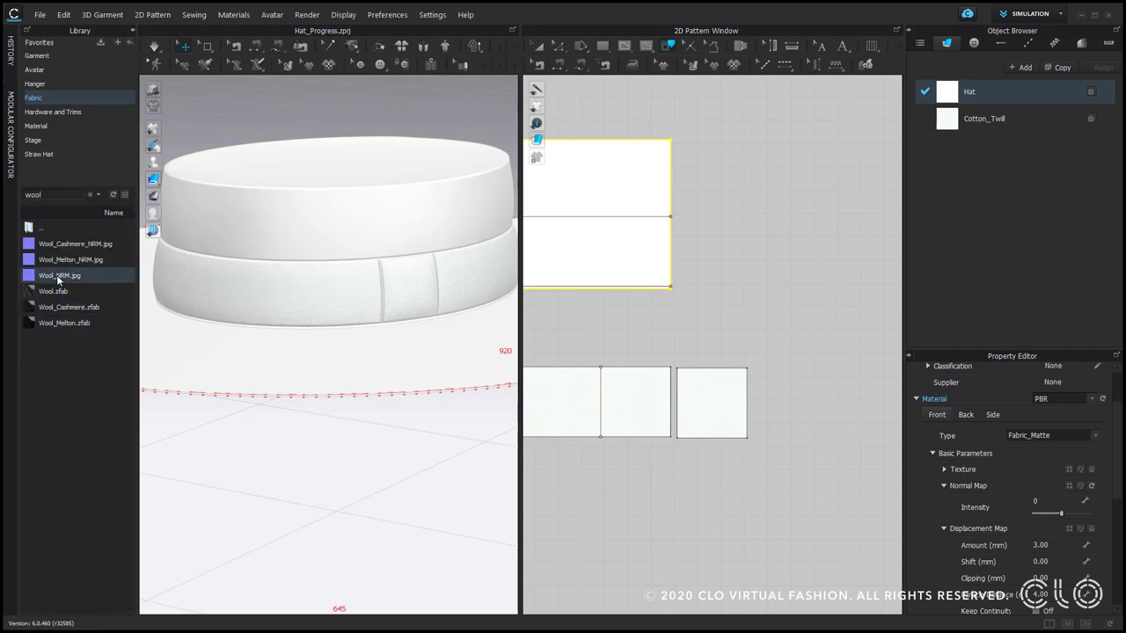
left_click_drag(58, 280, 1029, 488)
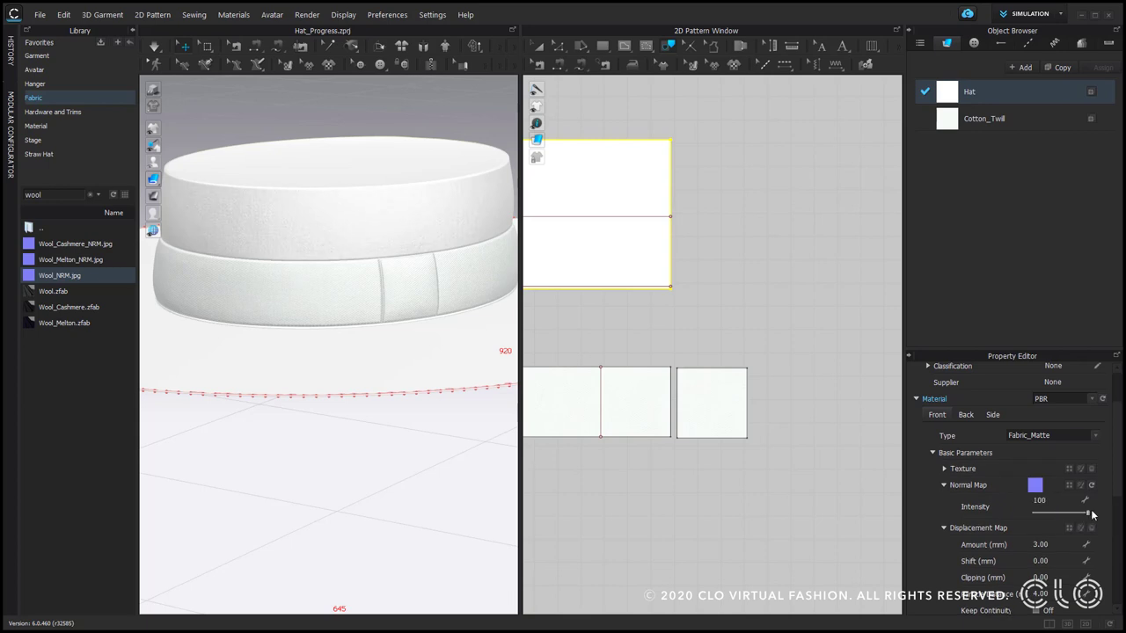
Set the Hat fabric's color to near-black.
scroll(1078, 514, "down", 2)
left_click(1091, 557)
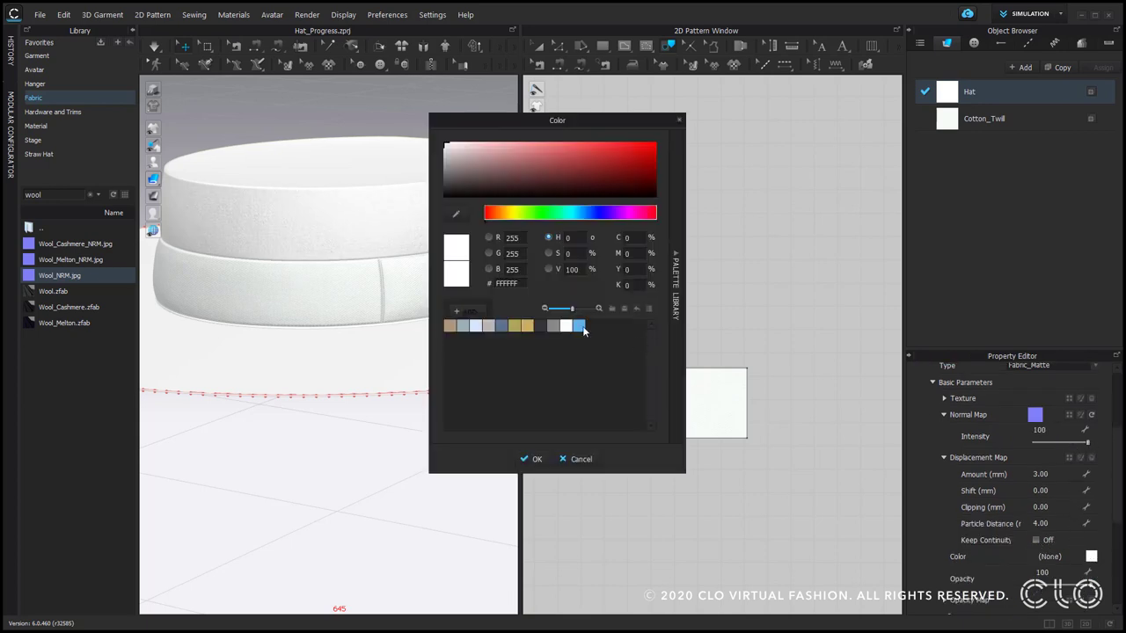
left_click_drag(504, 187, 448, 195)
left_click(531, 459)
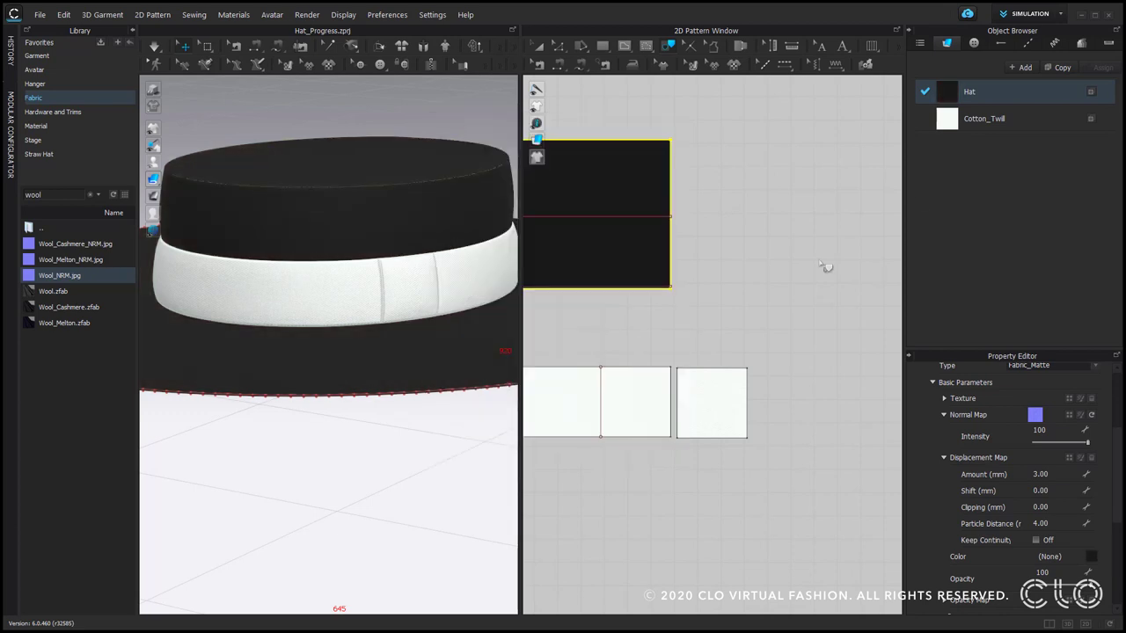
Set the Cotton_Twill hatband fabric's color to light pink and view the whole hat.
left_click(972, 125)
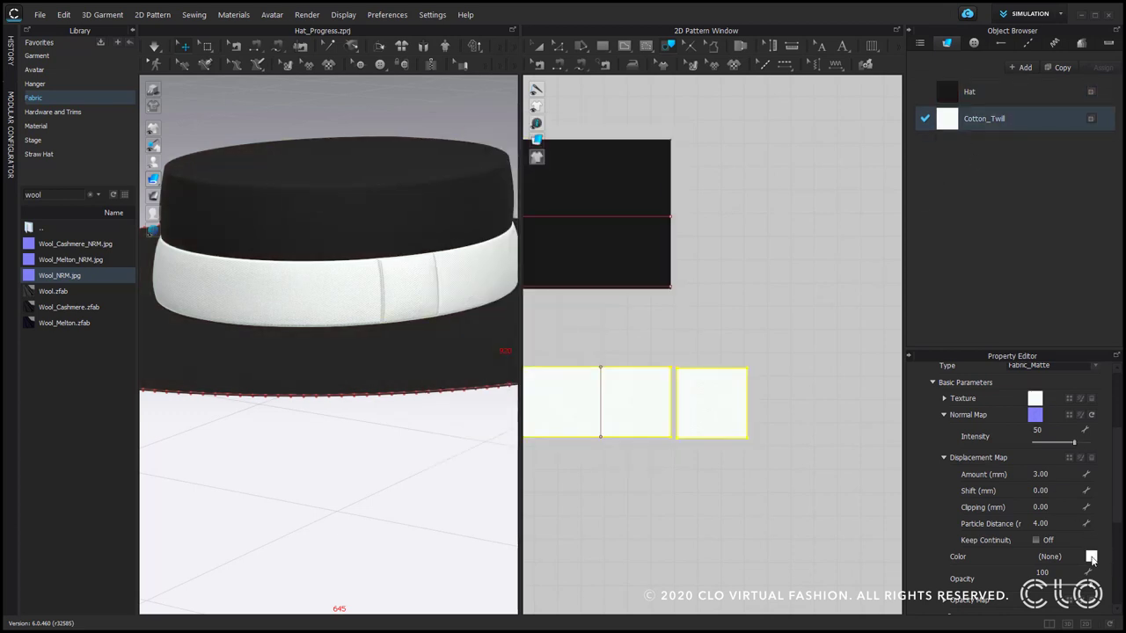
left_click(1091, 558)
mouse_move(532, 164)
left_mouse_down()
mouse_move(459, 167)
mouse_move(481, 164)
mouse_move(491, 146)
left_mouse_up()
left_click(536, 460)
scroll(367, 432, "down", 5)
left_click(365, 432)
right_click_drag(388, 459, 355, 470)
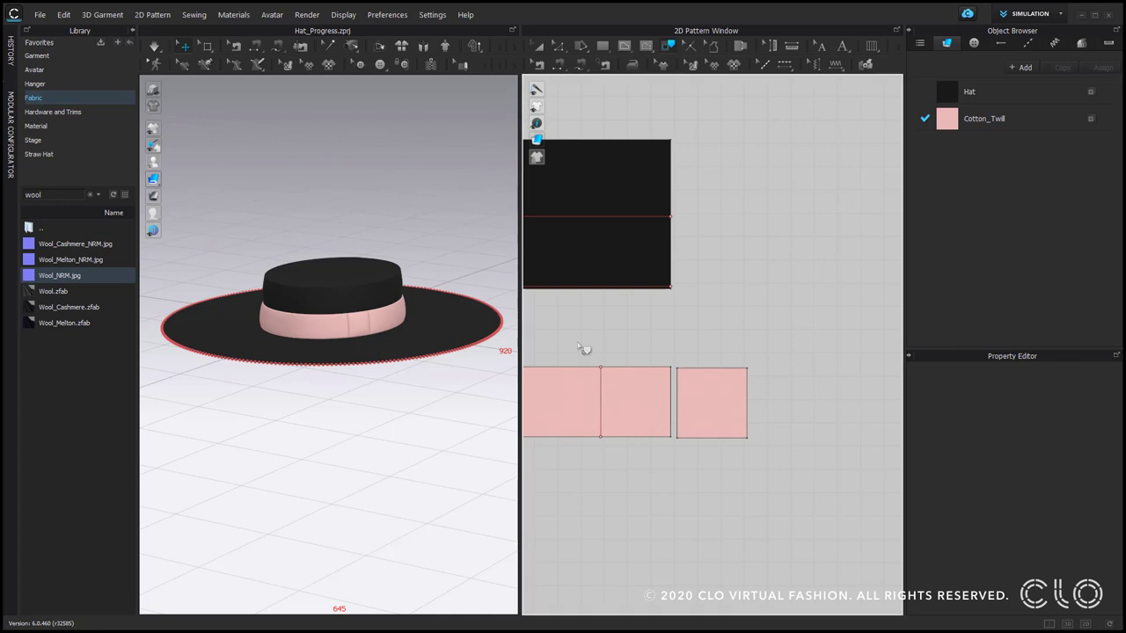
Undo the color changes made to the Hat and Cotton_Twill fabrics.
key("ctrl+z")
key("ctrl+z")
key("ctrl+z")
key("ctrl+z")
key("ctrl+z")
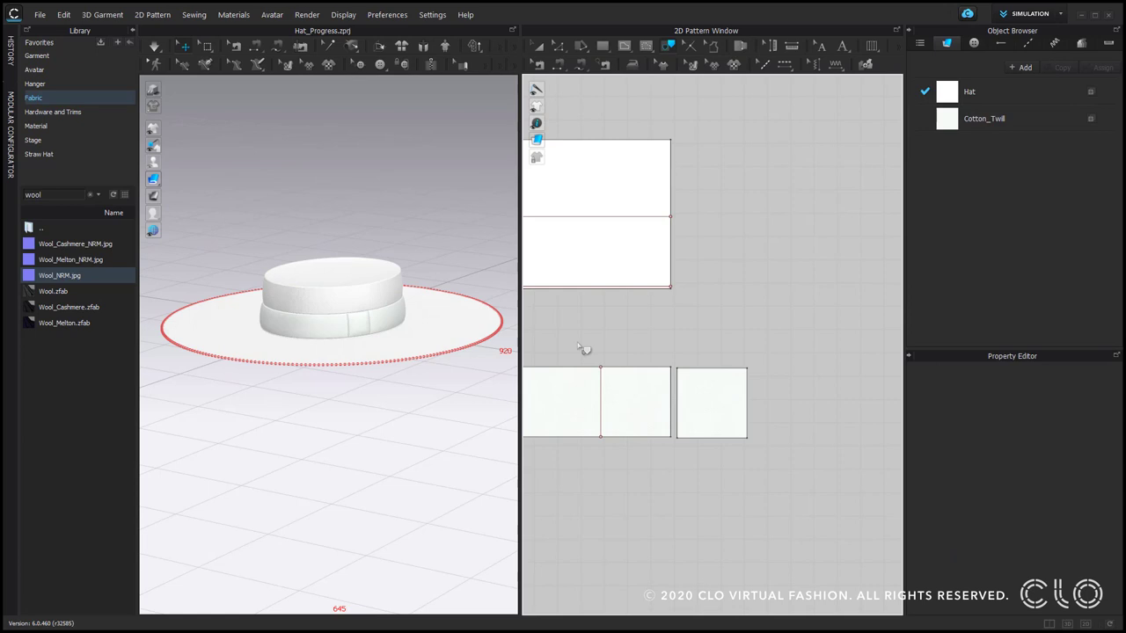
Open the library's Straw Hat folder and remove the wool normal map from the Hat fabric.
left_click(63, 156)
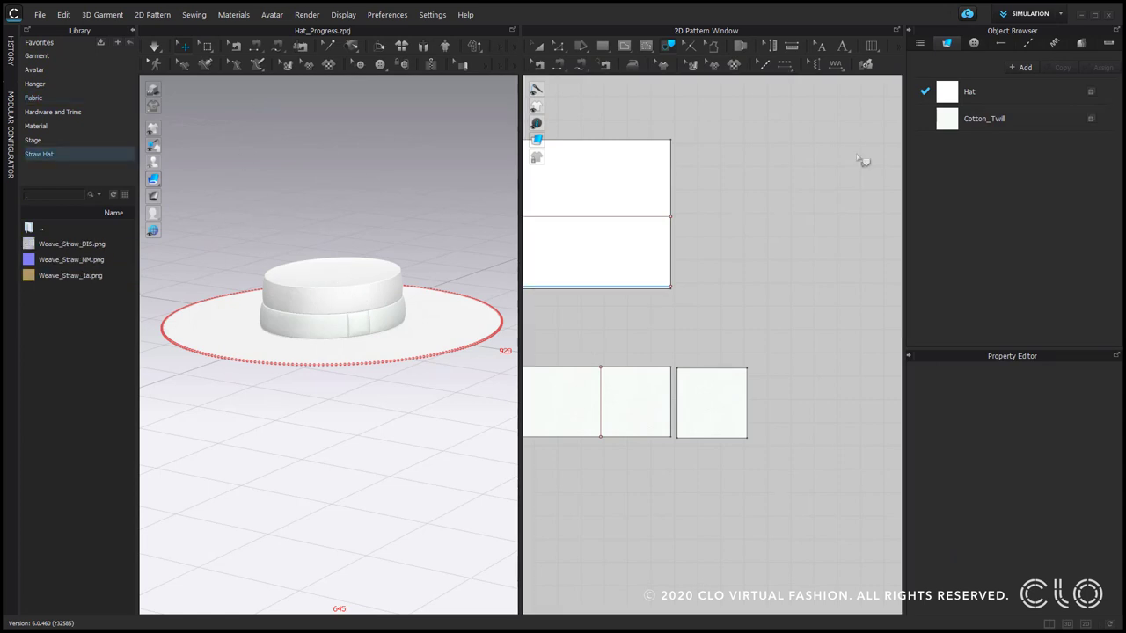
left_click(951, 94)
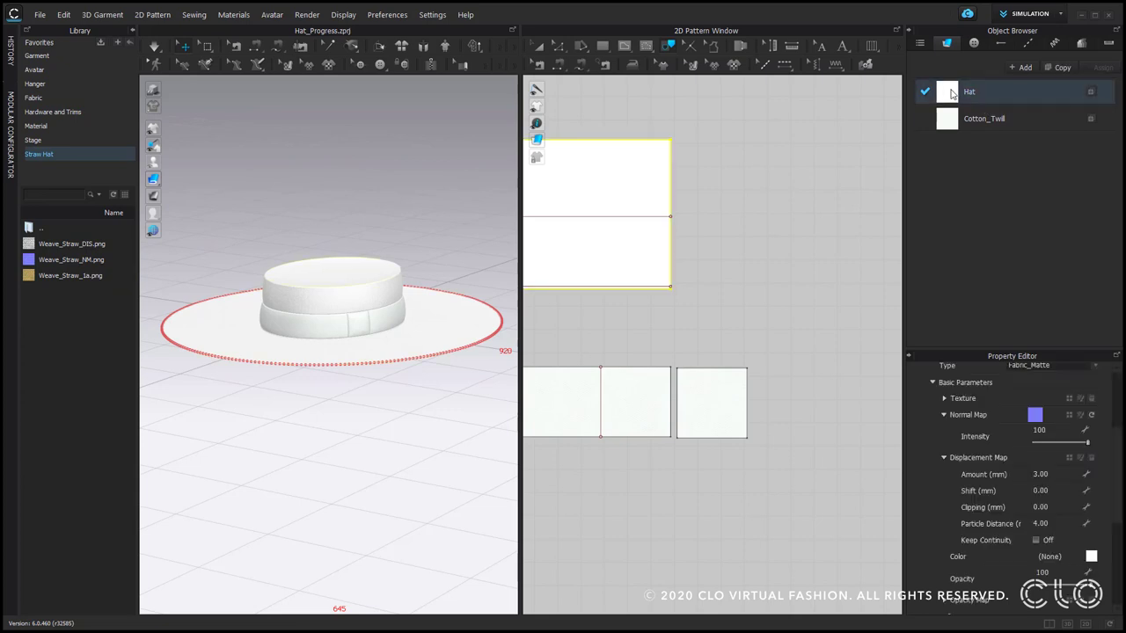
left_click(1092, 416)
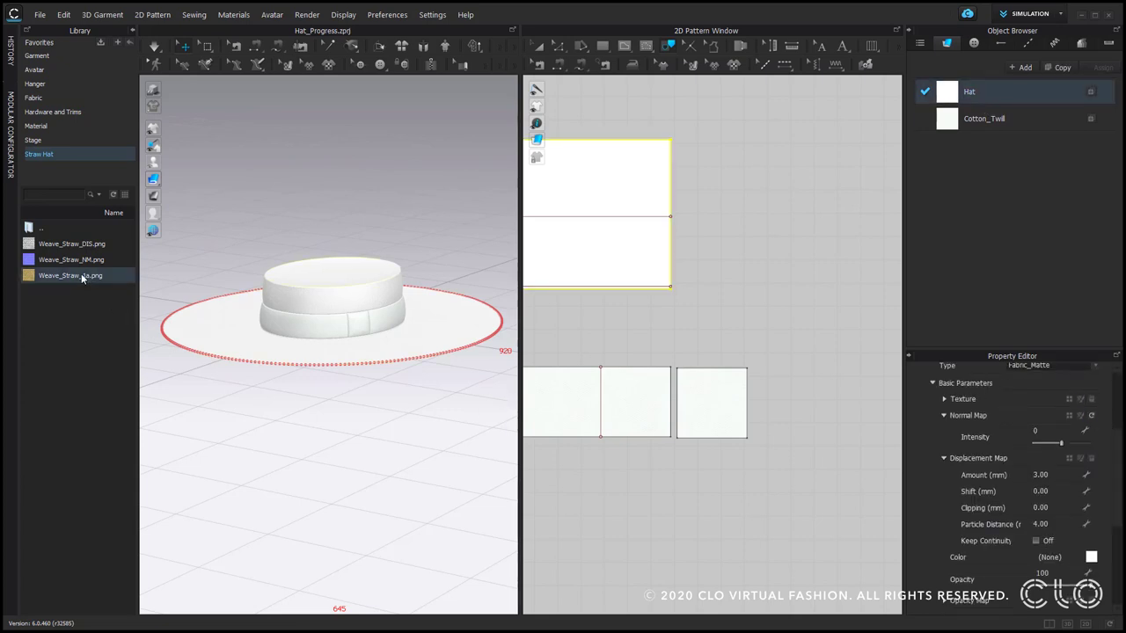
Apply Weave_Straw_1a.png, Weave_Straw_NM.png and Weave_Straw_DIS.png as the Hat fabric's texture, normal map and displacement map.
mouse_move(82, 278)
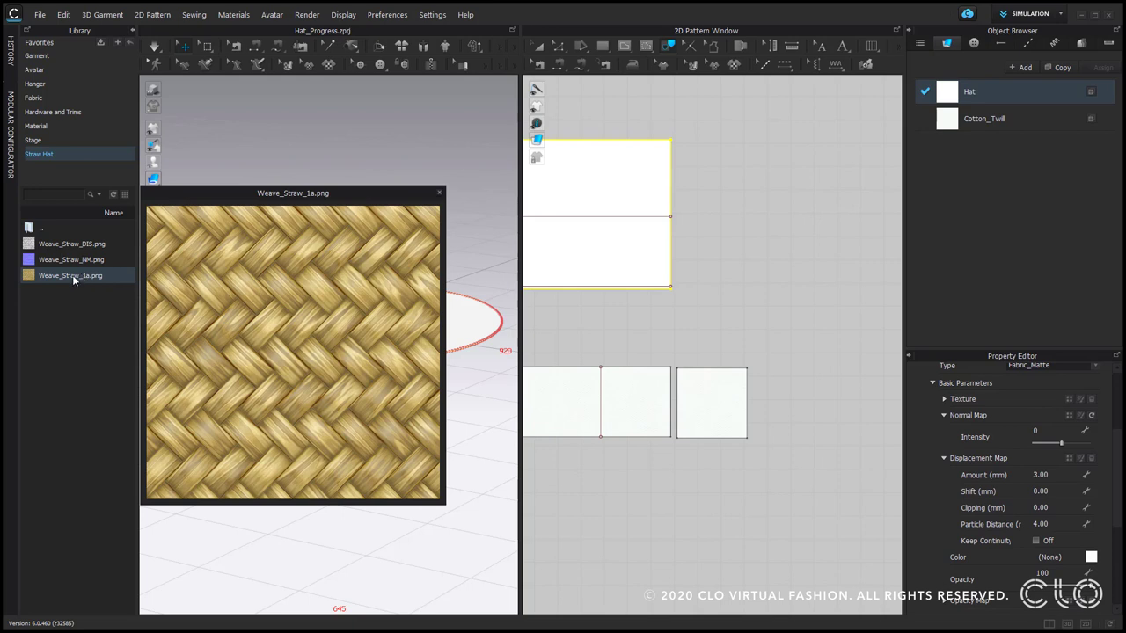
left_click_drag(73, 282, 1070, 399)
left_click_drag(70, 260, 1060, 418)
left_click(64, 243)
left_click_drag(63, 241, 1061, 471)
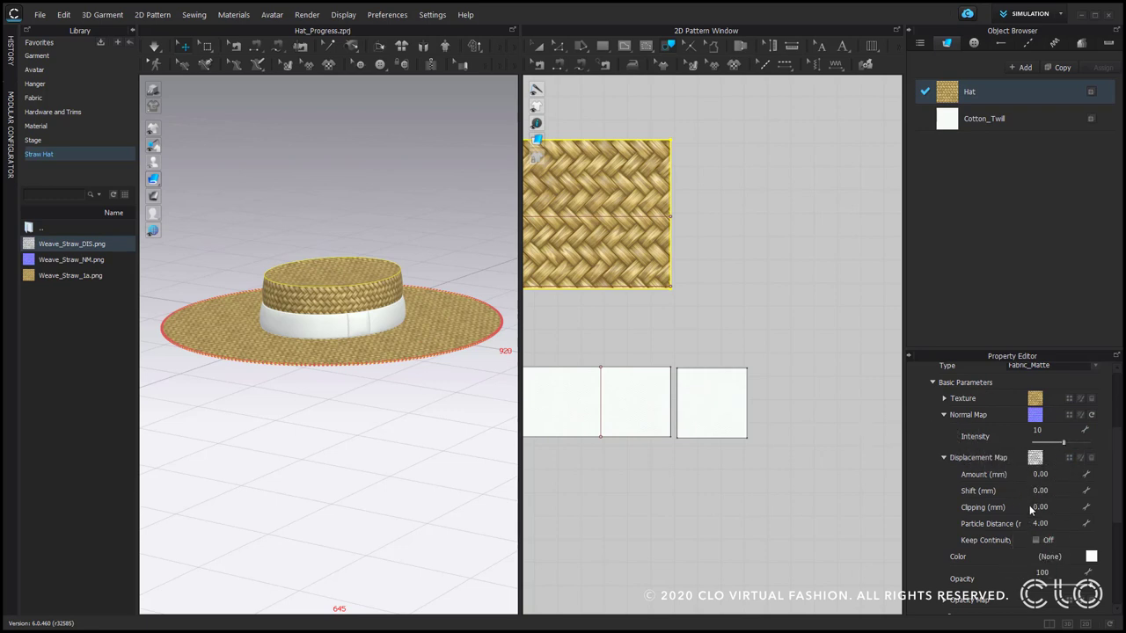
left_click(792, 320)
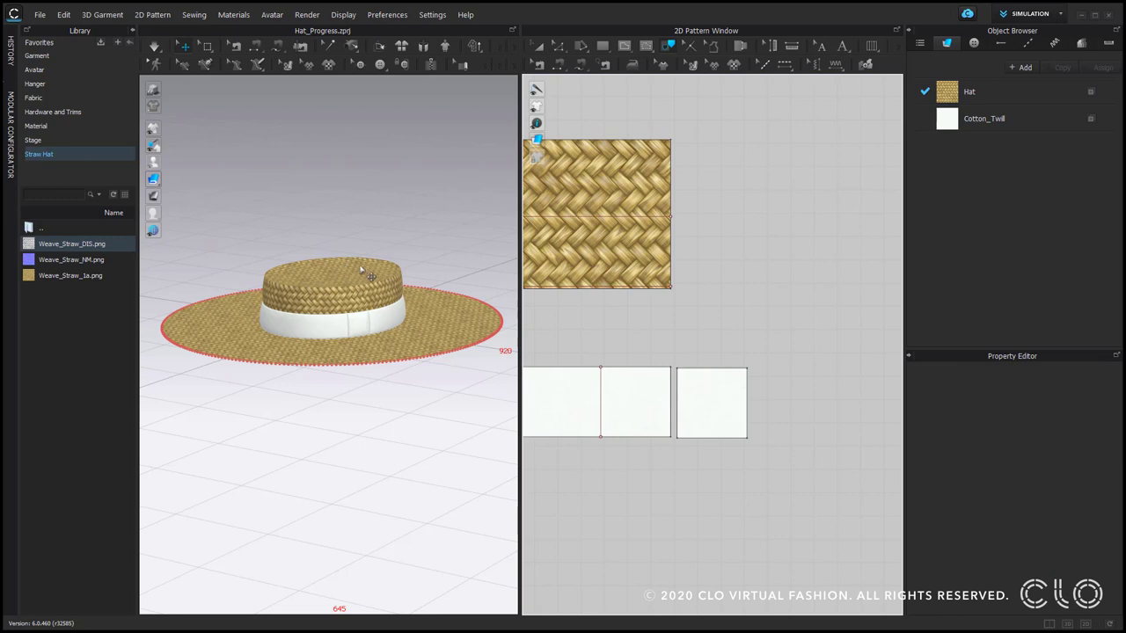
Set the Cotton_Twill fabric's color to black (000000) and its material type to Fabric_Velvet.
left_click(1024, 118)
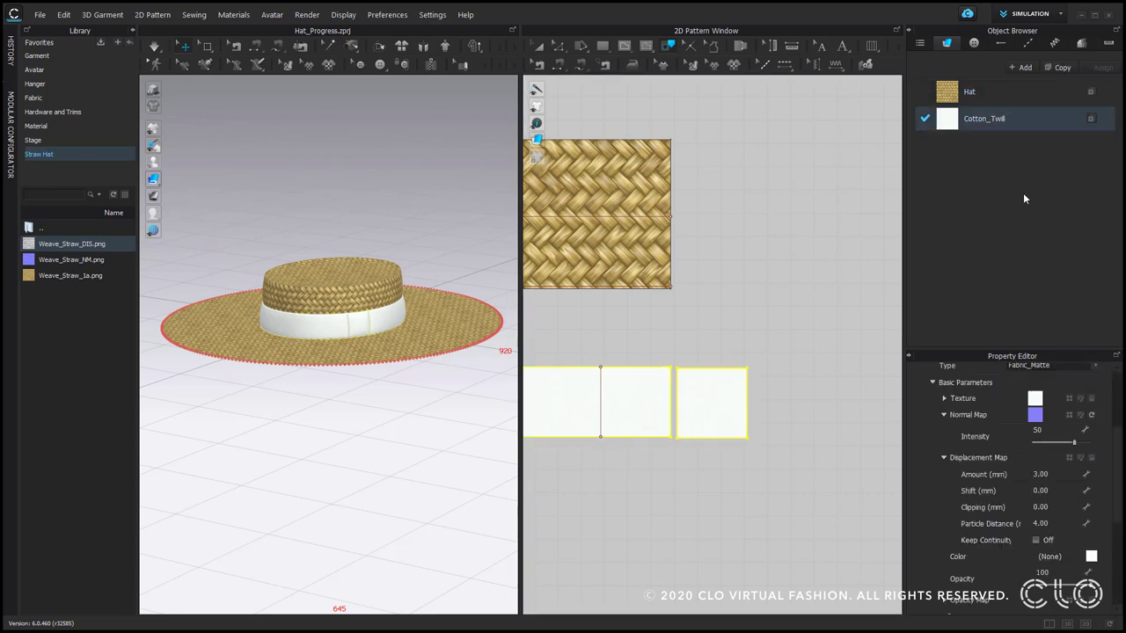
left_click(1090, 558)
left_click_drag(476, 167, 412, 197)
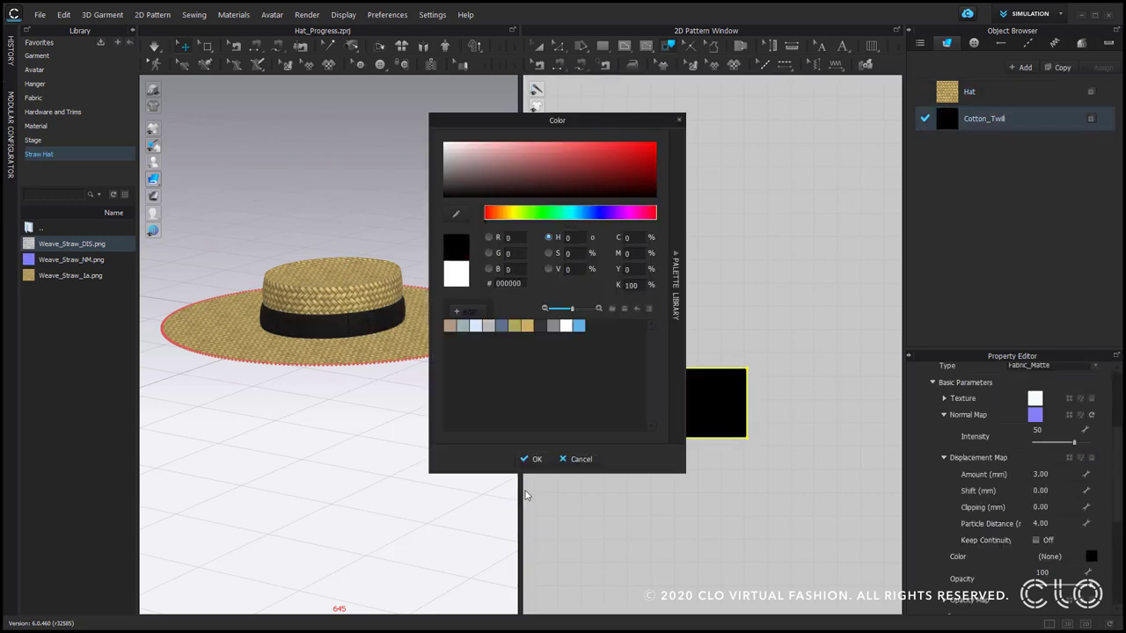
left_click(549, 460)
scroll(1047, 414, "up", 2)
left_click(1051, 401)
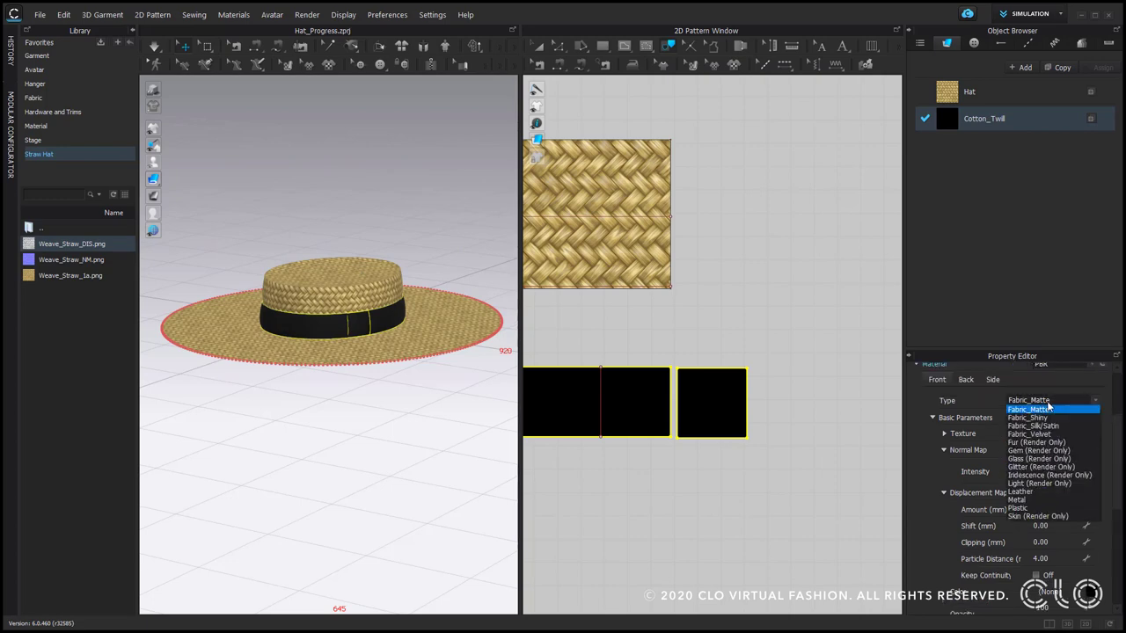
left_click(1077, 434)
left_click(802, 327)
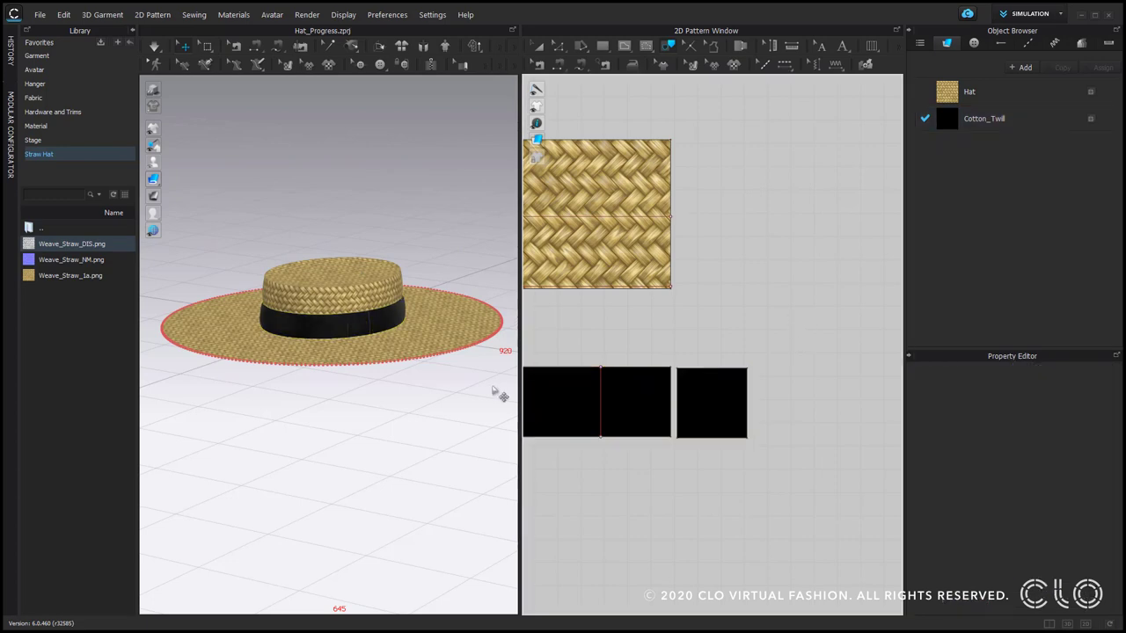
Hide the red line along the brim's edge in the 3D view and view the hat from above.
right_click_drag(470, 396, 428, 420)
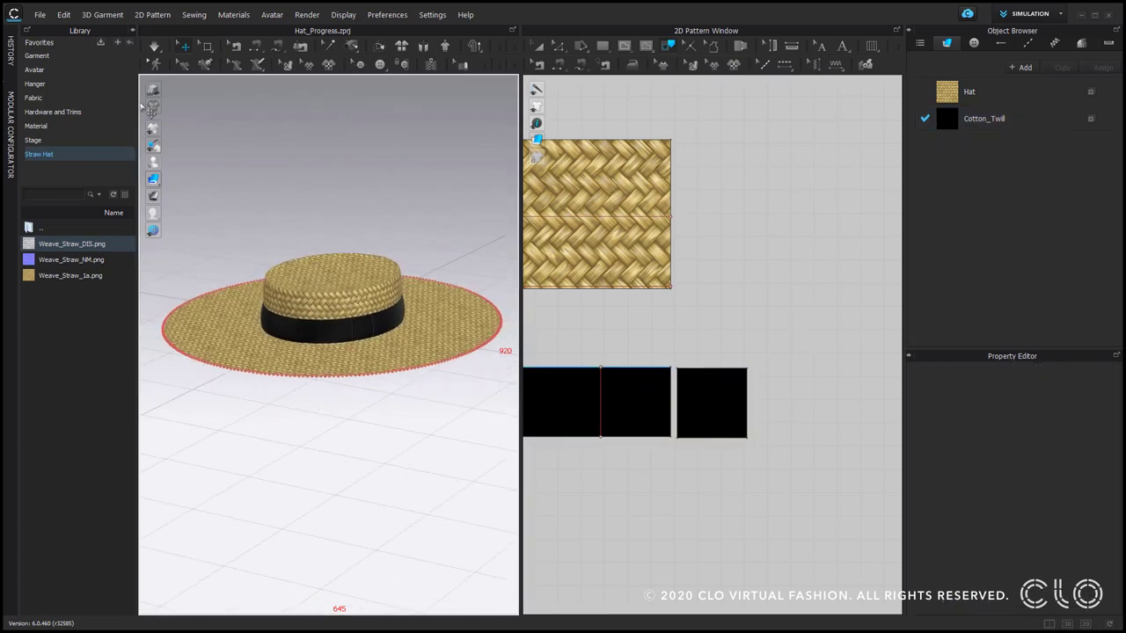
mouse_move(156, 130)
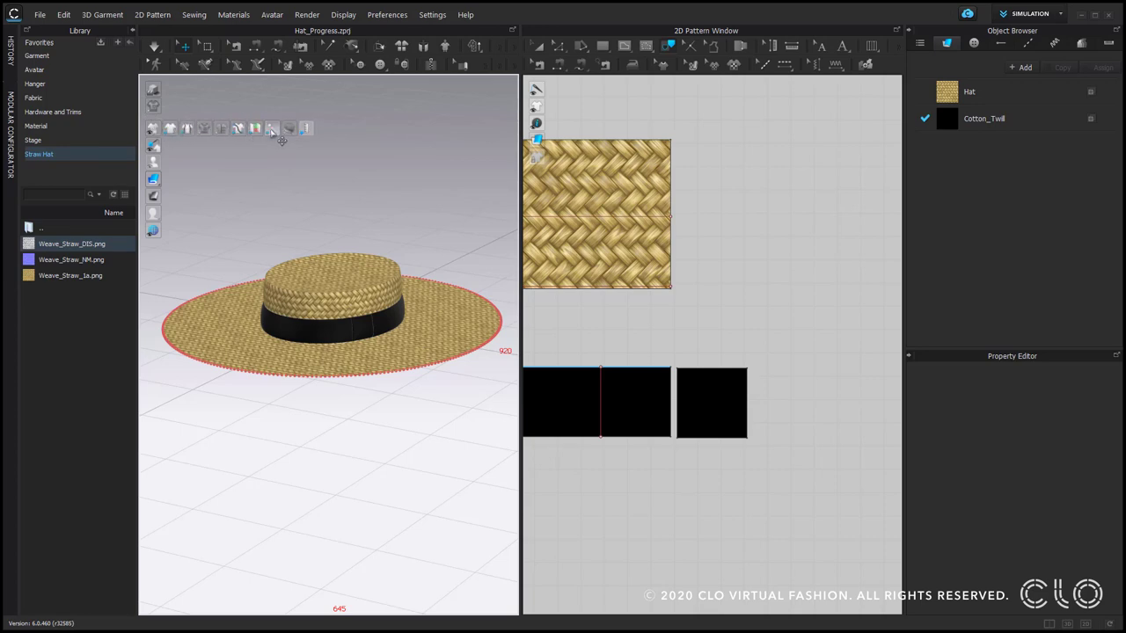
left_click(369, 194)
scroll(398, 359, "up", 10)
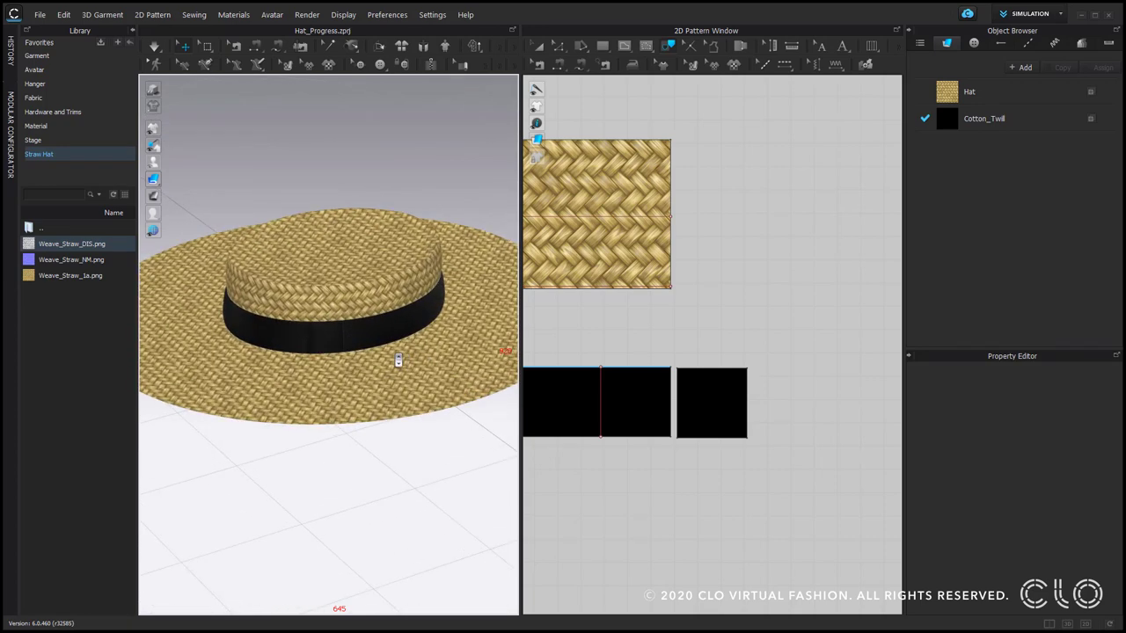
scroll(399, 360, "down", 10)
right_click_drag(396, 365, 397, 343)
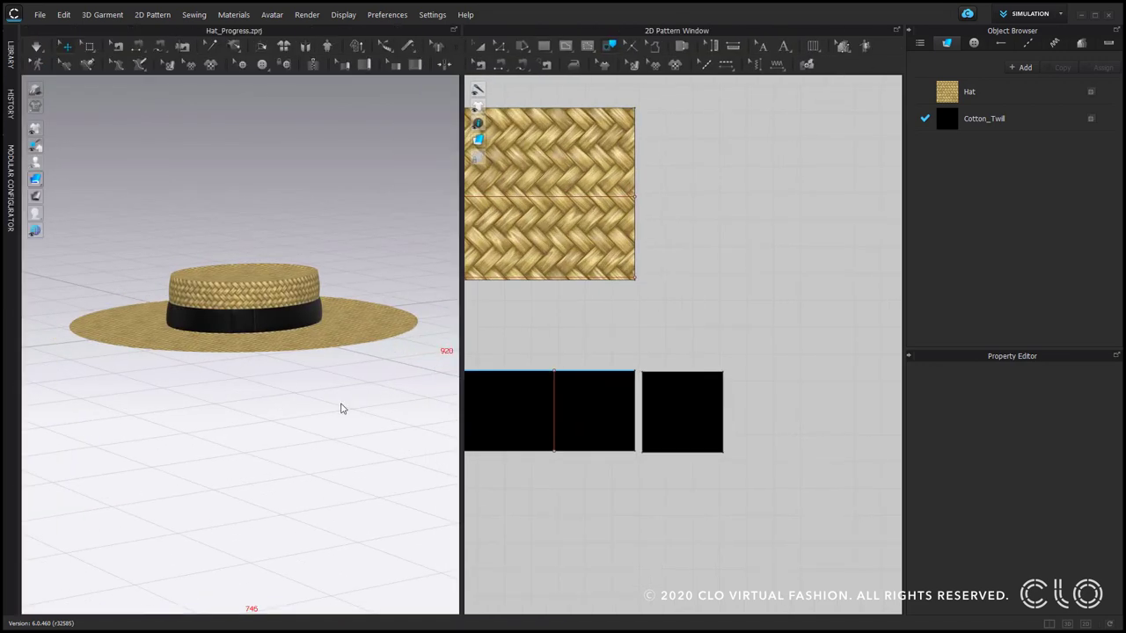
right_click_drag(315, 390, 315, 438)
scroll(316, 440, "up", 3)
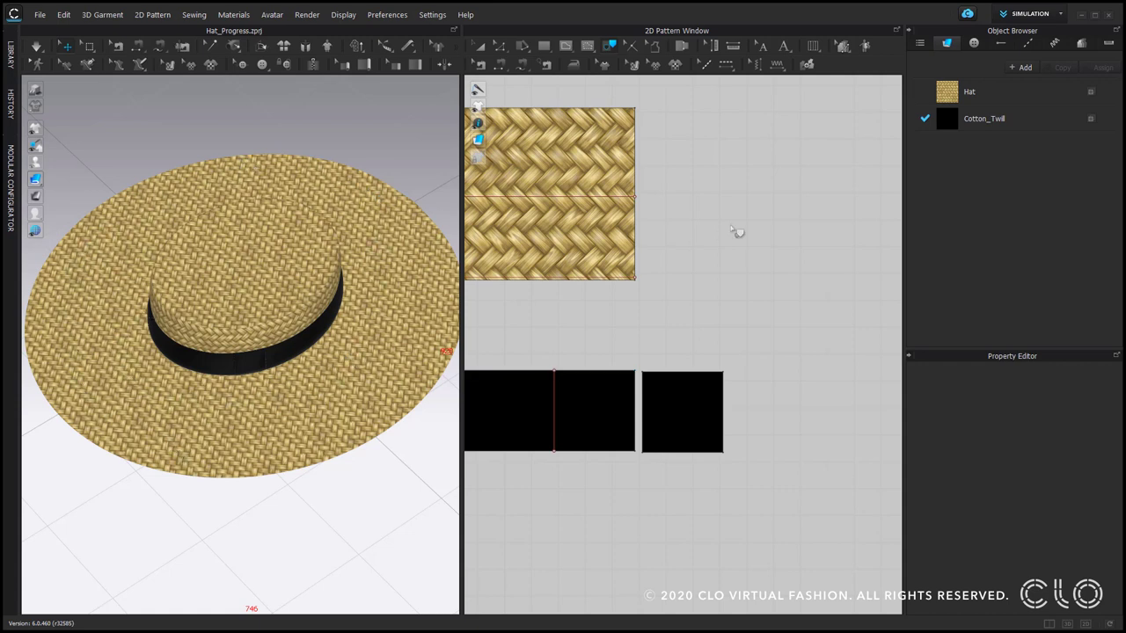
Measure the combined length of the brim's inner and outer outlines in the 2D pattern.
scroll(734, 231, "down", 5)
middle_click_drag(748, 188, 763, 351)
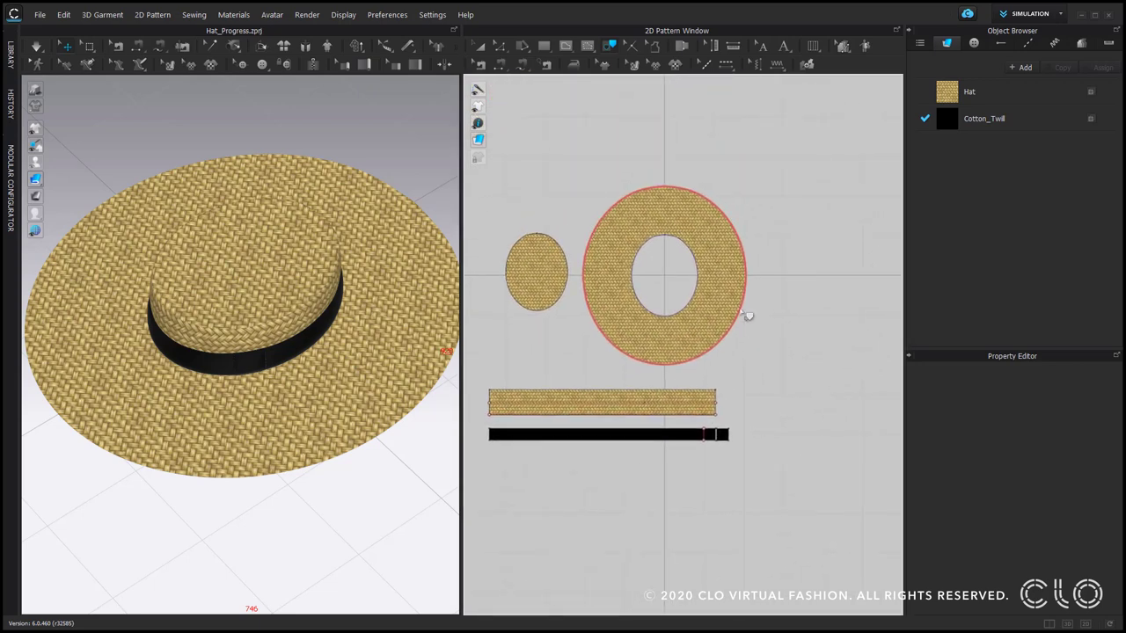
key("a")
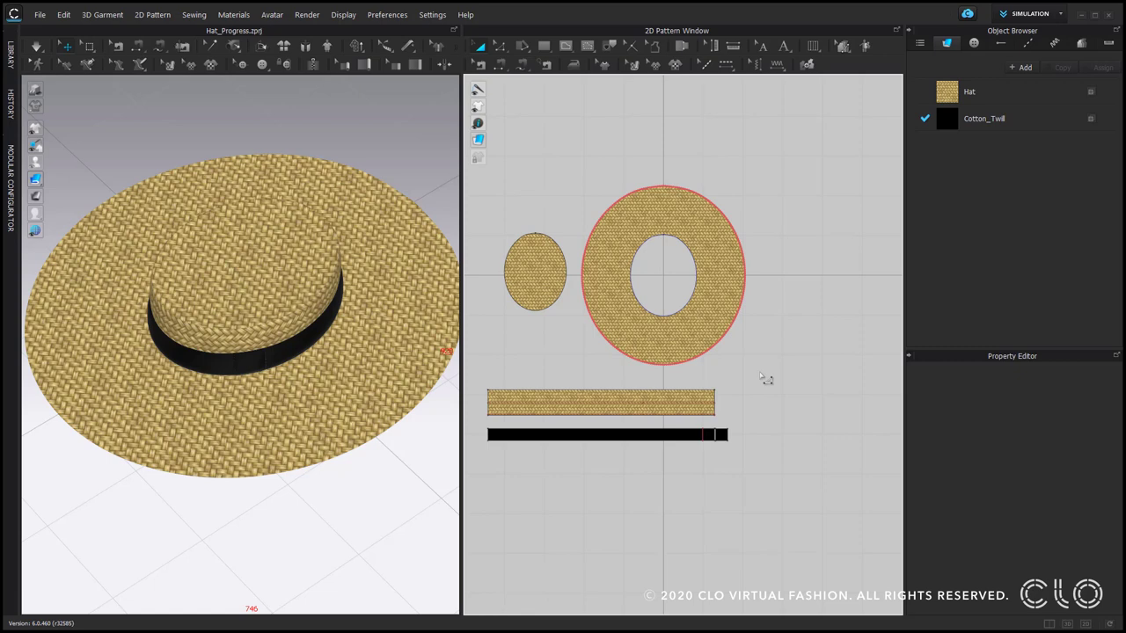
left_click(686, 311)
left_click(701, 358, "shift")
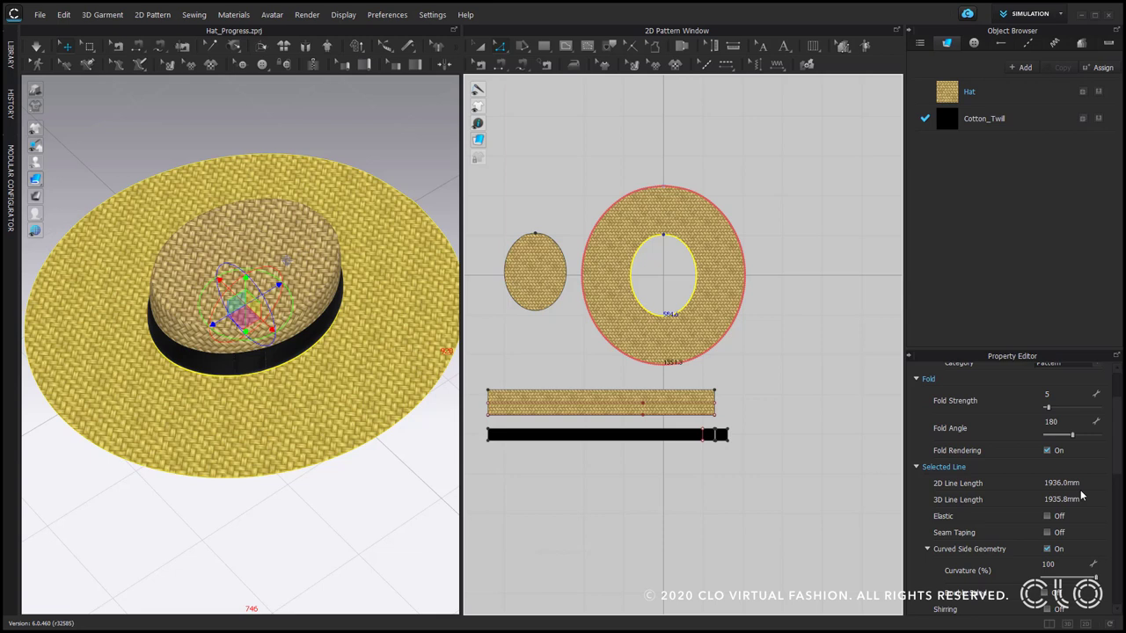
left_click(785, 352)
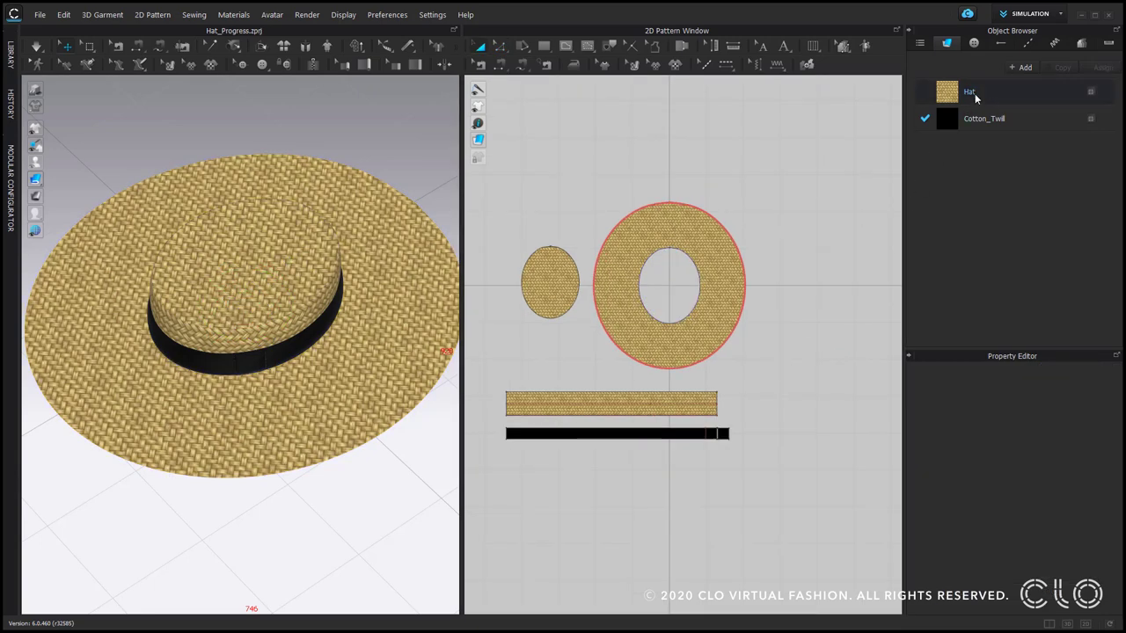
Make Hat the active fabric and create a 960 × 122 mm rectangle pattern below the hatband strip.
left_click(968, 91)
left_click(851, 340)
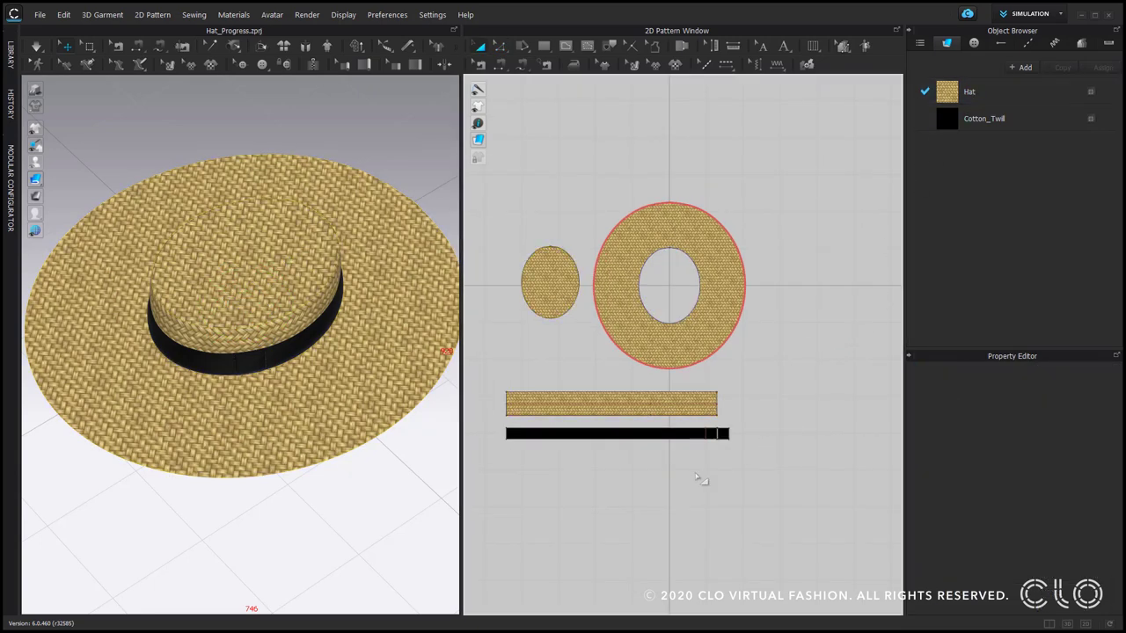
key("s")
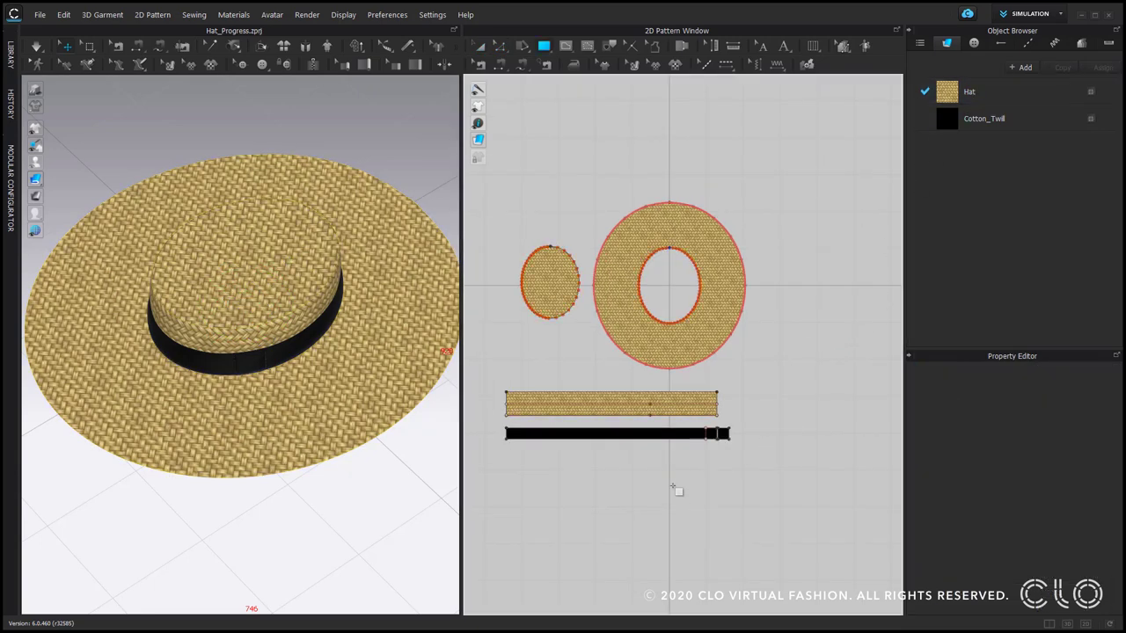
left_click(765, 488)
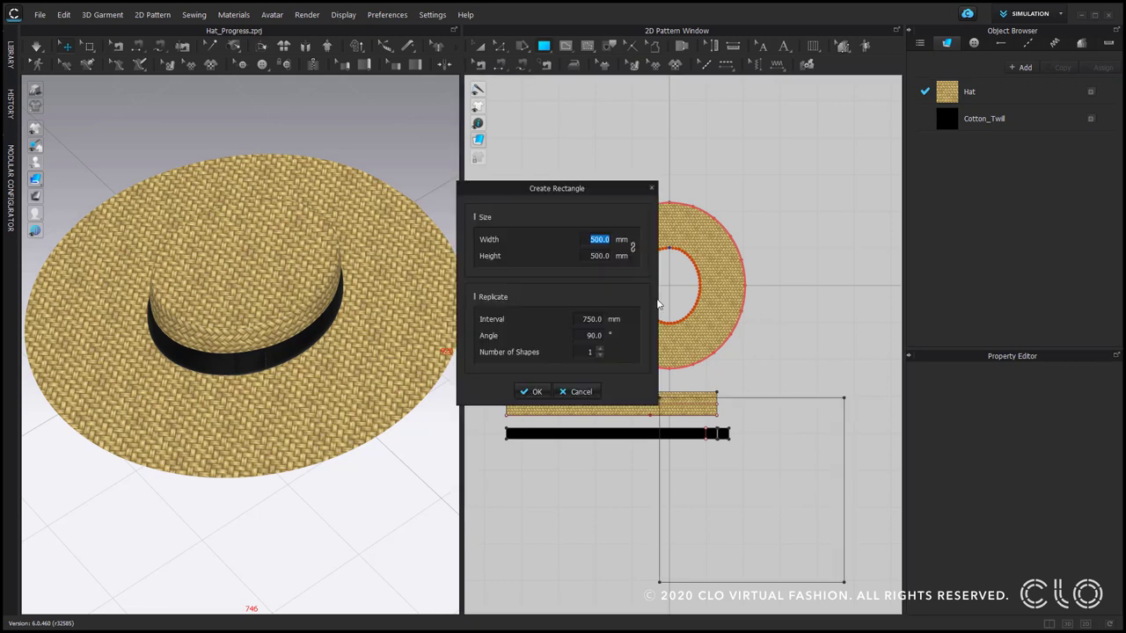
type("960")
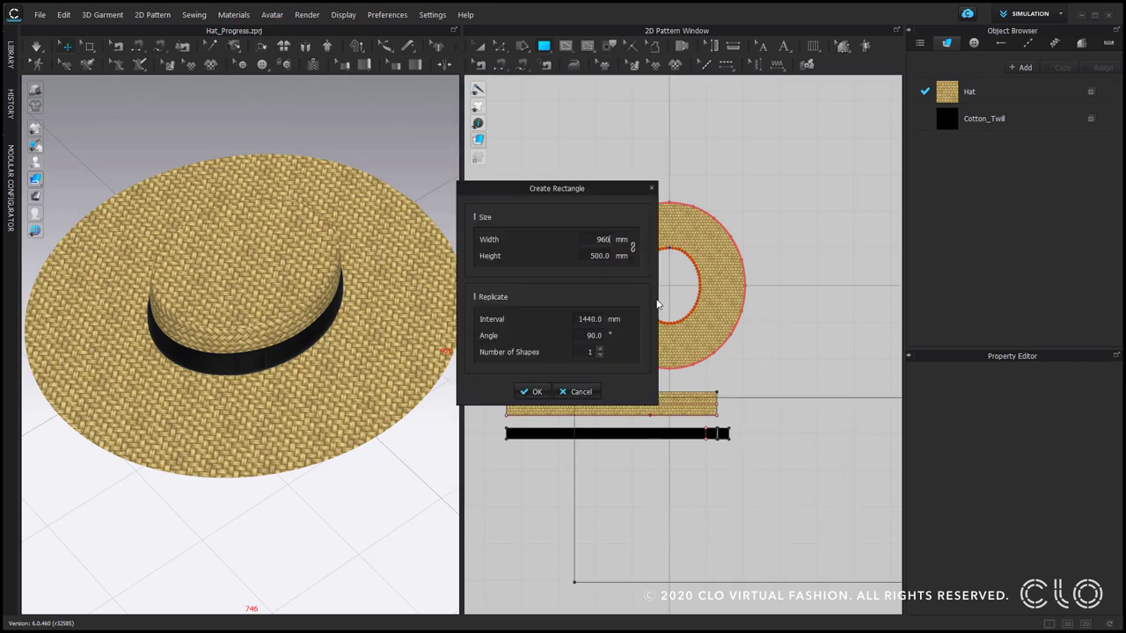
key("Tab")
type("122")
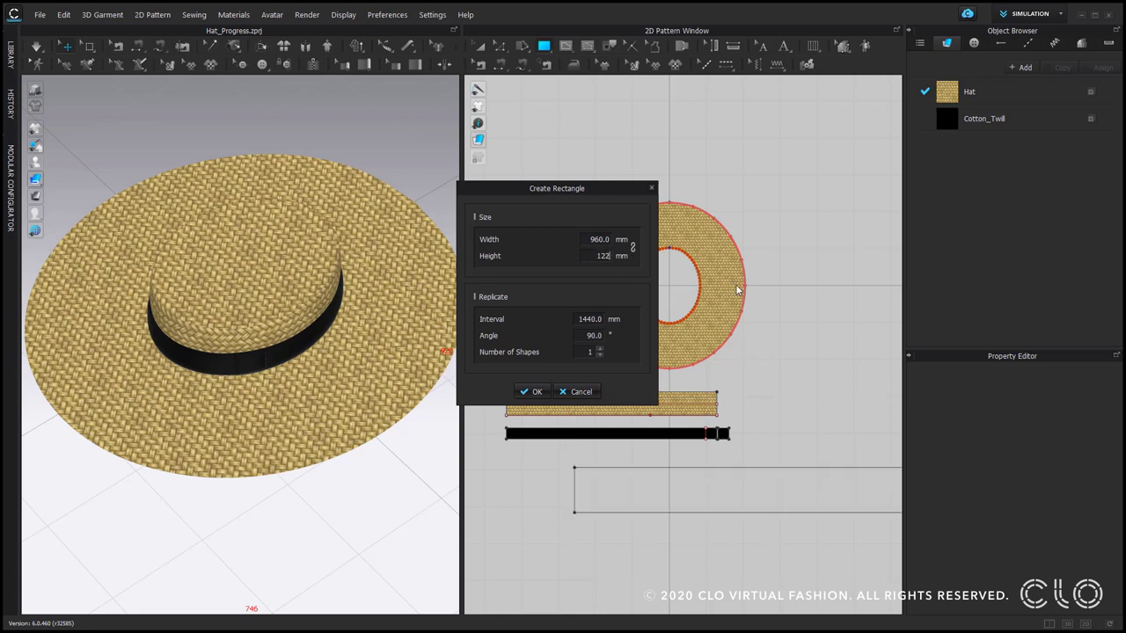
left_click(531, 393)
scroll(818, 396, "down", 2)
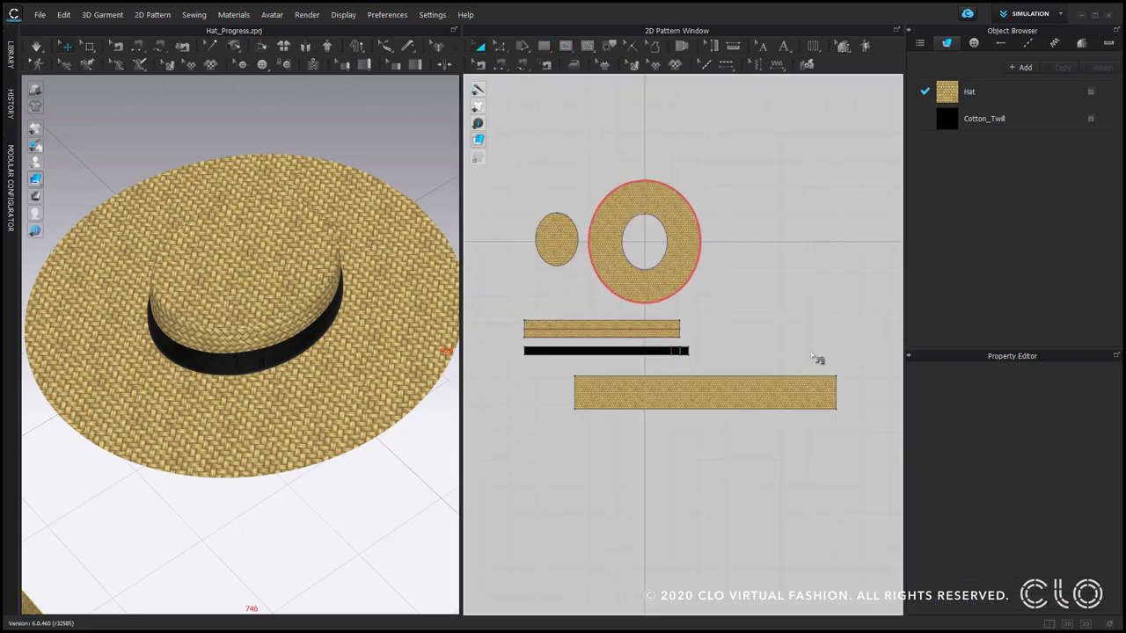
Sew the rectangle's upper long edge to the brim's outer outline and set the sewing line type to Turned.
key("m")
left_click(836, 376)
left_click(573, 377)
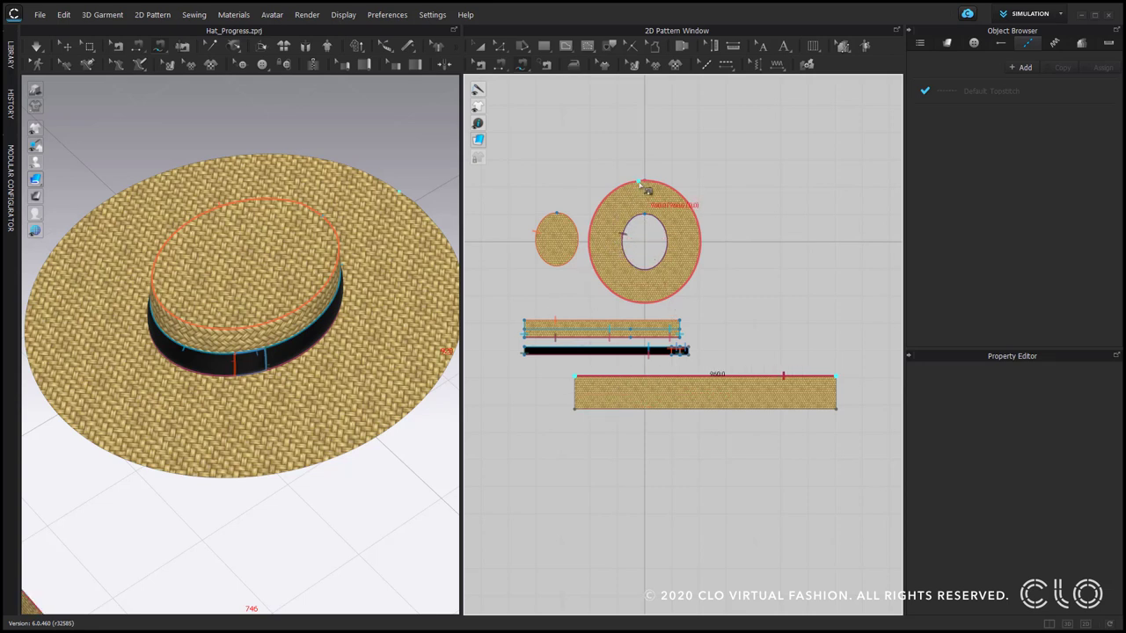
left_click(645, 183)
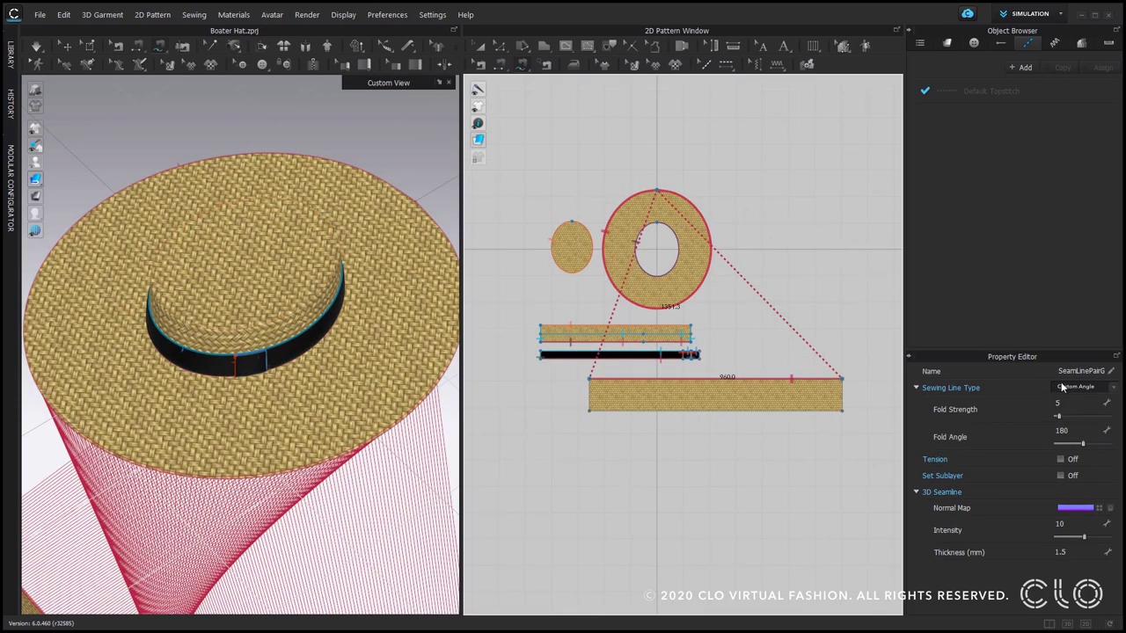
left_click(1062, 387)
left_click(1073, 402)
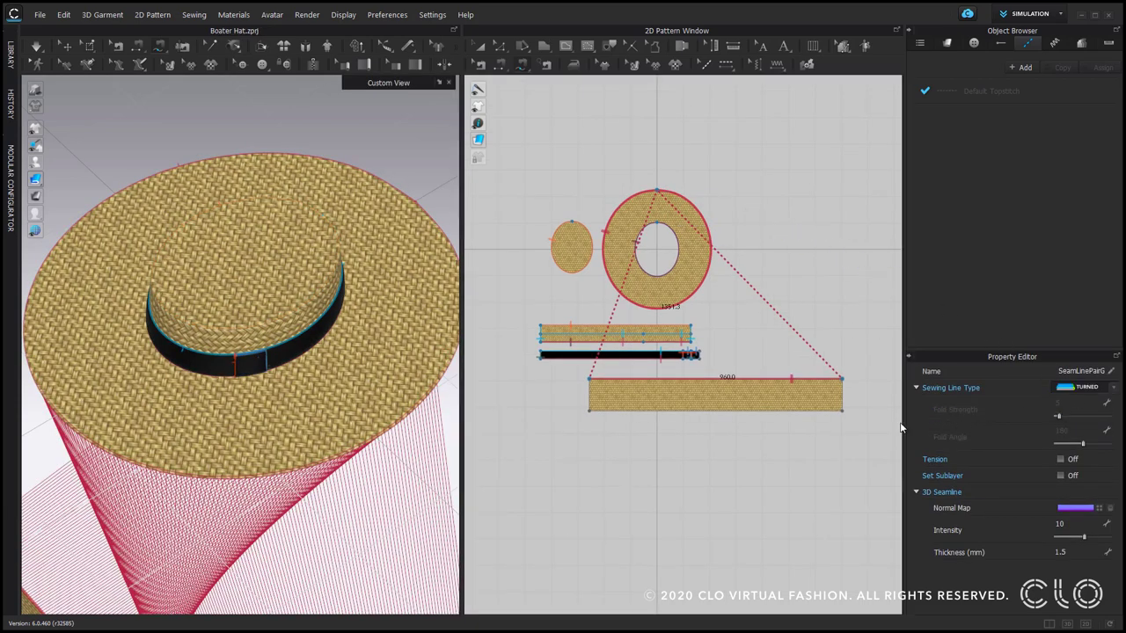
left_click(854, 427)
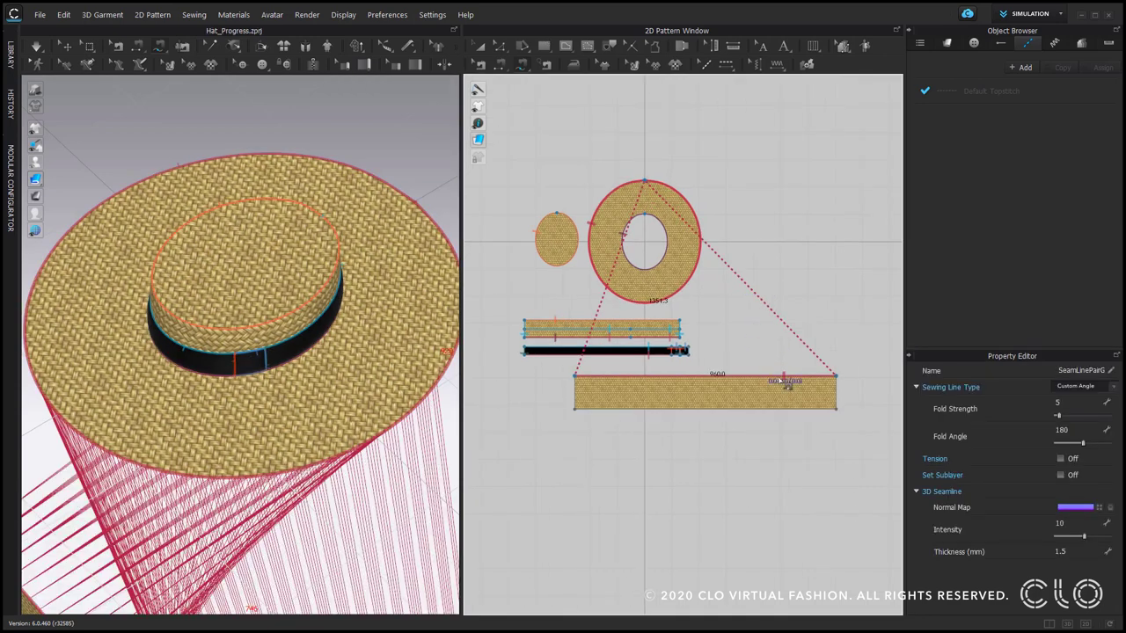
Sew the rectangle's lower long edge to the crown strip's lower edge with a 270 fold angle, and sew its two short ends together.
left_click(849, 422)
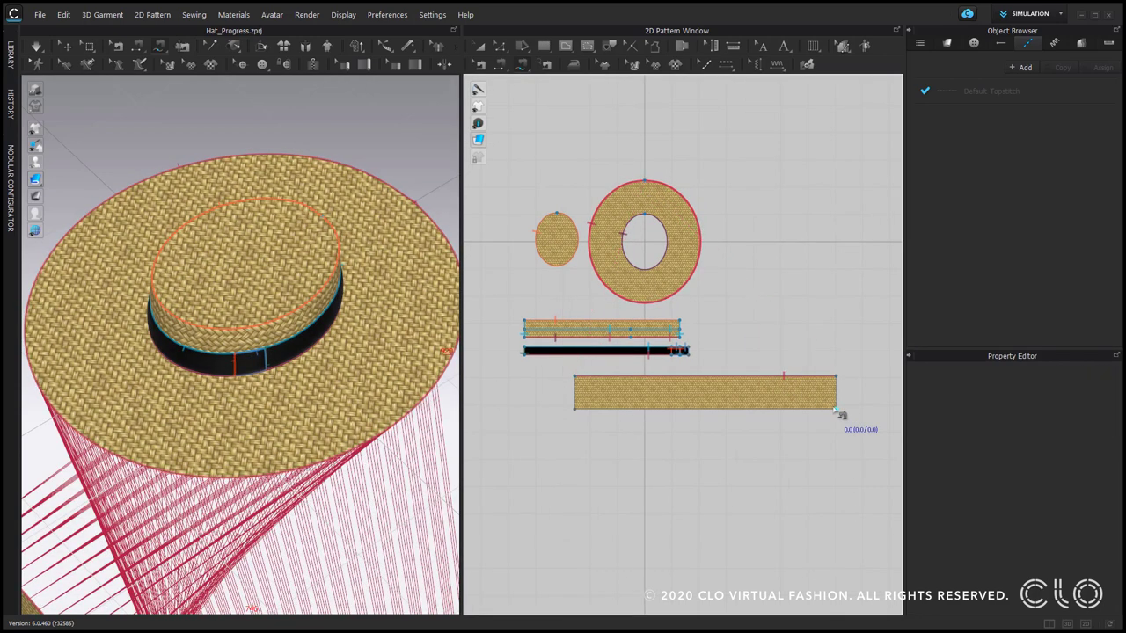
left_click(576, 409)
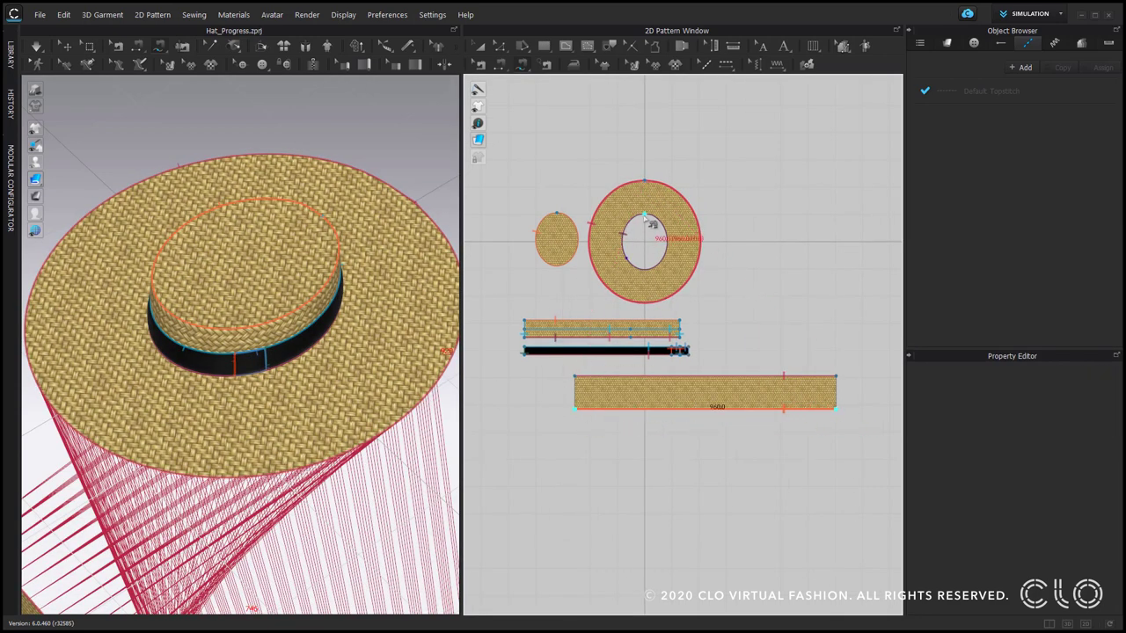
left_click(645, 214)
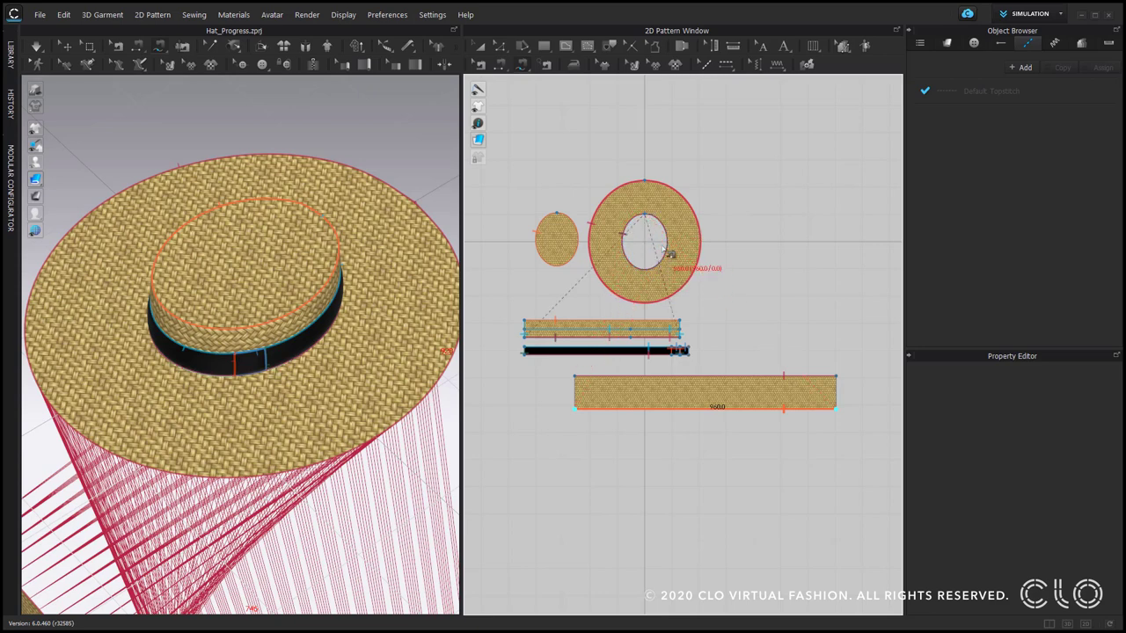
left_click(669, 255)
left_click(532, 350)
left_click(683, 350)
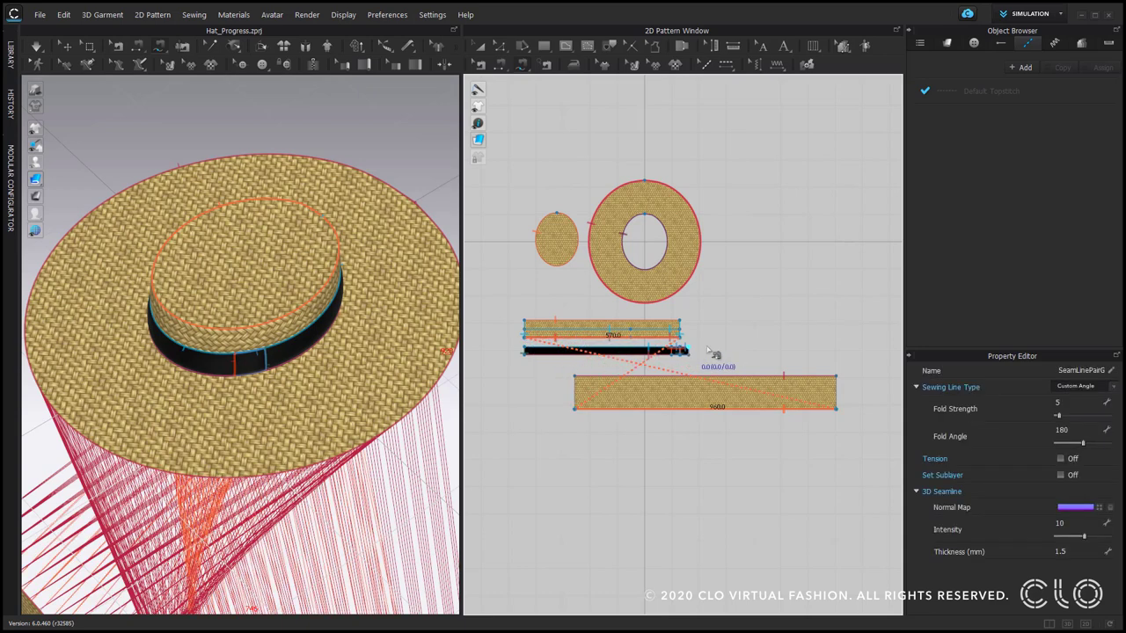
left_click(1063, 429)
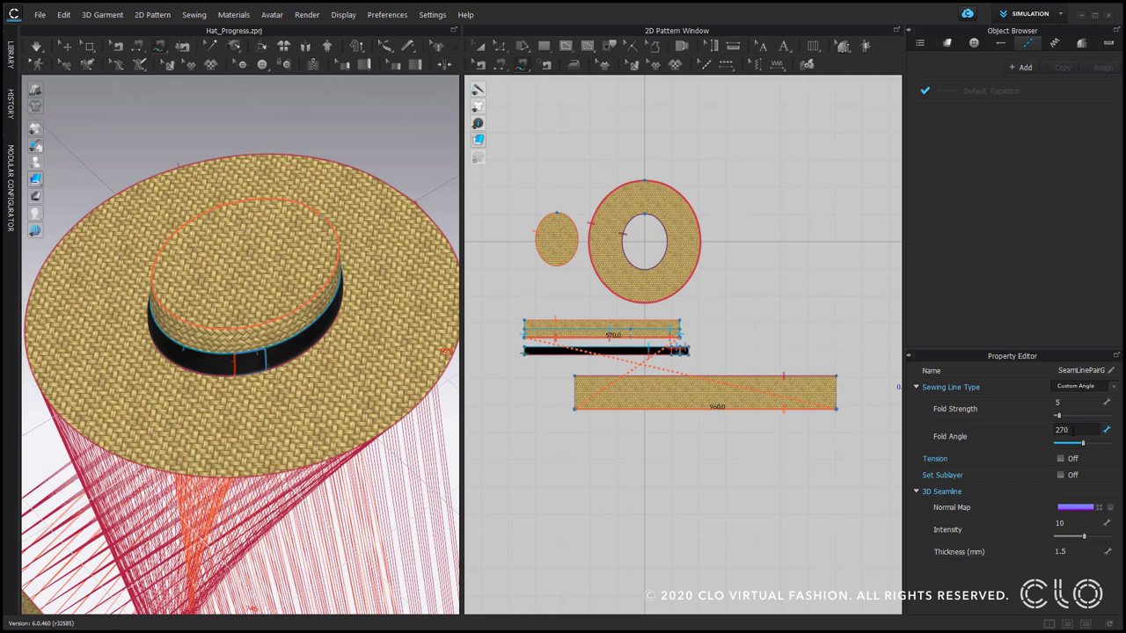
key("Return")
left_click(836, 401)
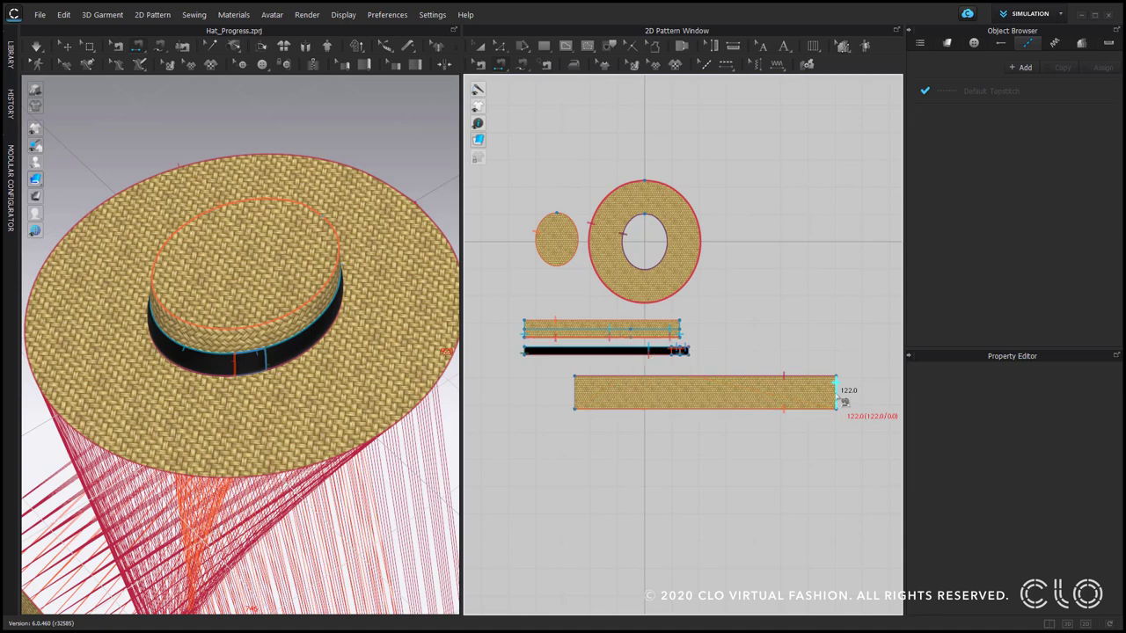
left_click(569, 389)
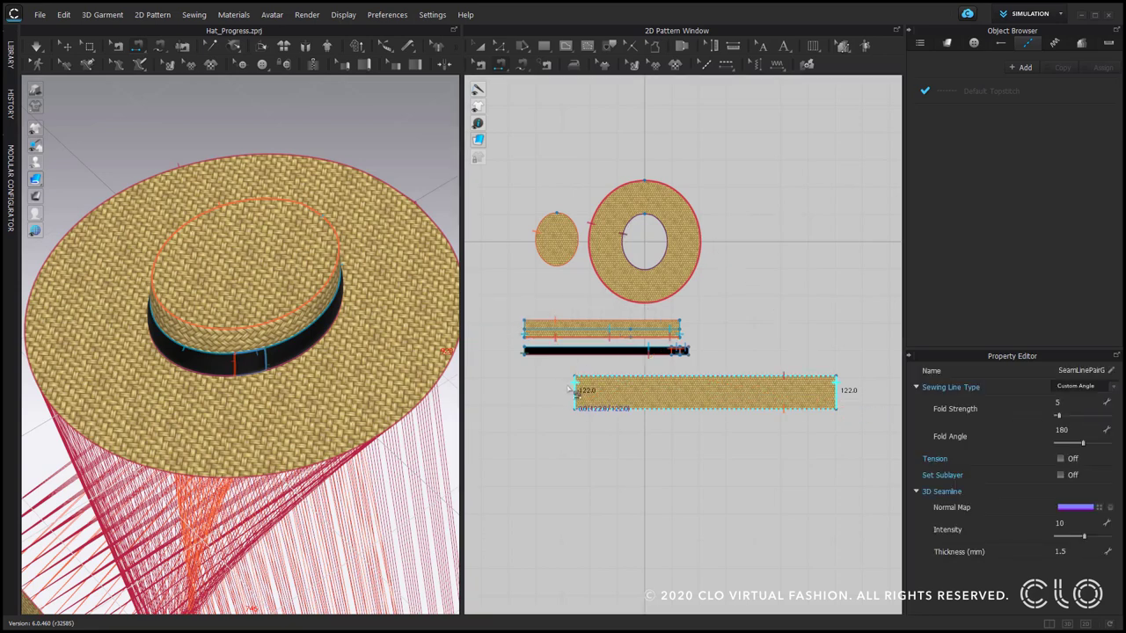
Set the additional collision thickness of the rectangle and the original brim to 0.1 mm.
key("a")
left_click(585, 392)
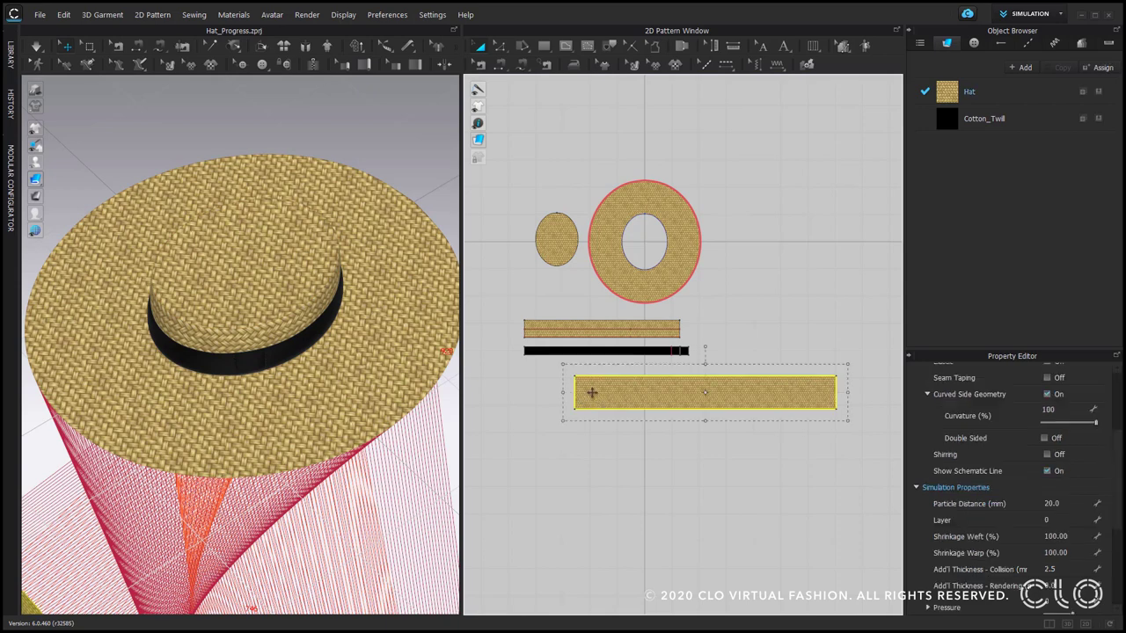
left_click(635, 295, "shift")
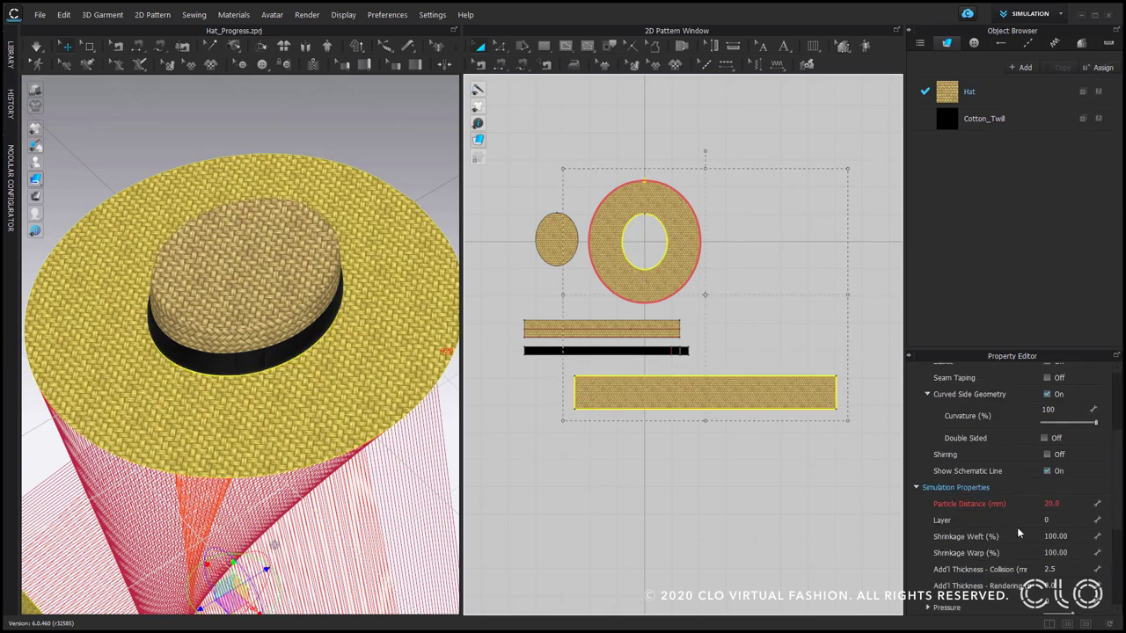
left_click(1073, 570)
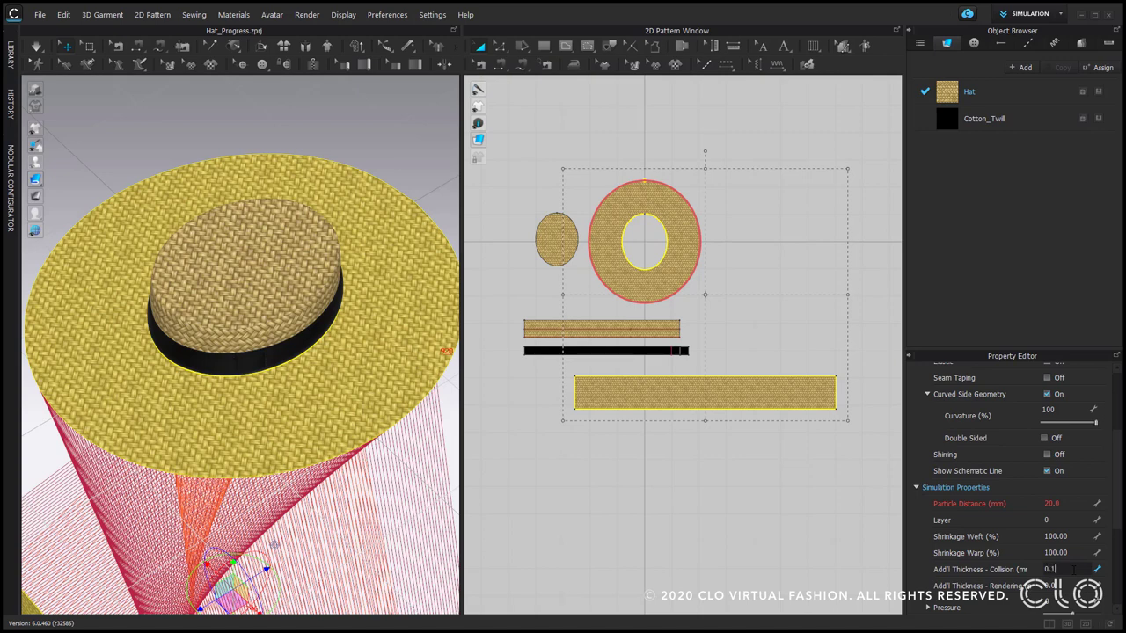
key("Return")
left_click(778, 505)
Hide the original flat brim in the 3D view.
left_click(354, 379)
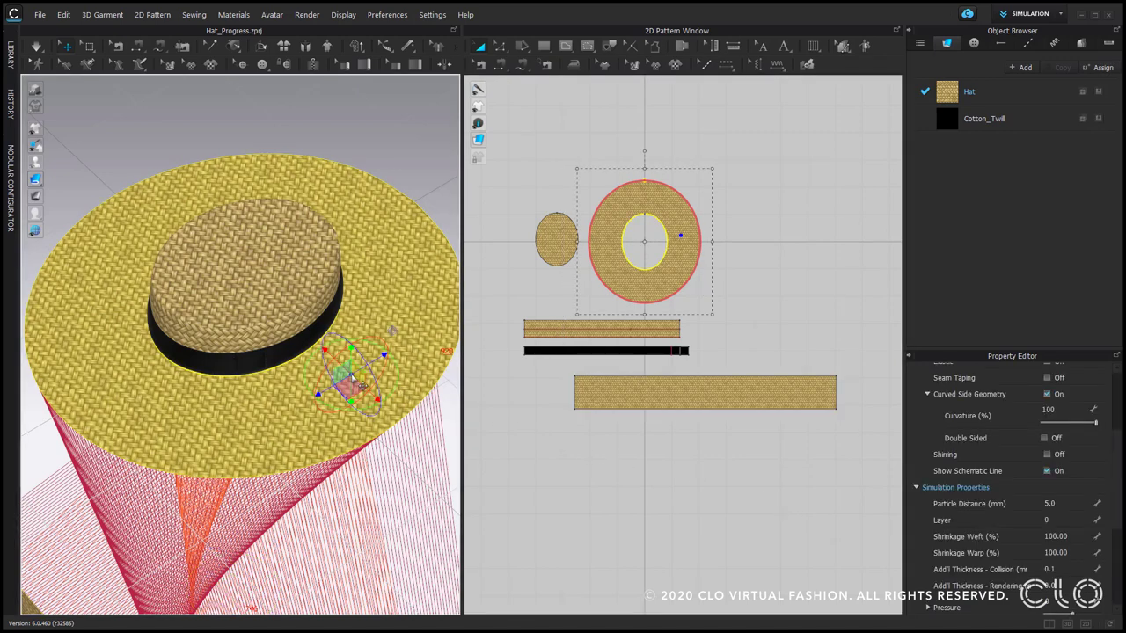
right_click(354, 379)
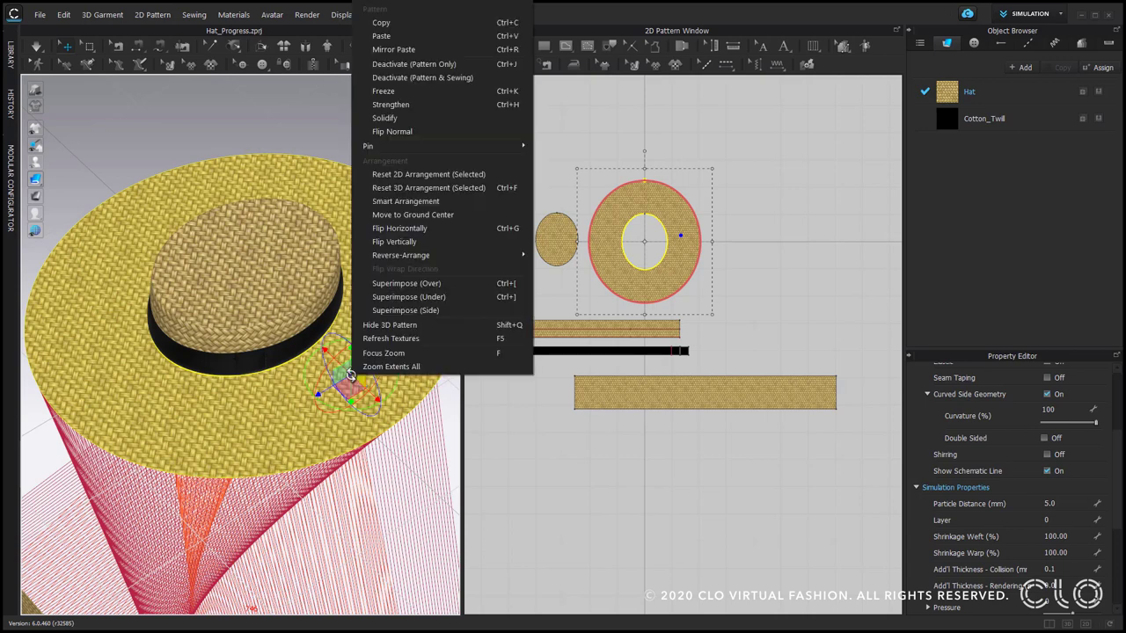
left_click(512, 68)
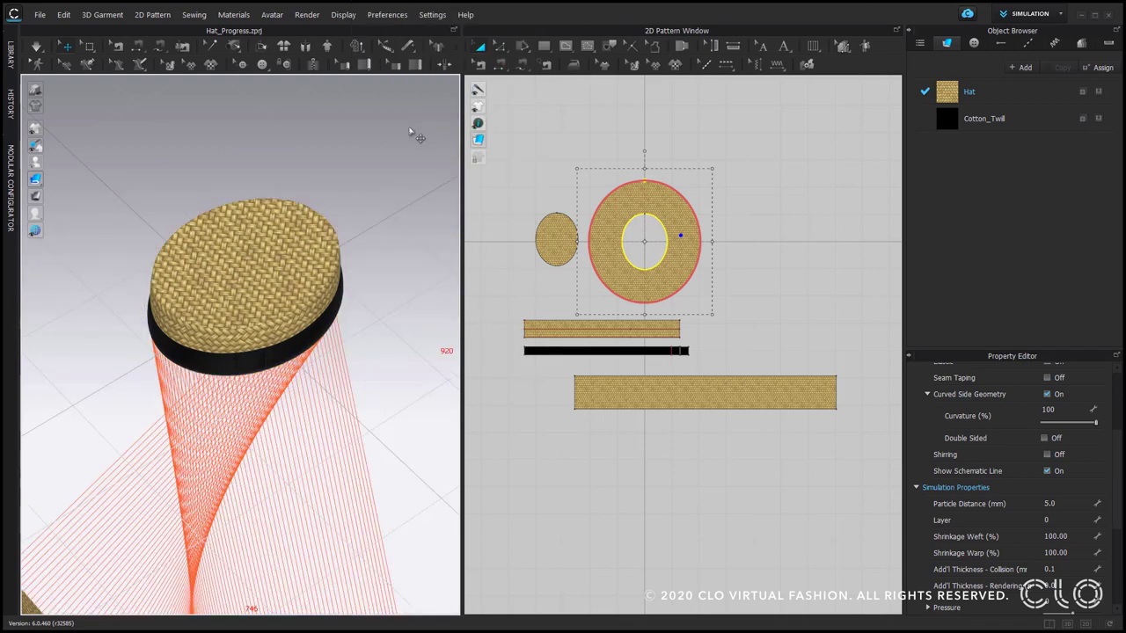
Place the long rectangle around the crown in 3D with Superimpose (Over).
left_click(606, 406)
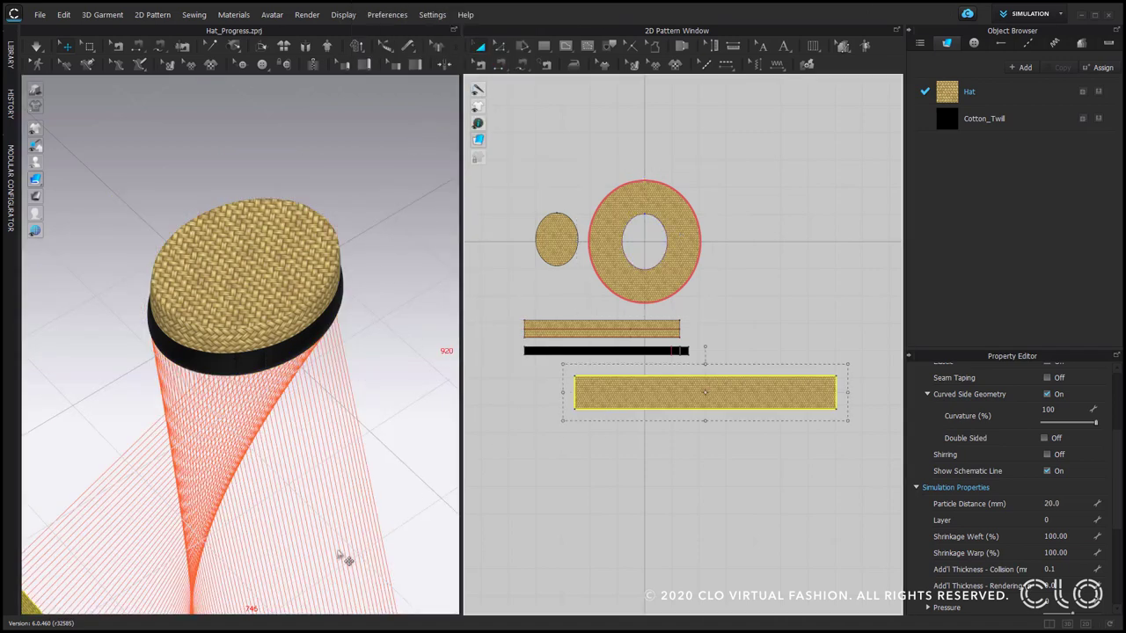
middle_click_drag(332, 556, 393, 399)
right_click(133, 520)
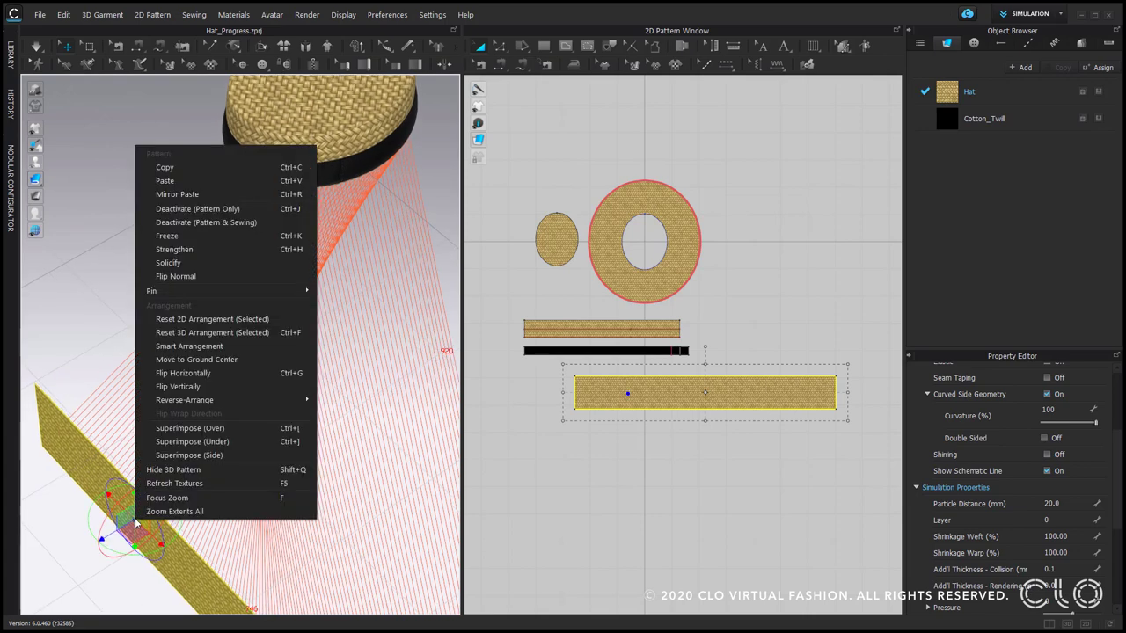
left_click(229, 431)
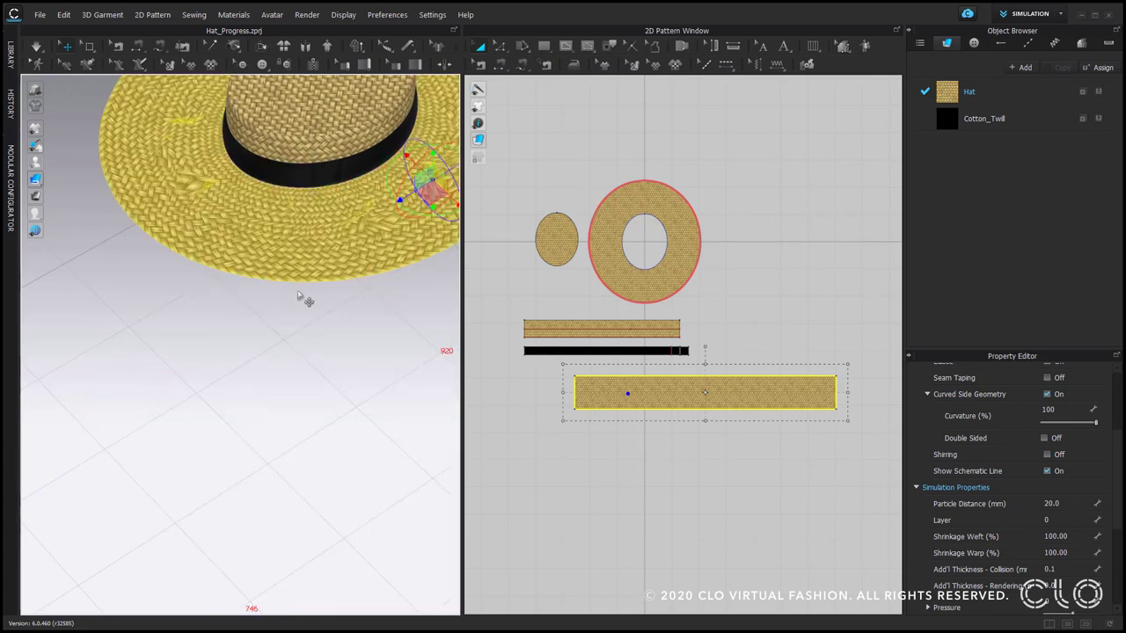
middle_click_drag(313, 260, 245, 395)
left_click(548, 520)
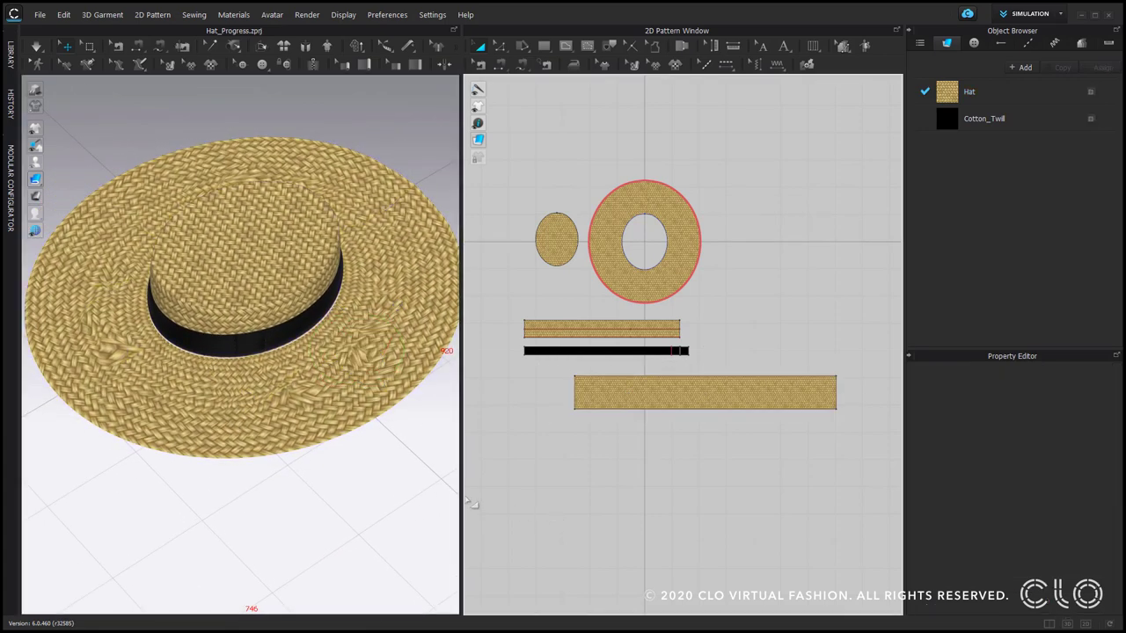
Simulate the hat to settle the new straw brim and check the result from above.
key("space")
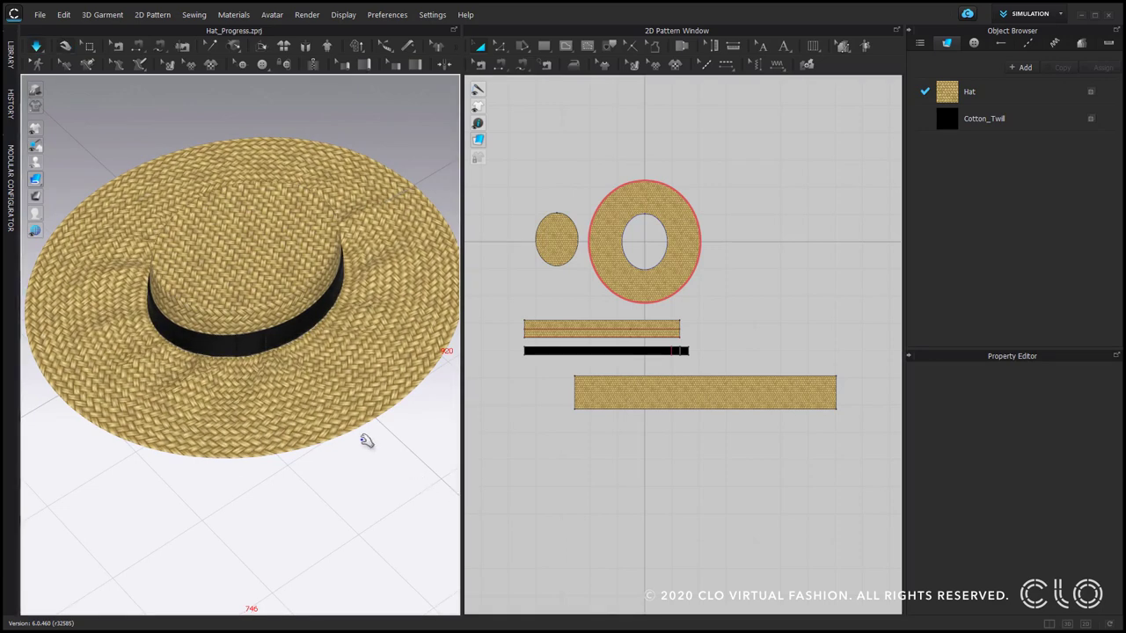
right_click_drag(364, 440, 363, 451)
key("space")
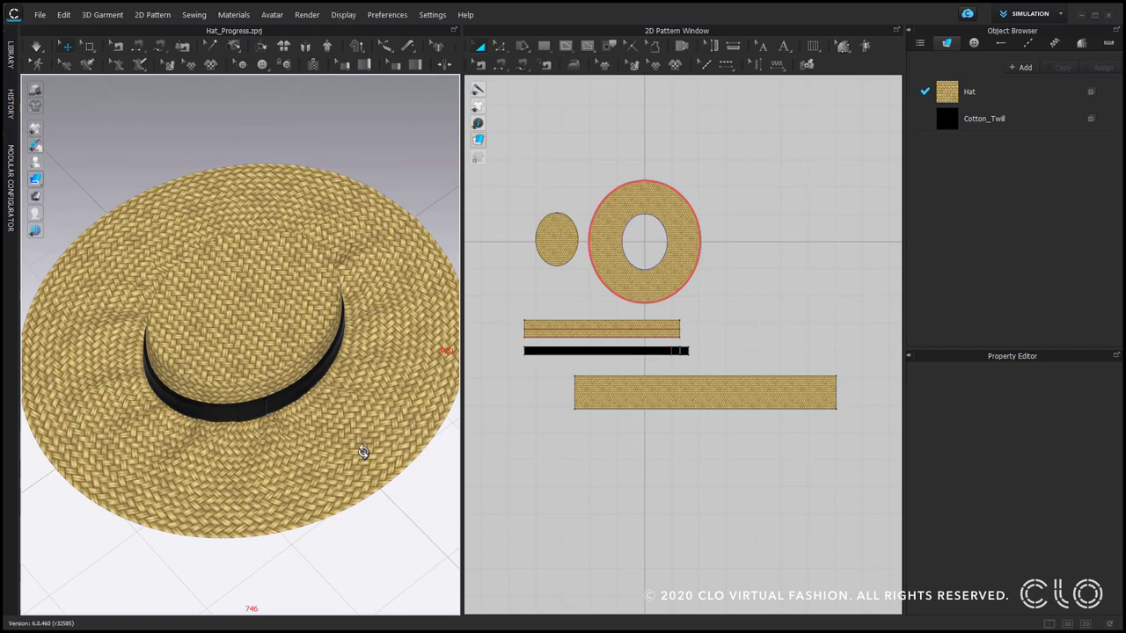
left_click(281, 470)
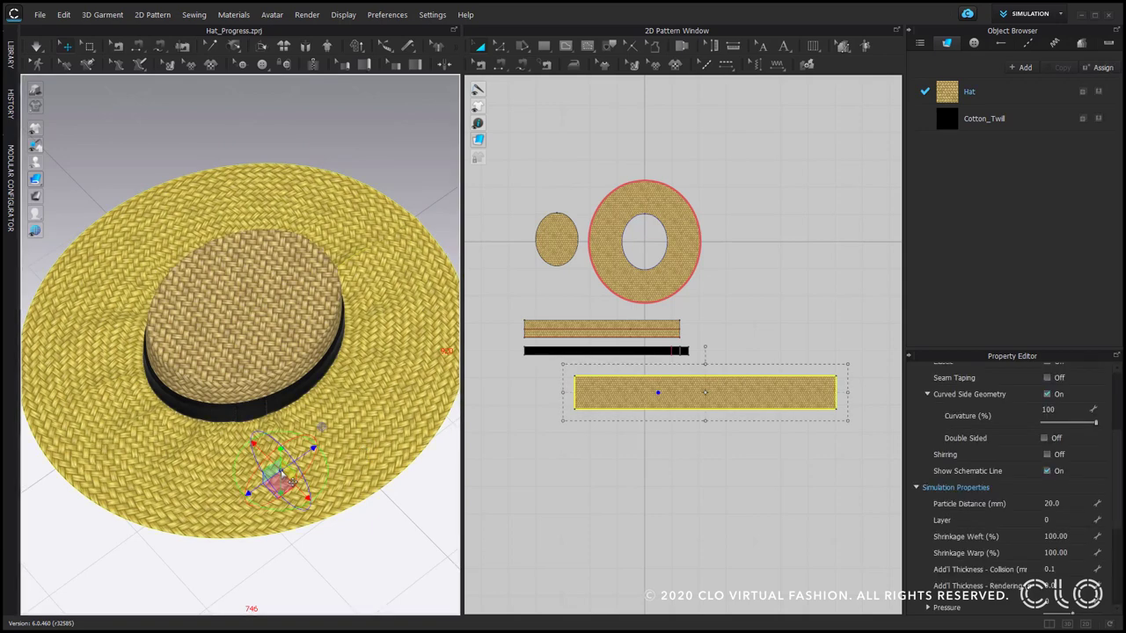
left_click(607, 450)
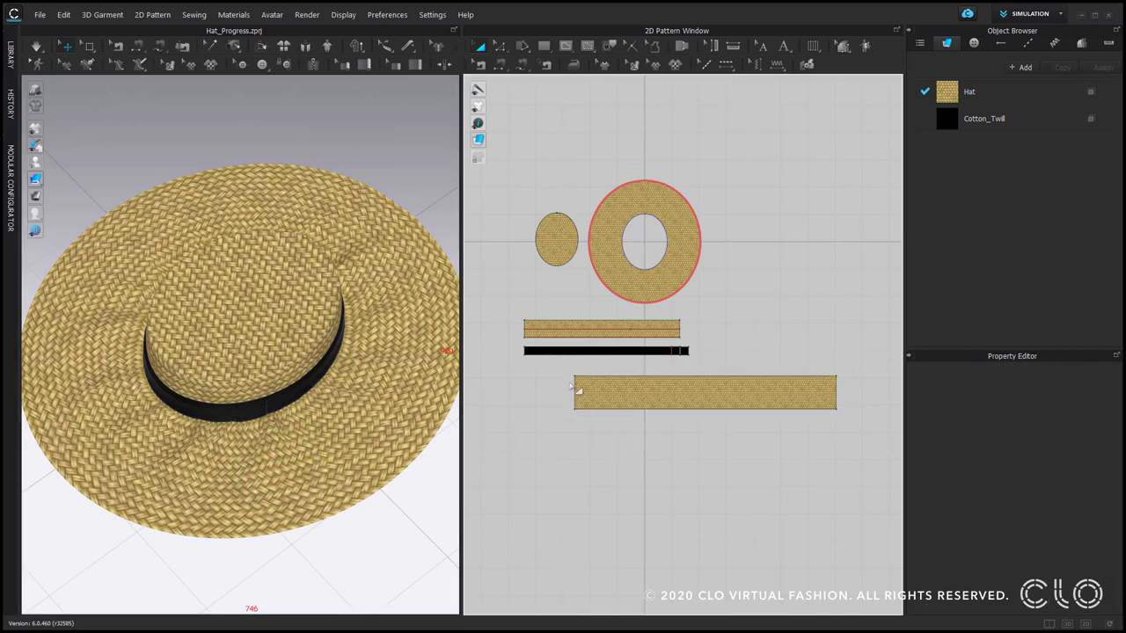
Draw a horizontal internal line across the full length of the rectangle, about 52 mm below its upper edge.
scroll(577, 390, "up", 3)
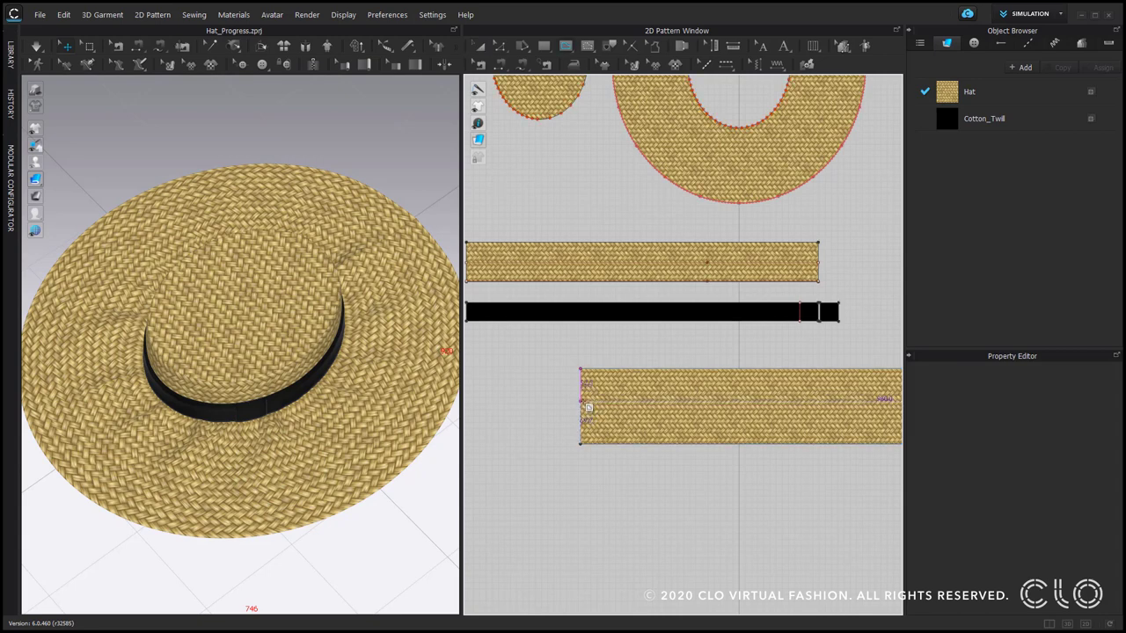
scroll(621, 403, "down", 3)
middle_click_drag(630, 383, 703, 386)
scroll(704, 386, "down", 1)
left_click(851, 387)
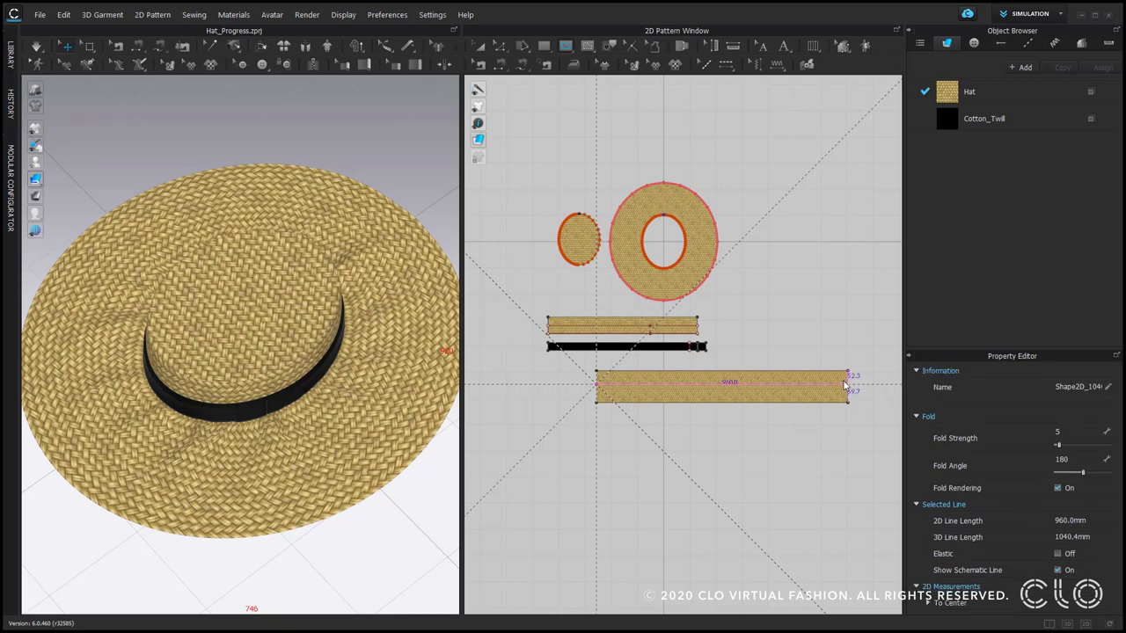
Split the rectangle into two joined strips with Cut & Sew along the internal line.
left_click(831, 385)
right_click(832, 386)
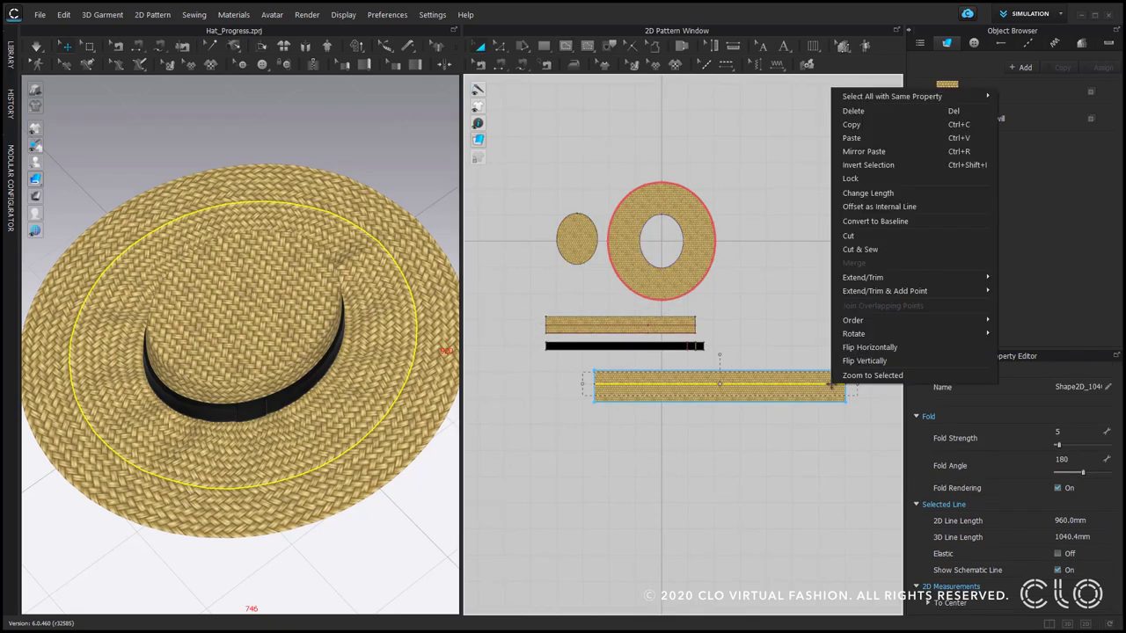
left_click(878, 250)
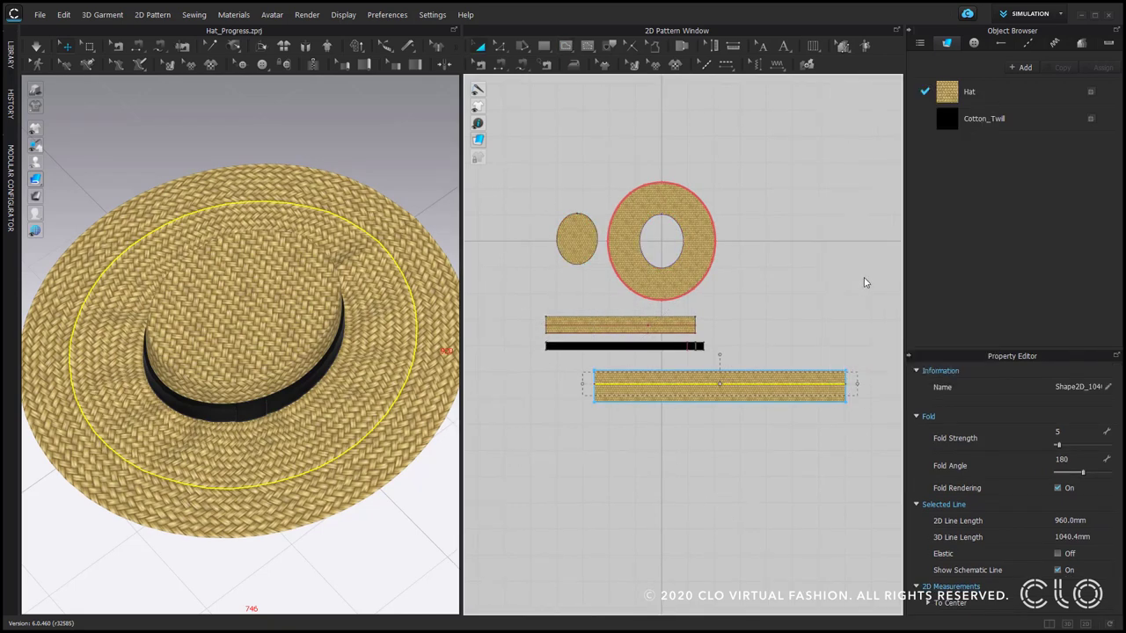
Shorten the lower strip horizontally to an outline length of about 1889 mm and start simulating the brim.
left_click(794, 399)
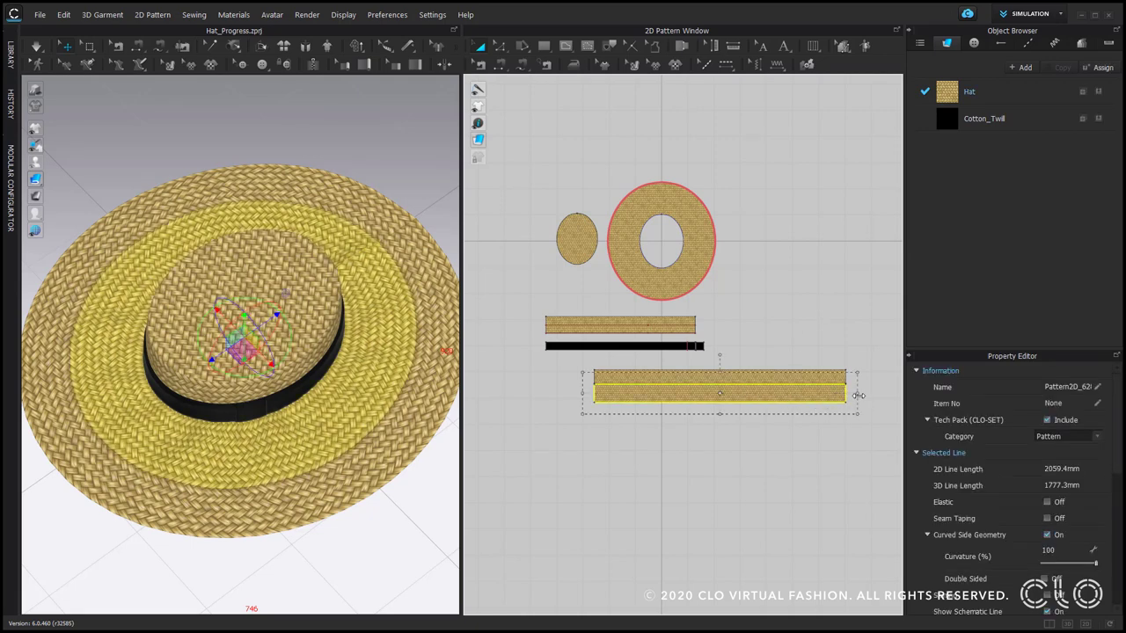
left_click_drag(859, 395, 824, 395)
left_click(802, 445)
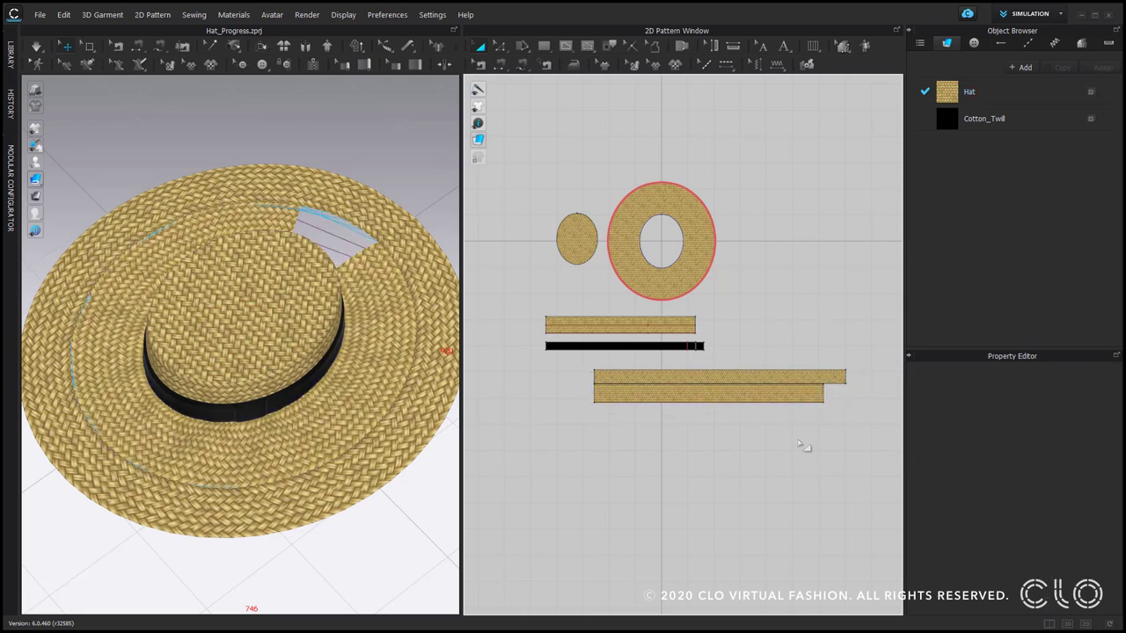
key("space")
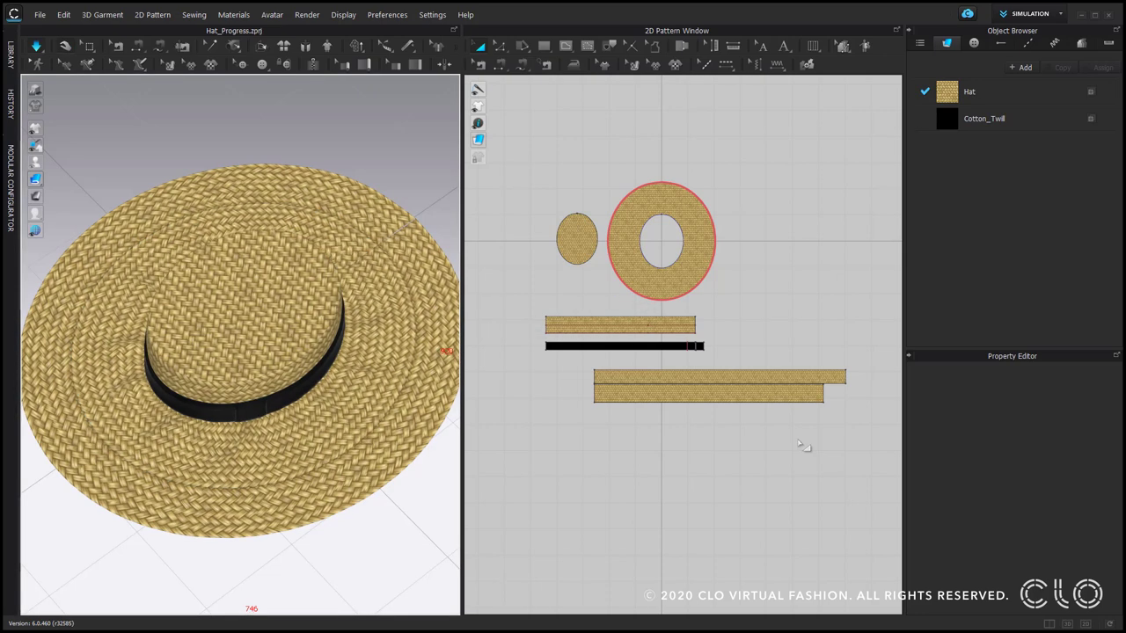
Shorten the lower strip to an outline length of about 1723 mm while the simulation runs.
left_click(822, 395)
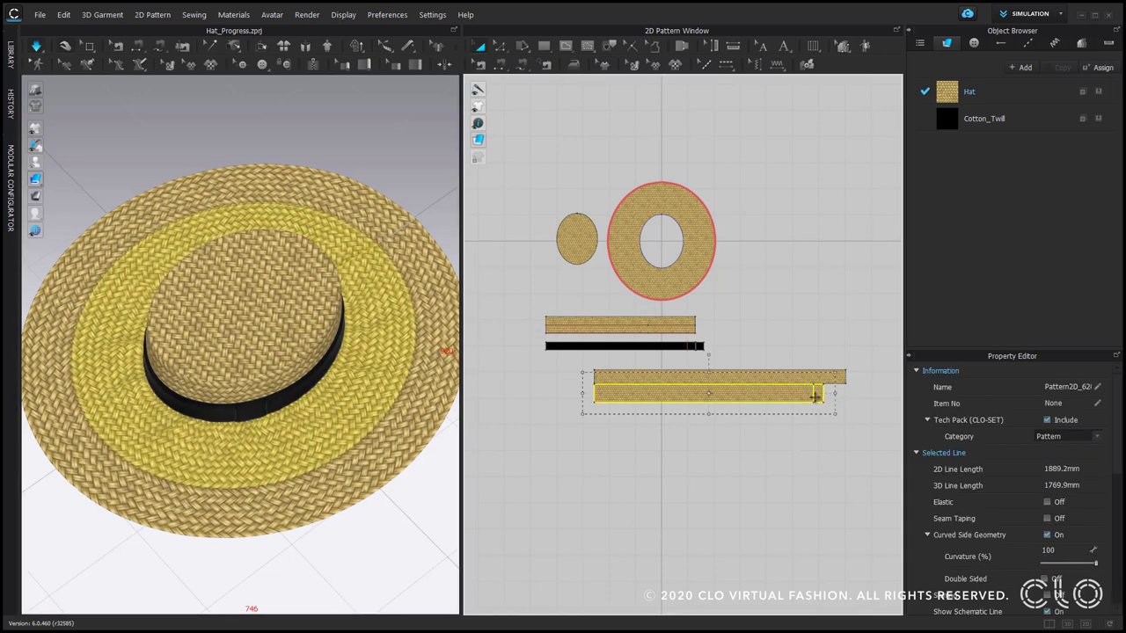
left_click_drag(816, 395, 801, 395)
left_click(802, 447)
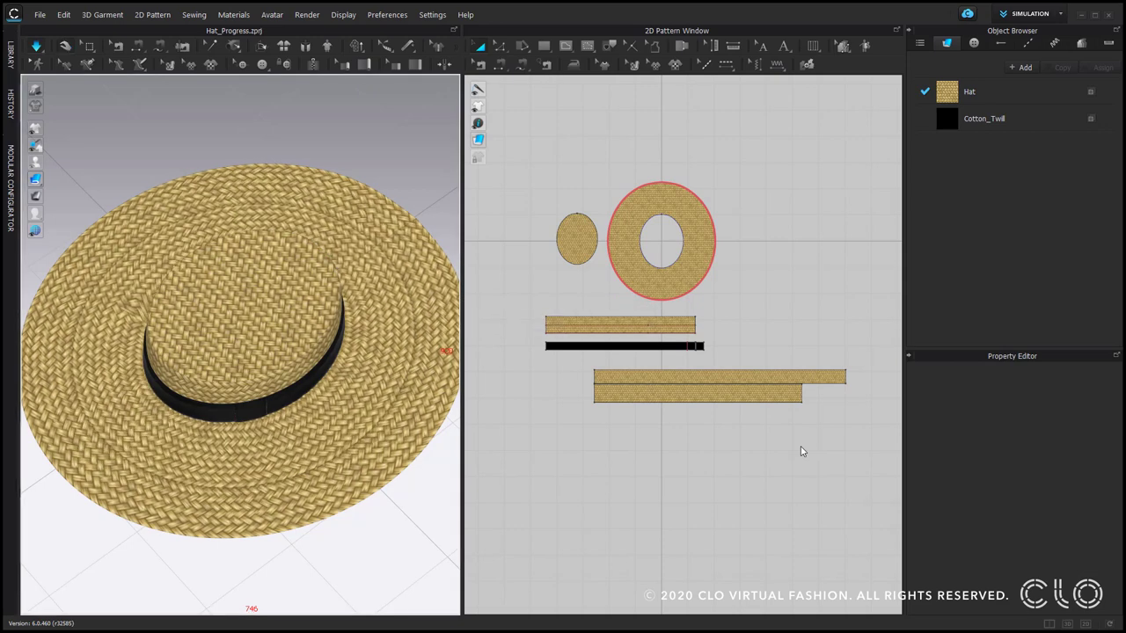
Shorten the lower brim strip horizontally to a length of about 716 mm while the simulation runs.
left_click(796, 395)
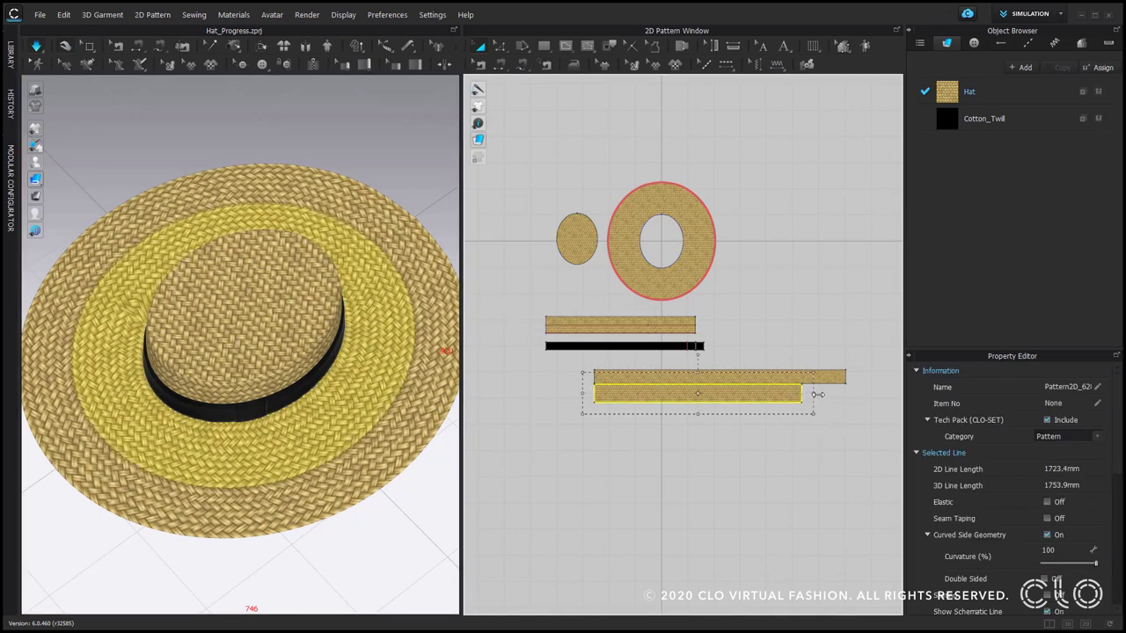
left_click_drag(814, 396, 789, 397)
left_click(786, 432)
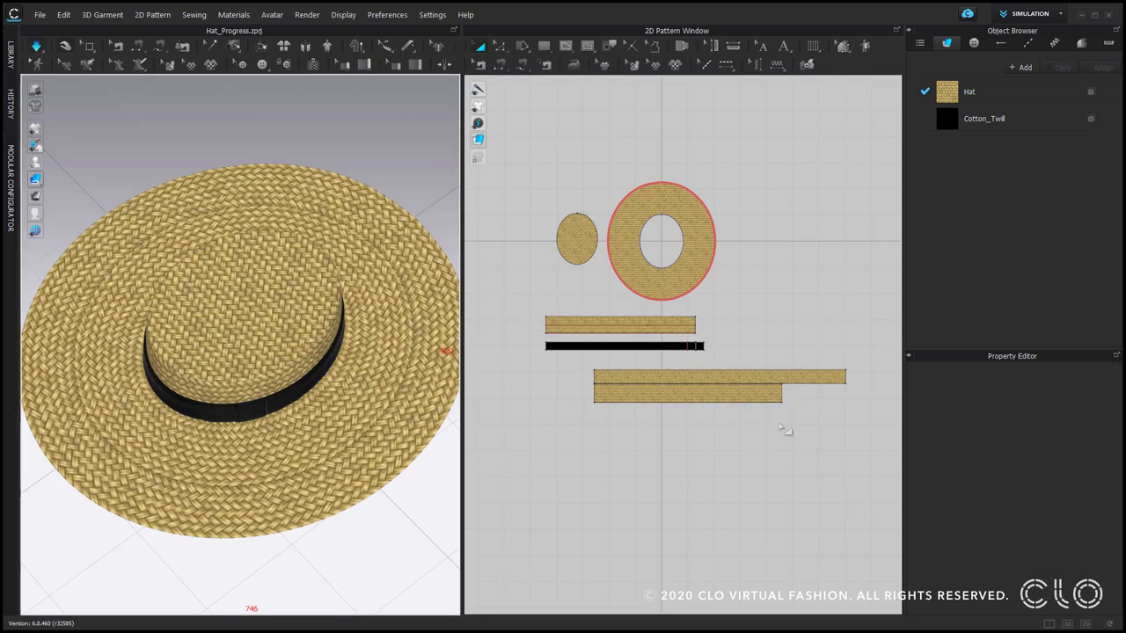
right_click_drag(349, 392, 345, 423)
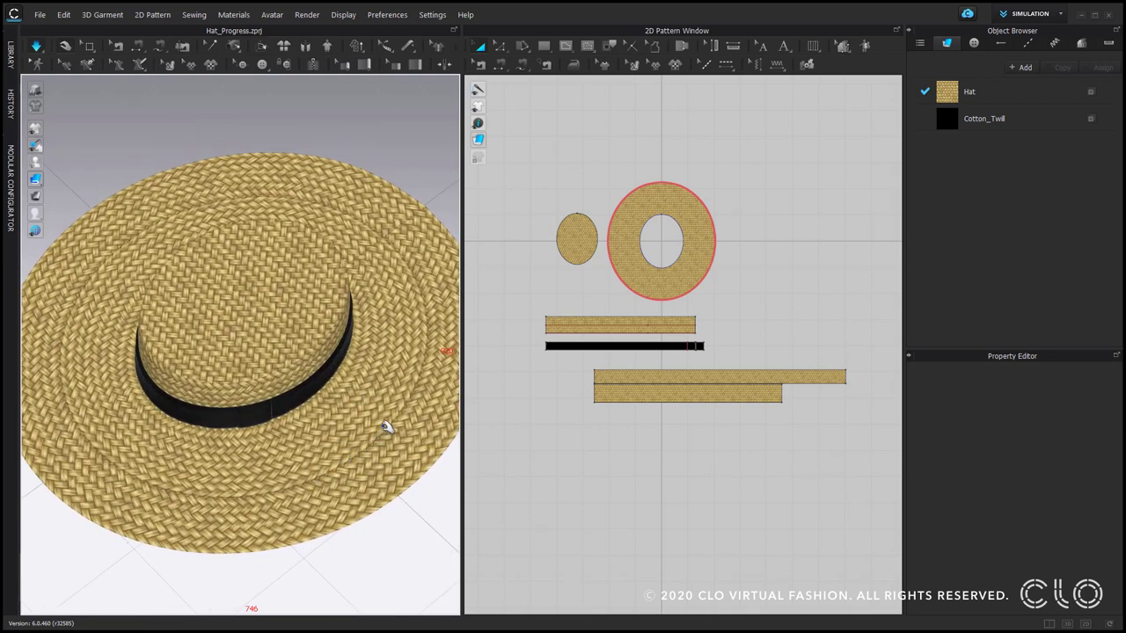
Set the 3D seamline intensity to 0 on the seam joining the two brim strips.
key("b")
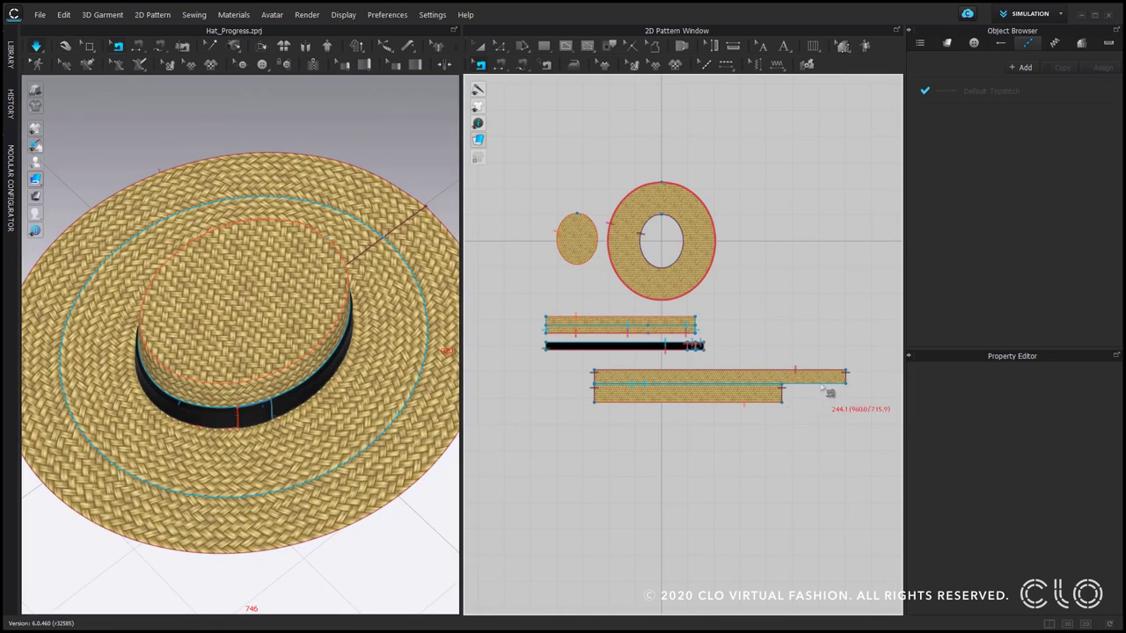
left_click(829, 385)
left_click(1081, 524)
key("Return")
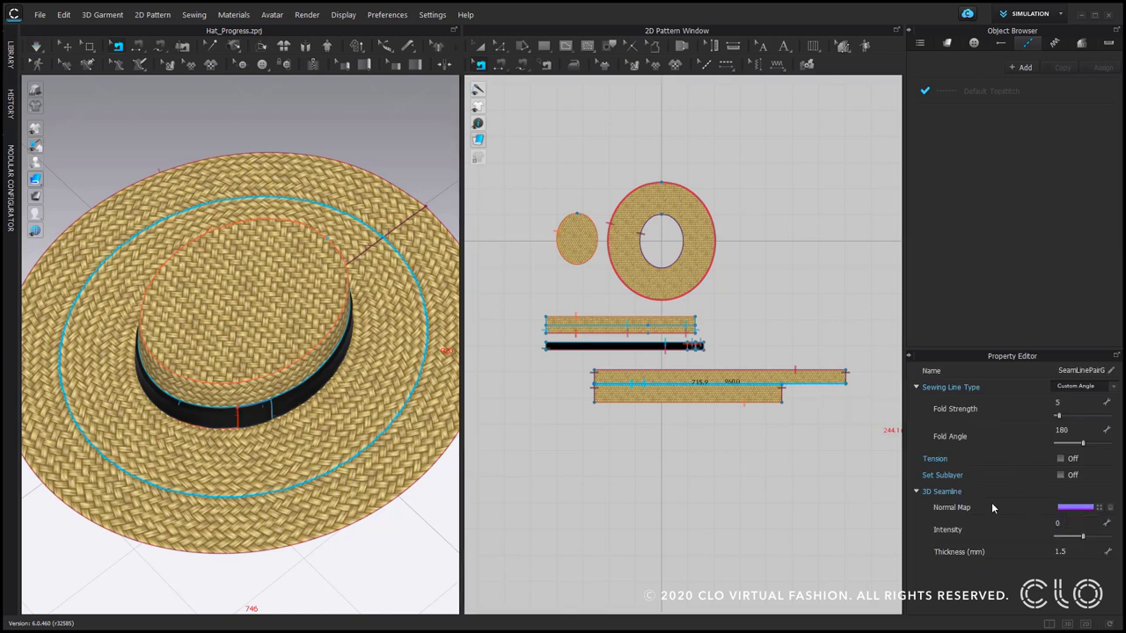
left_click(777, 504)
key("a")
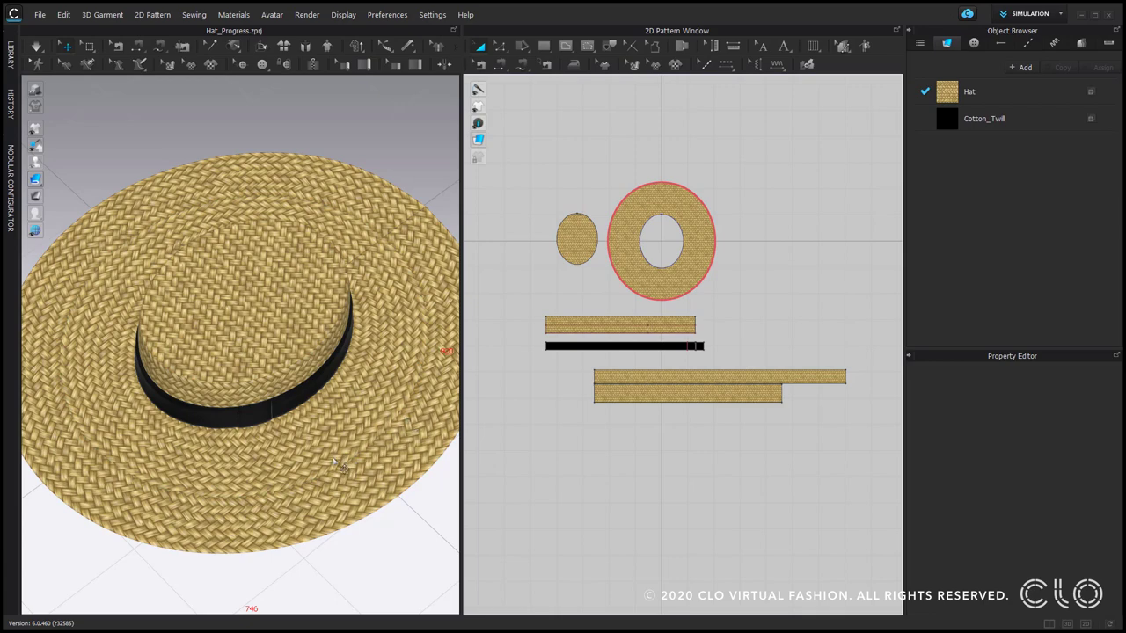
Hide the oval crown-top piece in the 3D view to expose the inside of the hat.
right_click_drag(362, 468, 338, 458)
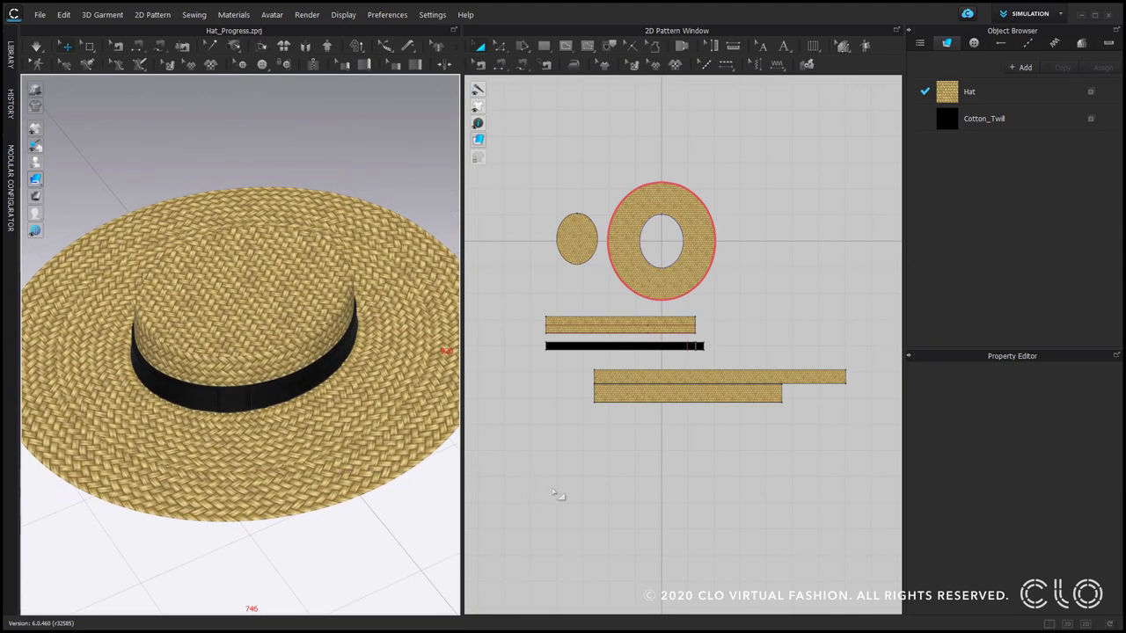
right_click_drag(294, 364, 269, 387)
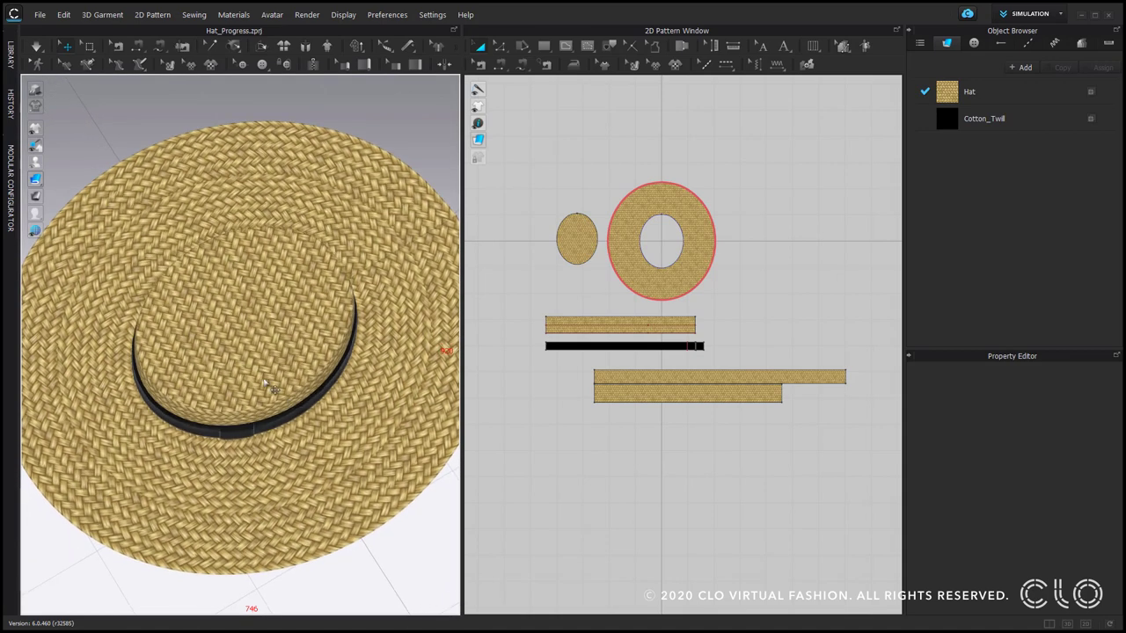
left_click(212, 320)
right_click(220, 311)
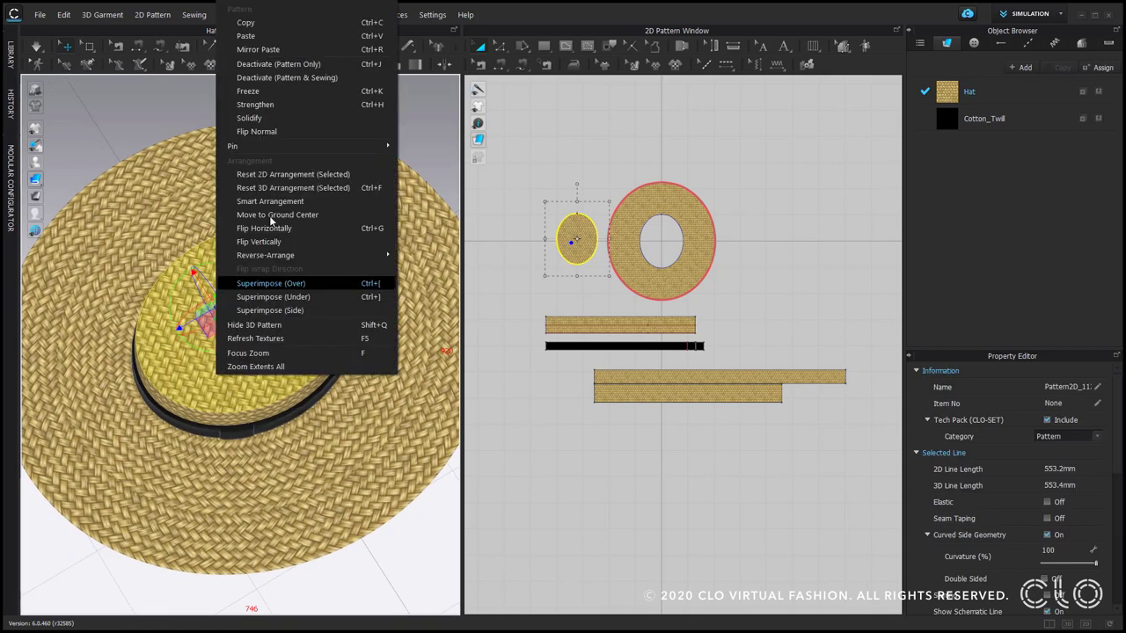
left_click(328, 66)
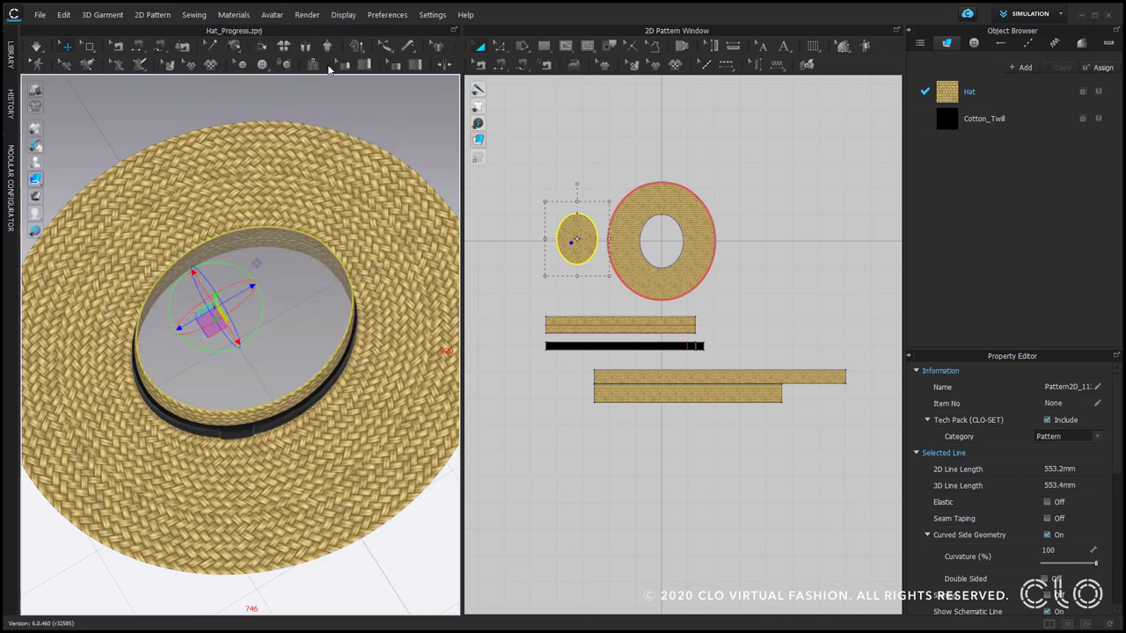
left_click(523, 454)
right_click_drag(329, 455, 328, 416)
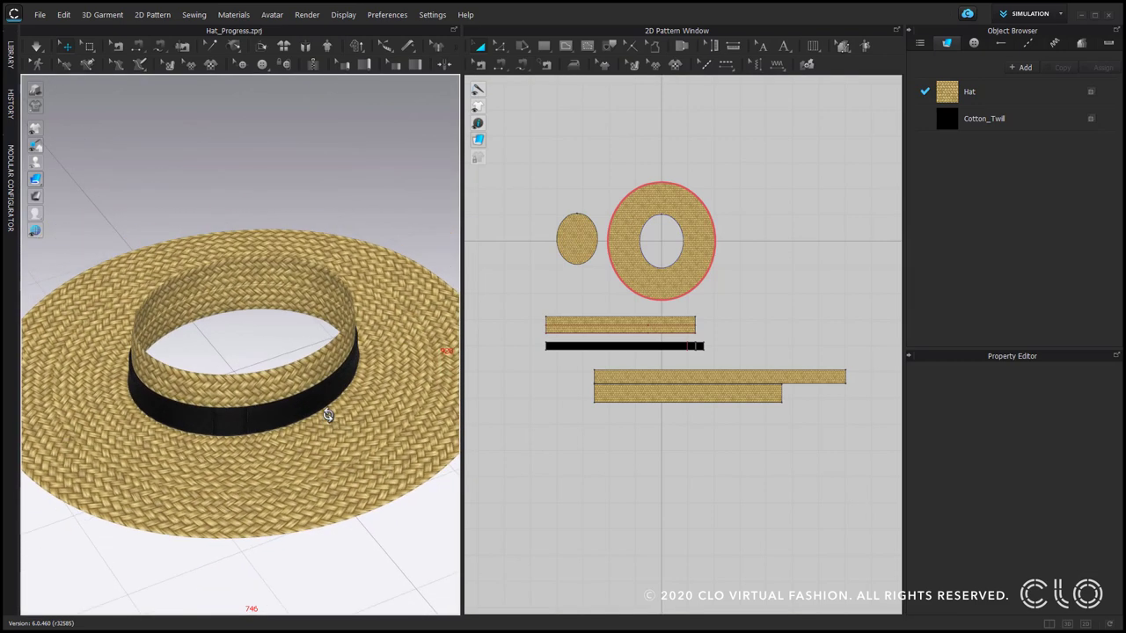
Check the outline length of the oval crown-top piece in the 2D pattern.
key("z")
left_click(577, 263)
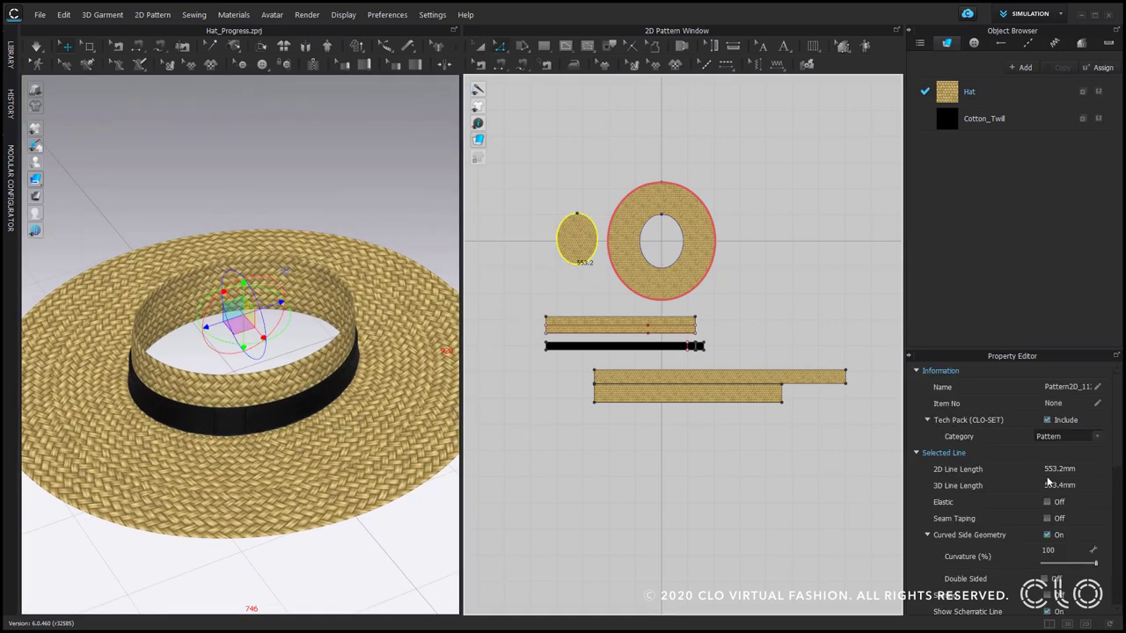
left_click(518, 392)
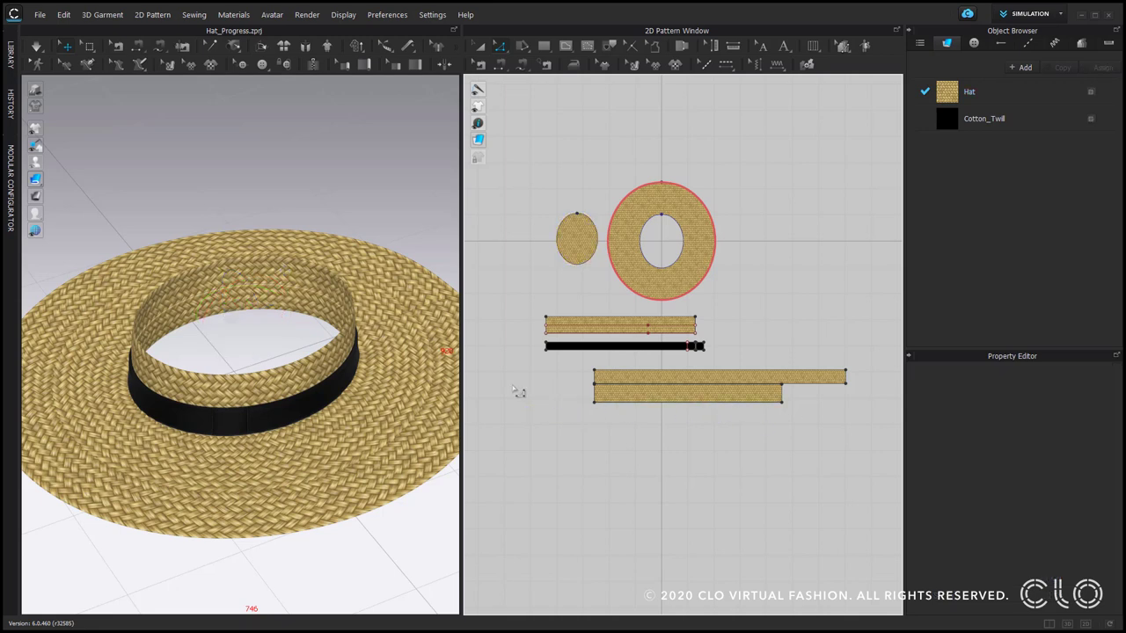
Create a 450 × 25 mm rectangle pattern and place it beside the brim strips.
middle_click_drag(512, 386, 563, 388)
key("s")
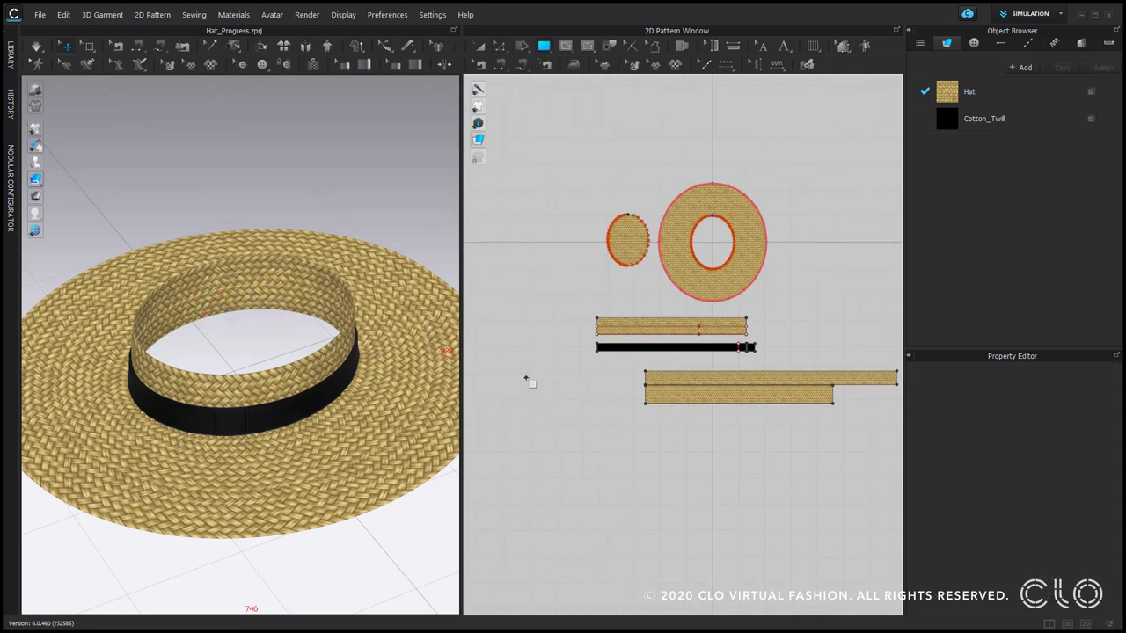
left_click(526, 380)
type("450")
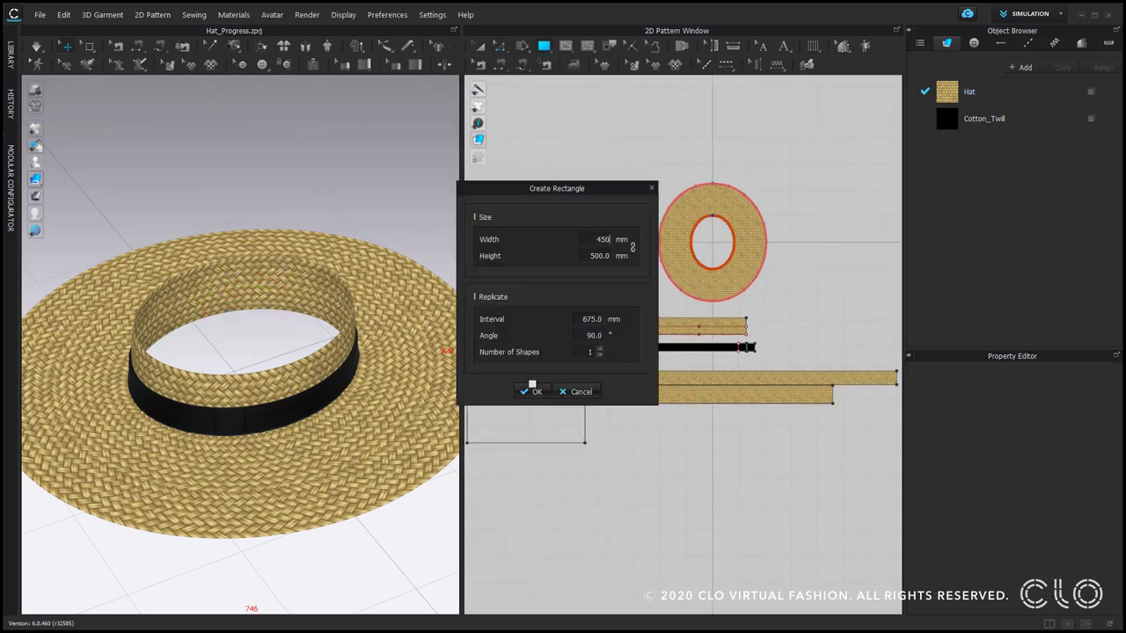
key("Tab")
type("10")
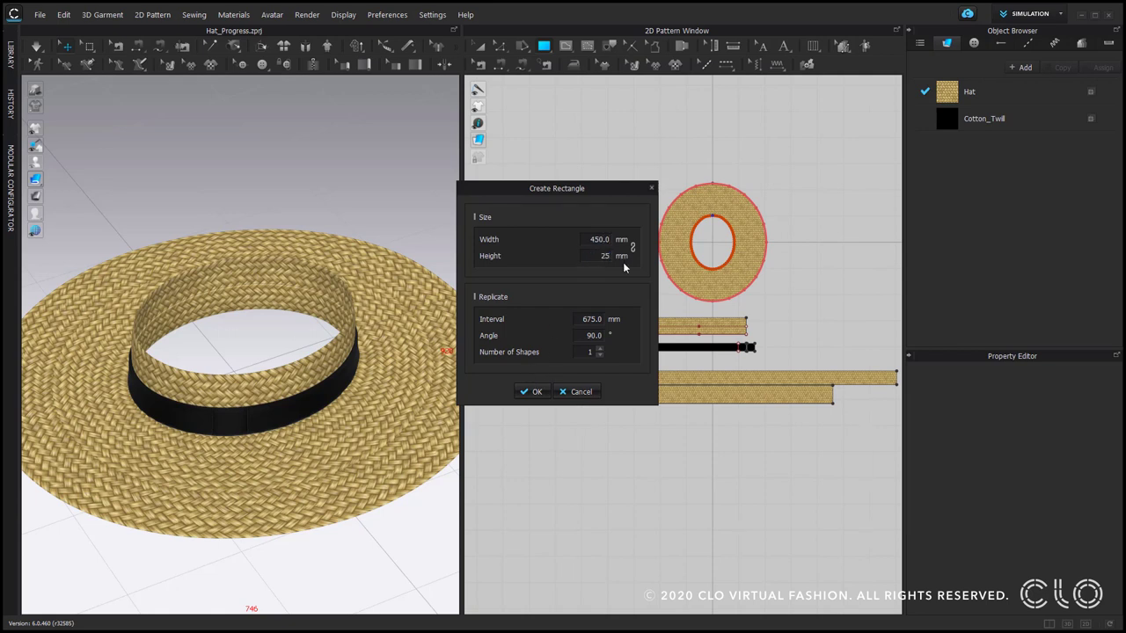
key("Return")
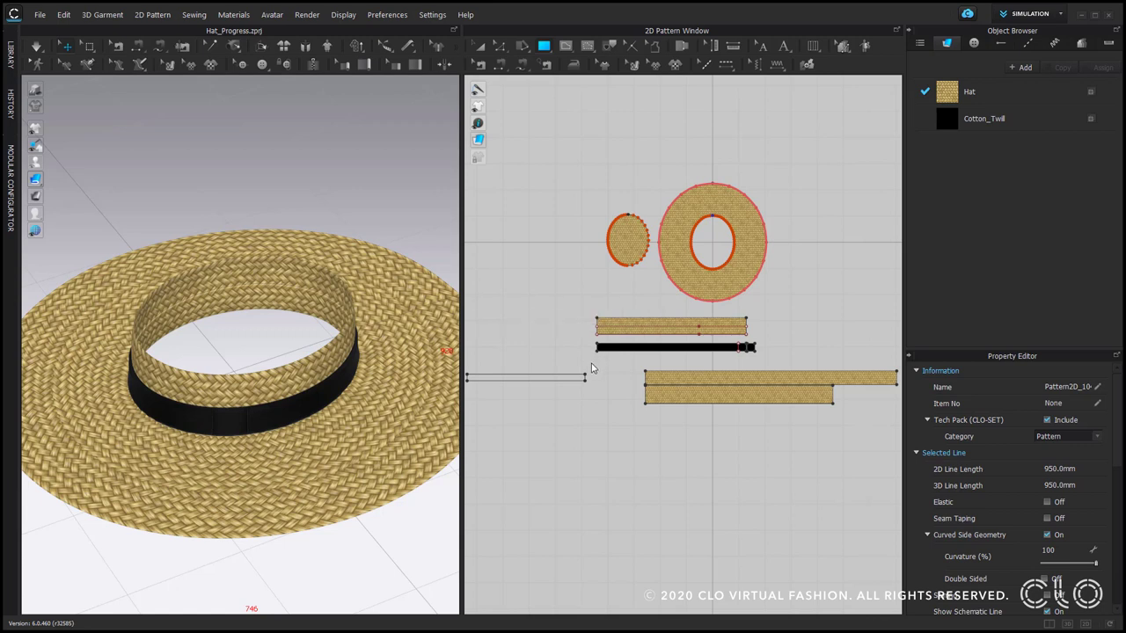
key("a")
left_click(584, 374)
left_click(591, 410)
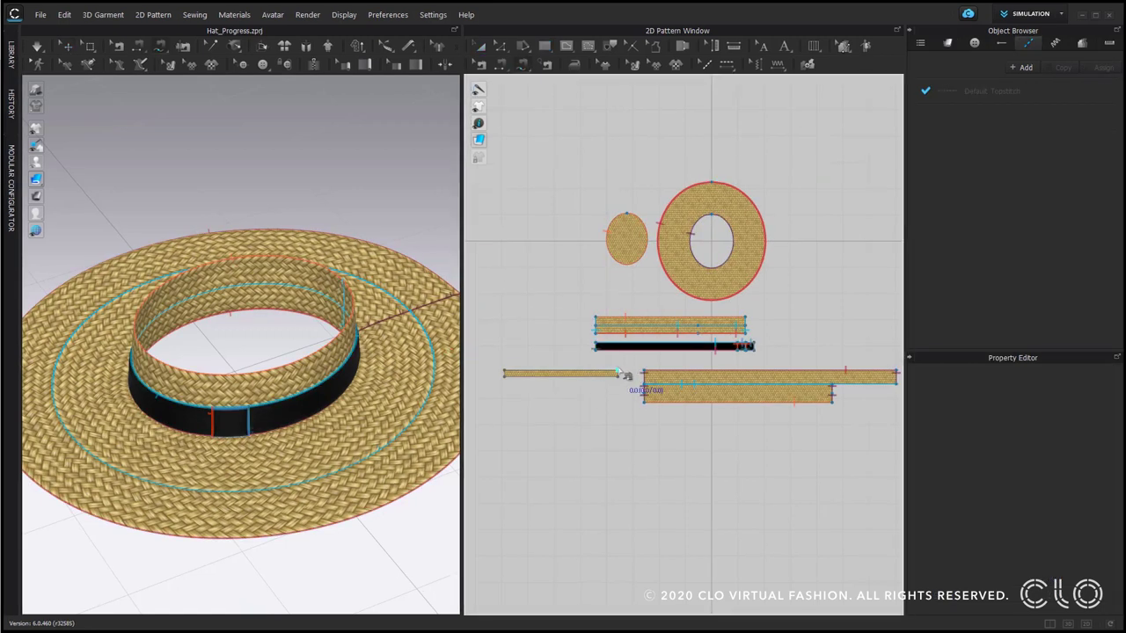
Free-sew the narrow rectangle's upper edge to the upper edge of the crown side strip with a fold angle of 90.
left_click(619, 372)
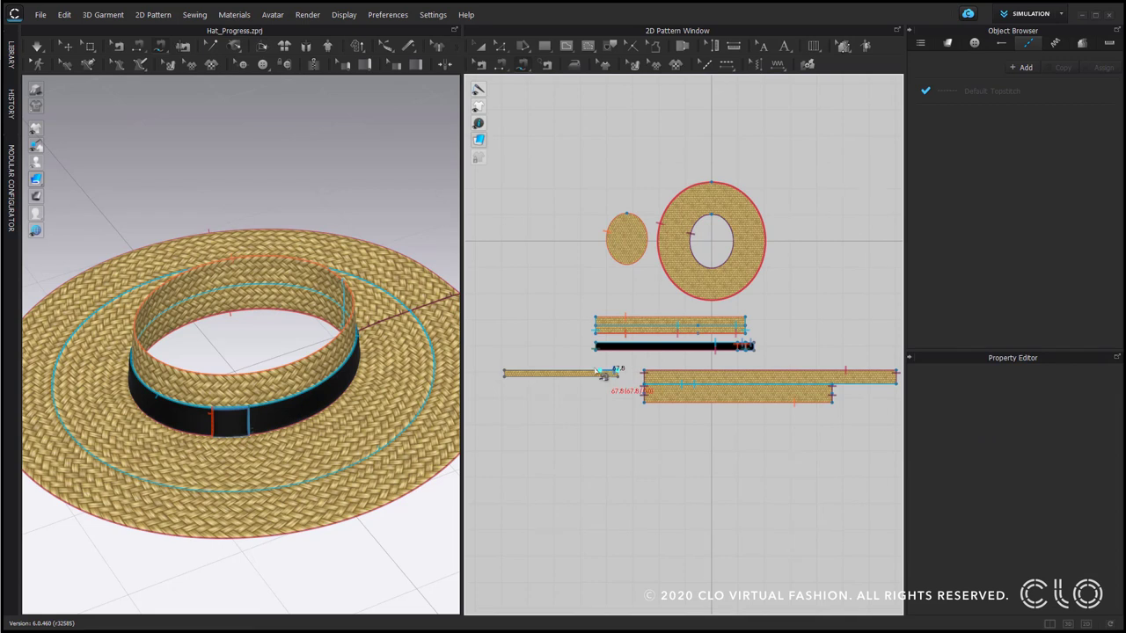
left_click(512, 375)
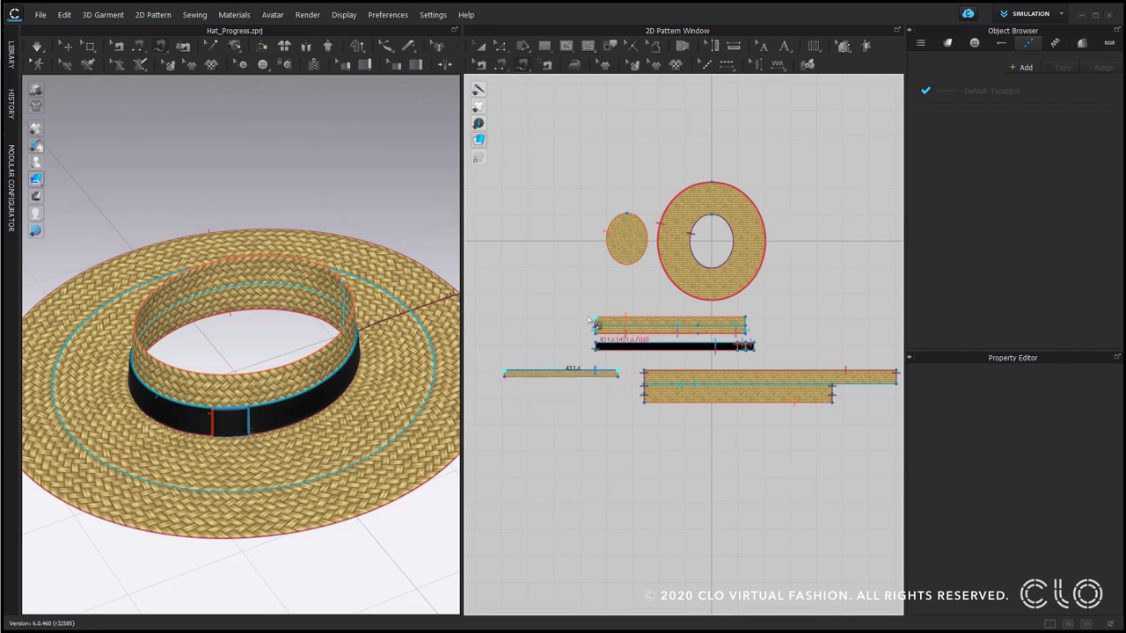
left_click(754, 323)
left_click(1089, 431)
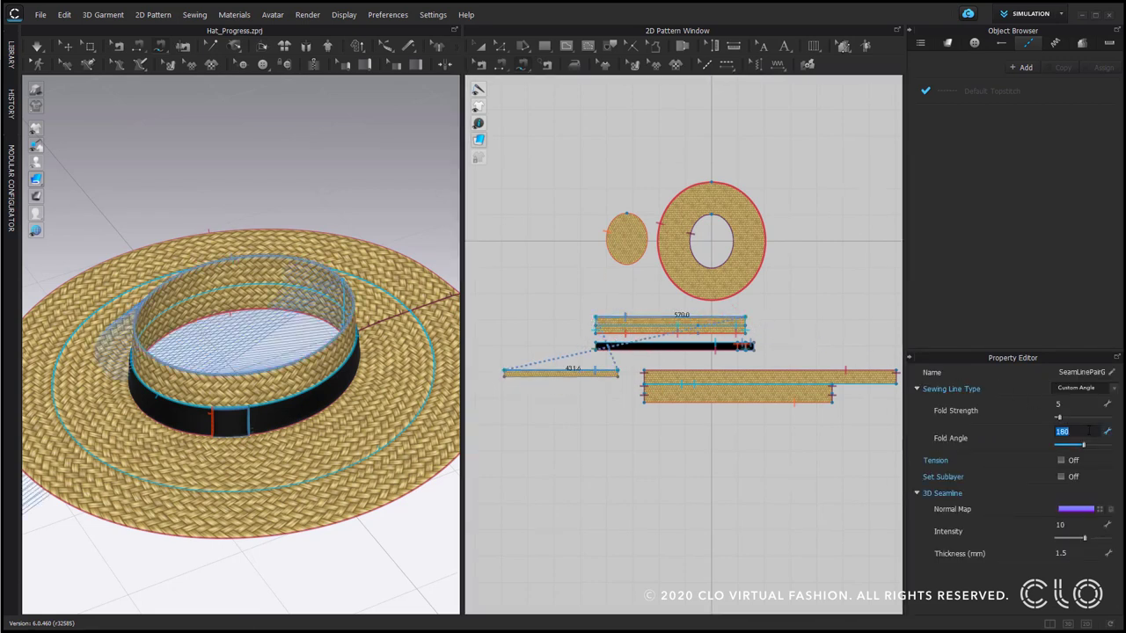
key("Return")
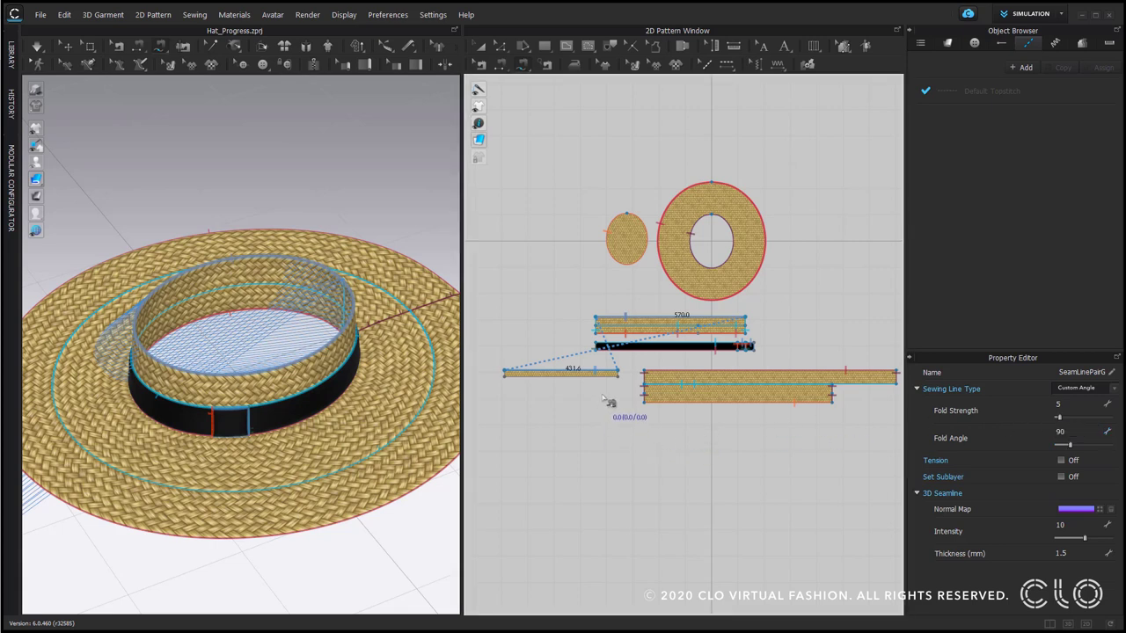
Sew the narrow rectangle's two short ends together to close it into a ring.
left_click(620, 373)
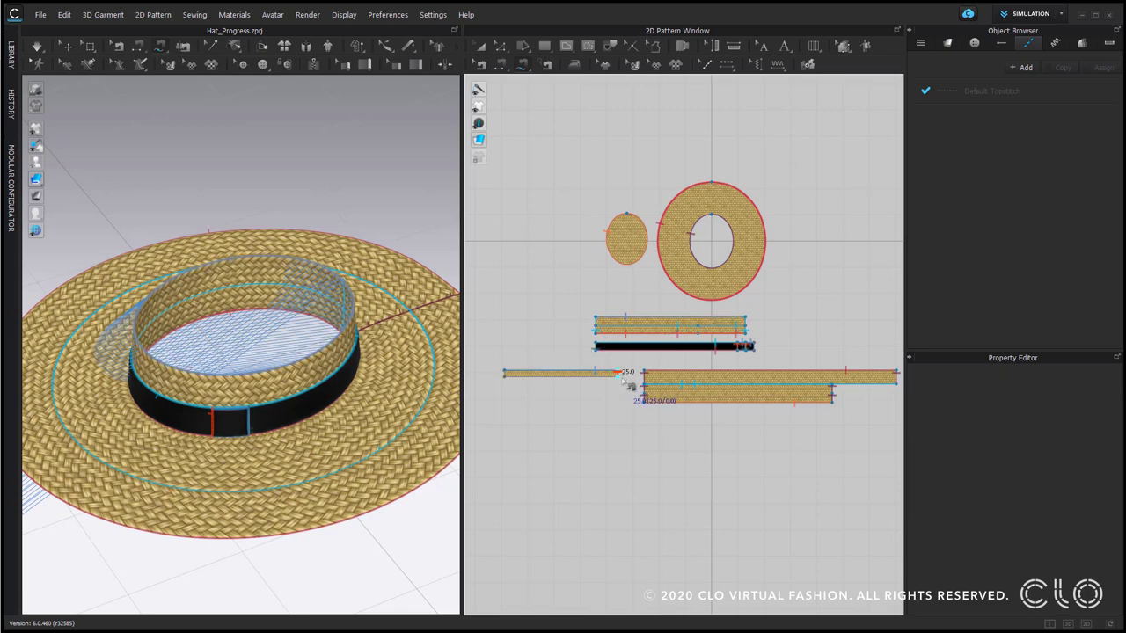
left_click(504, 374)
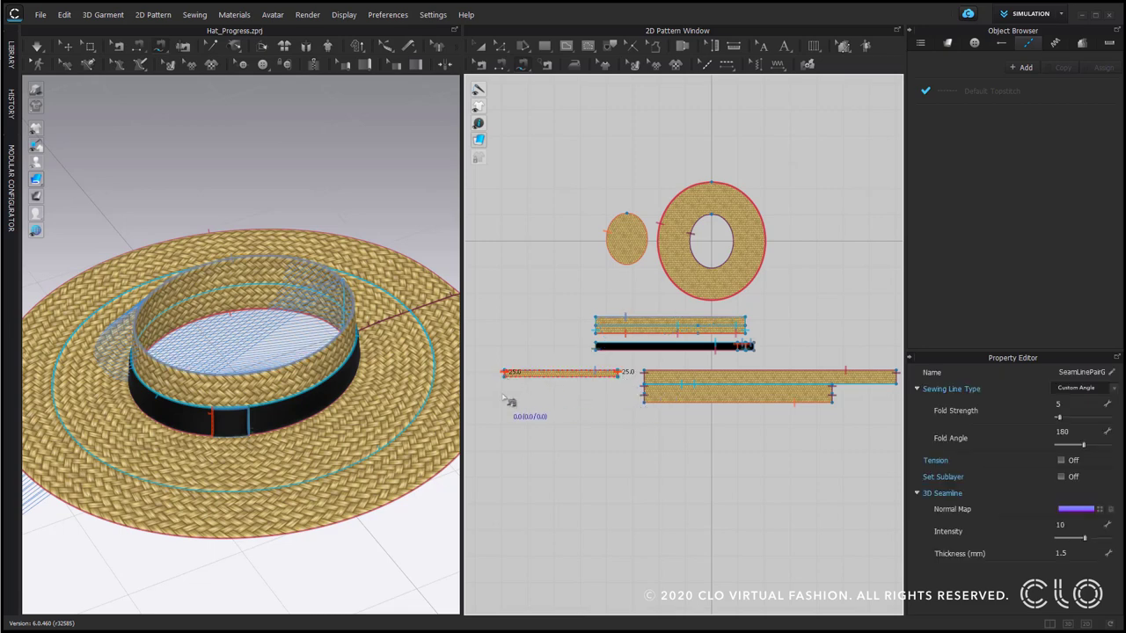
key("a")
Set the additional collision thickness to 0.1 mm for both the narrow rectangle and the oval crown top.
left_click(549, 376)
left_click(633, 239, "shift")
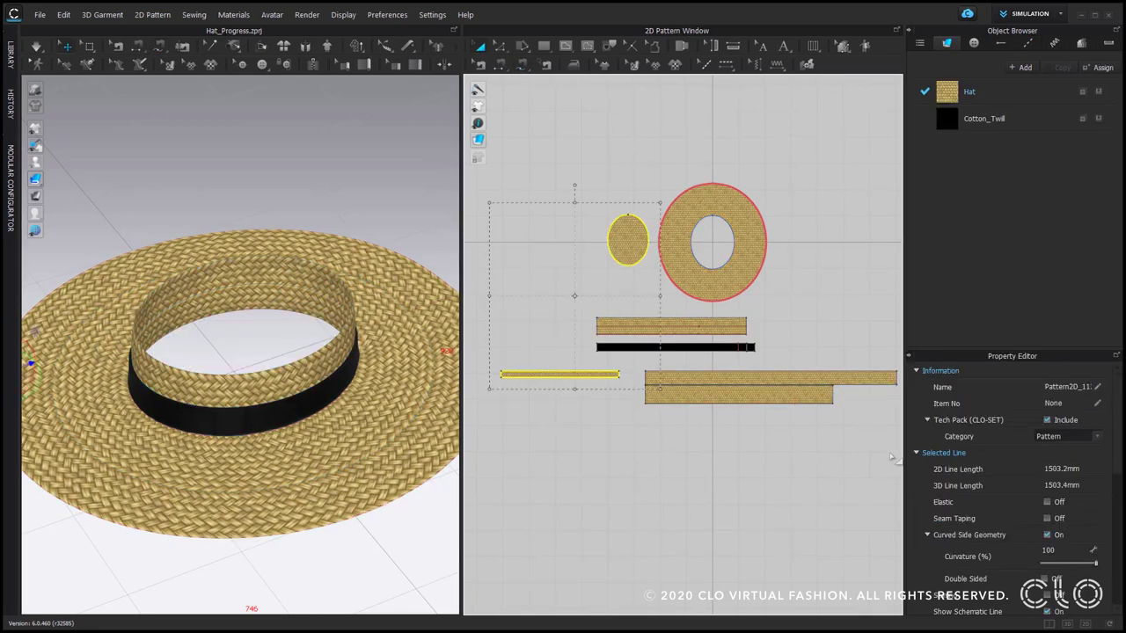
scroll(1065, 522, "down", 5)
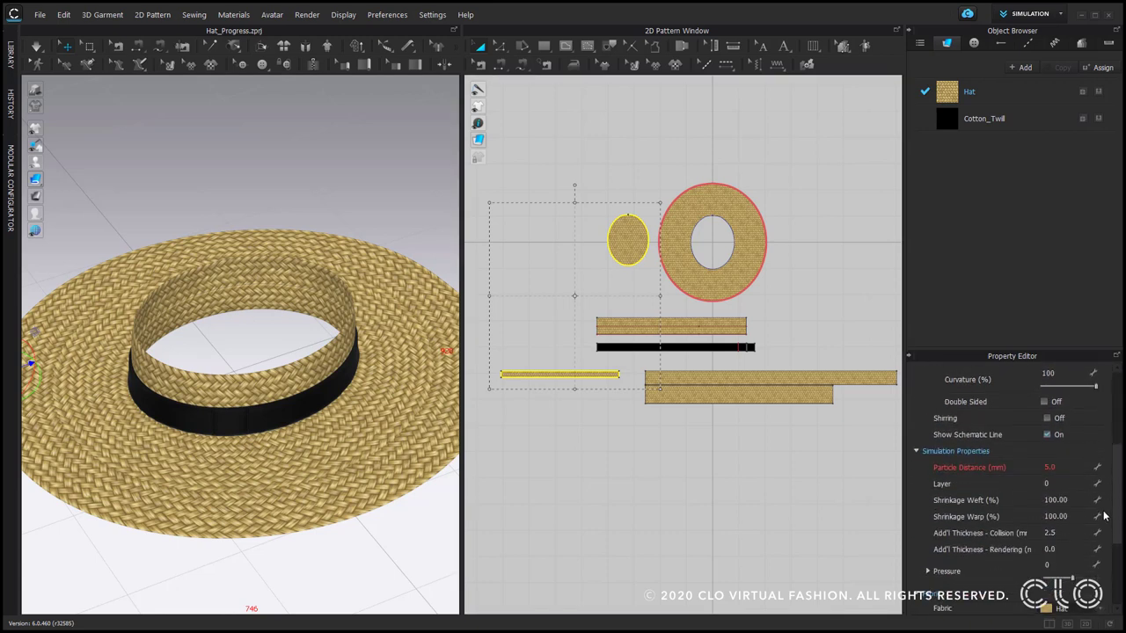
left_click(1065, 519)
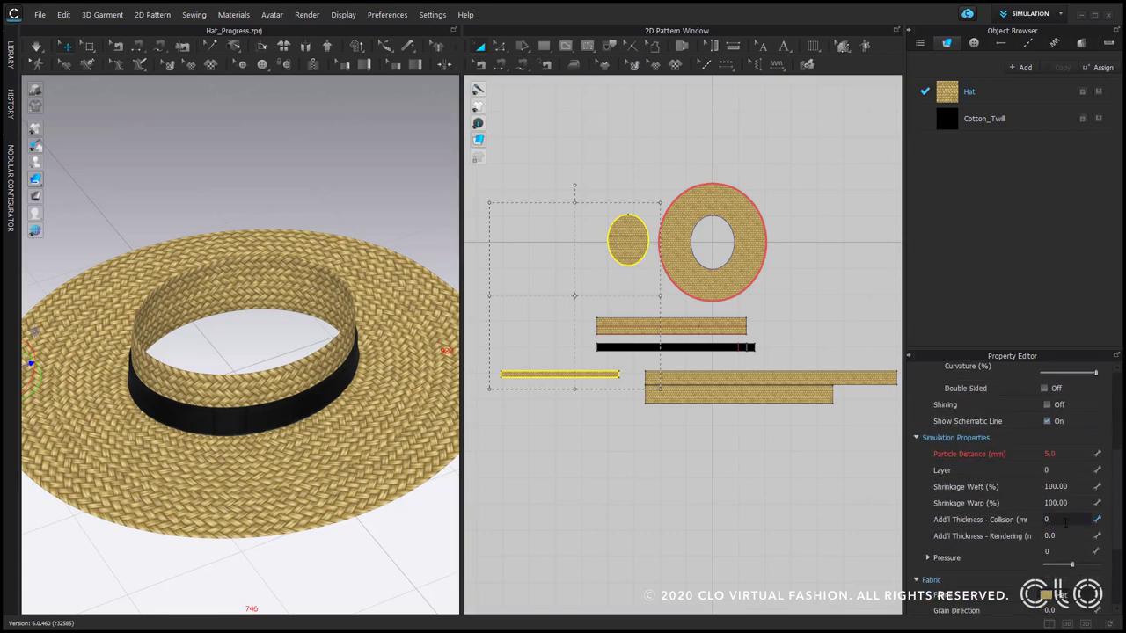
type("0.1")
key("Return")
left_click(628, 448)
Arrange the narrow strip onto the crown's open edge with Superimpose (Over) and simulate it briefly.
left_click(593, 376)
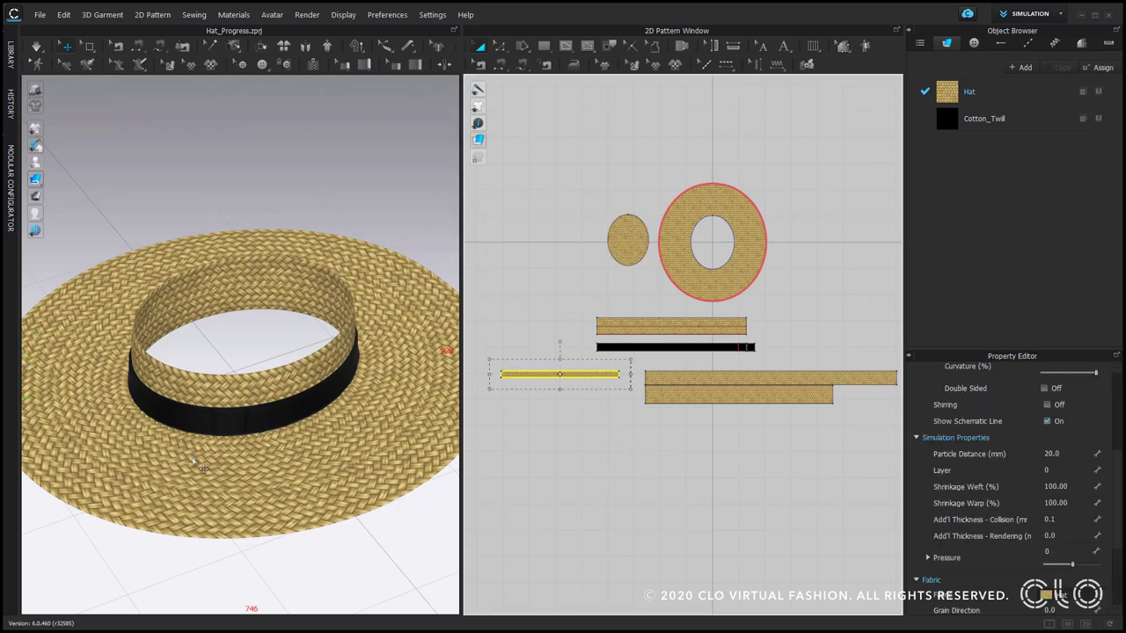
scroll(333, 429, "down", 5)
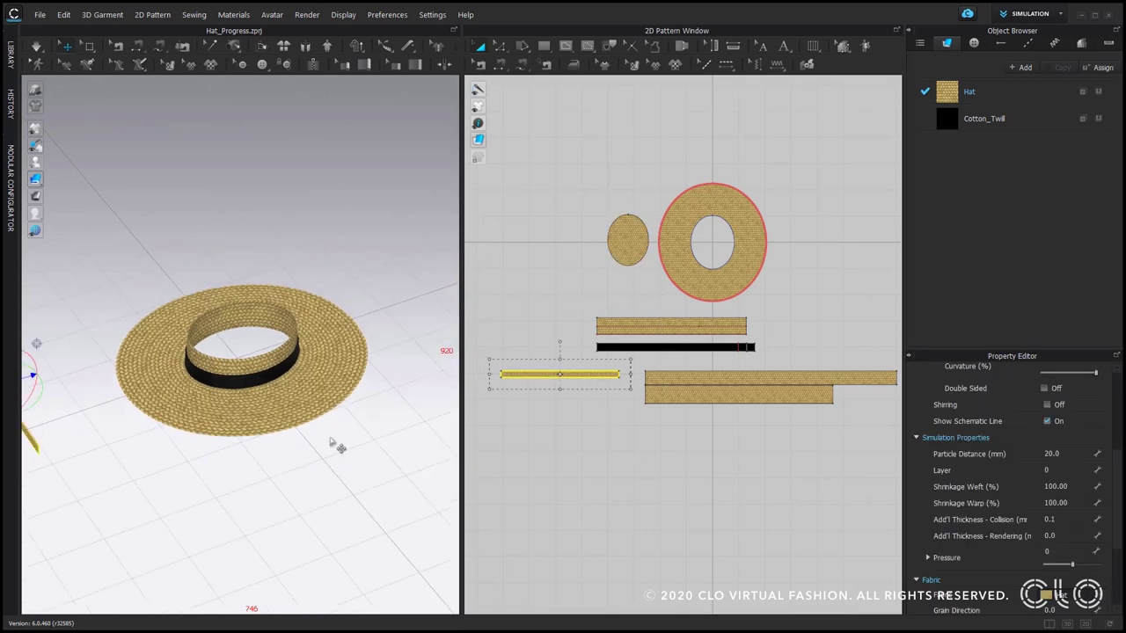
right_click(41, 388)
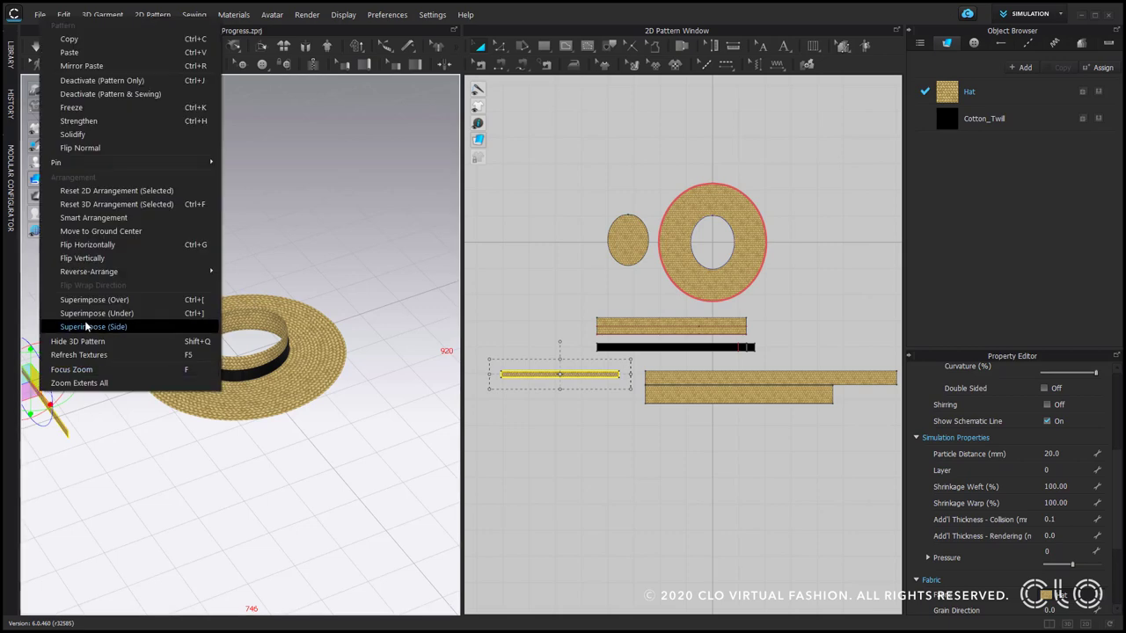
left_click(110, 302)
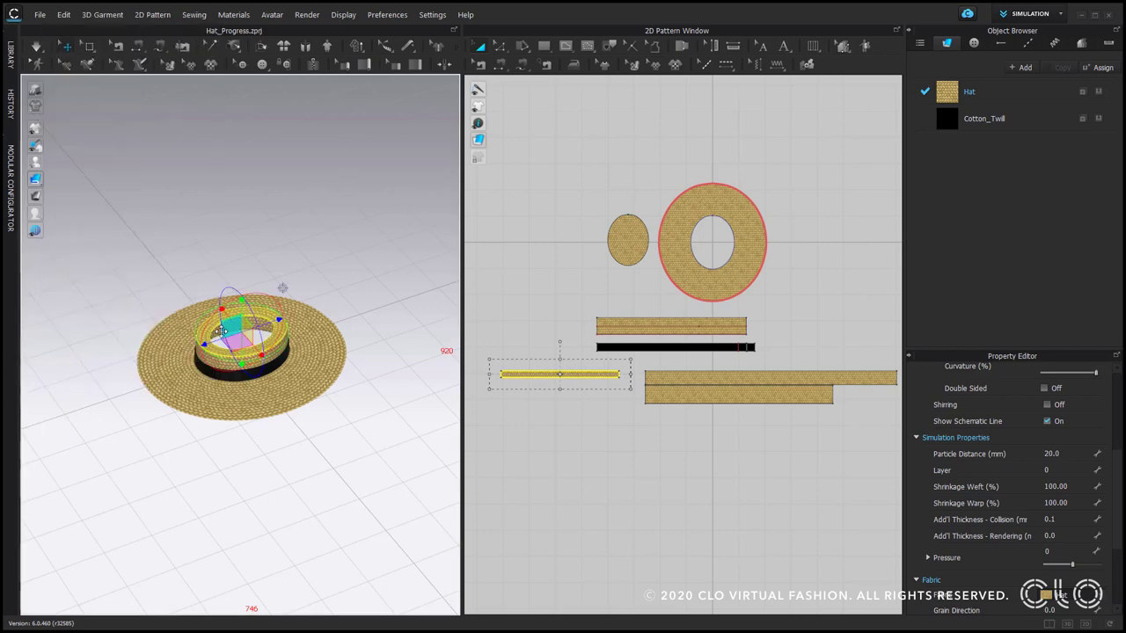
scroll(225, 339, "up", 5)
key("space")
key("space")
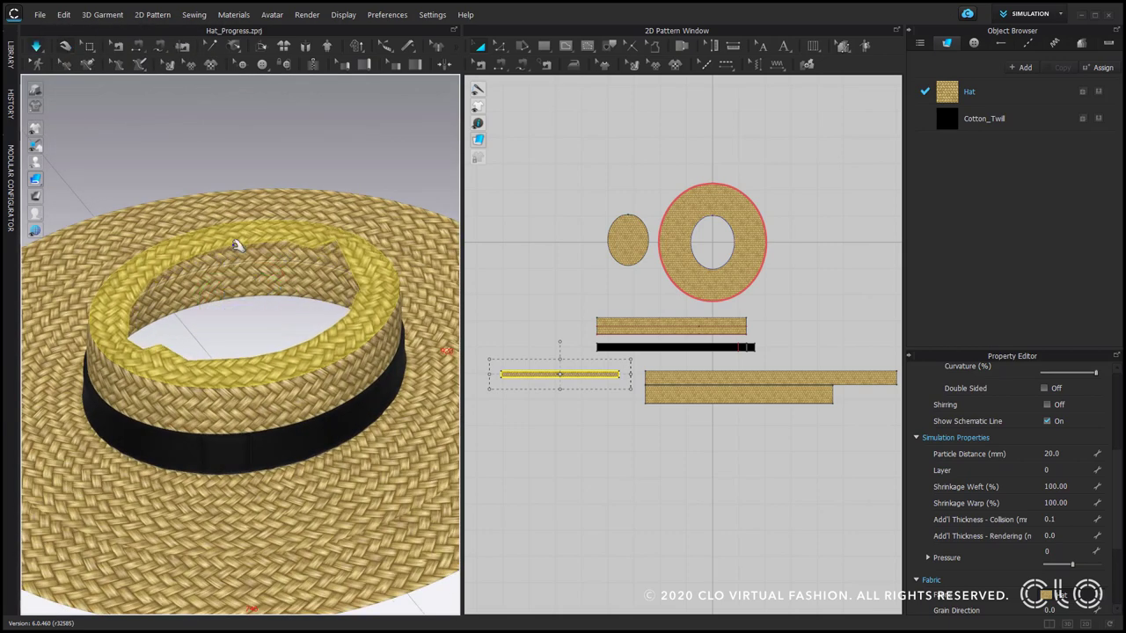
left_click(543, 323)
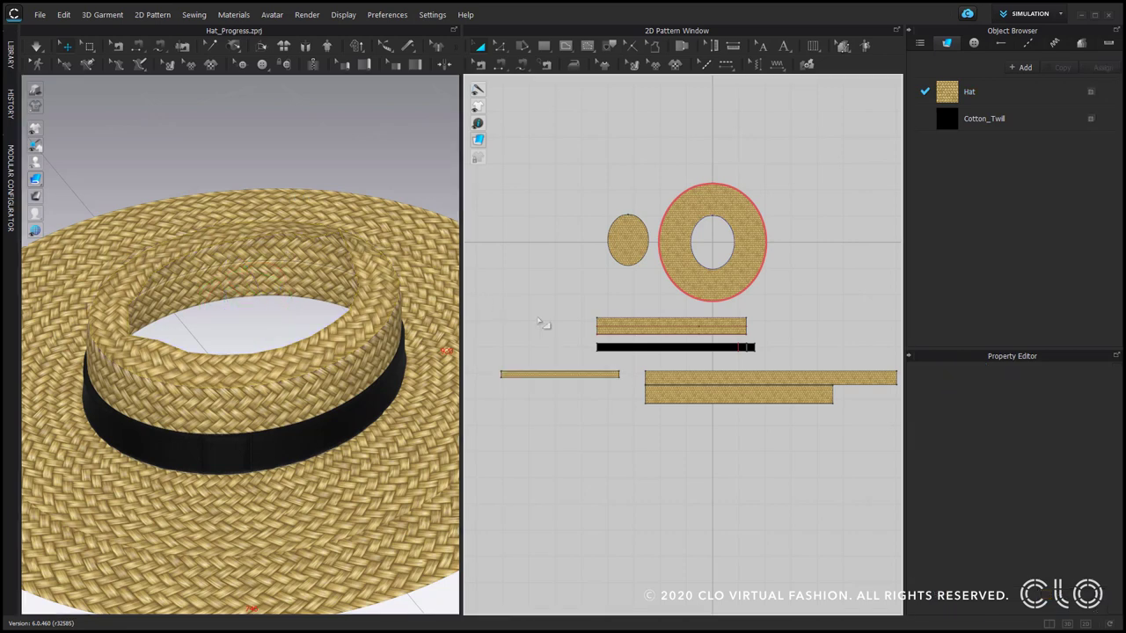
Turn on Elastic for the lower edge of the narrow 450 mm strip with a ratio of 80, and simulate it.
left_click(547, 377)
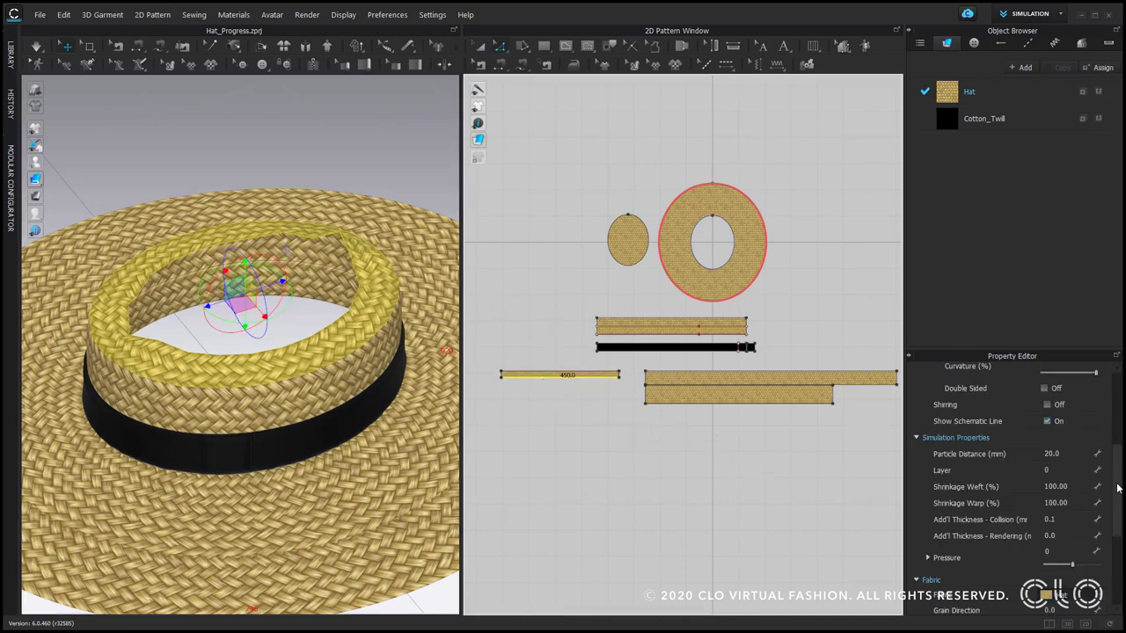
scroll(1089, 439, "up", 4)
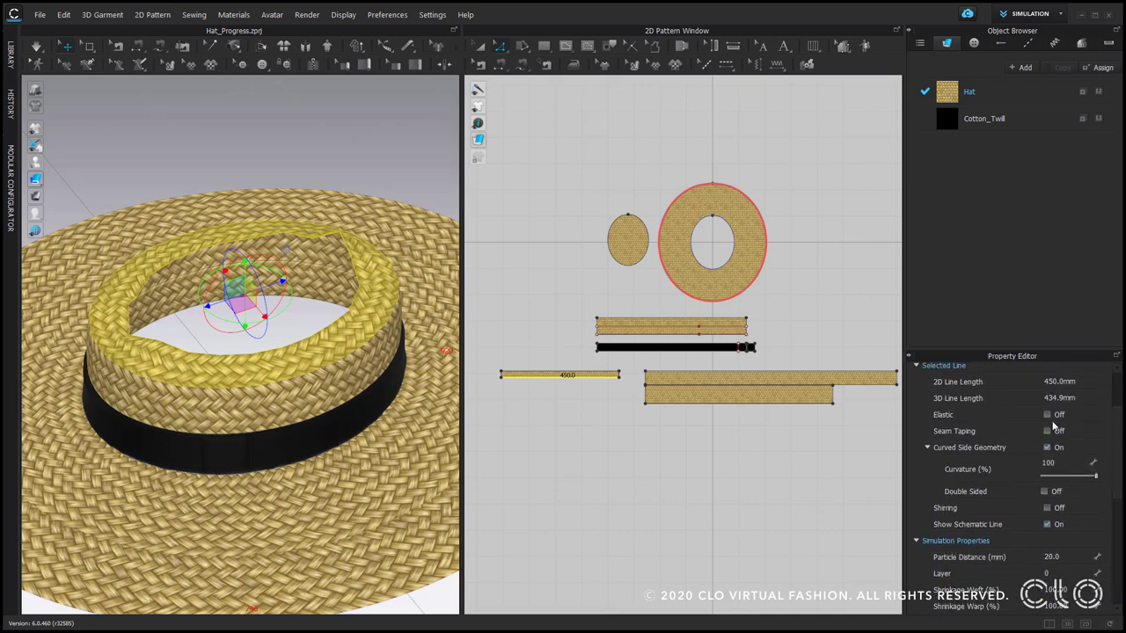
left_click(1048, 415)
left_click(1070, 459)
left_click(843, 467)
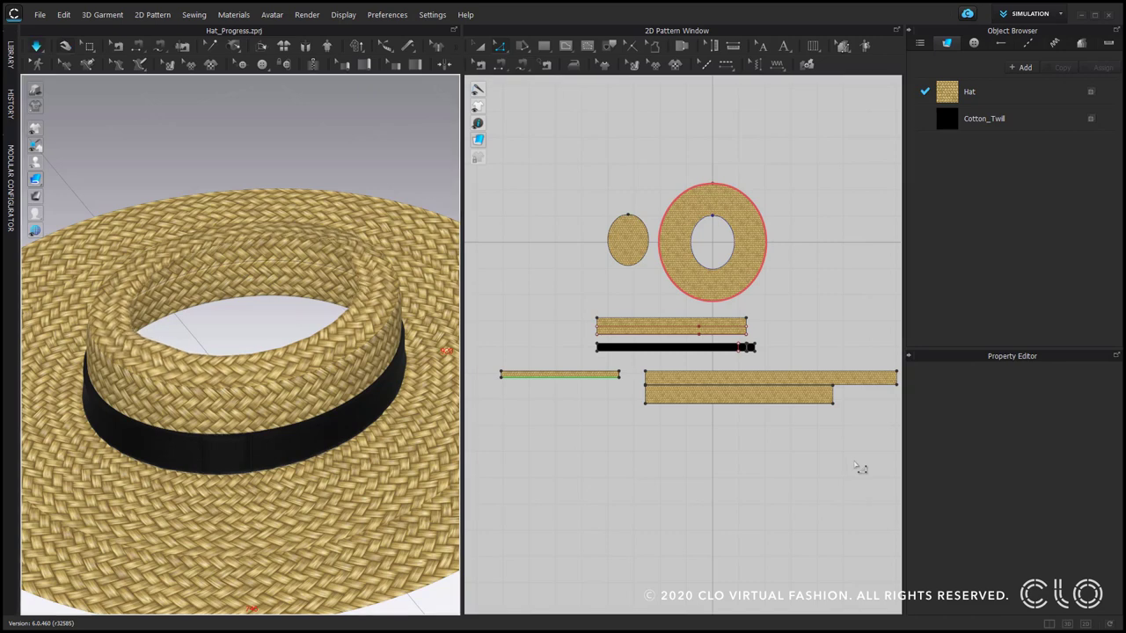
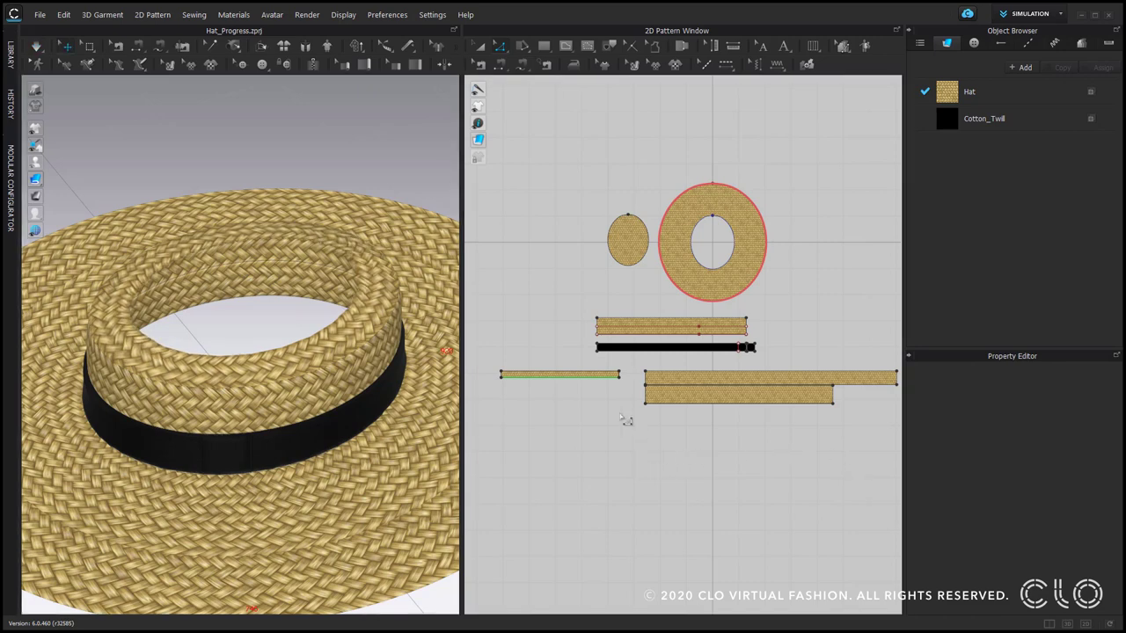
Duplicate the narrow strip directly below itself and shorten the copy from its left end to an outline length of about 695 mm.
key("a")
left_click(574, 376)
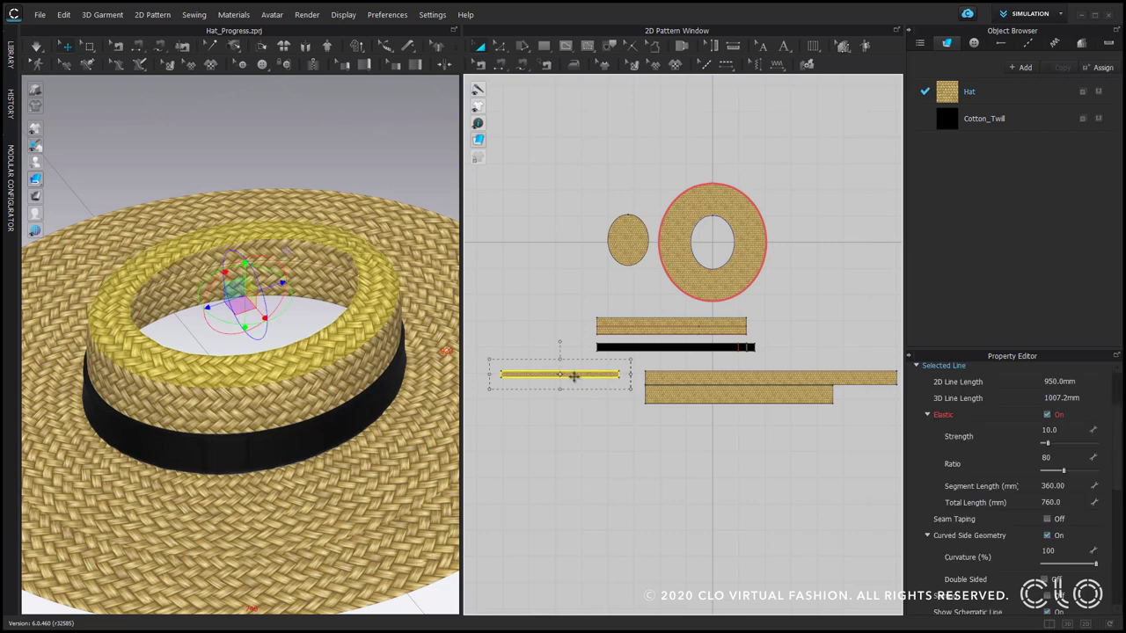
left_click_drag(574, 375, 560, 389)
left_click(553, 392)
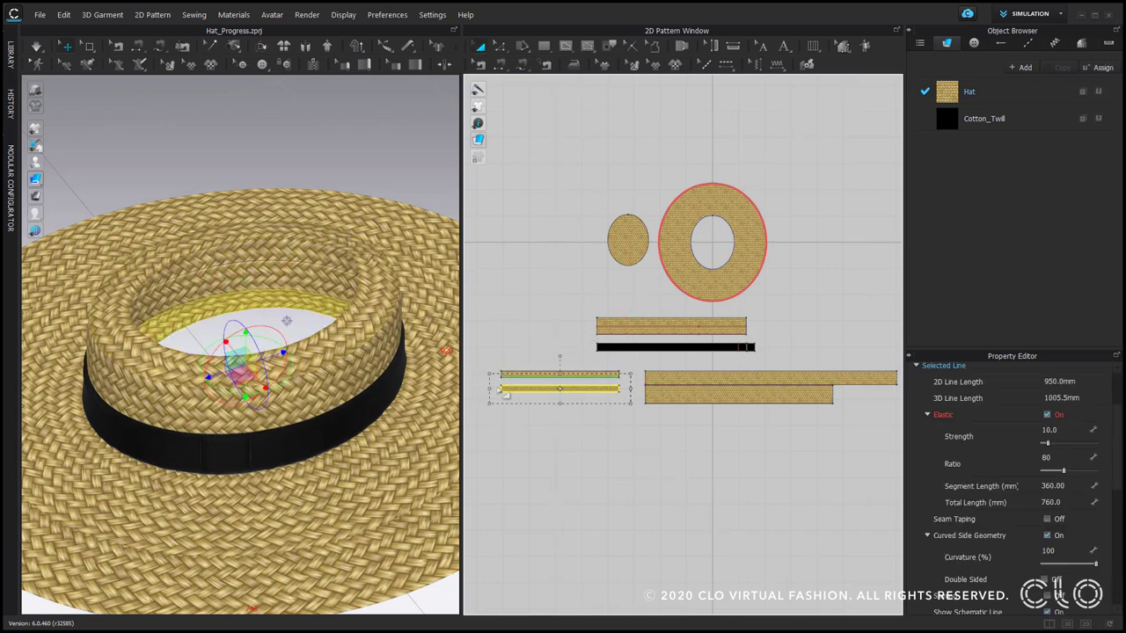
left_click_drag(526, 389, 529, 389)
left_click(546, 424)
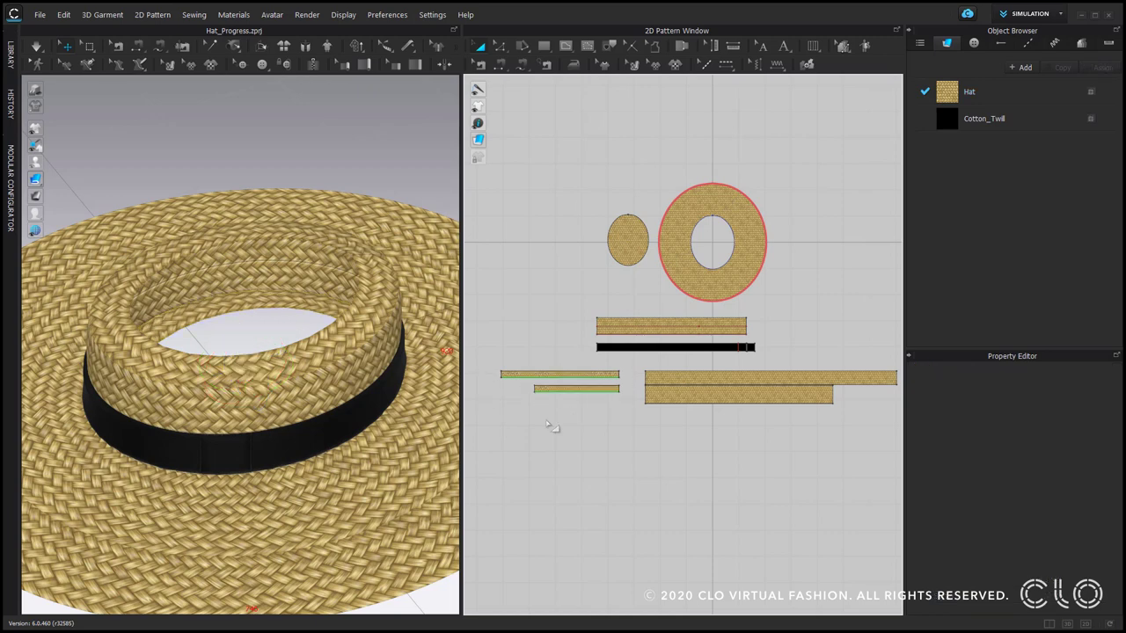
Sew the second strip's upper edge to the first narrow strip's lower edge with a 3D seamline intensity of 0.
key("b")
left_click(611, 376)
left_click(607, 388)
left_click(1064, 524)
key("Return")
key("a")
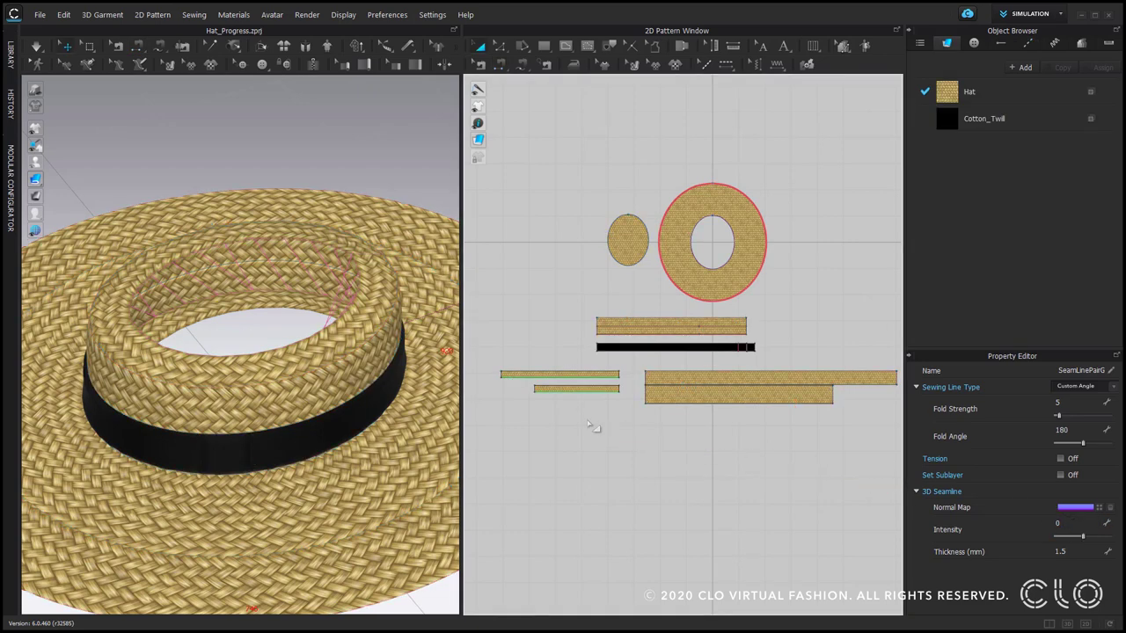
Arrange the second strip inside the crown opening with Superimpose (Side) and simulate it.
left_click(579, 388)
right_click(242, 357)
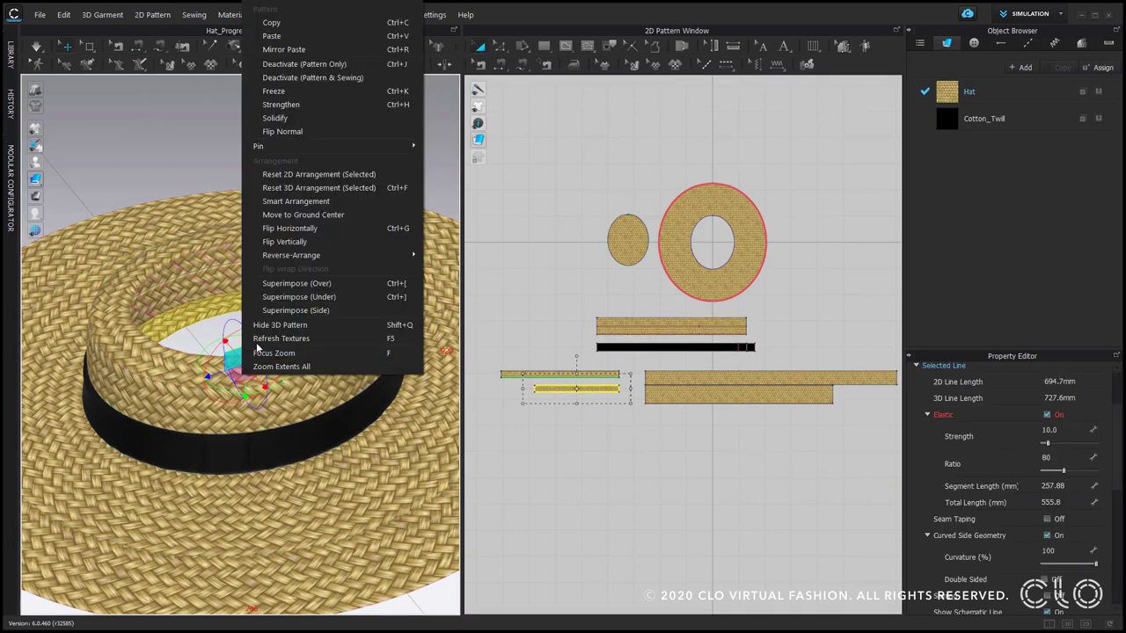
left_click(290, 311)
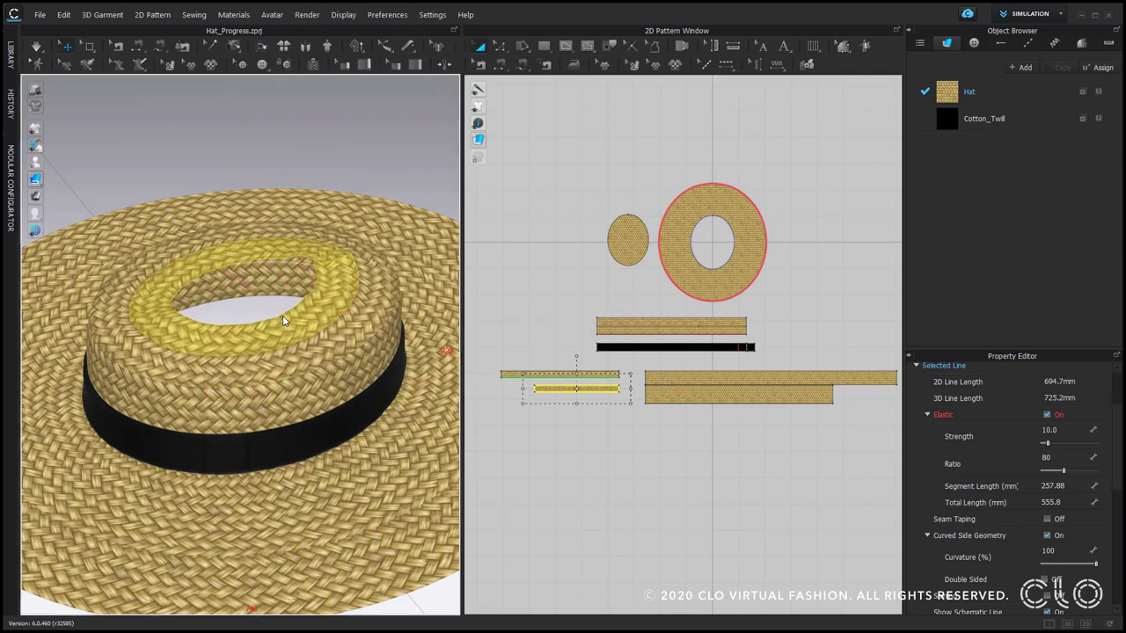
left_click(604, 446)
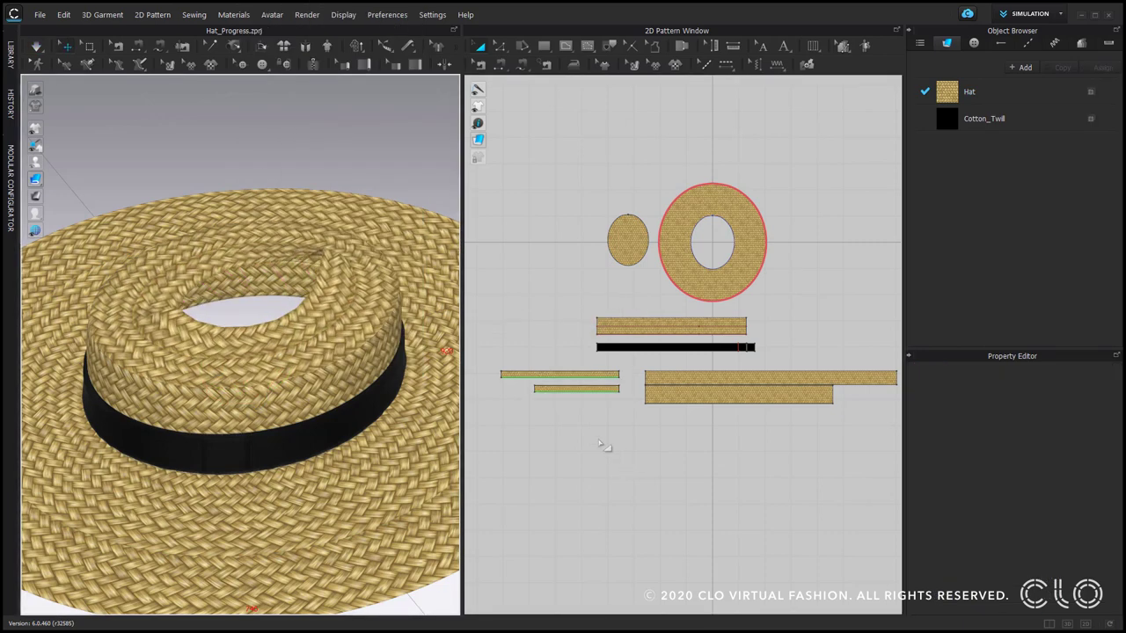
Shorten the second strip from its left end to about 278 mm and reduce its height from the lower side.
left_click(581, 393)
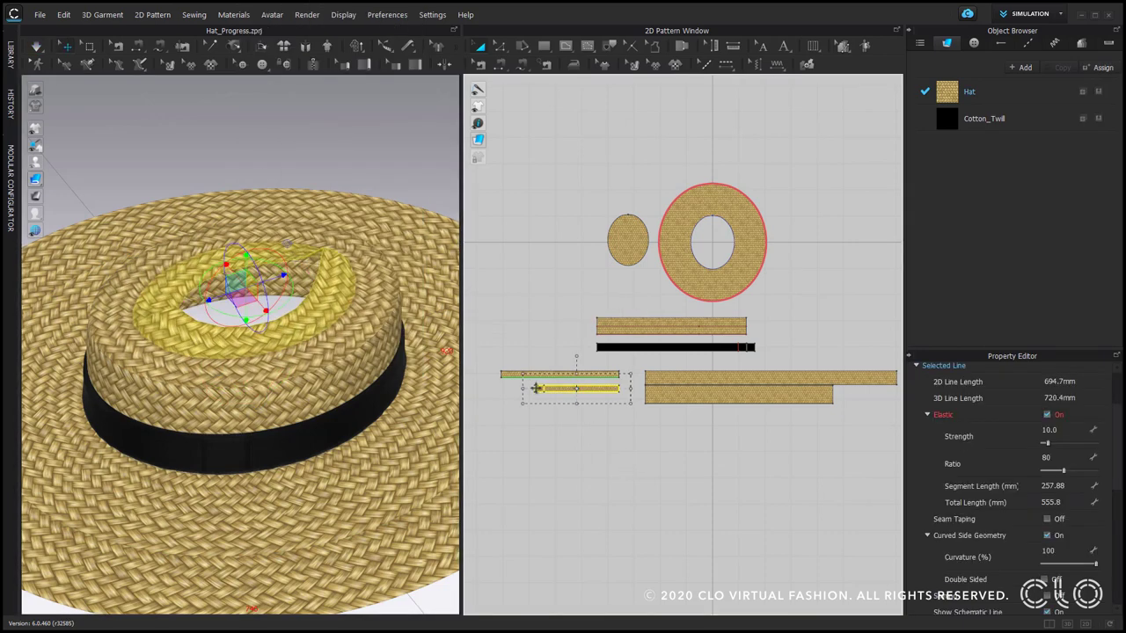
left_click(545, 428)
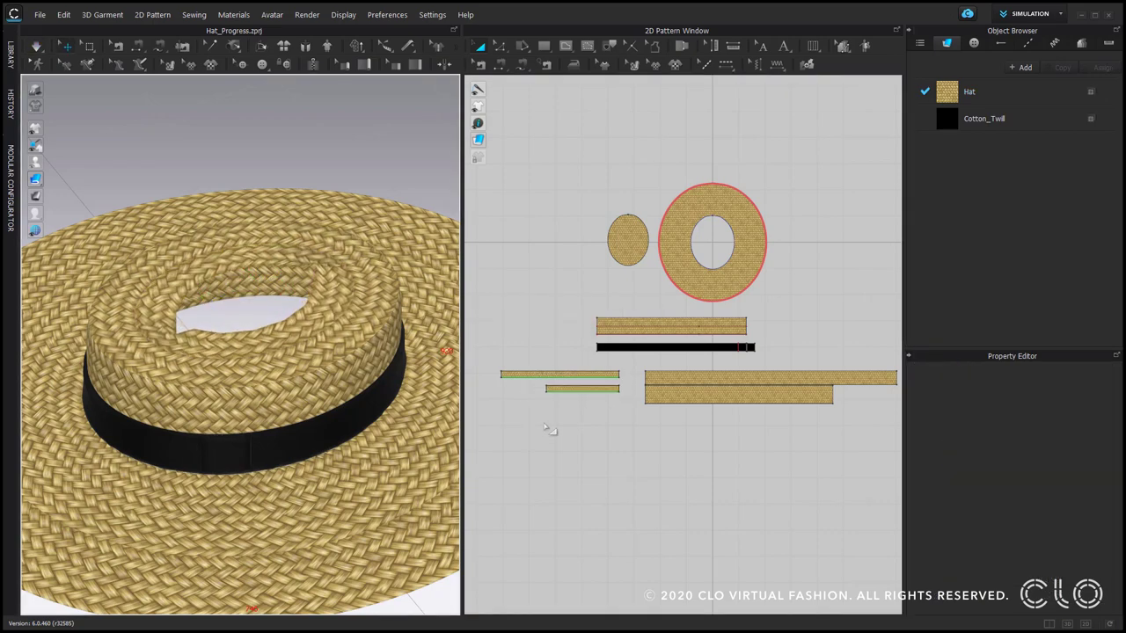
right_click_drag(309, 370, 295, 433)
scroll(593, 400, "up", 3)
left_click(579, 378)
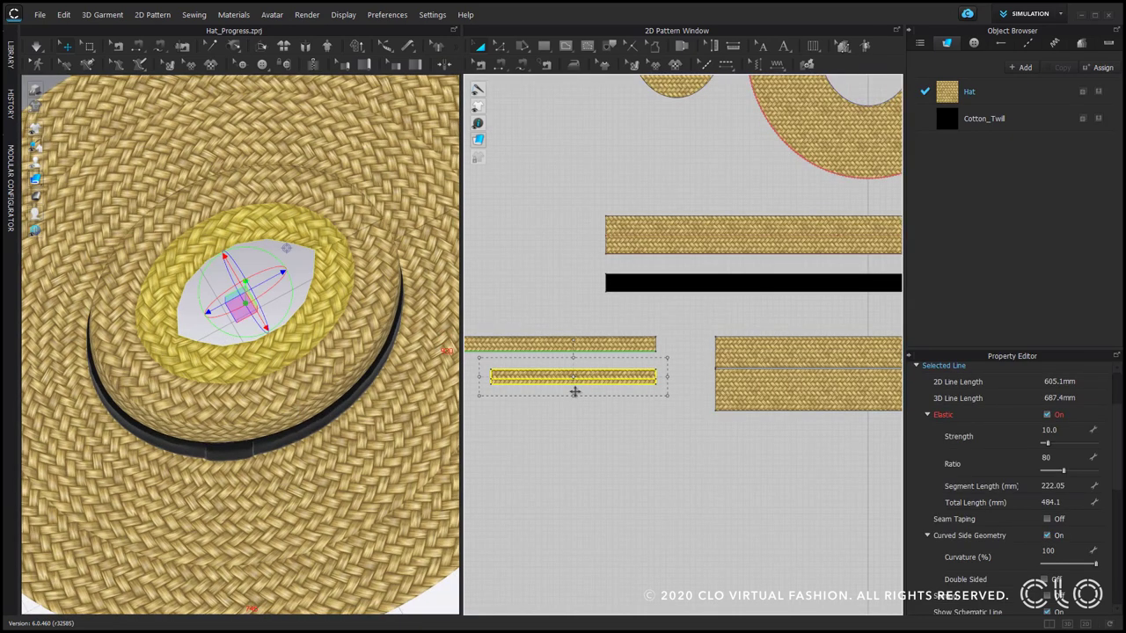
left_click(574, 401)
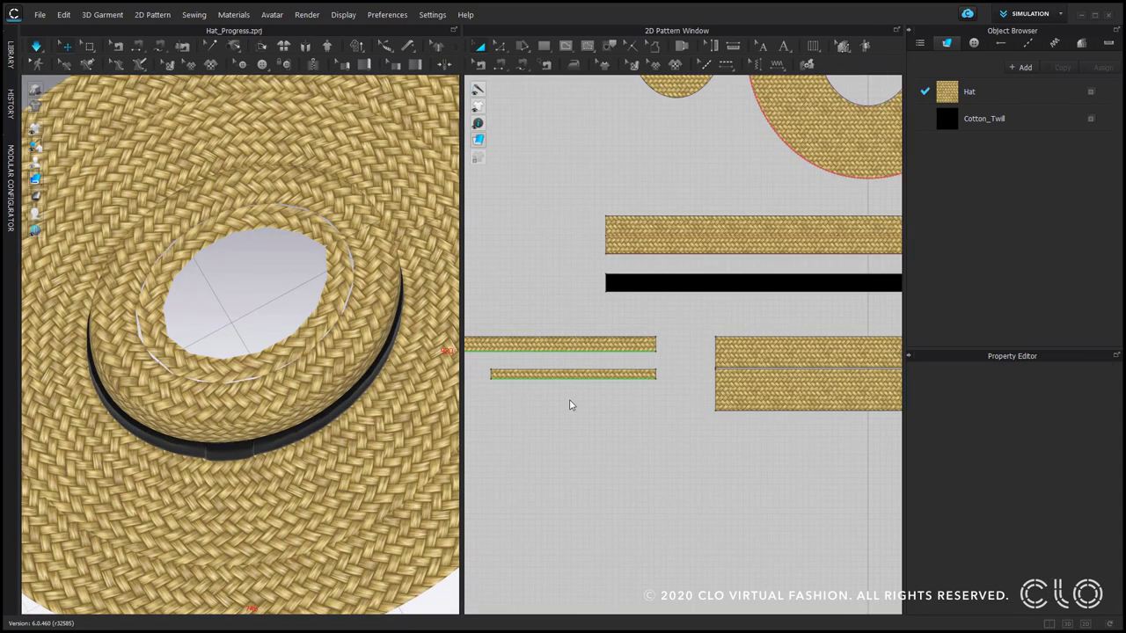
Duplicate the second strip directly below itself and shorten the copy from its left end to about 227 mm.
left_click(570, 377)
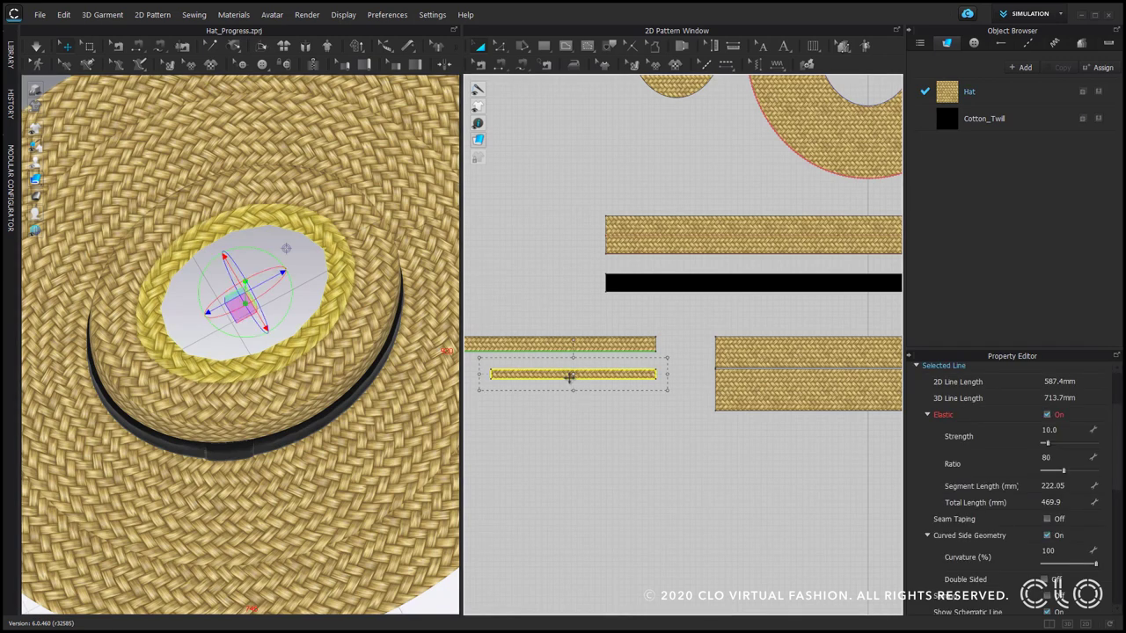
left_click_drag(570, 376, 575, 402)
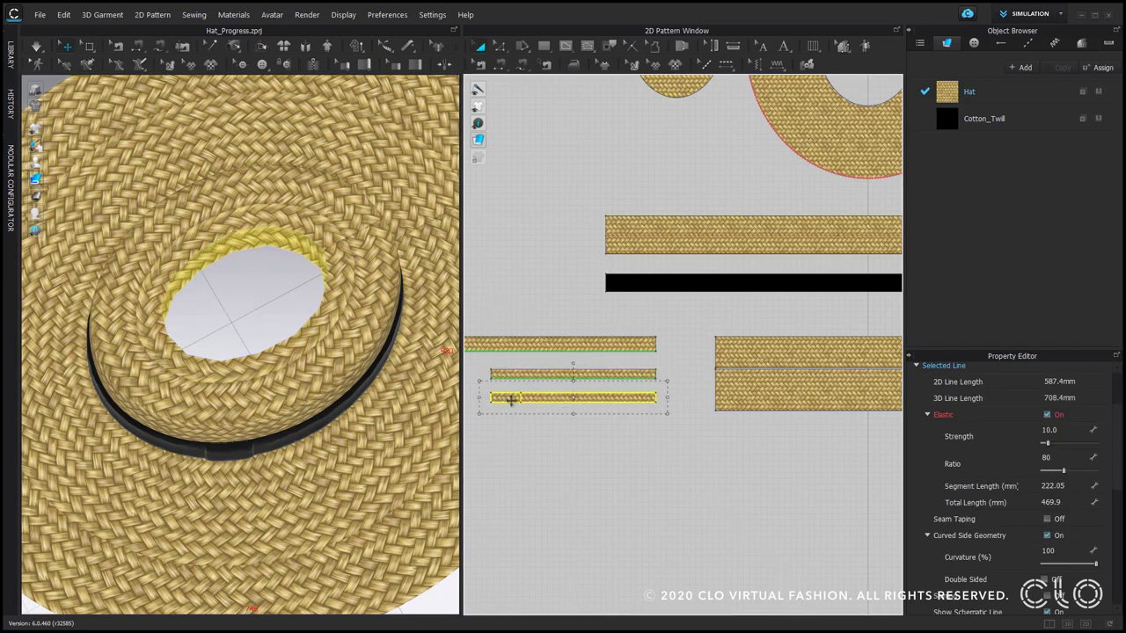
key("Delete")
Sew the third strip's upper edge to the second strip's lower edge with a 3D seamline intensity of 0.
key("n")
left_click(548, 394)
left_click(557, 392)
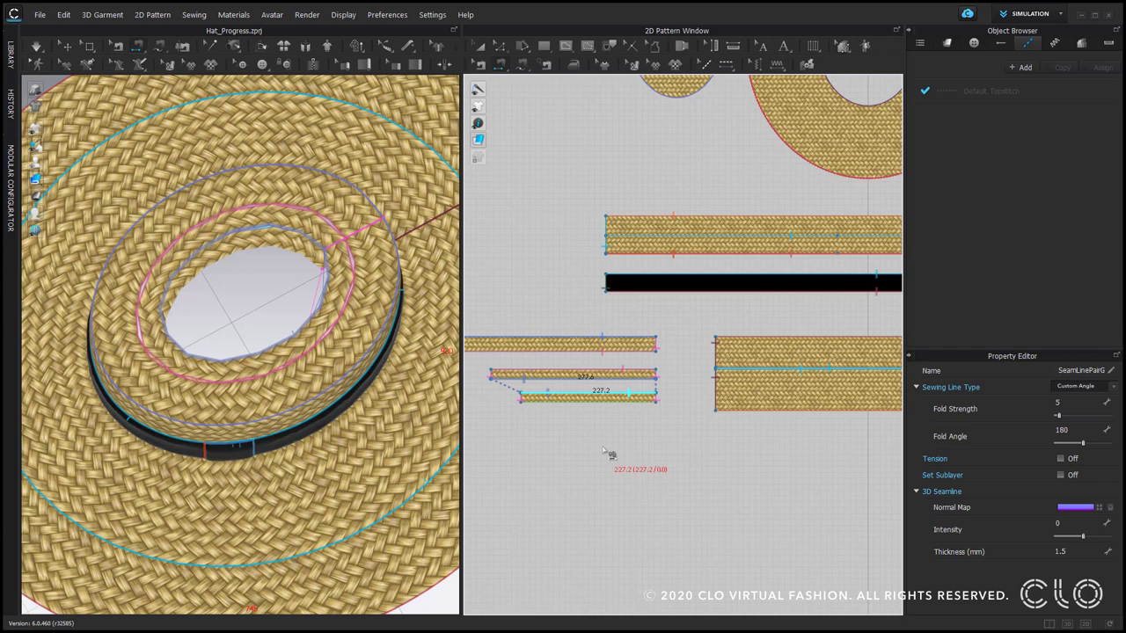
Arrange the third strip inside the crown opening with Superimpose (Side) and simulate it.
key("a")
left_click(590, 398)
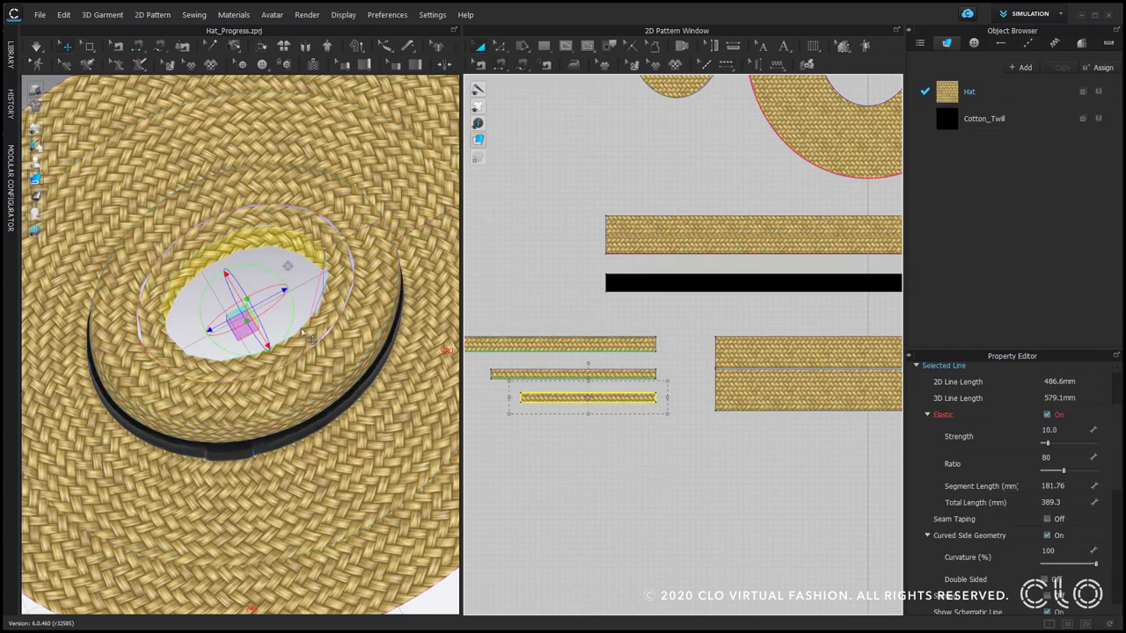
right_click(238, 314)
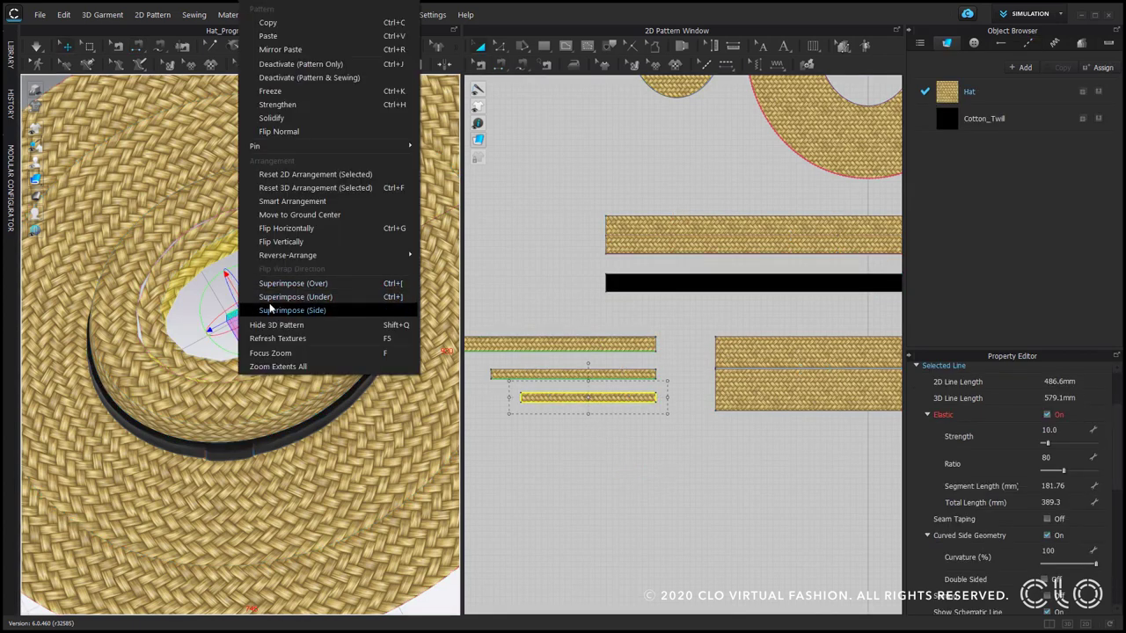
left_click(271, 305)
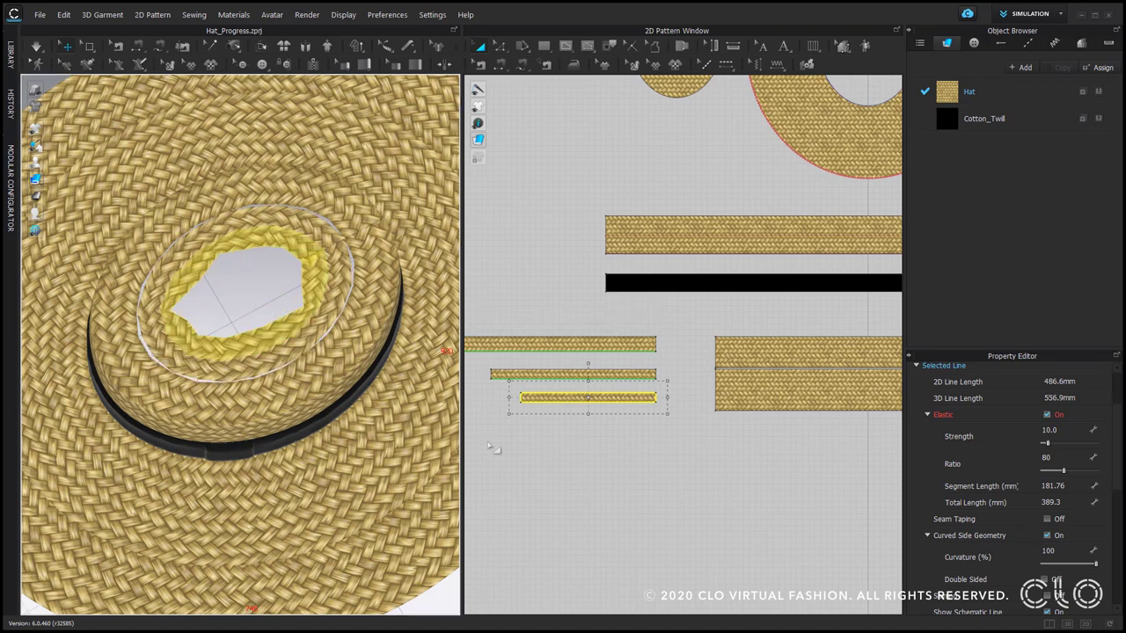
left_click(536, 466)
key("space")
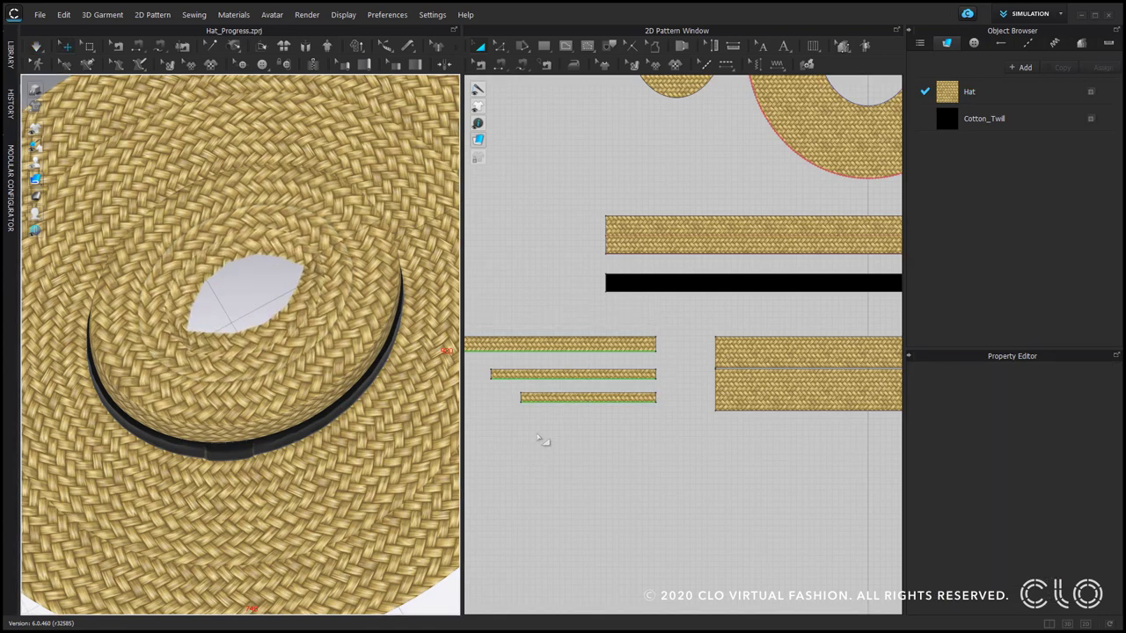
Increase the second strip's height slightly by stretching it upward.
left_click(576, 373)
left_click_drag(575, 356, 576, 353)
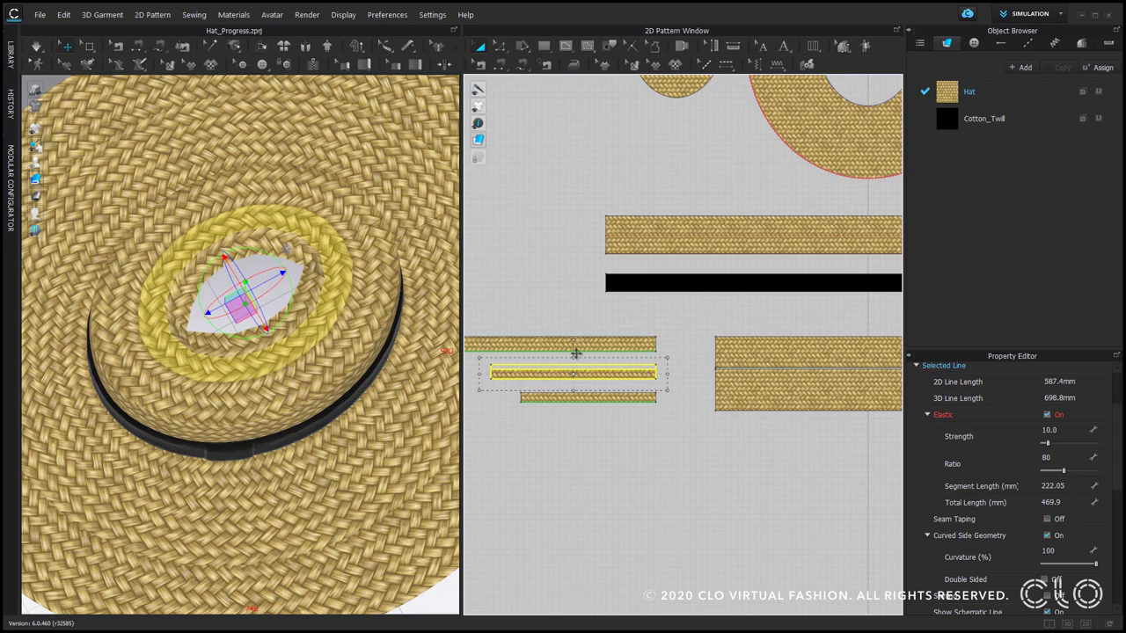
left_click(581, 435)
Shorten the third strip from its left end to about 162 mm while the simulation tightens the crown opening.
left_click(518, 398)
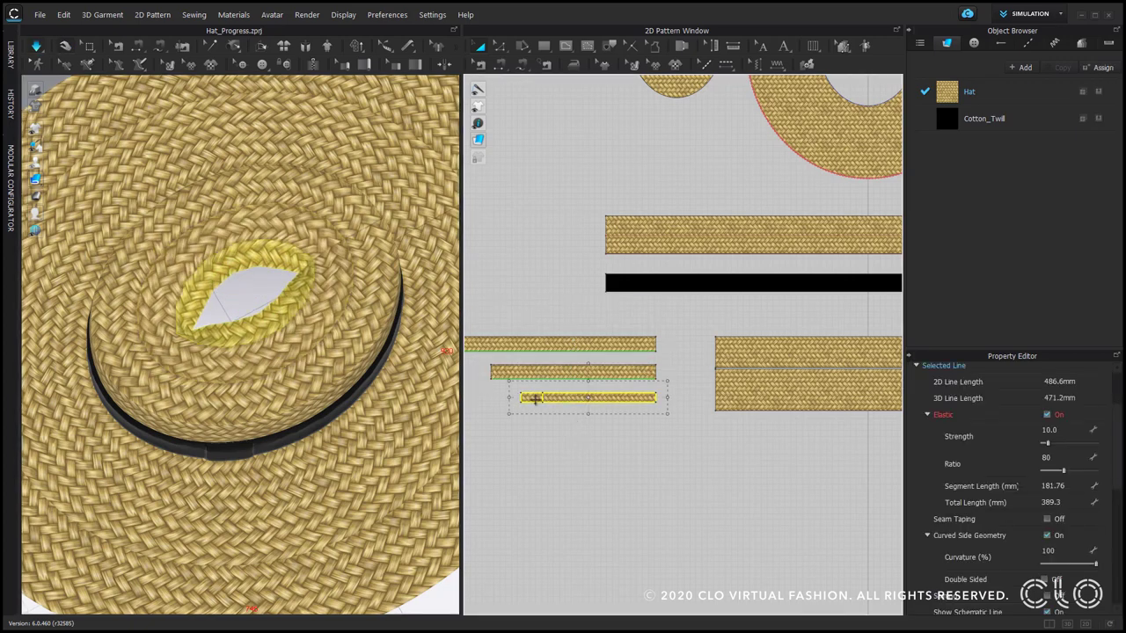
left_click(545, 450)
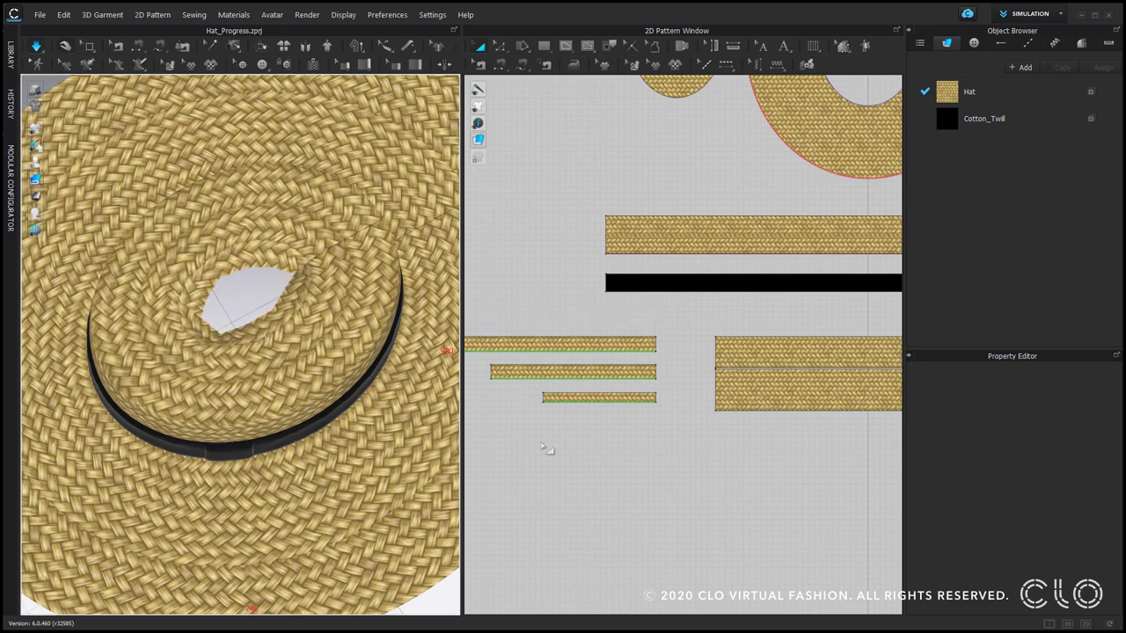
left_click(543, 397)
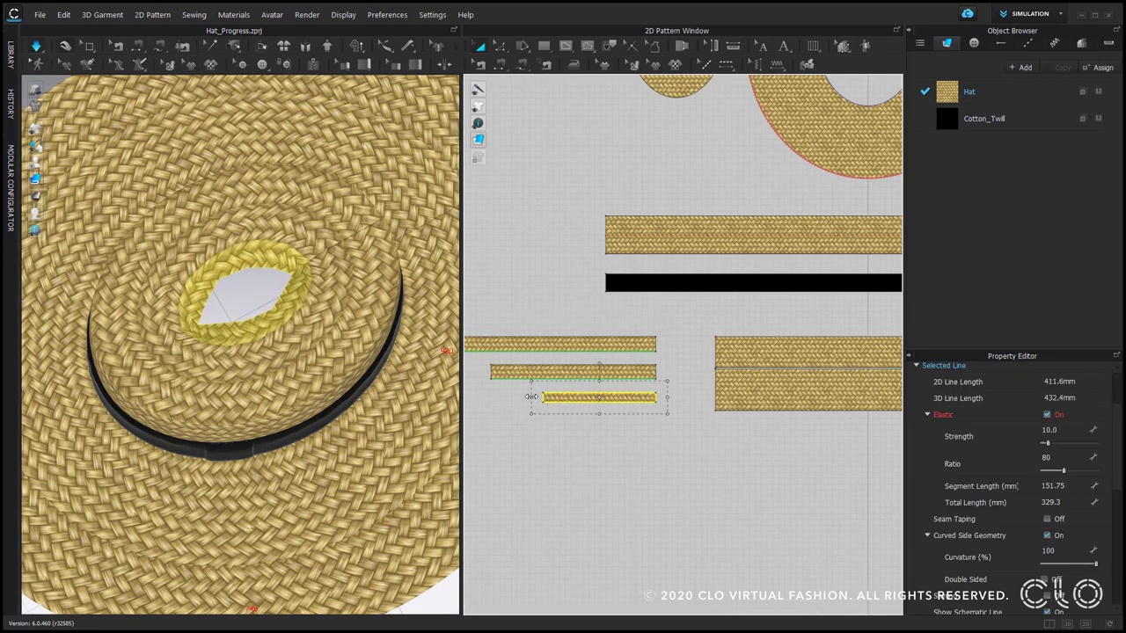
left_click(556, 442)
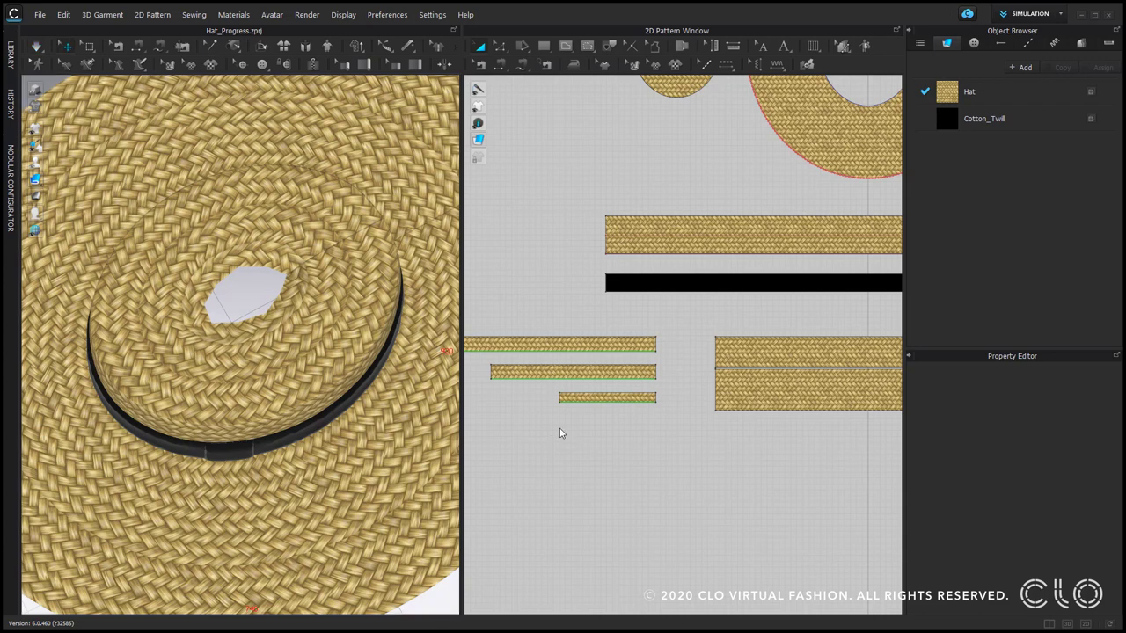
Duplicate the third strip together with its seams and place the copy directly below it.
scroll(610, 435, "up", 5)
left_click(613, 360)
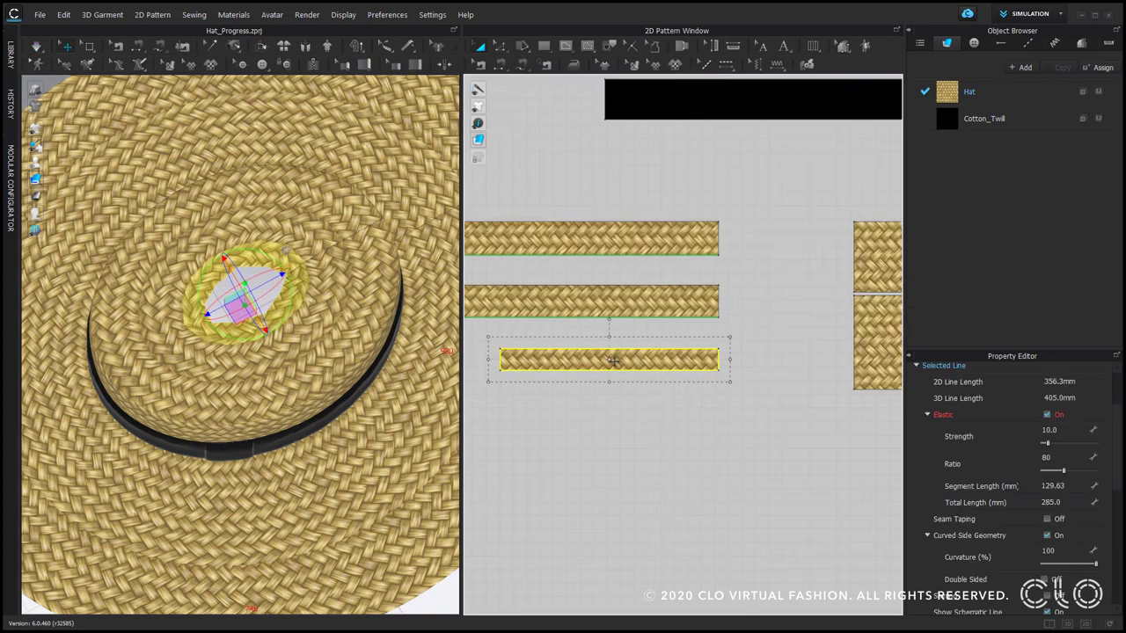
key("ctrl+v")
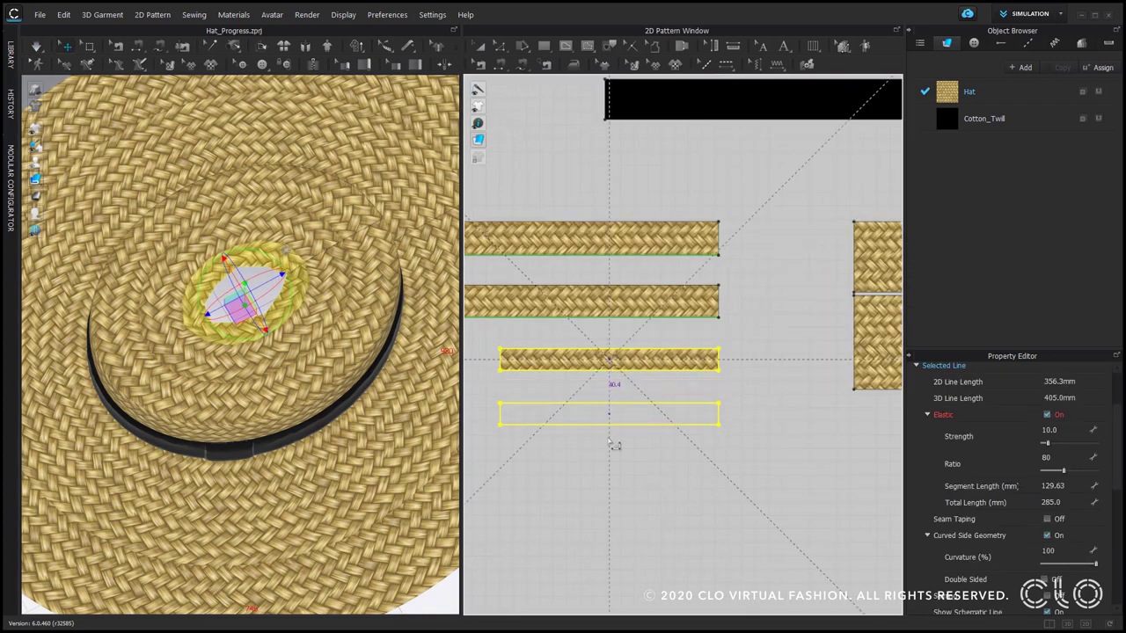
left_click(616, 415, "shift")
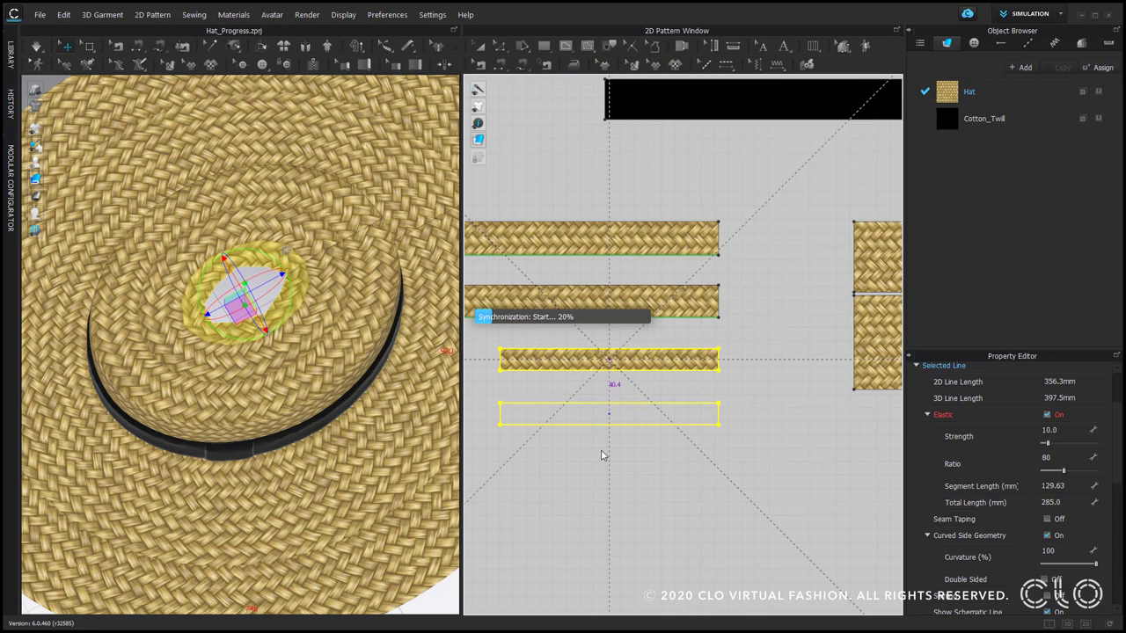
left_click(534, 471)
Shorten the fourth strip from its left end to about 131 mm and reduce its height from the lower side.
left_click(508, 412)
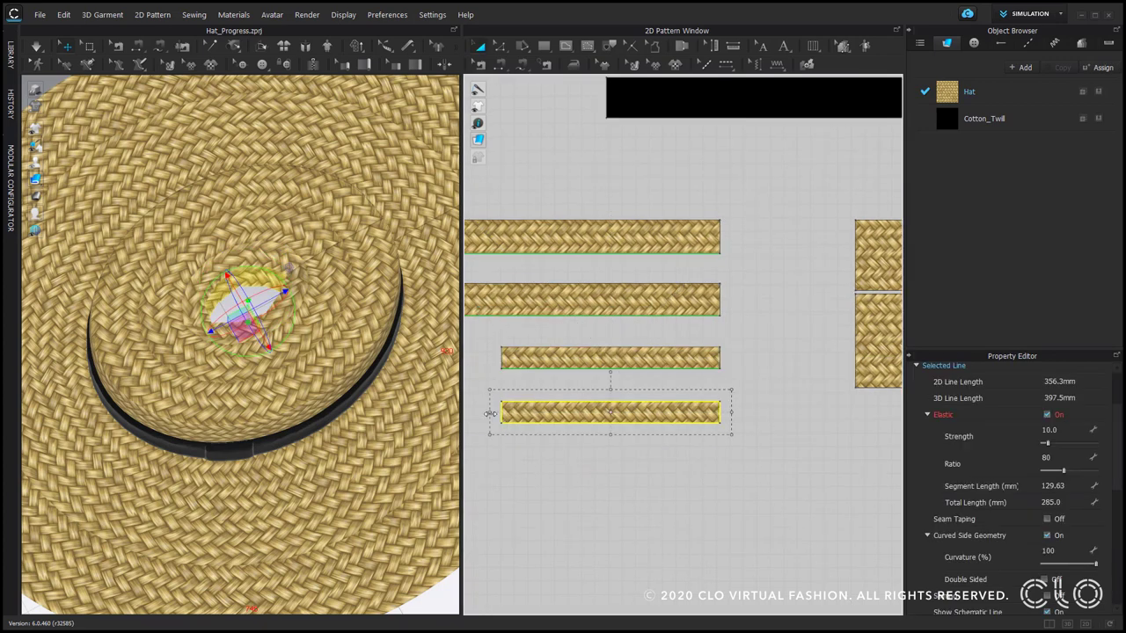
left_click_drag(514, 413, 543, 413)
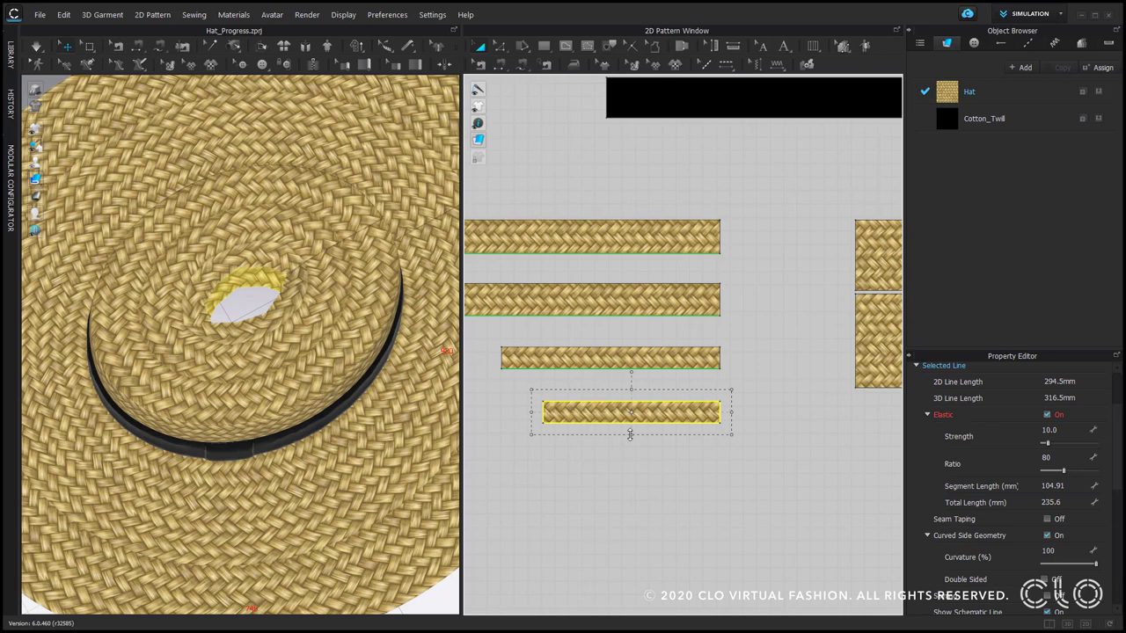
left_click(629, 454)
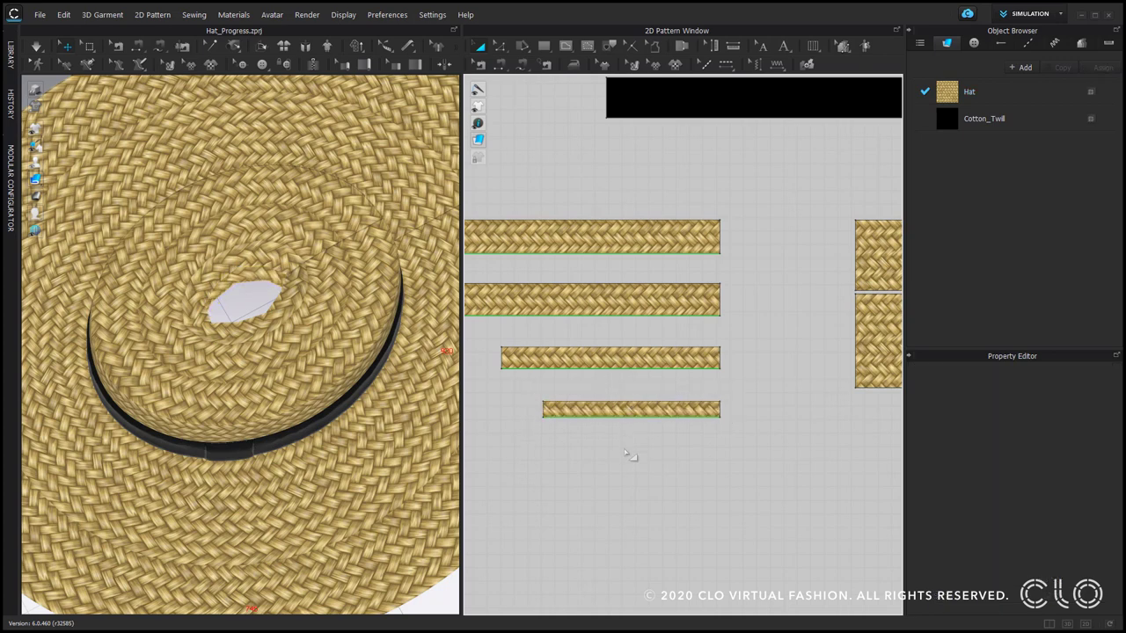
Sew the fourth strip's upper edge to the third strip's lower edge and set the 3D seamline intensity to 0.
key("n")
left_click(708, 406)
left_click(703, 374)
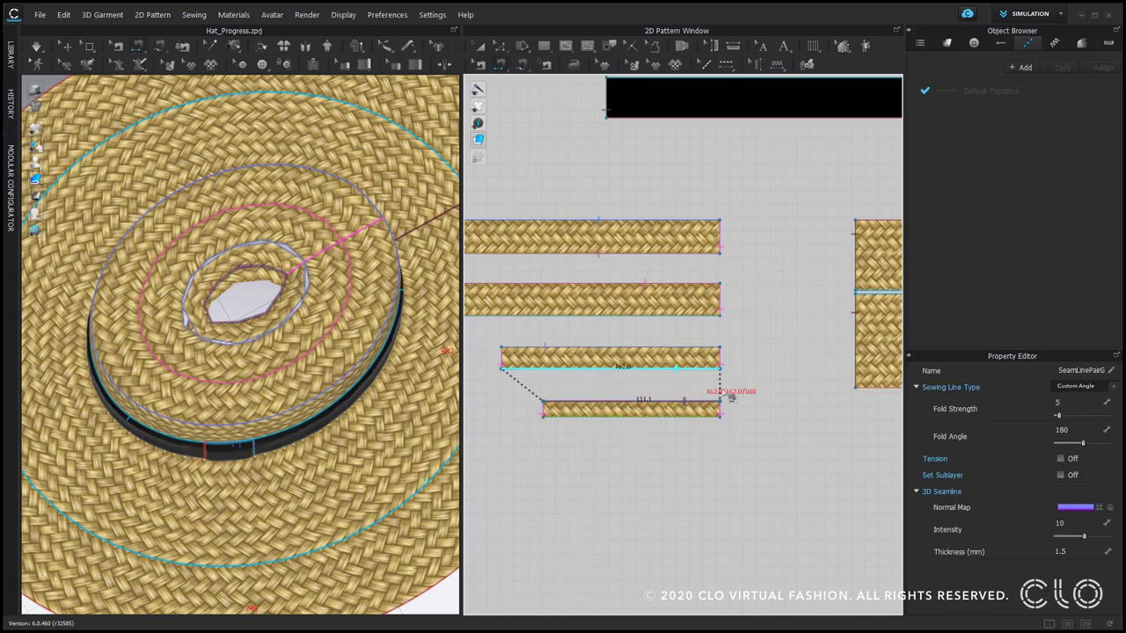
left_click(1078, 525)
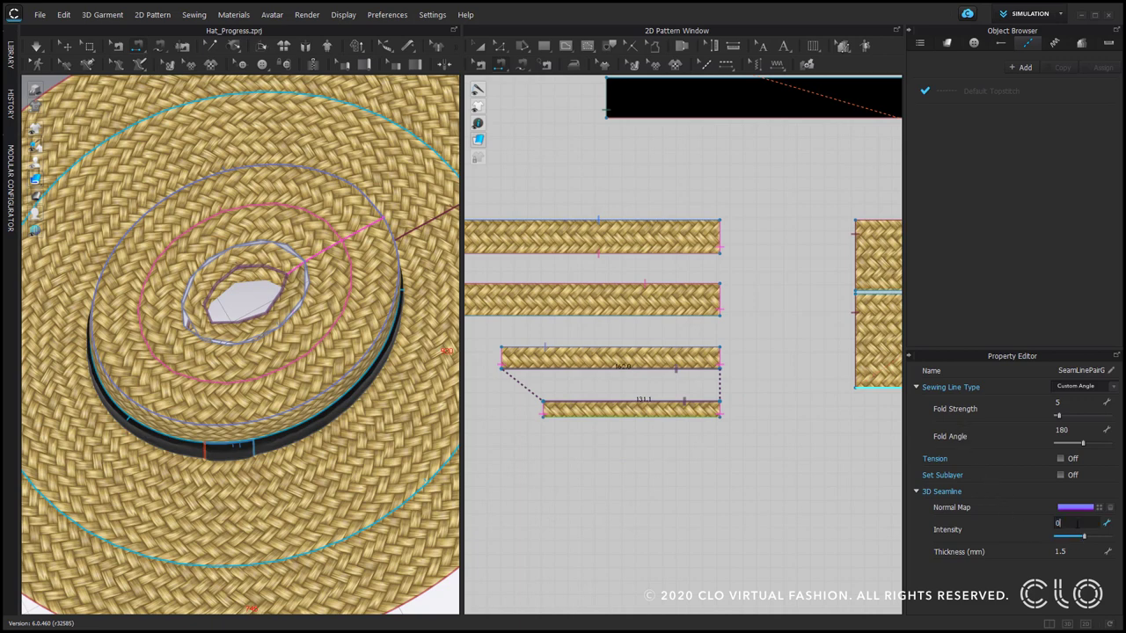
type("0")
key("Return")
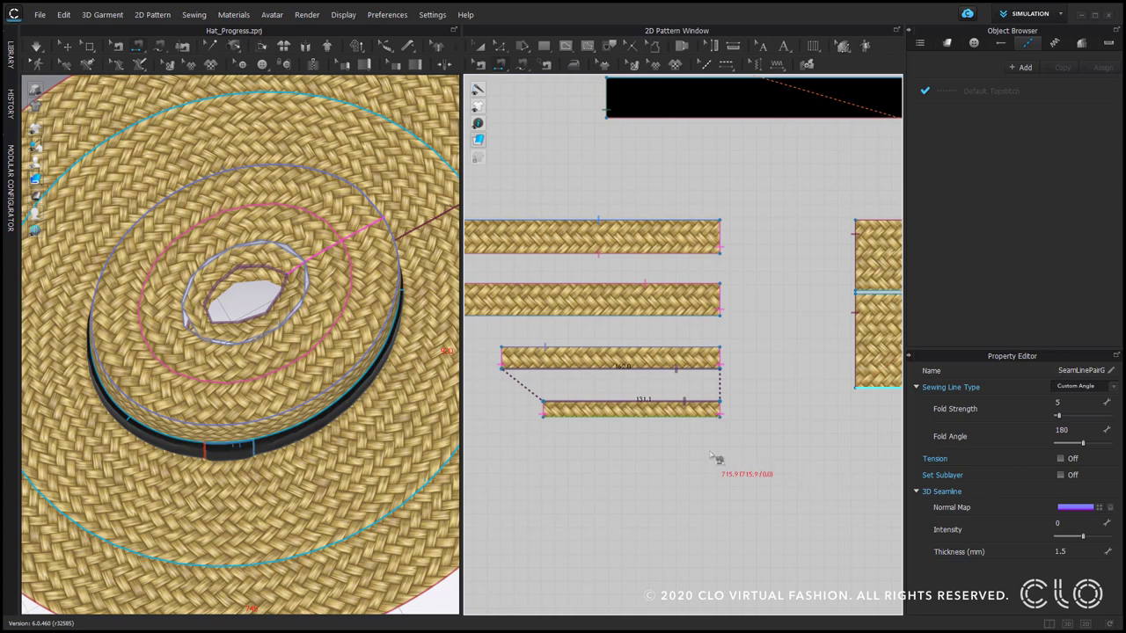
Split the fourth strip's lower edge uniformly into two segments and sew the two halves to each other.
key("z")
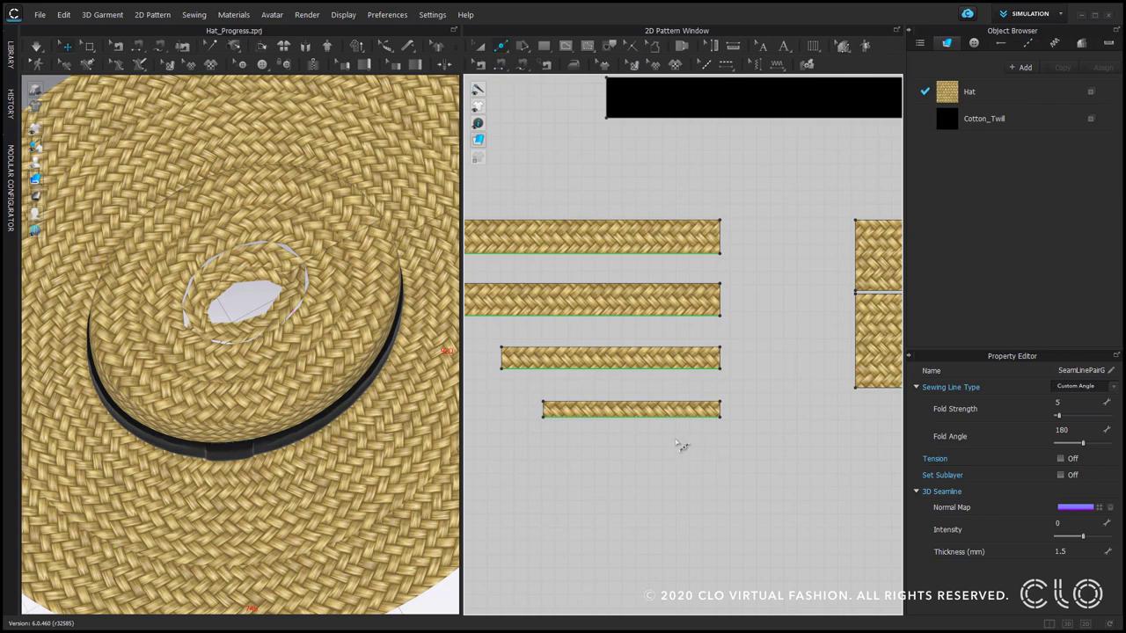
right_click(639, 419)
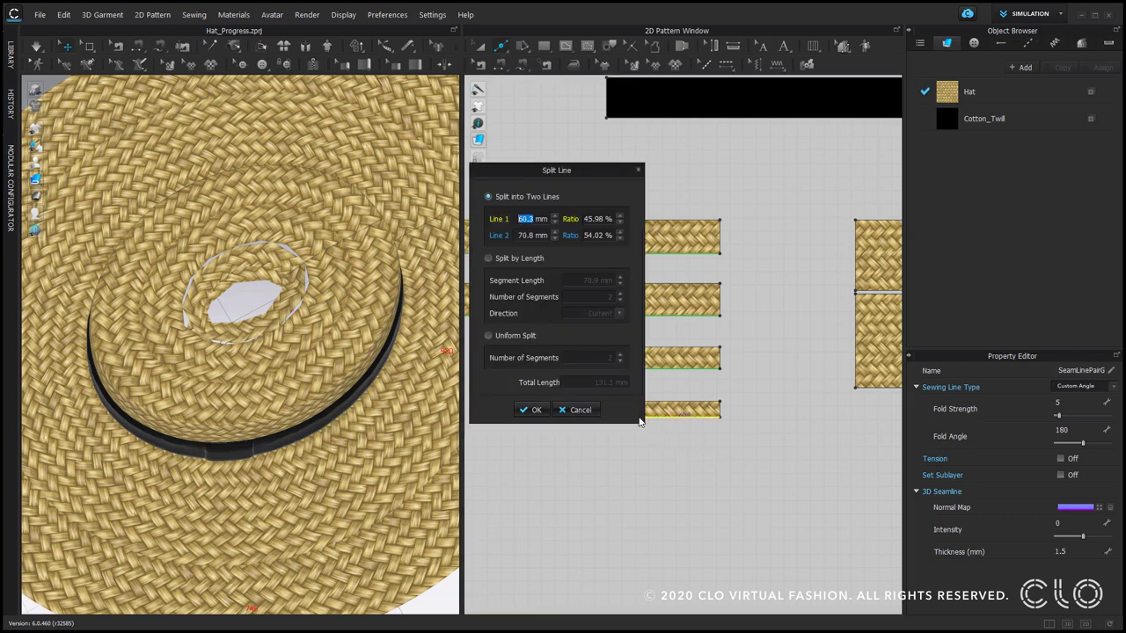
left_click(489, 336)
left_click(527, 409)
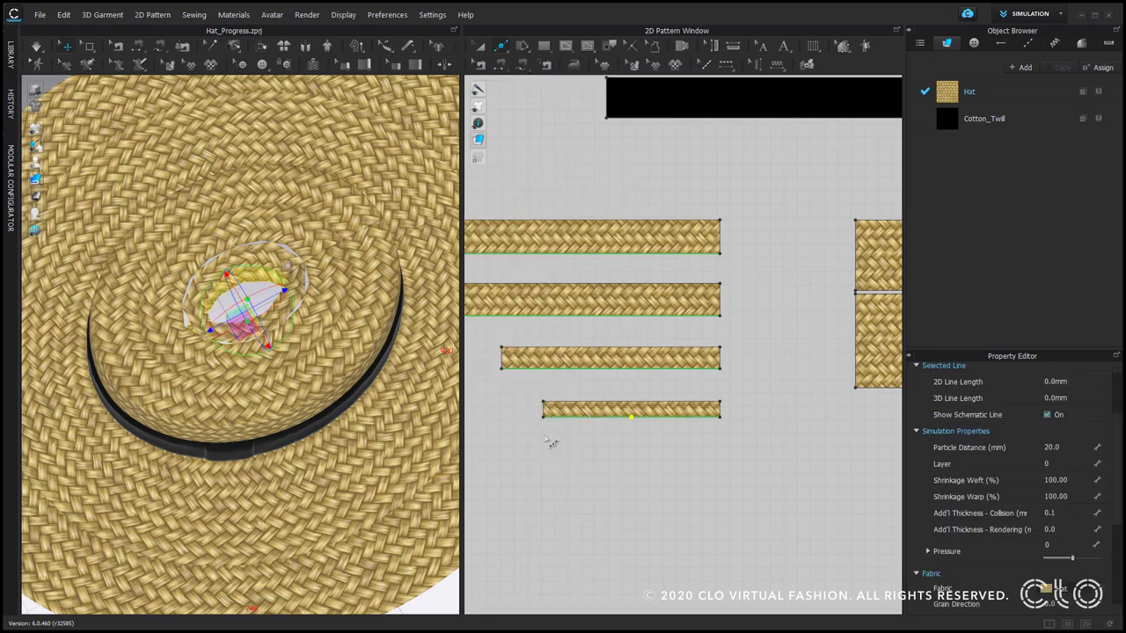
key("n")
left_click(623, 419)
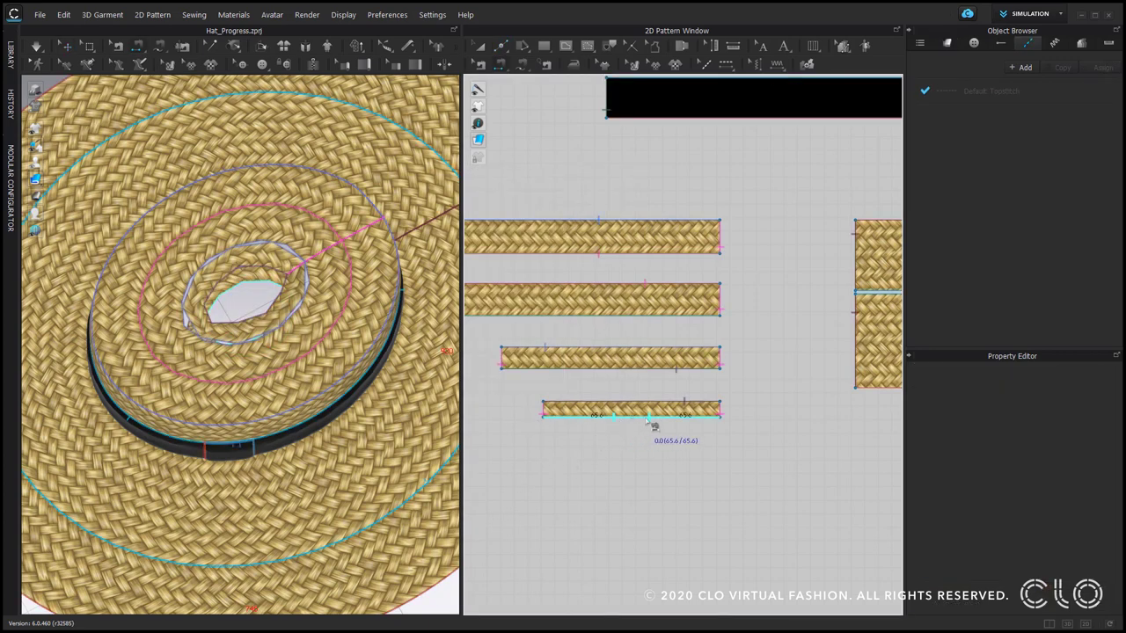
left_click(653, 420)
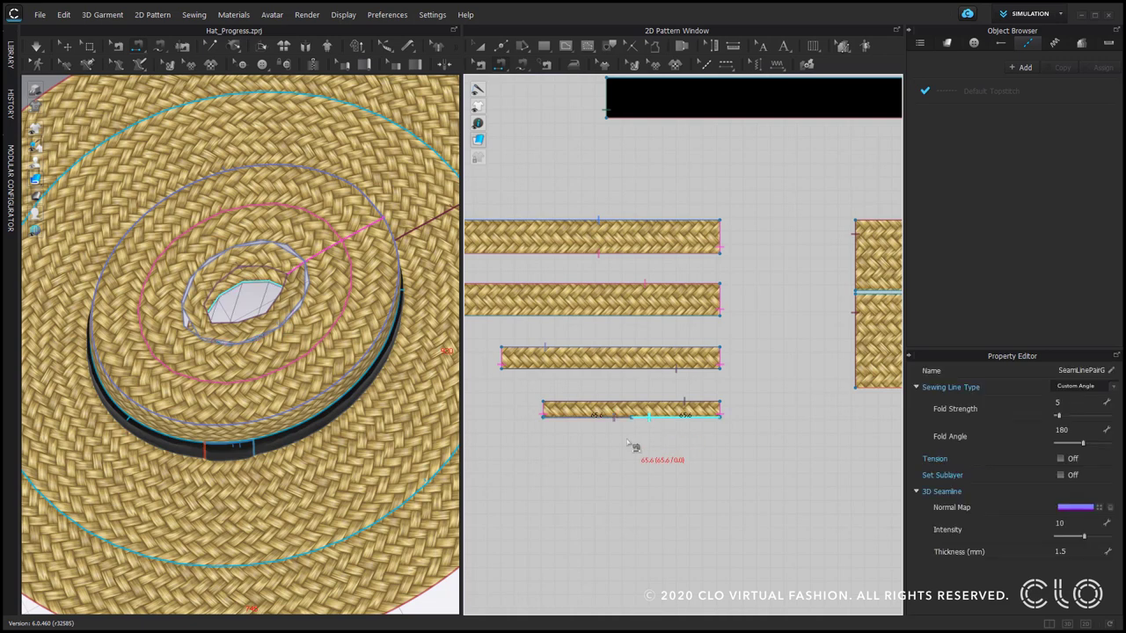
Simulate the garment with the newly sewn fourth strip to close the opening at the centre of the crown.
key("a")
left_click(581, 412)
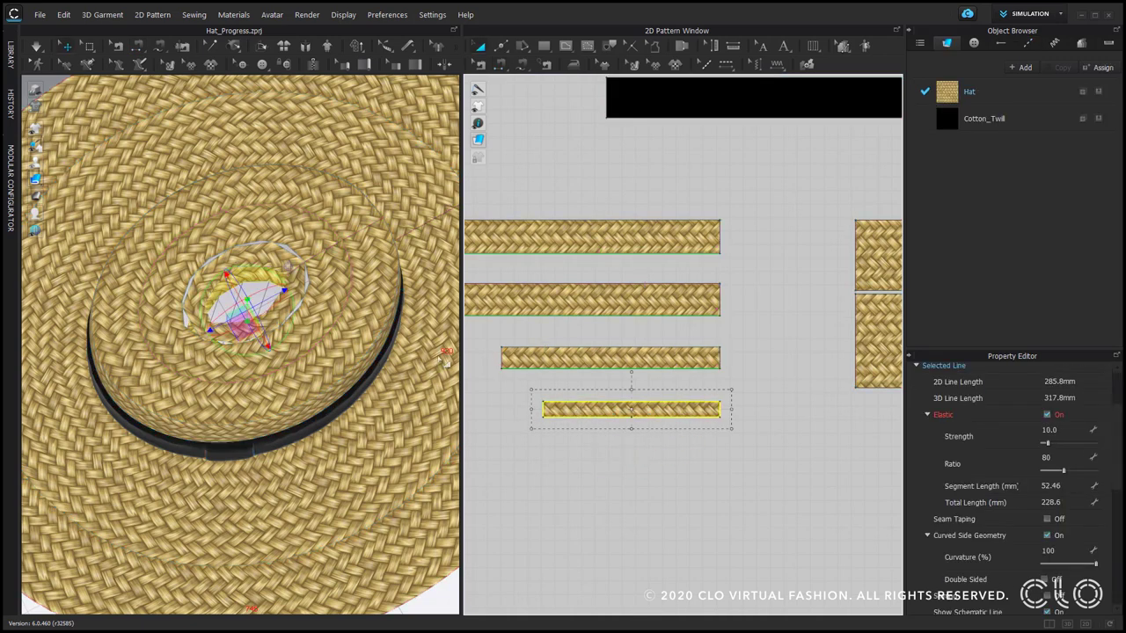
right_click(242, 322)
left_click(296, 311)
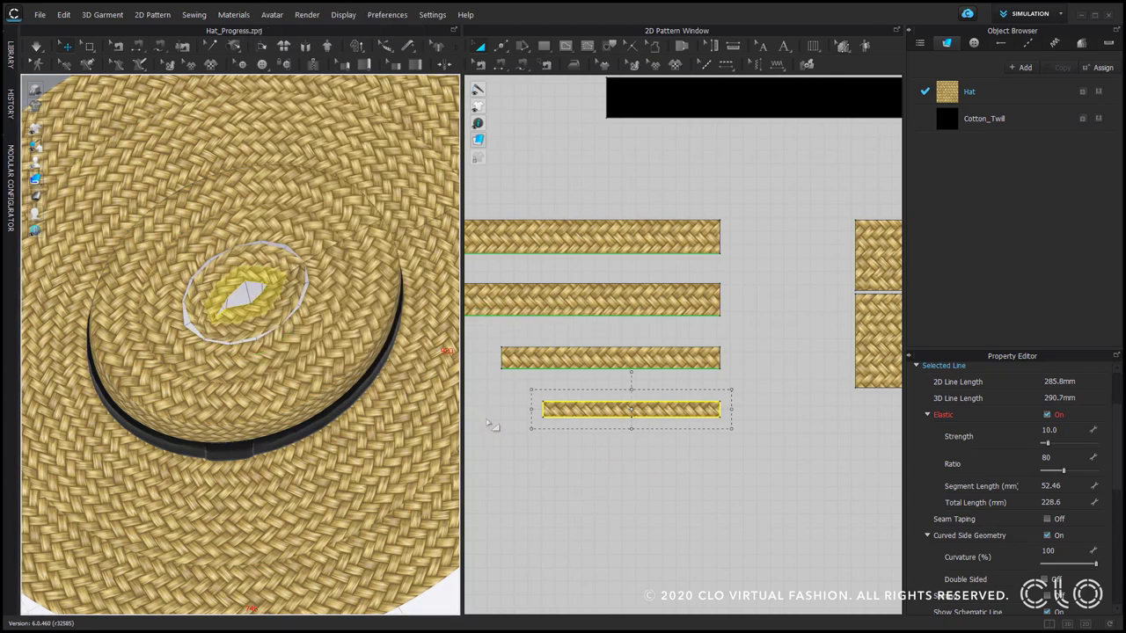
key("space")
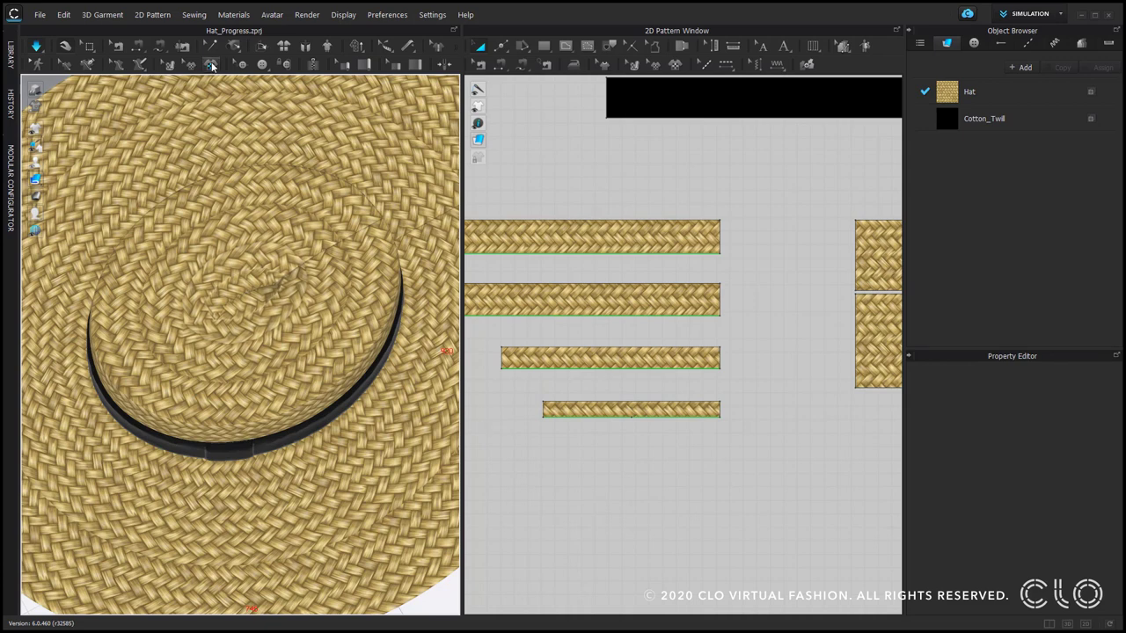
Examine the weave texture placement on the second and third strips with the Edit Texture tool.
left_click(171, 65)
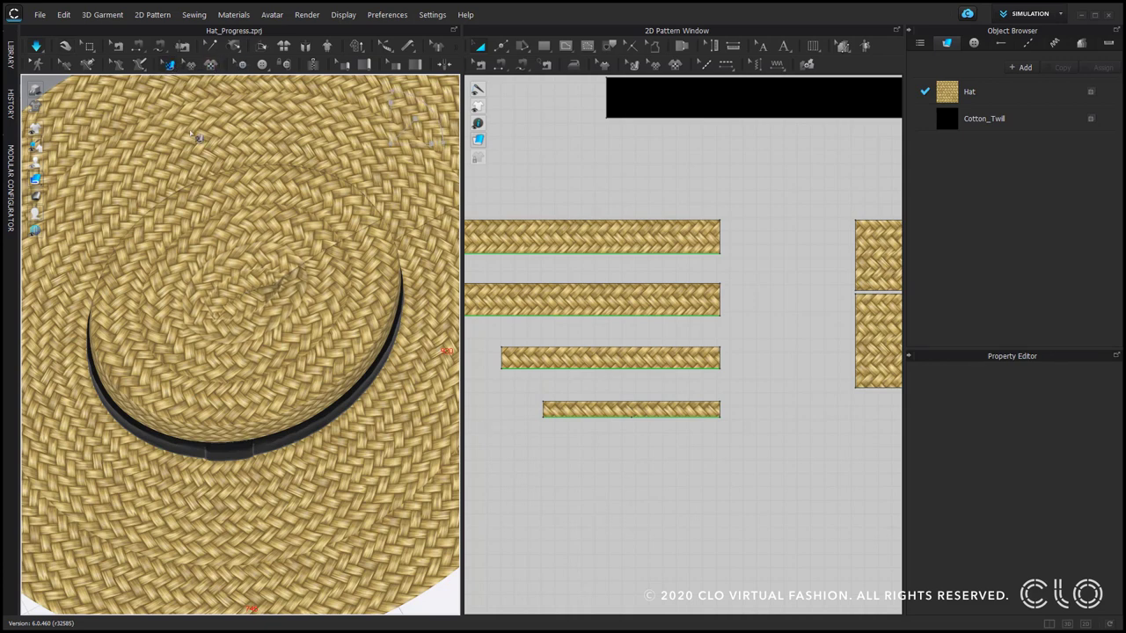
left_click(260, 352)
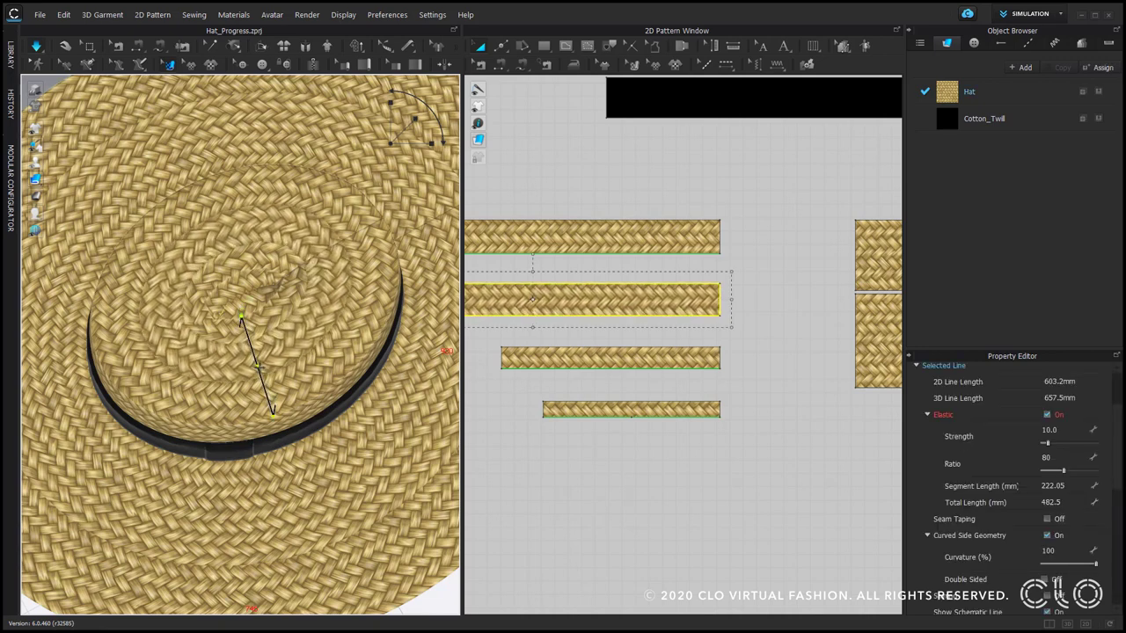
left_click(230, 343)
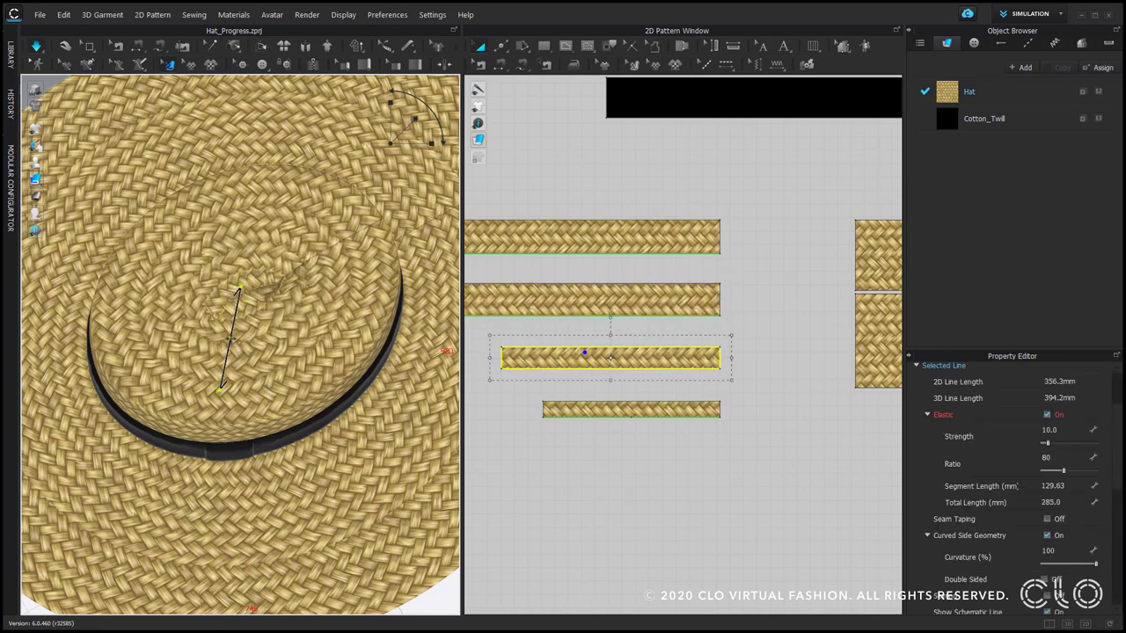
left_click(501, 437)
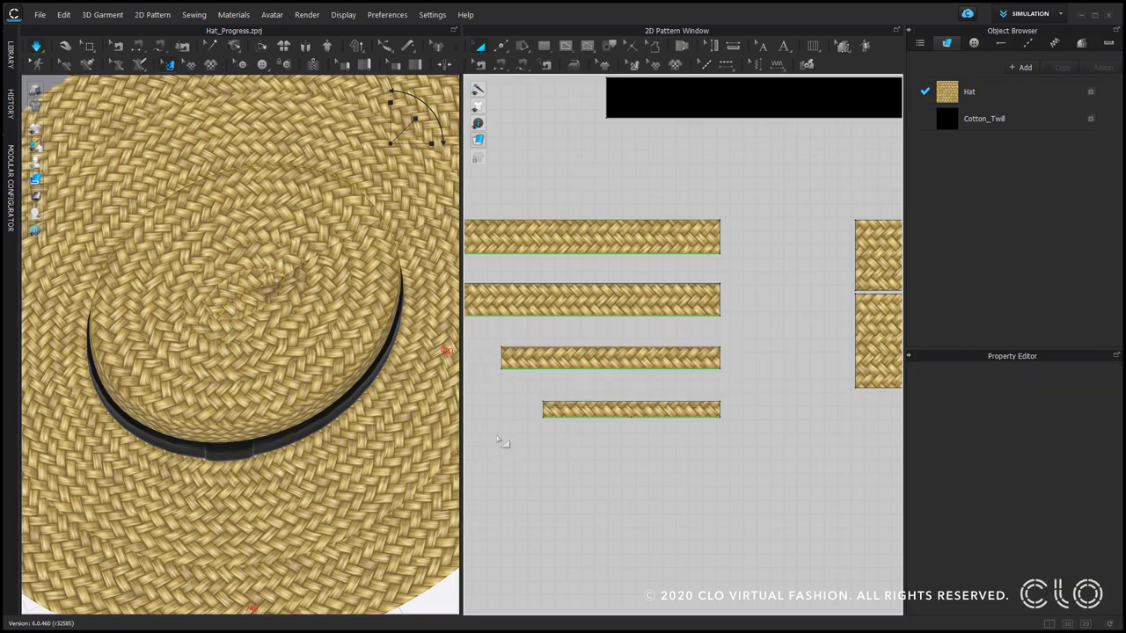
right_click_drag(440, 457, 372, 452)
scroll(372, 452, "down", 4)
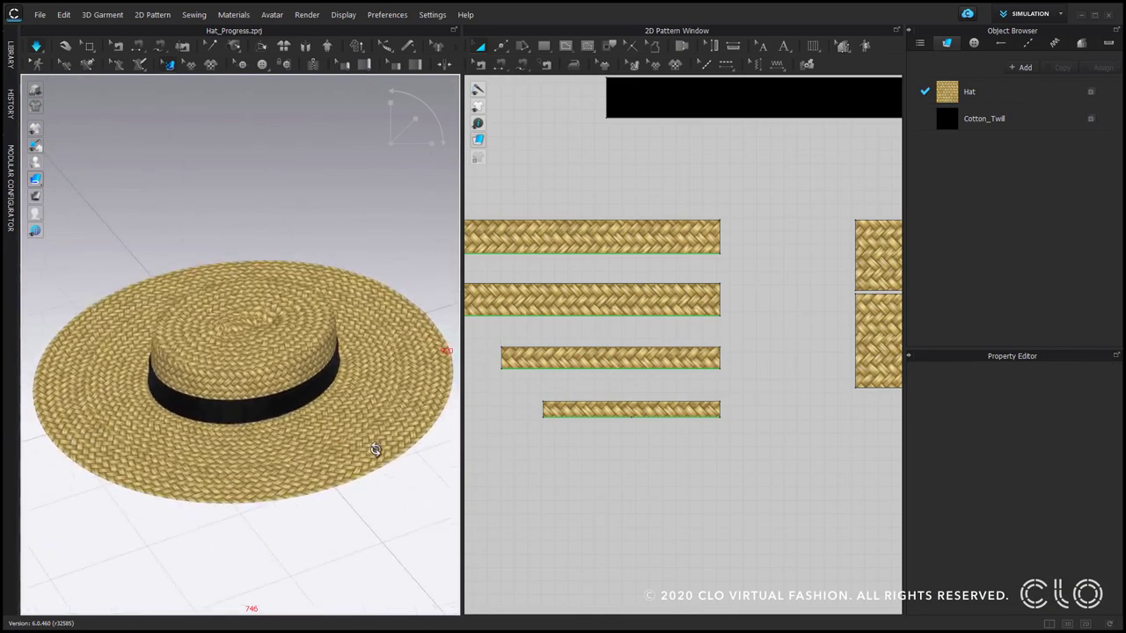
Shorten the fourth strip from its left end to about 95 mm and reduce its height slightly from the lower side.
left_click(591, 409)
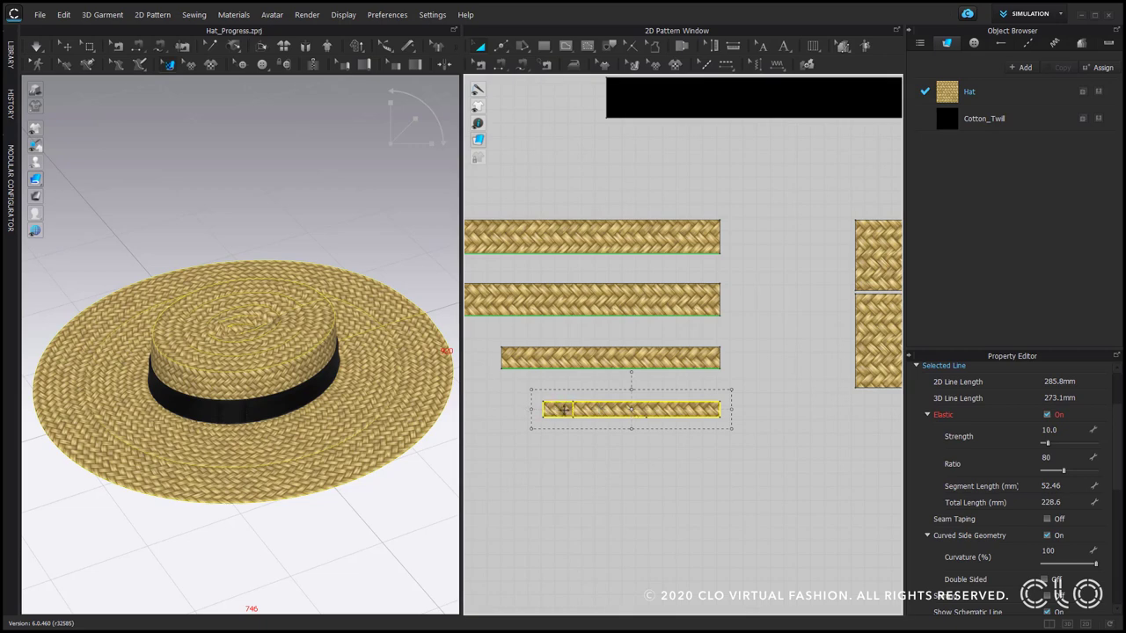
left_click_drag(566, 410, 569, 440)
left_click(576, 454)
right_click_drag(339, 414, 329, 387)
key("space")
left_click(627, 418)
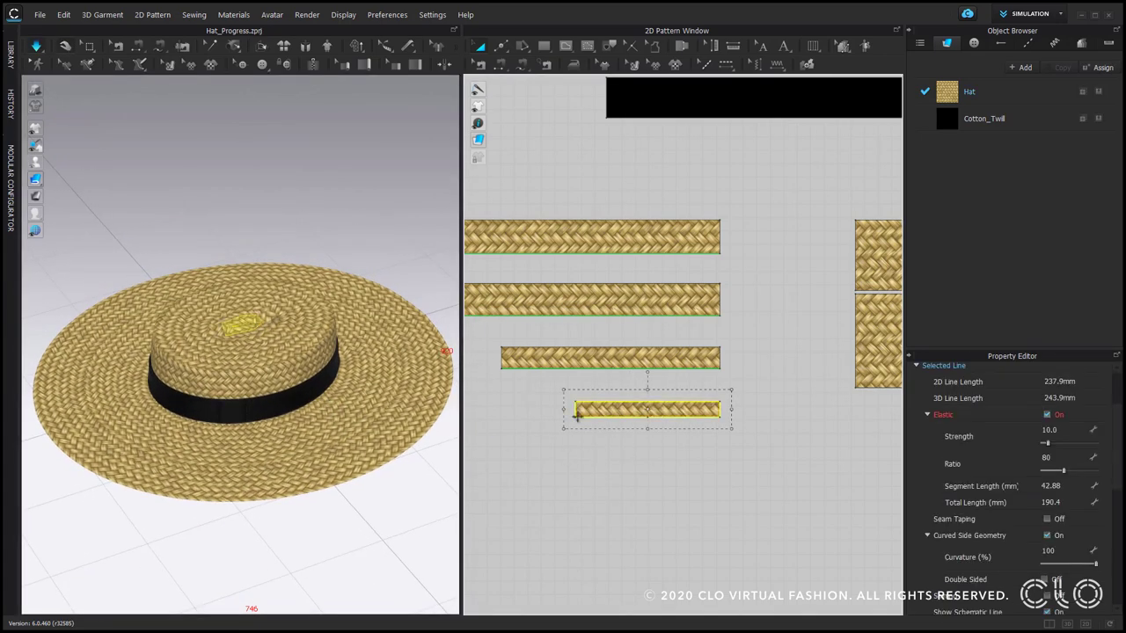
left_click_drag(650, 427, 650, 423)
left_click_drag(578, 408, 592, 408)
left_click(589, 455)
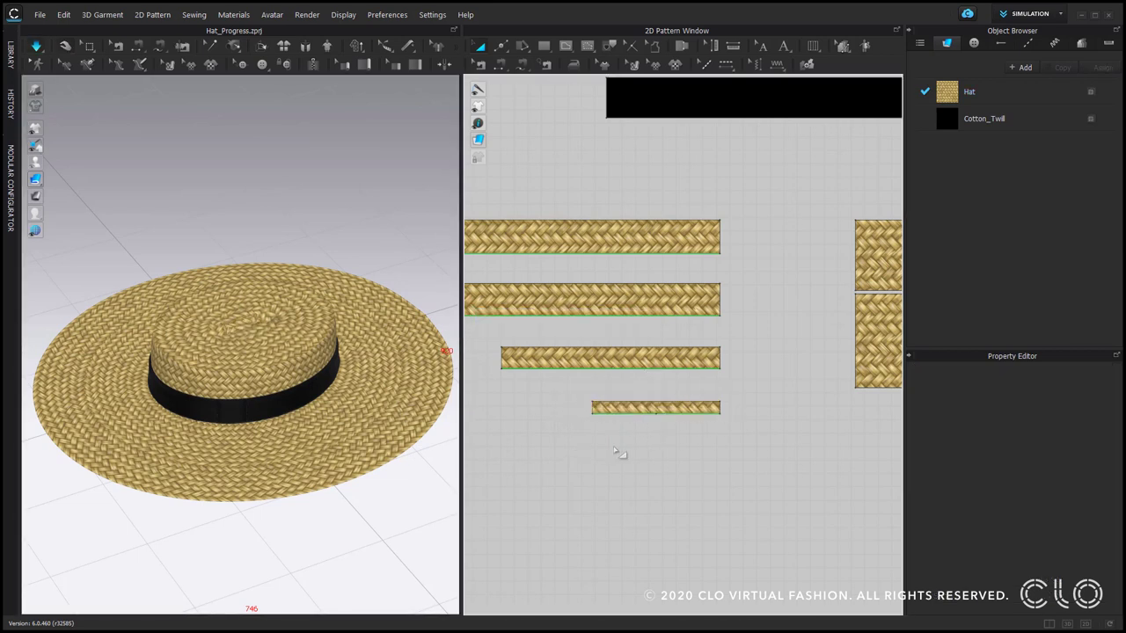
Turn off Elastic on both halves of the fourth strip's lower edge.
left_click(691, 415)
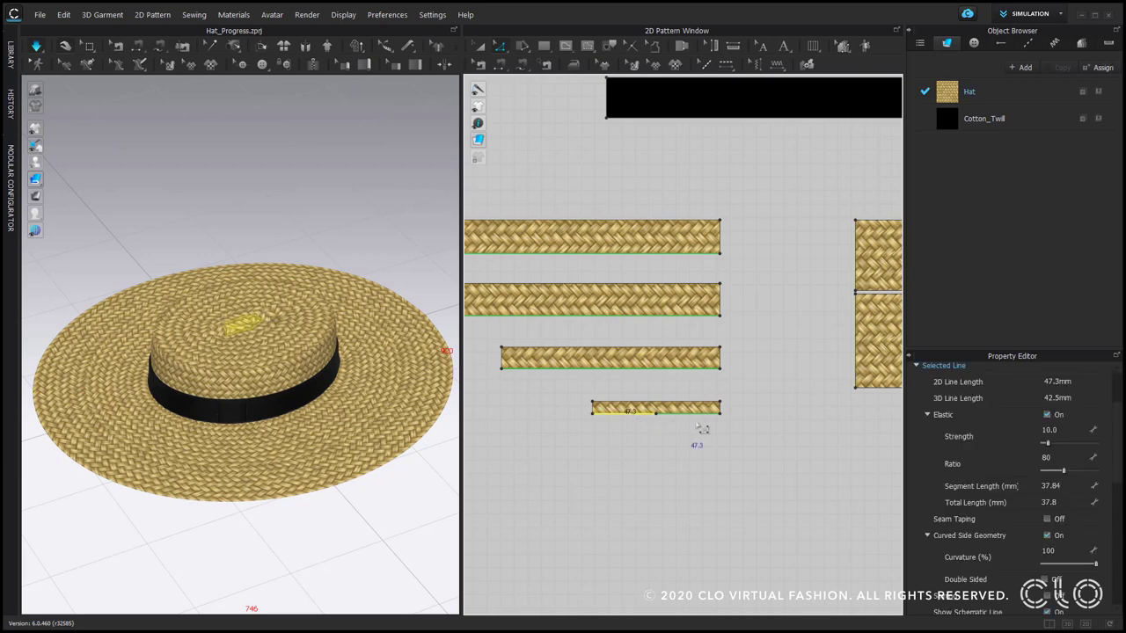
left_click(1047, 414)
left_click(659, 477)
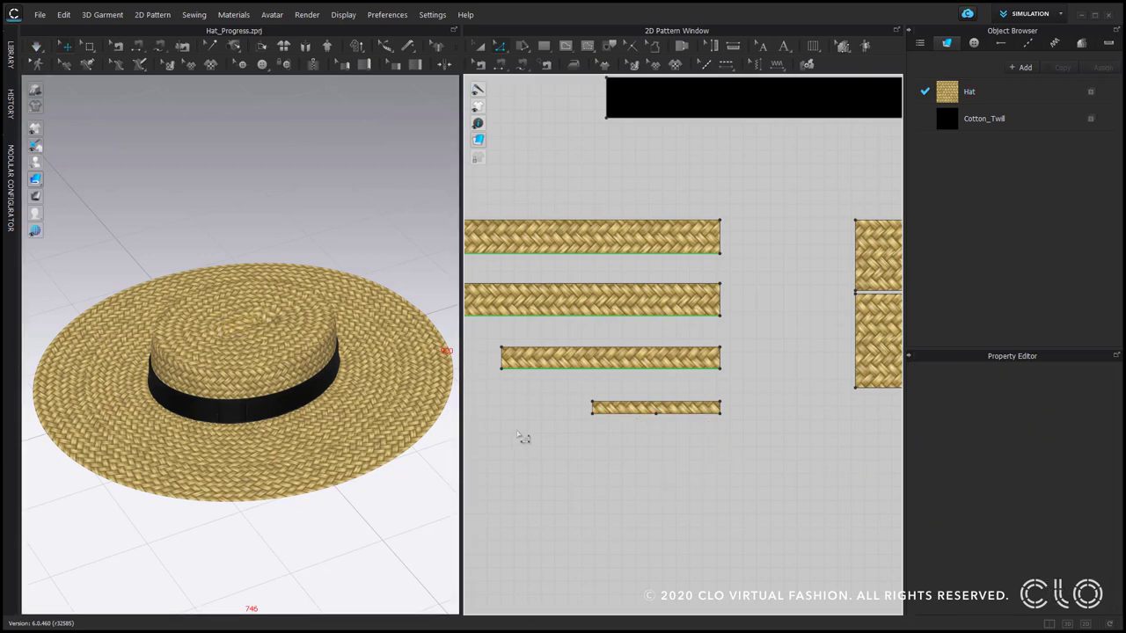
Shorten the third and second strips slightly from their left ends.
right_click_drag(308, 409, 320, 469)
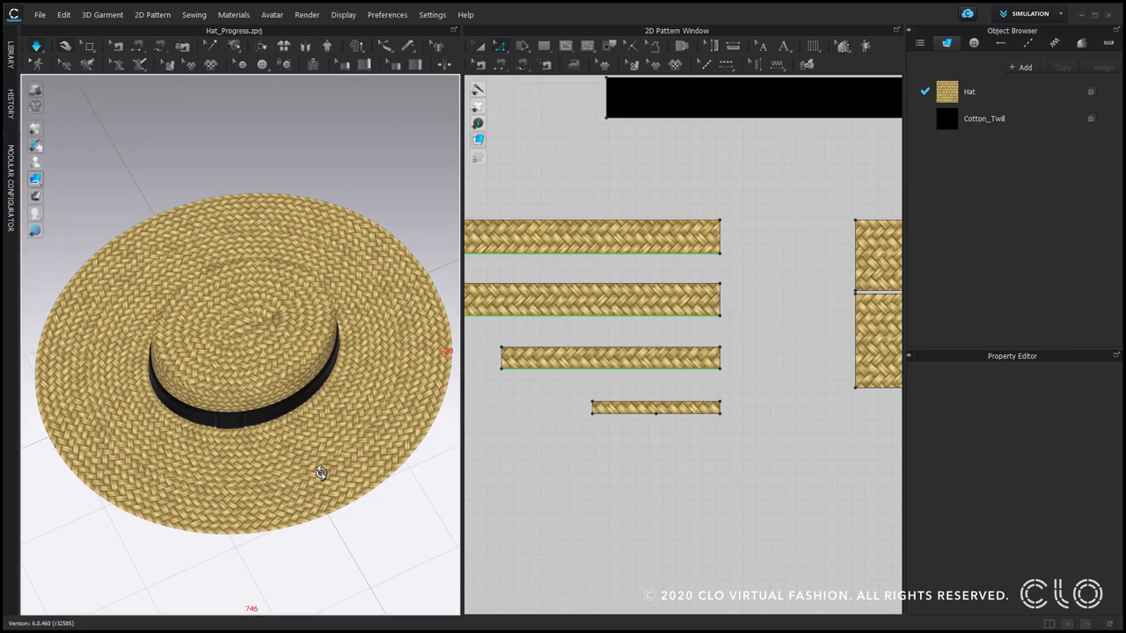
left_click(602, 360)
left_click_drag(488, 358, 500, 358)
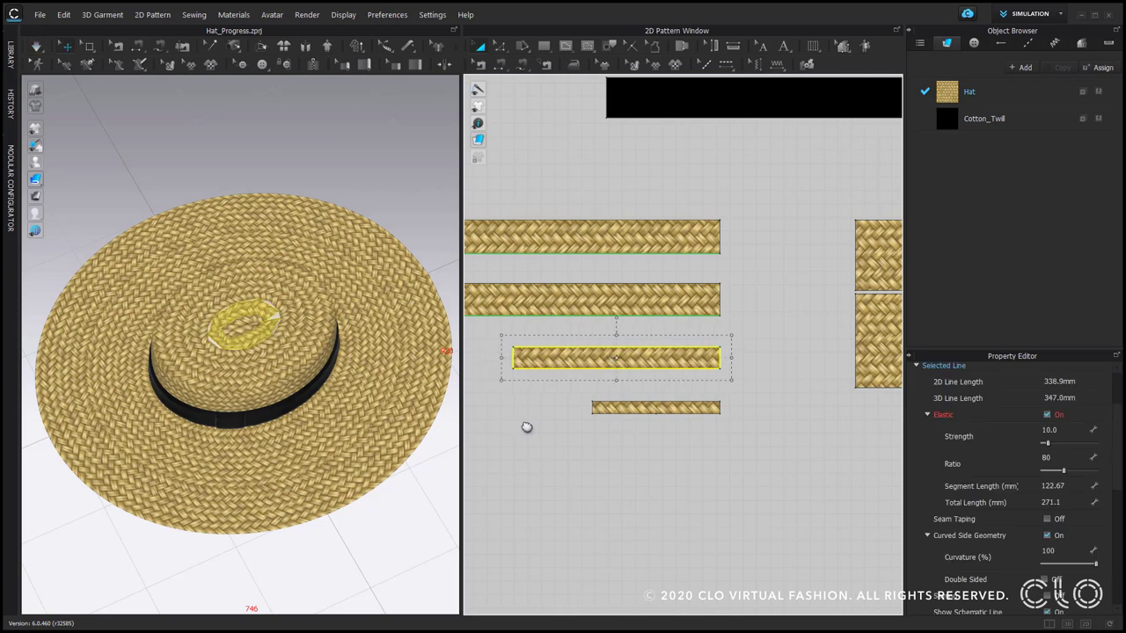
middle_click_drag(489, 311, 559, 351)
scroll(559, 352, "down", 3)
left_click(560, 345)
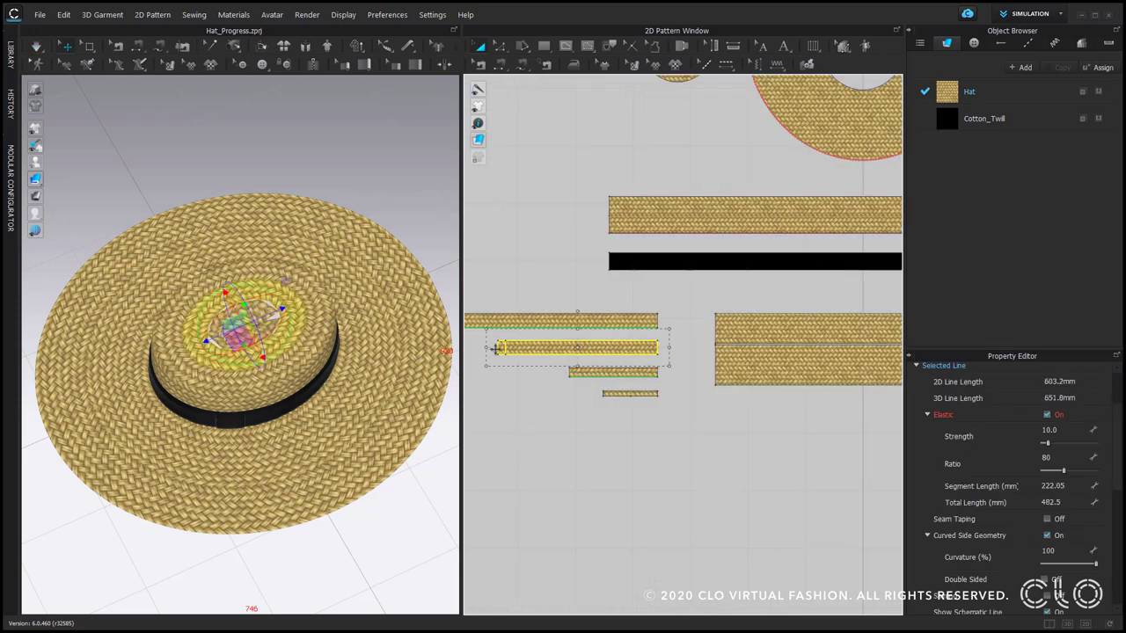
left_click_drag(496, 350, 496, 350)
Shorten the first, longest crown strip slightly from its left end.
middle_click_drag(533, 430, 571, 456)
left_click(538, 347)
middle_click_drag(500, 417, 553, 417)
left_click_drag(480, 347, 486, 346)
Shorten the fourth strip further from its left end in two small reductions during simulation.
left_click(683, 421)
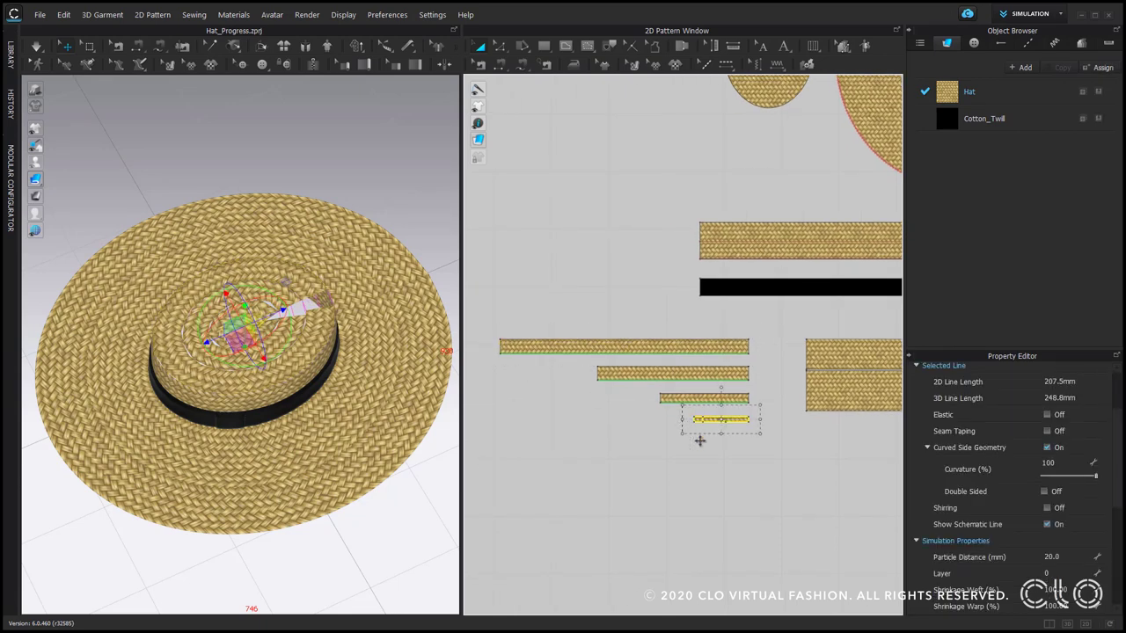
left_click(703, 456)
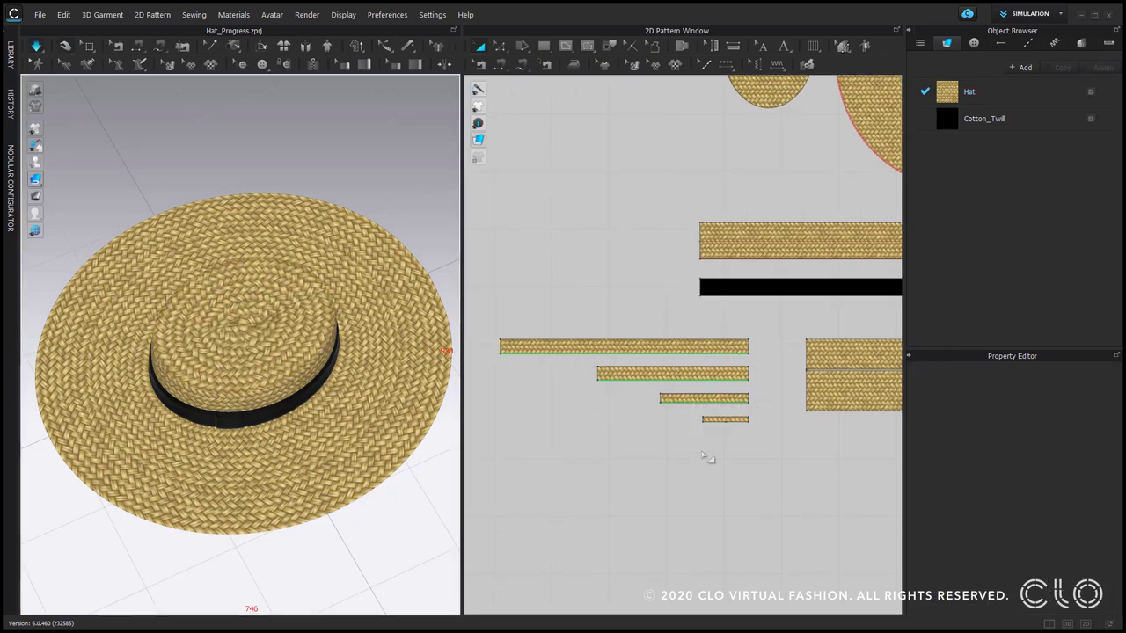
left_click(713, 420)
left_click(687, 455)
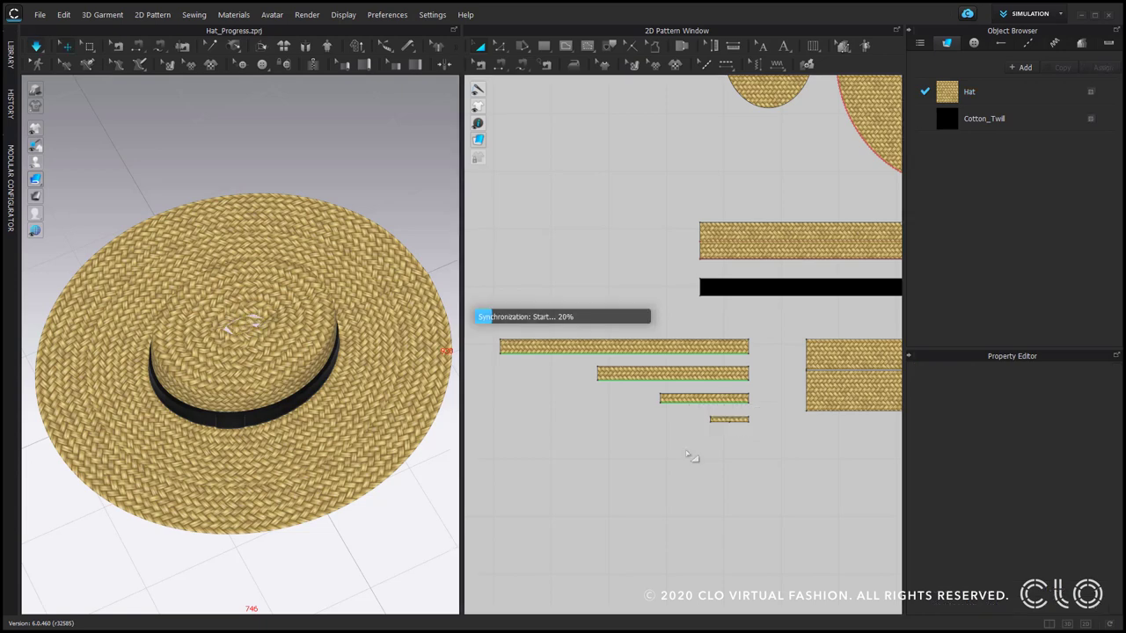
Set the particle distance of all four crown-top strips to 5 mm.
left_click_drag(772, 449, 472, 313)
left_click(1070, 552)
type("5")
key("Return")
Change the mesh type of the four crown-top strips and run the simulation again.
scroll(1060, 607, "down", 5)
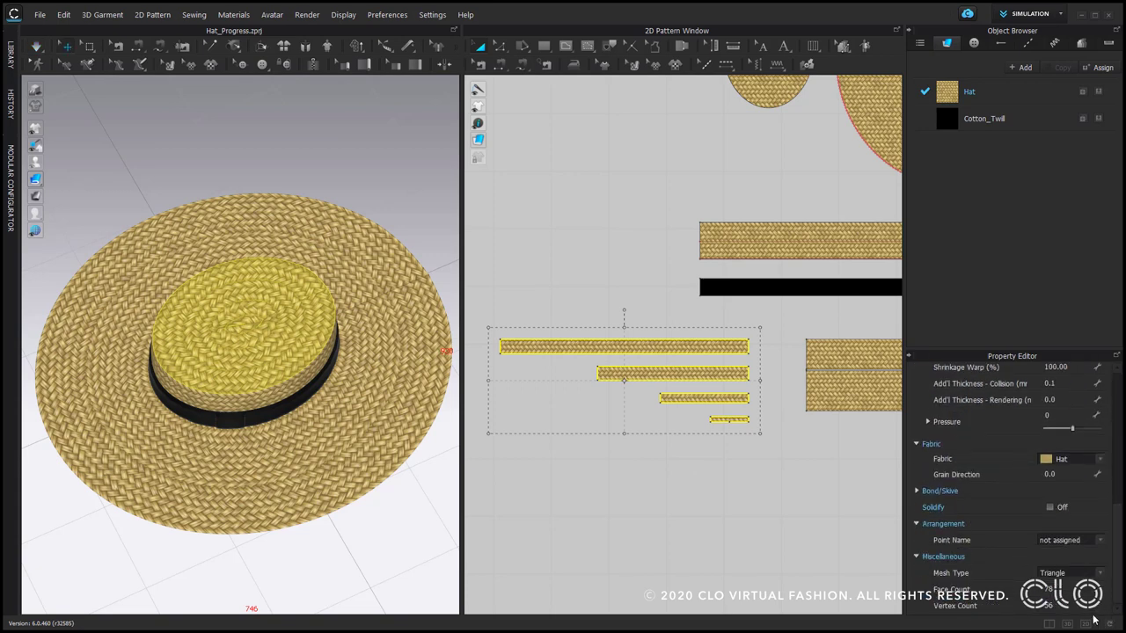
left_click(1059, 575)
left_click(1057, 586)
left_click(1059, 575)
left_click(1058, 594)
left_click(771, 475)
key("space")
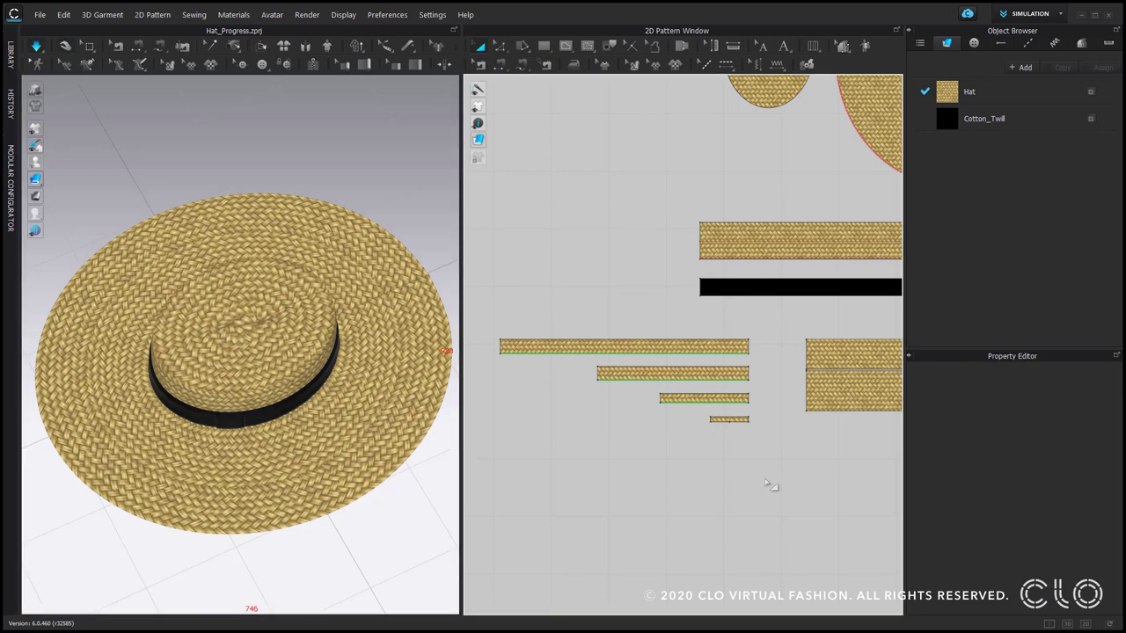
Set the particle distance of the brim strips to 5 mm.
left_click(882, 392)
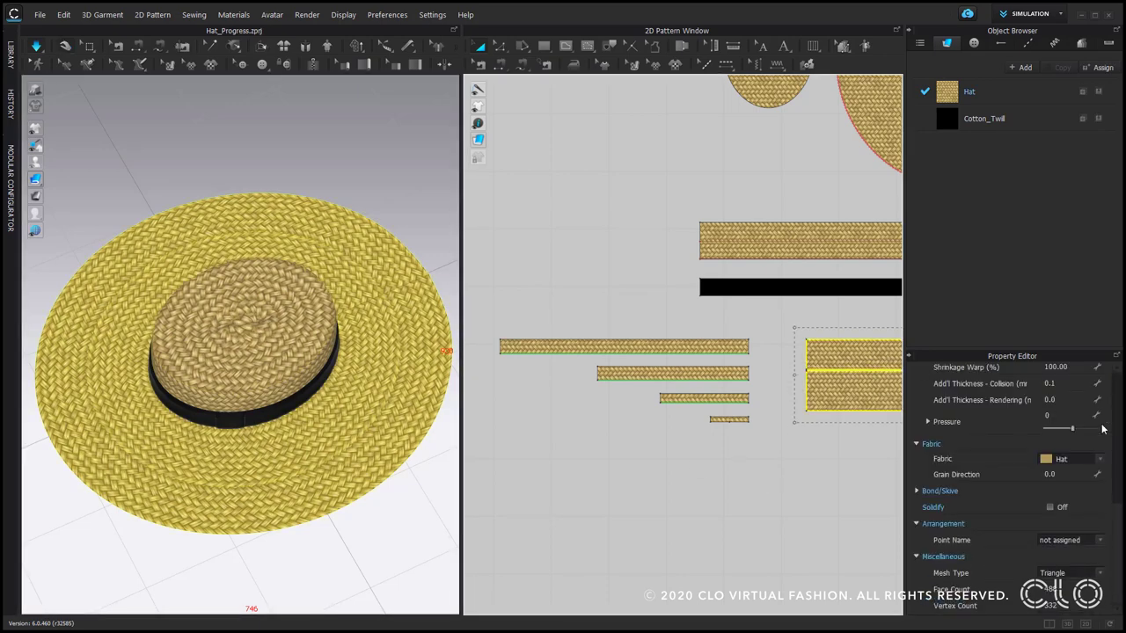
scroll(1066, 452, "up", 3)
left_click(1066, 452)
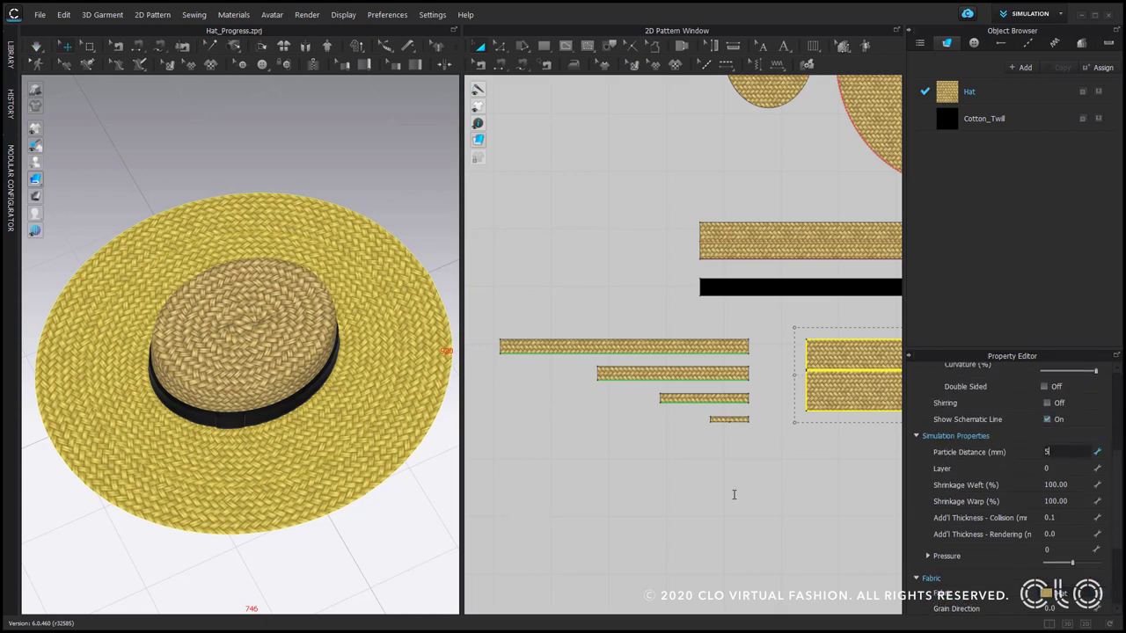
type("5")
key("Return")
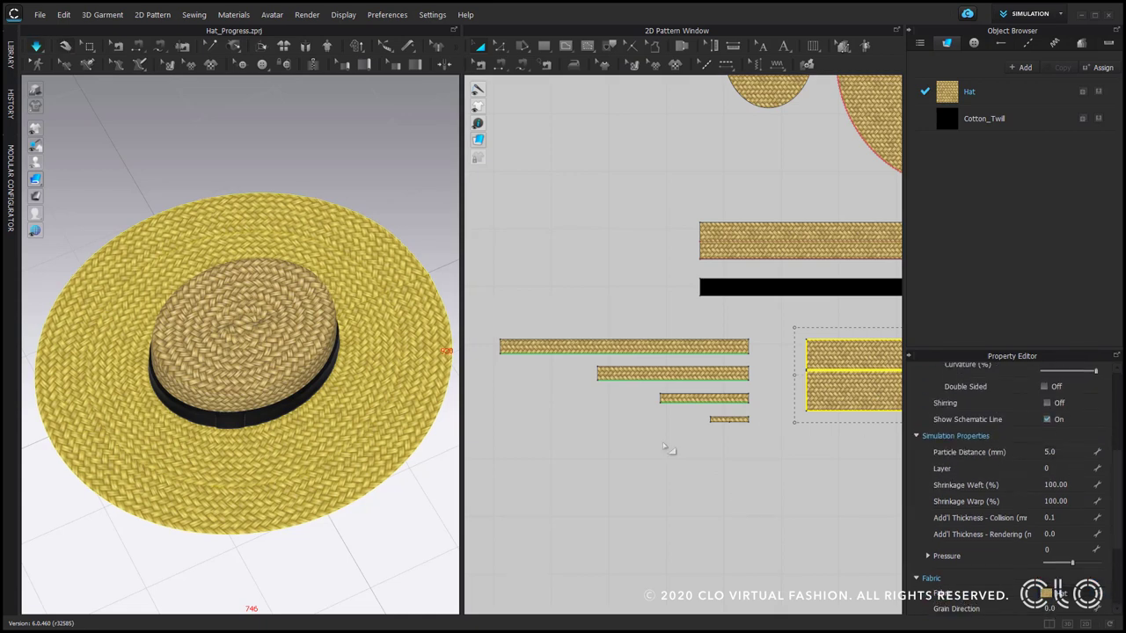
left_click(671, 450)
Set the additional rendering thickness of all straw patterns to 2 mm, leaving out the black hatband.
right_click_drag(330, 493, 362, 433)
scroll(725, 475, "down", 5)
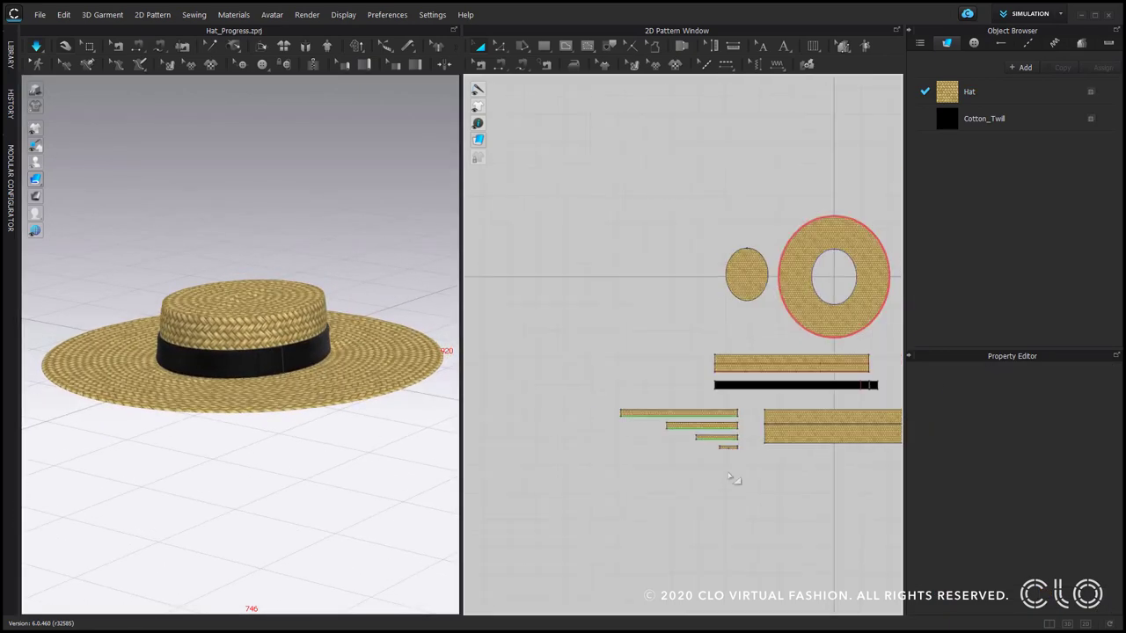
left_click_drag(656, 265, 856, 411)
left_click_drag(602, 421, 888, 495)
left_click_drag(966, 510, 953, 508)
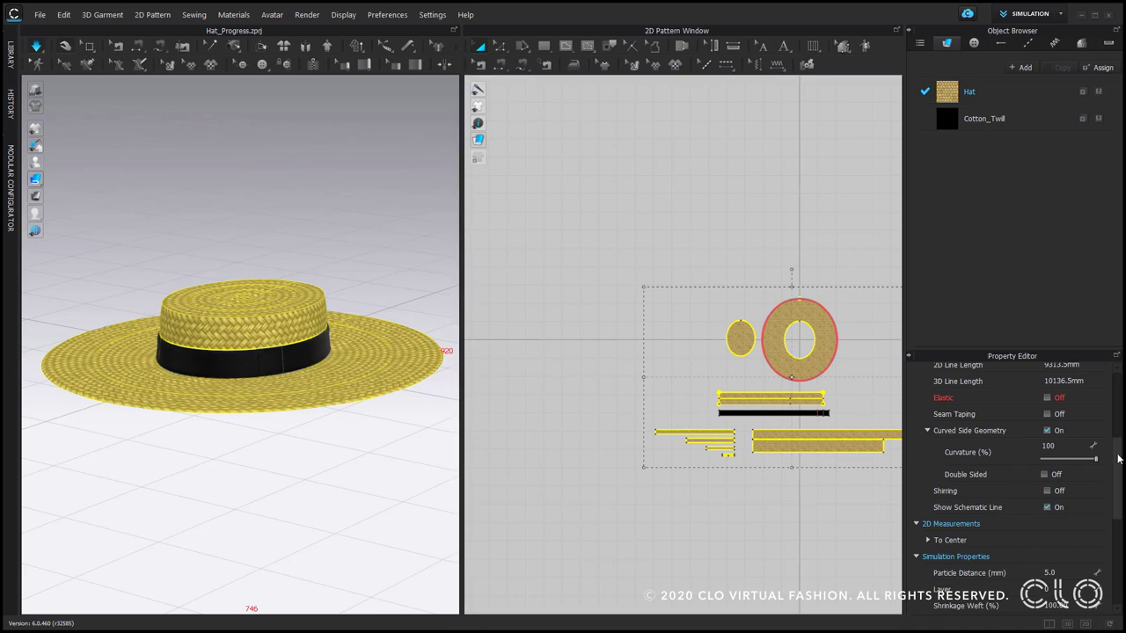
scroll(1074, 493, "down", 5)
left_click(1068, 549)
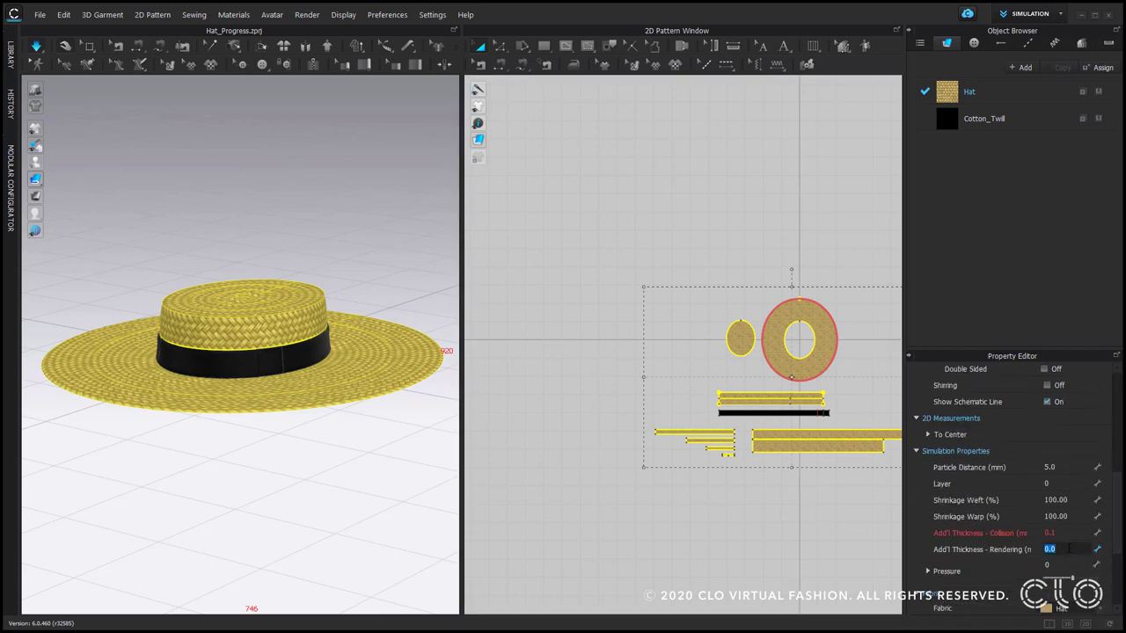
key("Return")
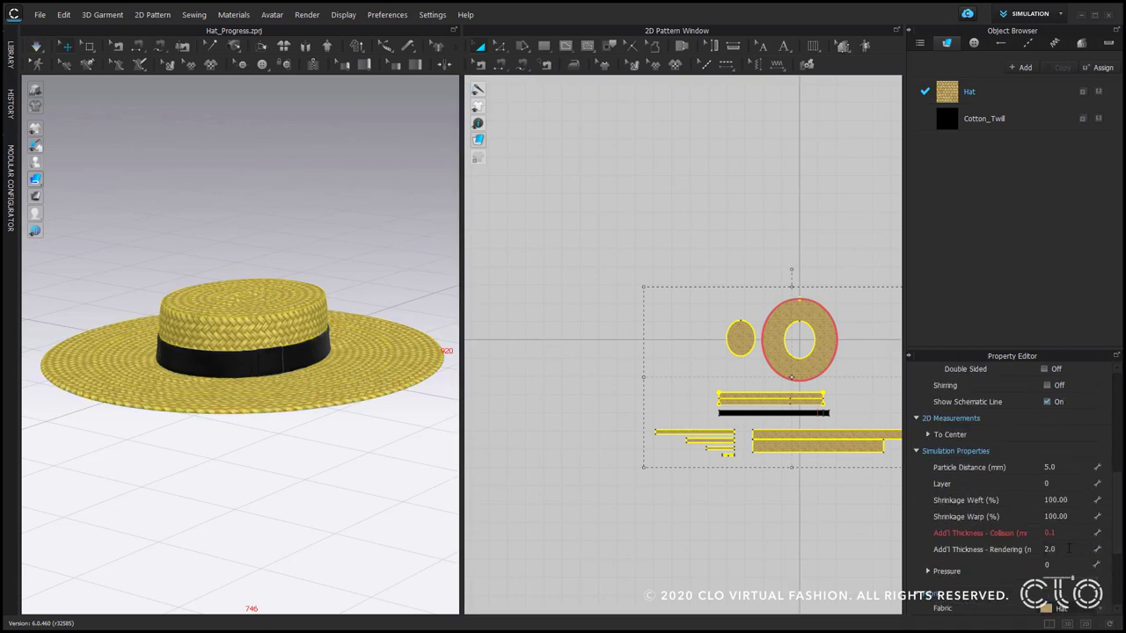
left_click(827, 520)
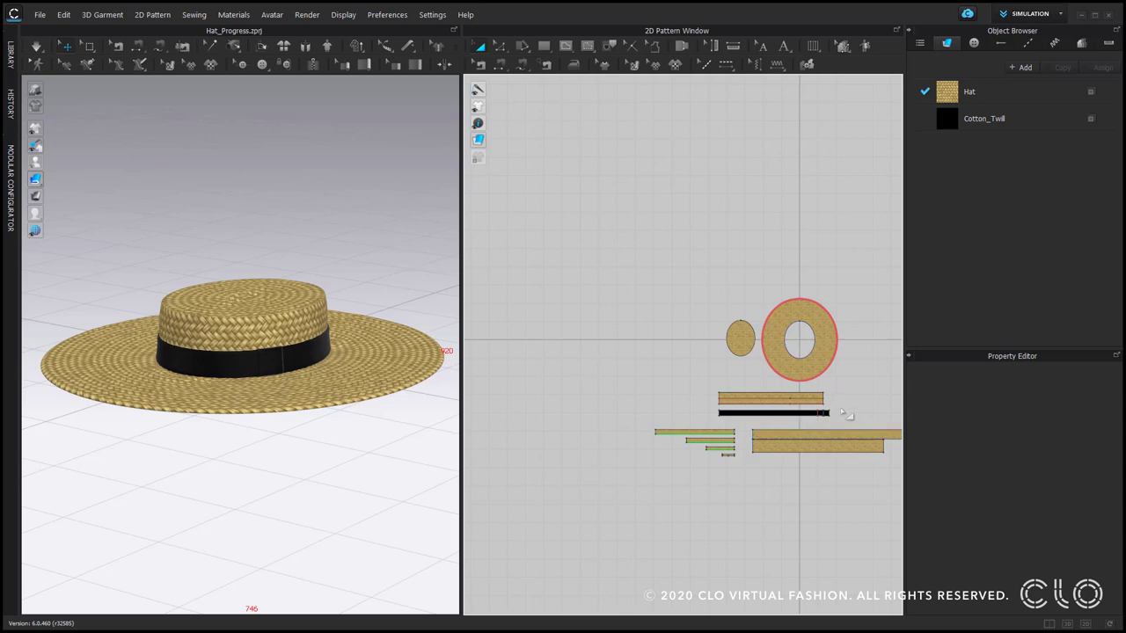
Set the black hatband's additional rendering thickness to 1 mm.
left_click(726, 414)
left_click(1064, 429)
type("1")
key("Return")
left_click(607, 454)
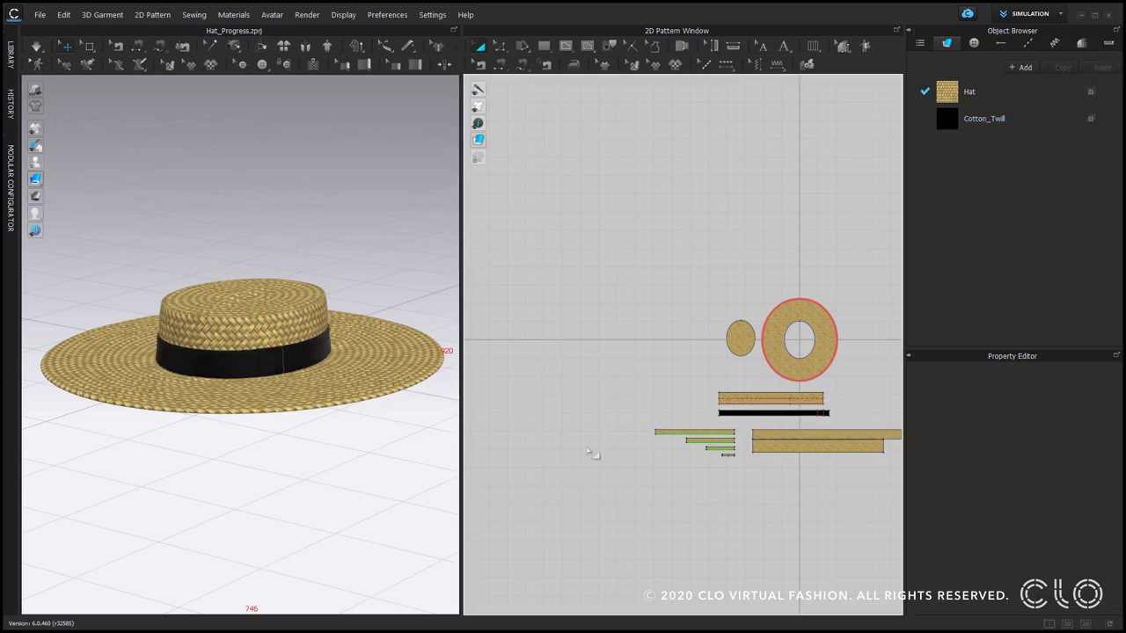
Set the 3D seamline intensity of the straw patterns' sewing lines to 0.
mouse_move(328, 459)
right_mouse_down()
mouse_move(397, 492)
mouse_move(387, 528)
mouse_move(307, 478)
mouse_move(226, 487)
mouse_move(256, 552)
mouse_move(276, 478)
mouse_move(309, 467)
right_mouse_up()
key("b")
left_click_drag(653, 253, 852, 389)
left_click_drag(600, 410, 989, 544, "shift")
left_click(1067, 527)
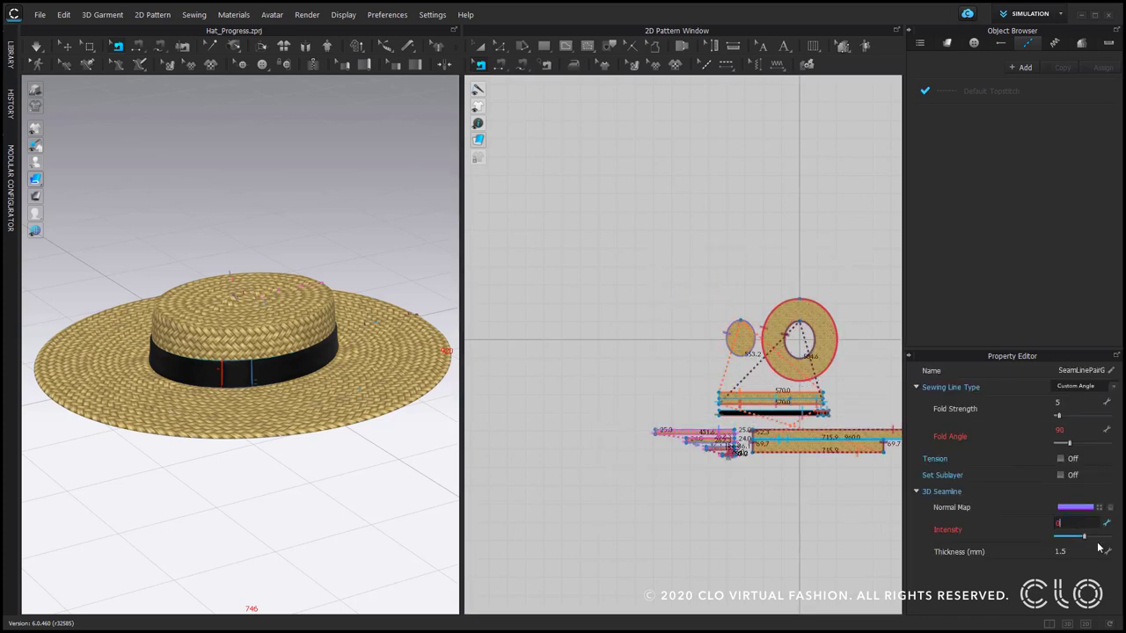
key("a")
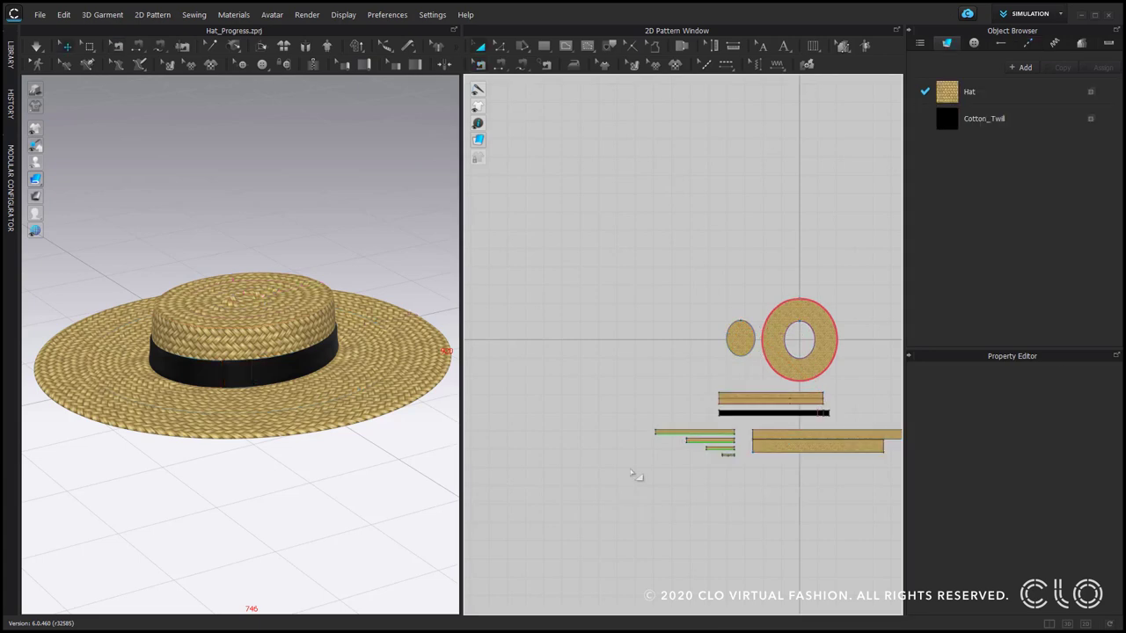
Start an interactive render of the hat and frame a close-up of the crown and hatband.
right_click_drag(319, 490, 325, 499)
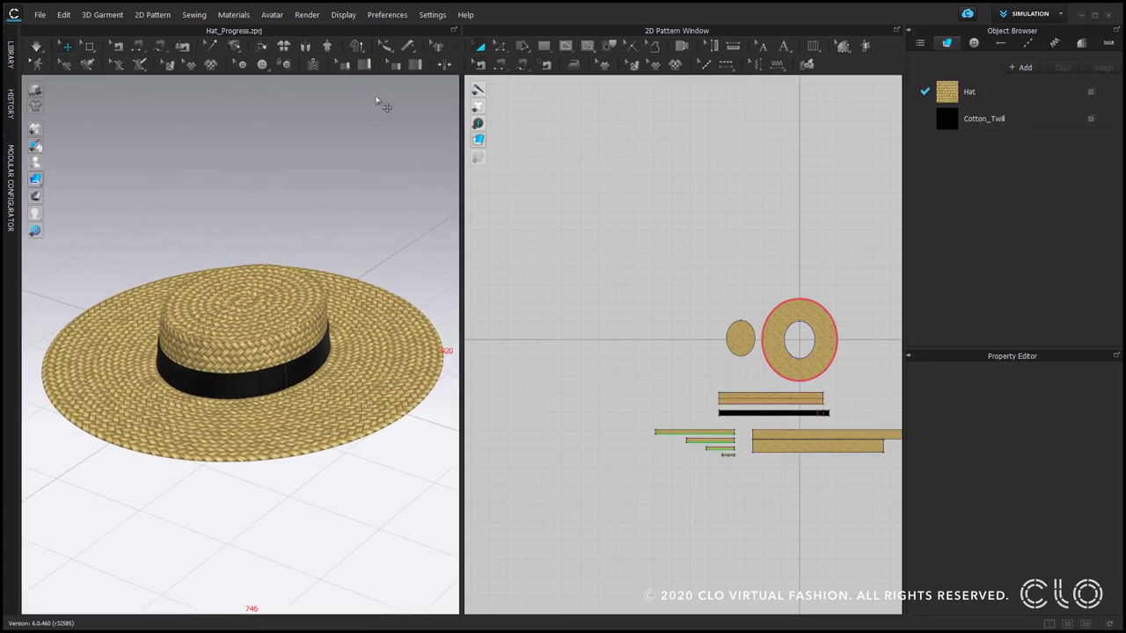
left_click(307, 14)
left_click(321, 40)
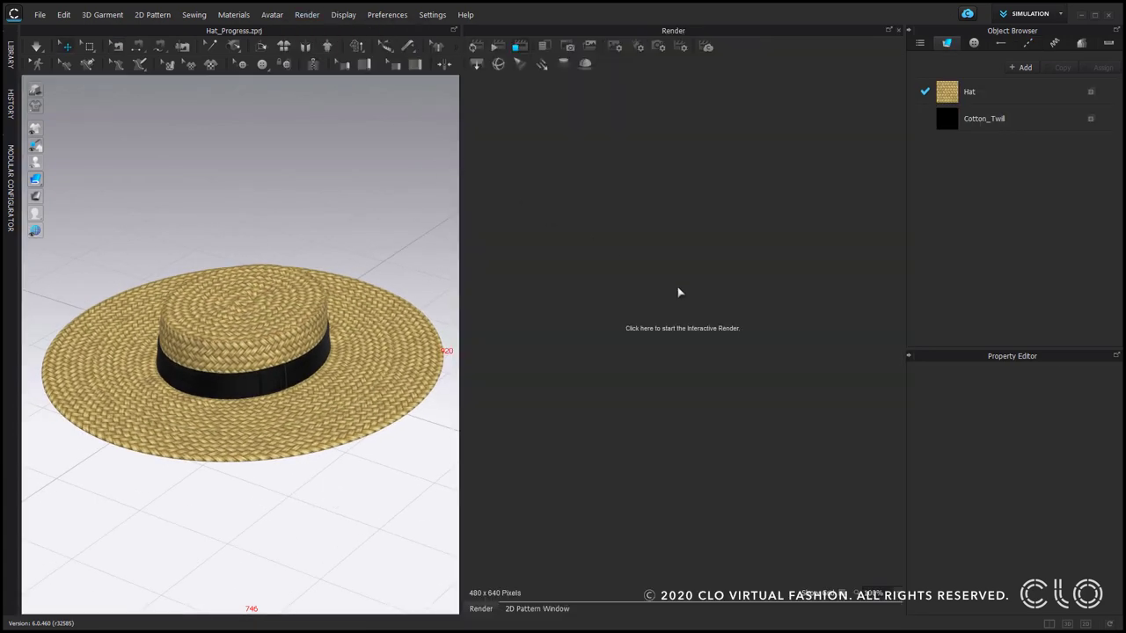
left_click(678, 328)
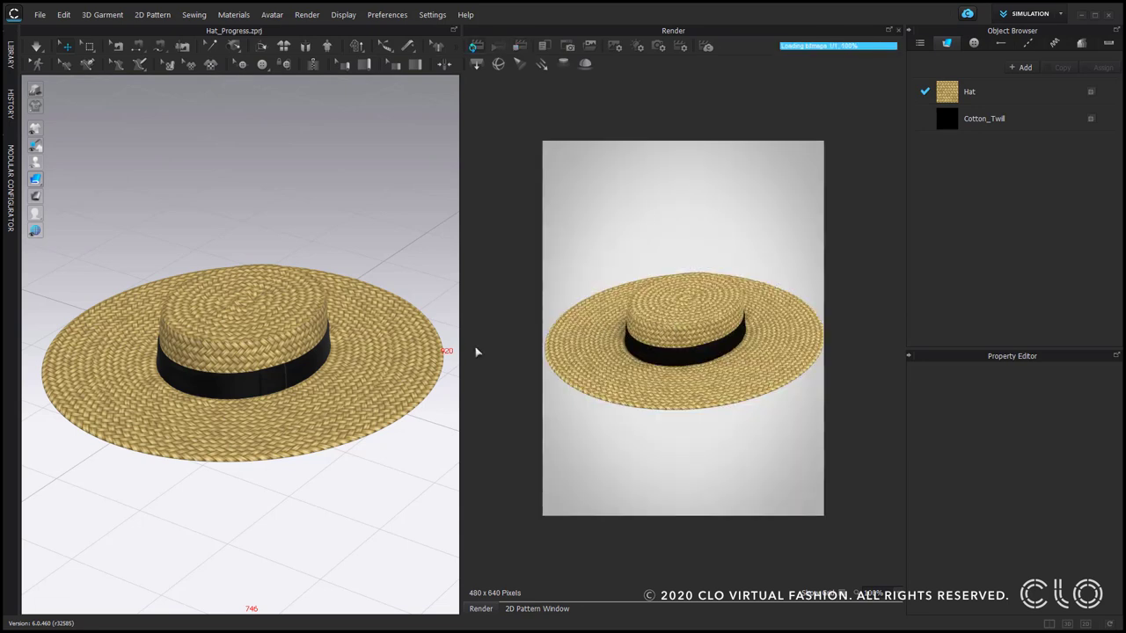
scroll(351, 406, "up", 8)
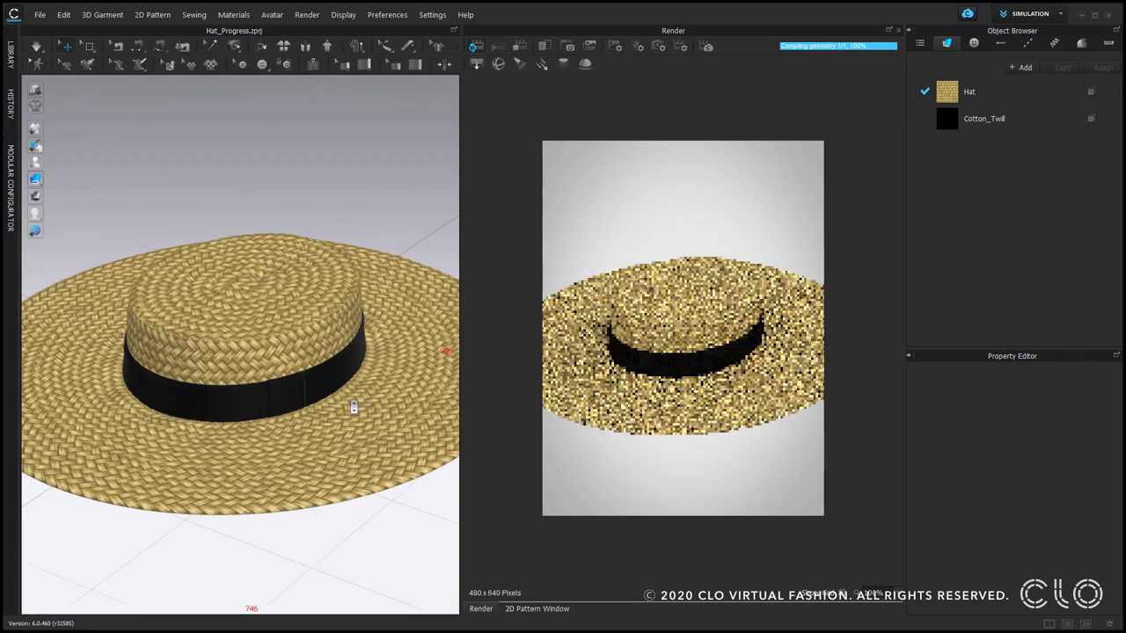
scroll(354, 407, "up", 2)
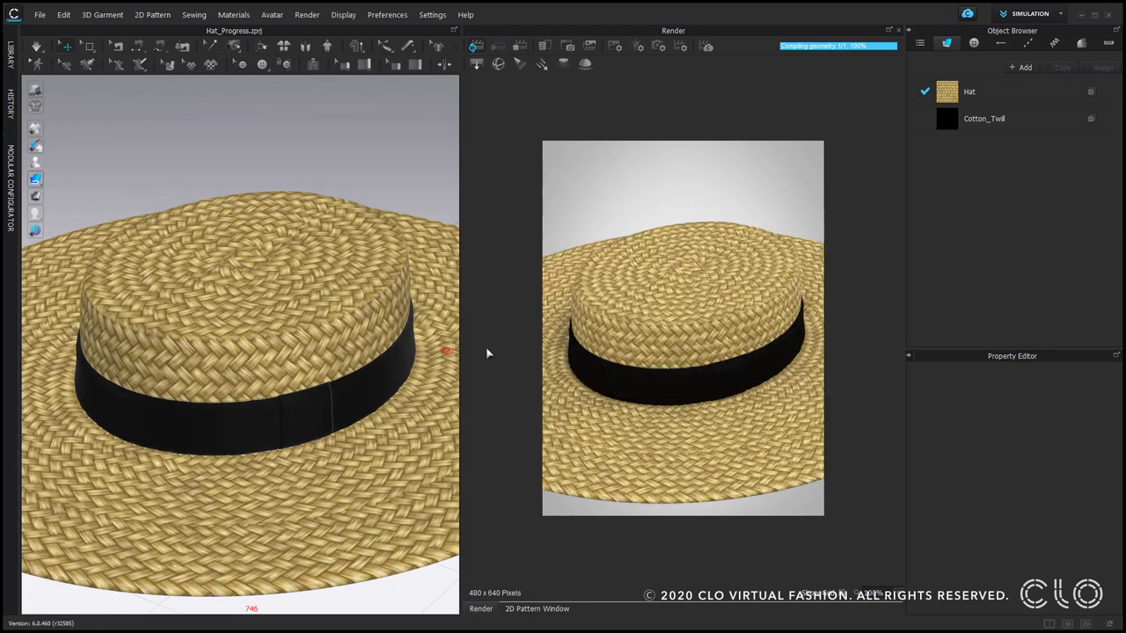
Set the Hat fabric's normal map intensity to 100 and its displacement map to 1 mm amount with 1 mm particle distance.
left_click(953, 103)
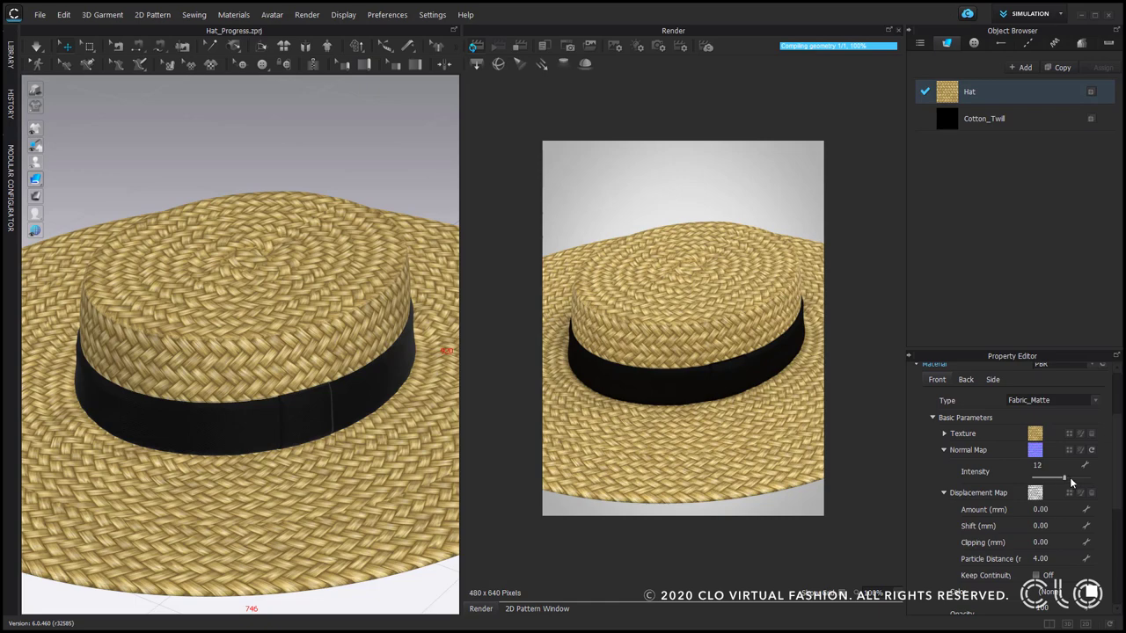
left_click_drag(1072, 476, 1092, 482)
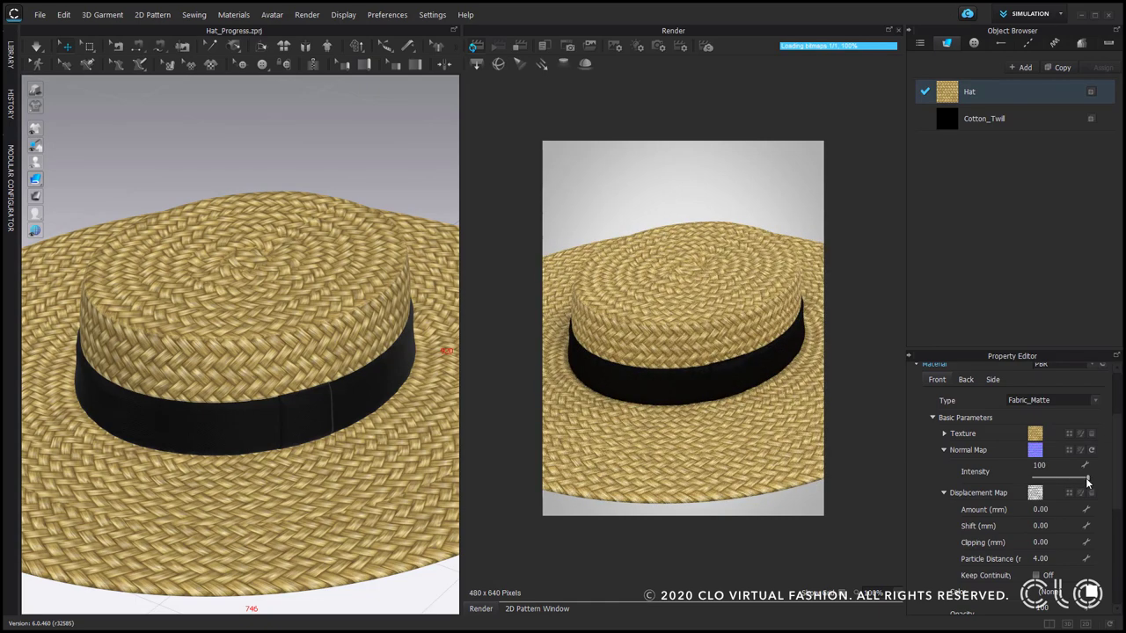
left_click(1063, 513)
type("1")
key("Return")
left_click(1057, 559)
type("1")
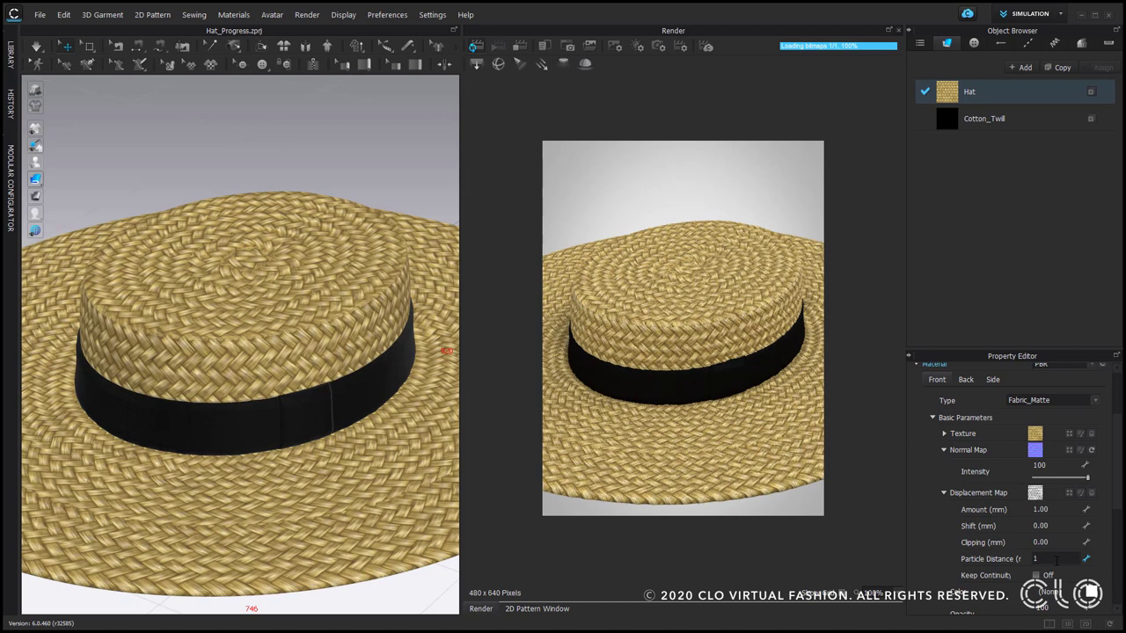
key("Return")
Reduce the additional rendering thickness of the brim, crown side and crown-top strips to 1 mm.
left_click(309, 550)
left_click(293, 380, "shift")
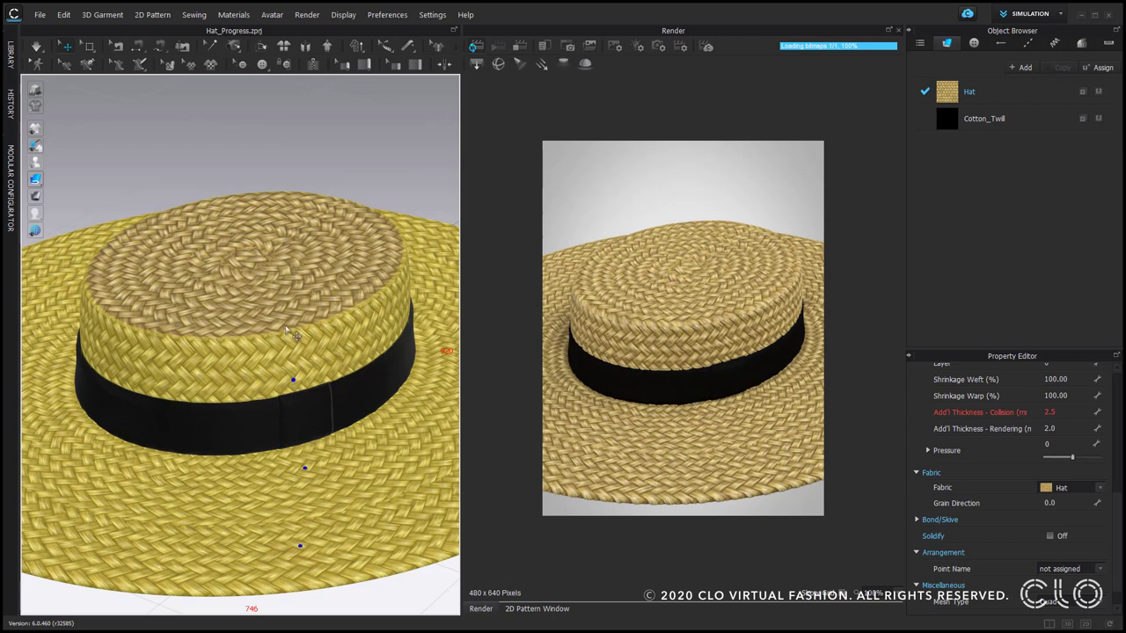
left_click(284, 313, "shift")
left_click(296, 286, "shift")
left_click(291, 261, "shift")
left_click(244, 256, "shift")
scroll(1105, 537, "up", 3)
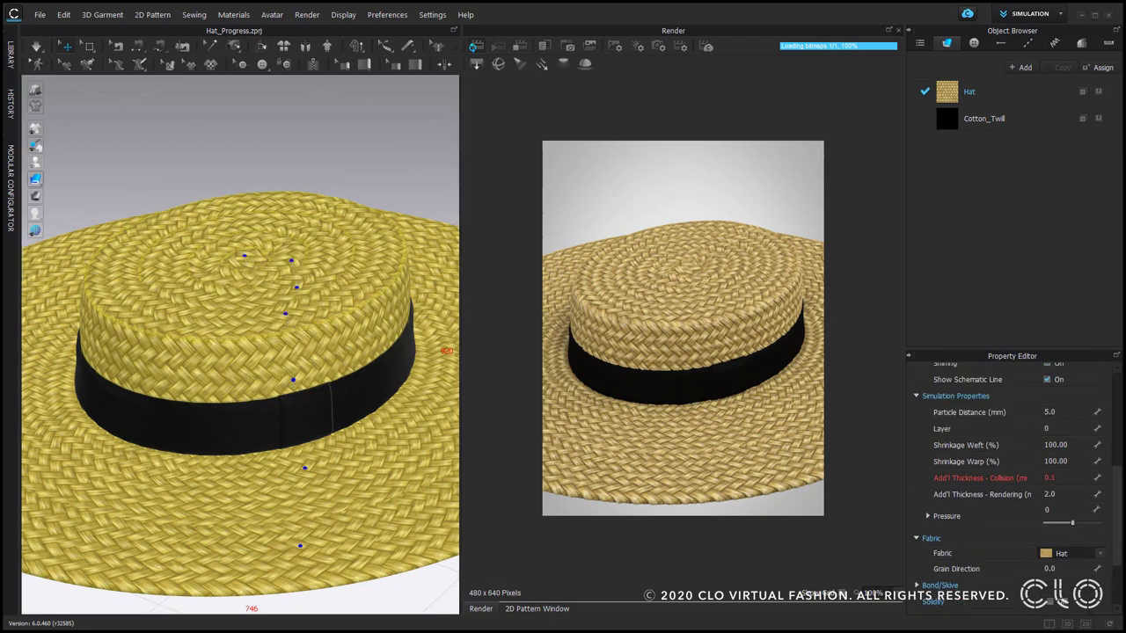
left_click(1066, 515)
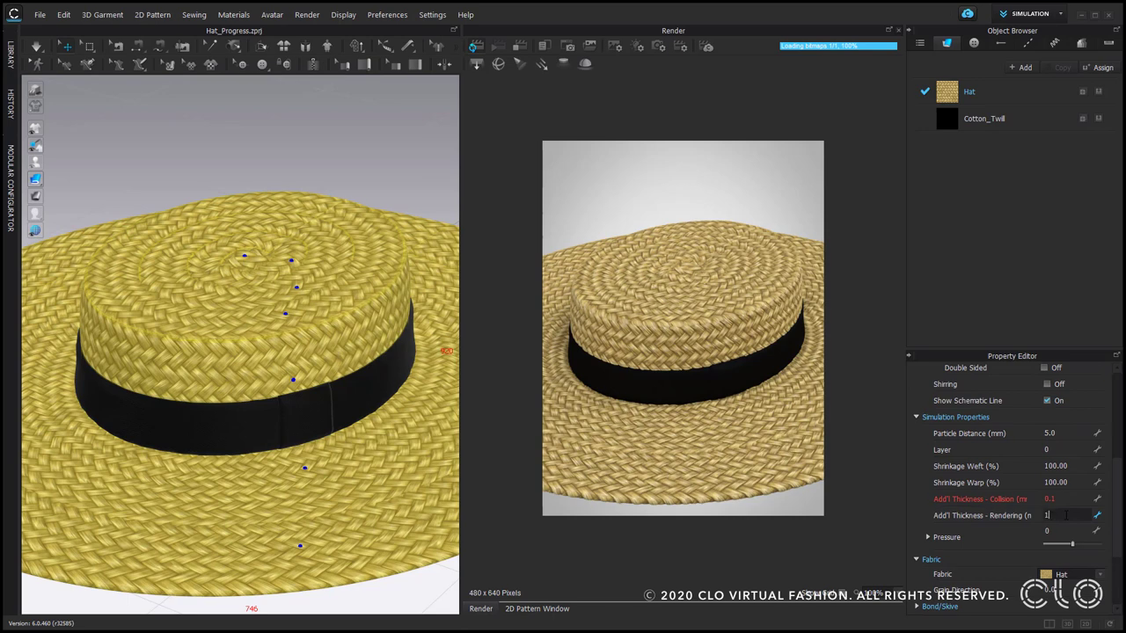
key("Return")
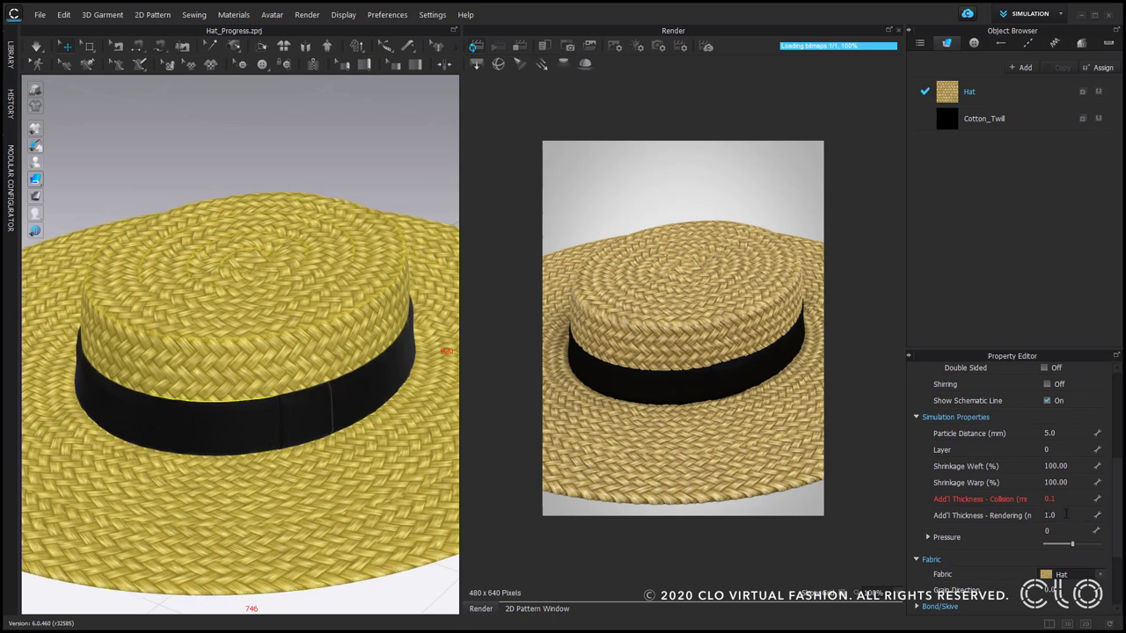
left_click(402, 148)
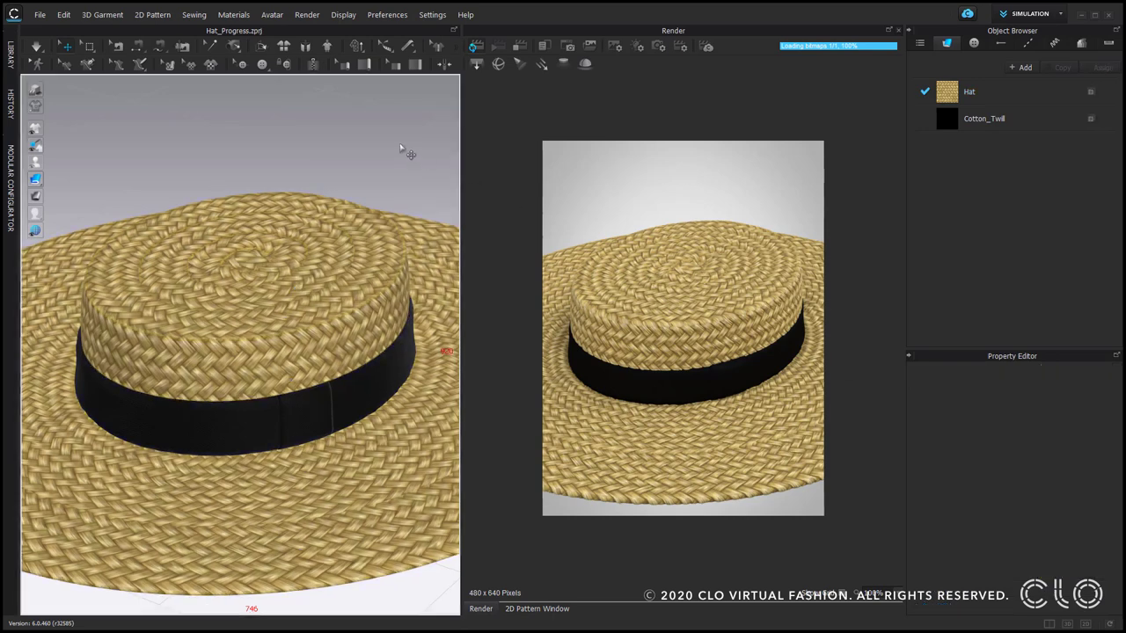
Close the interactive render and save the project under the name Boater Hat.
left_click(482, 51)
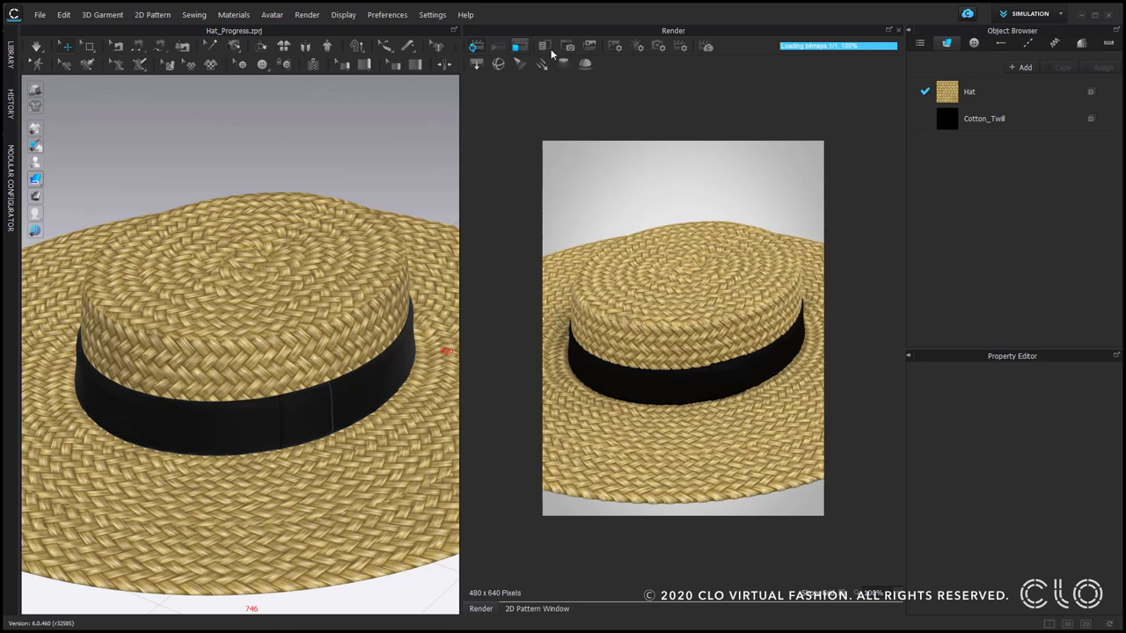
left_click(898, 31)
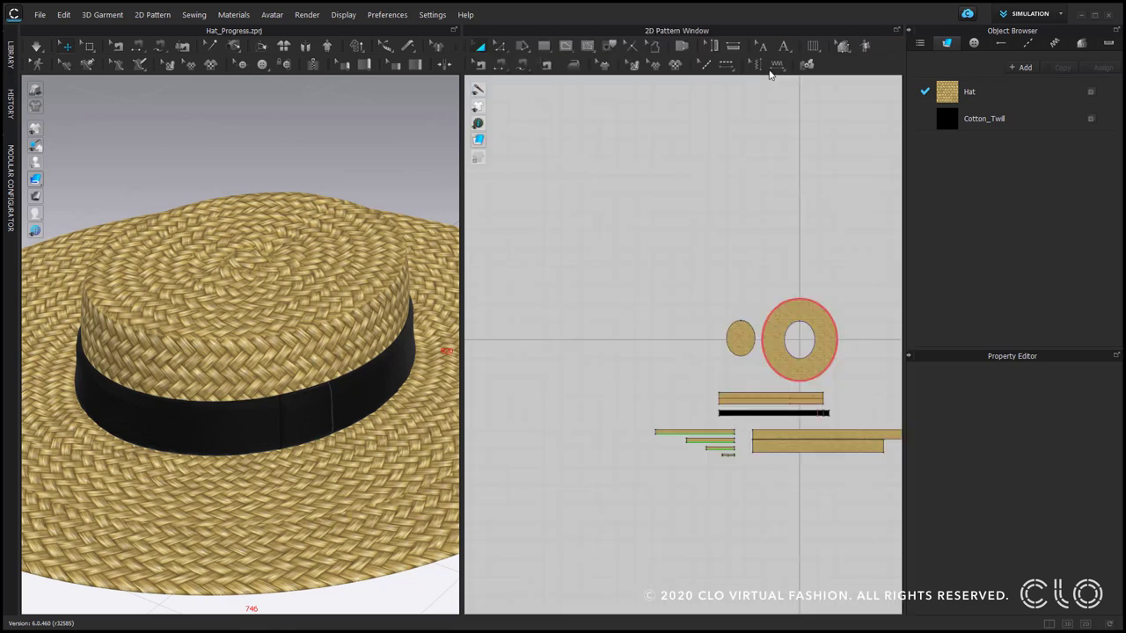
left_click(40, 14)
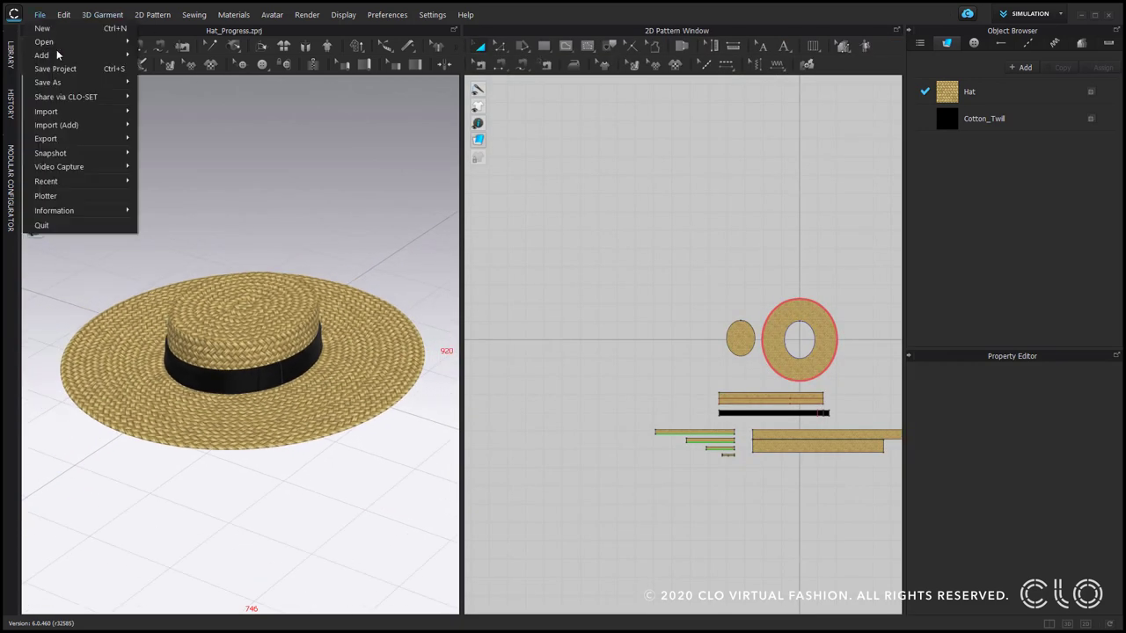
mouse_move(76, 82)
left_click(155, 88)
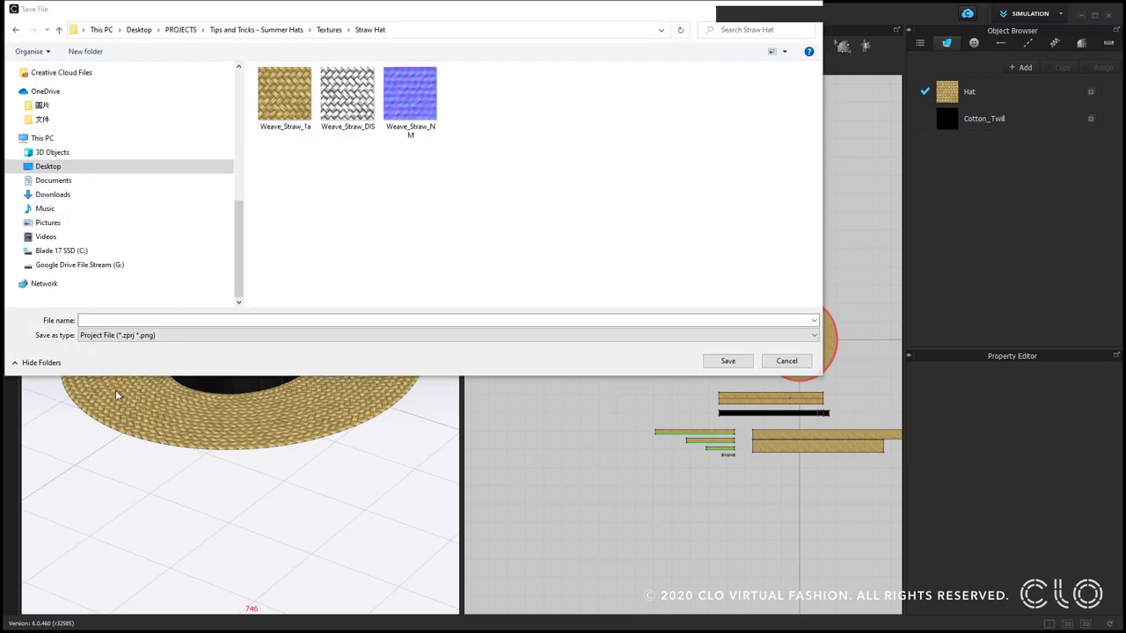
left_click(111, 320)
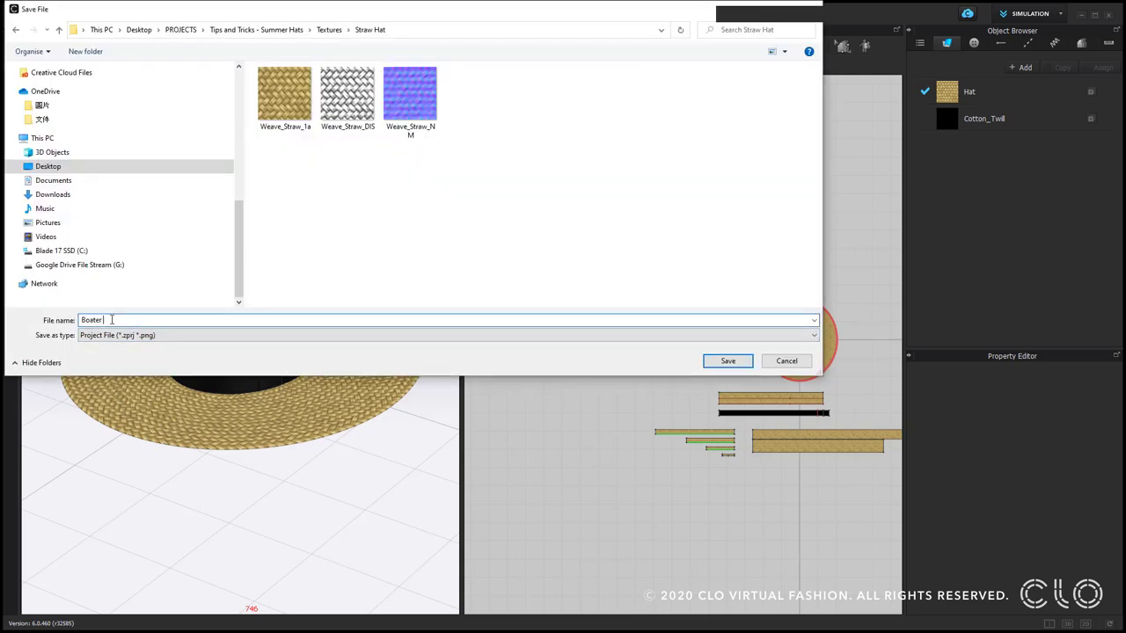
key("Return")
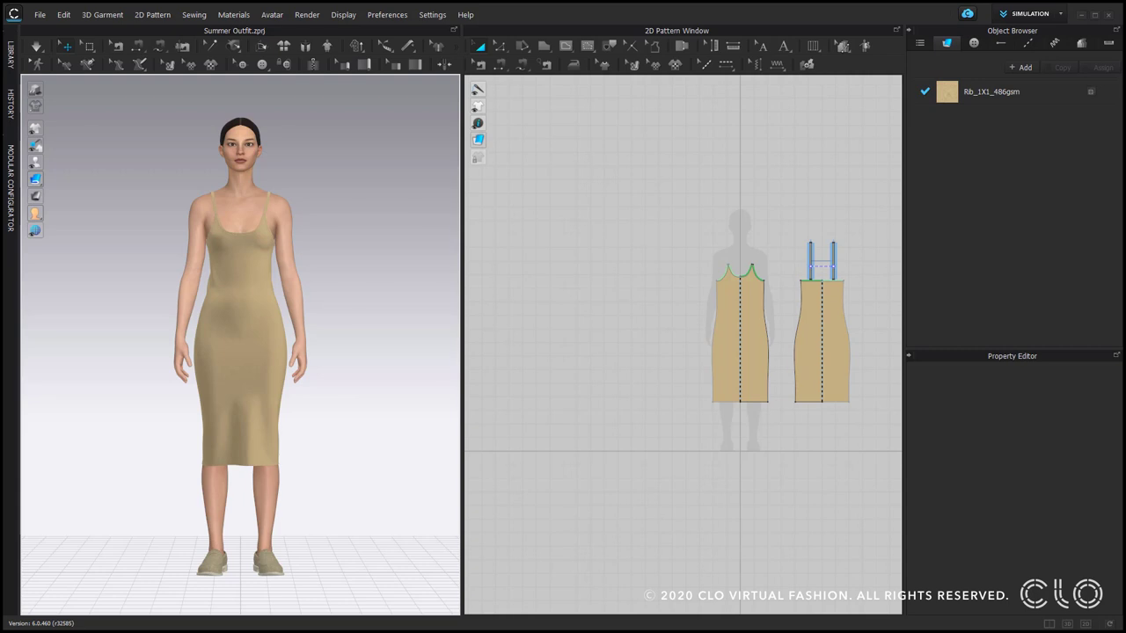
Add the Boater Hat project from the Straw Hat library folder to the Summer Outfit workspace.
left_click(10, 53)
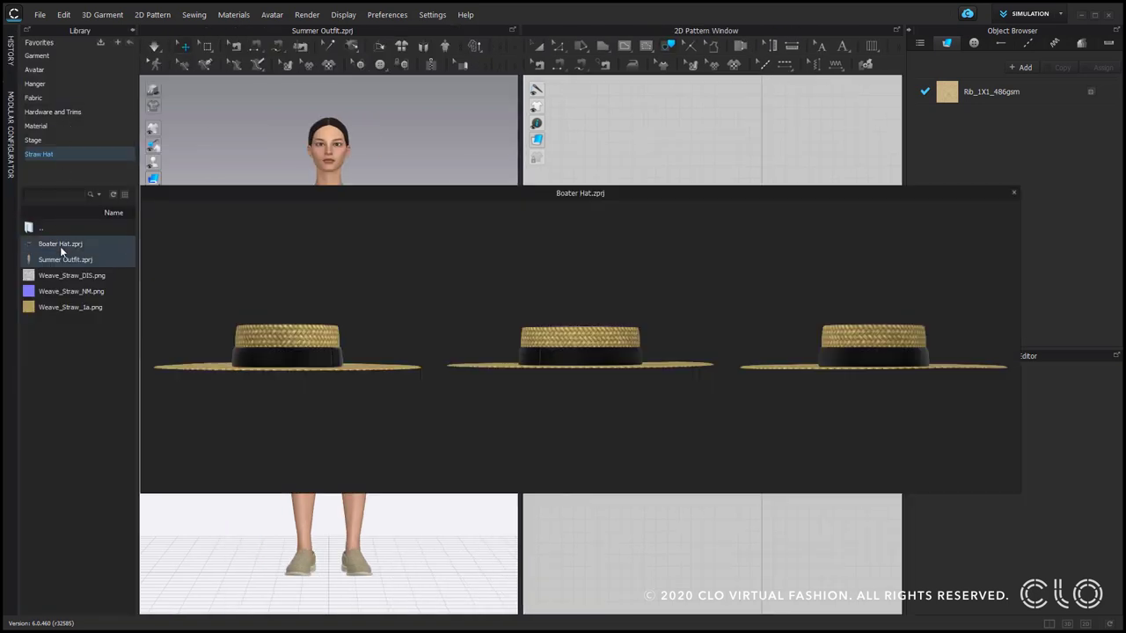
right_click(60, 247)
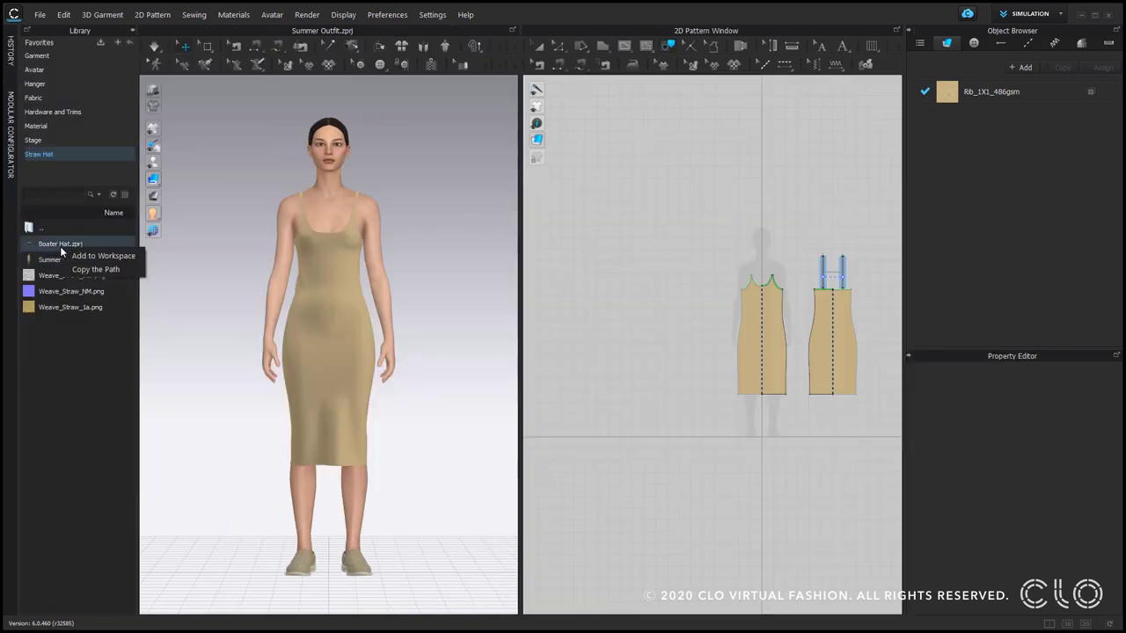
left_click(97, 252)
left_click(568, 403)
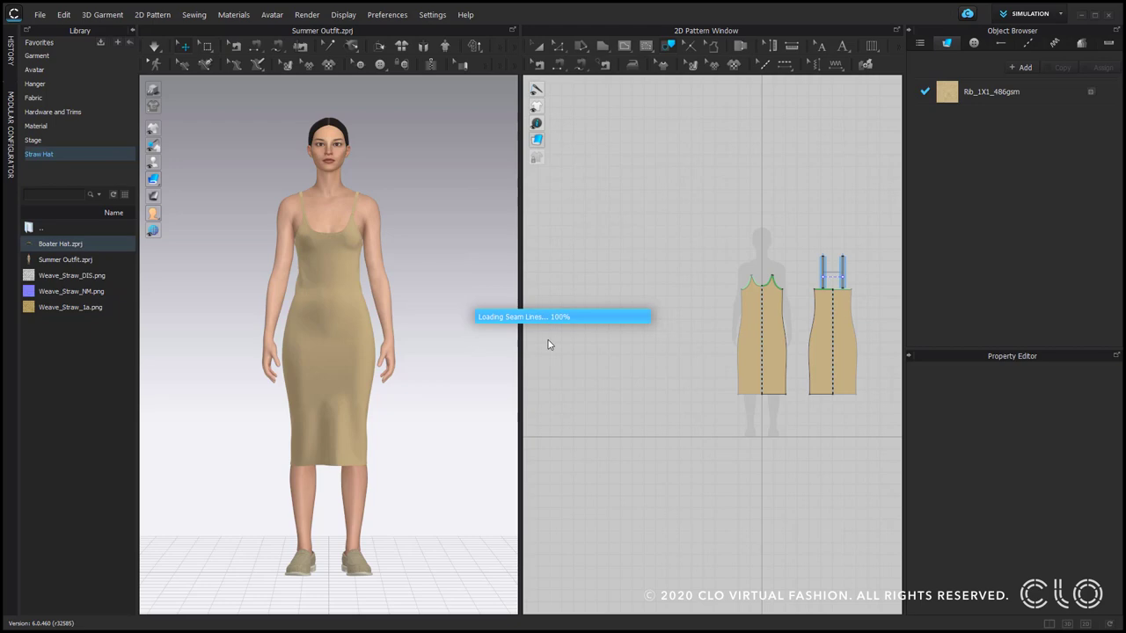
left_click(540, 330)
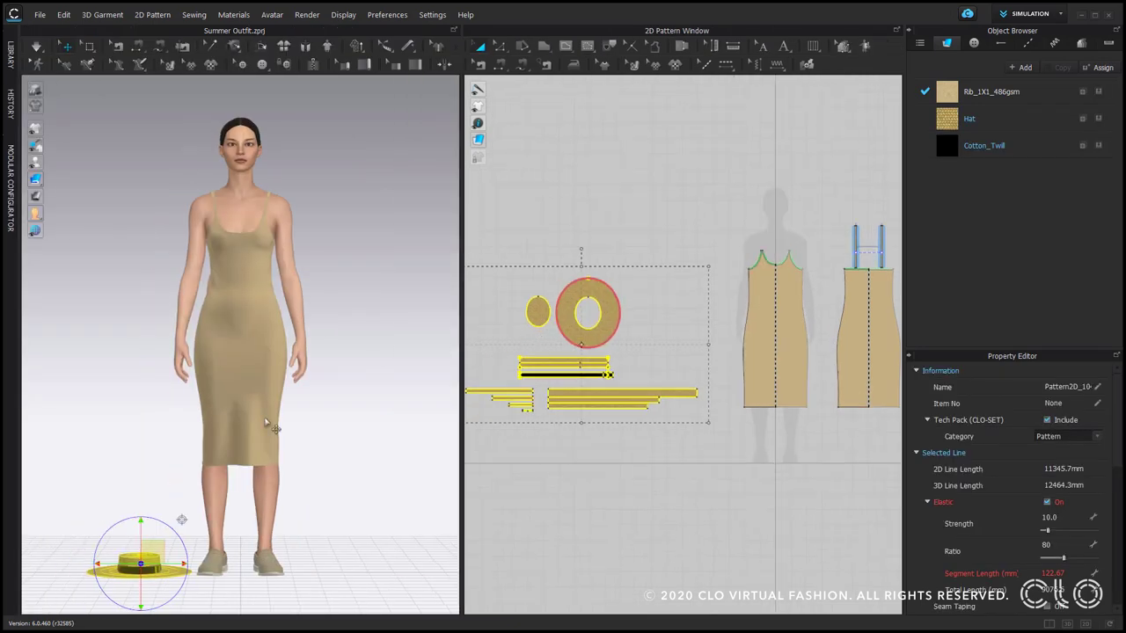
Move the boater hat from the floor up to head height and over the avatar's head.
right_click_drag(145, 537, 201, 546)
left_click_drag(201, 545, 206, 62)
key("5")
left_click_drag(126, 356, 275, 336)
Tilt the hat slightly backward and lower it onto the avatar's head.
right_click_drag(226, 503, 313, 395)
middle_click_drag(220, 408, 312, 392)
scroll(271, 364, "up", 2)
scroll(271, 364, "up", 1)
left_click_drag(286, 301, 250, 339)
right_click_drag(321, 370, 294, 351)
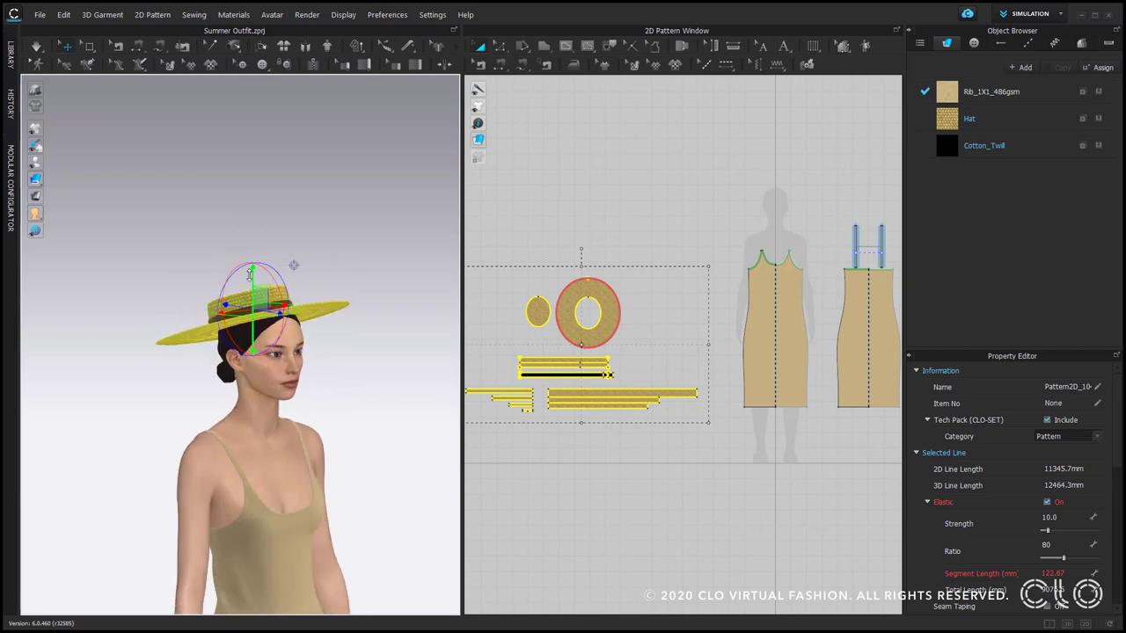
left_click_drag(250, 273, 250, 281)
Fine-tune the hat's height and center it sideways on the avatar's head, then check its fit from several sides.
right_click_drag(251, 279, 285, 376)
scroll(289, 380, "up", 2)
right_click_drag(291, 302, 301, 336)
left_click_drag(266, 276, 265, 264)
key("2")
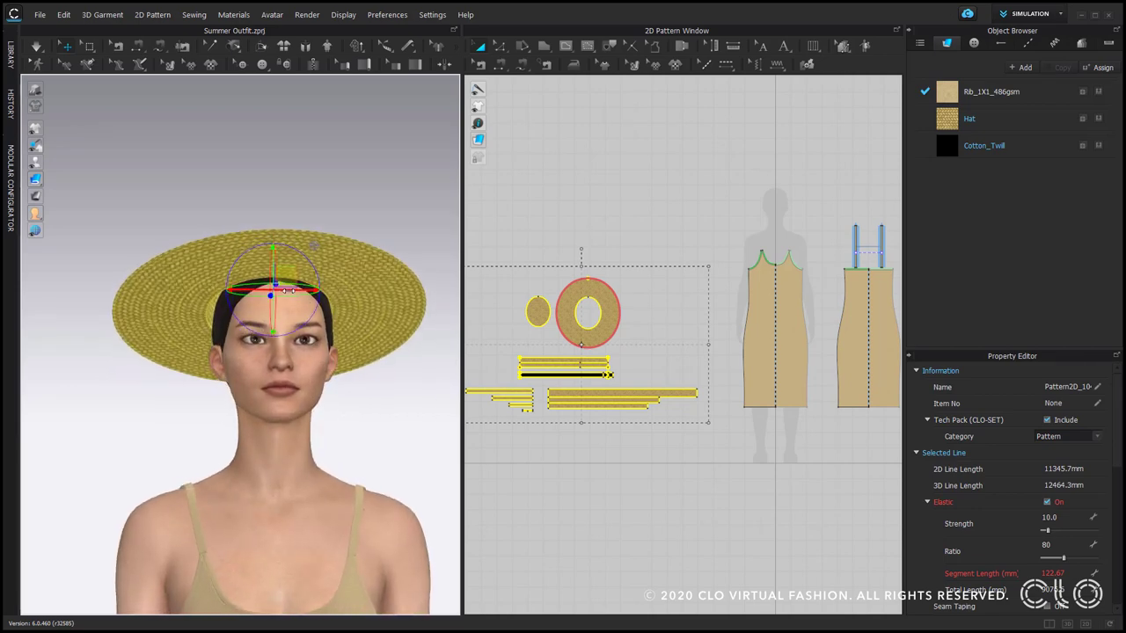
left_click_drag(288, 290, 292, 291)
right_click_drag(356, 448, 338, 406)
left_click_drag(309, 290, 310, 288)
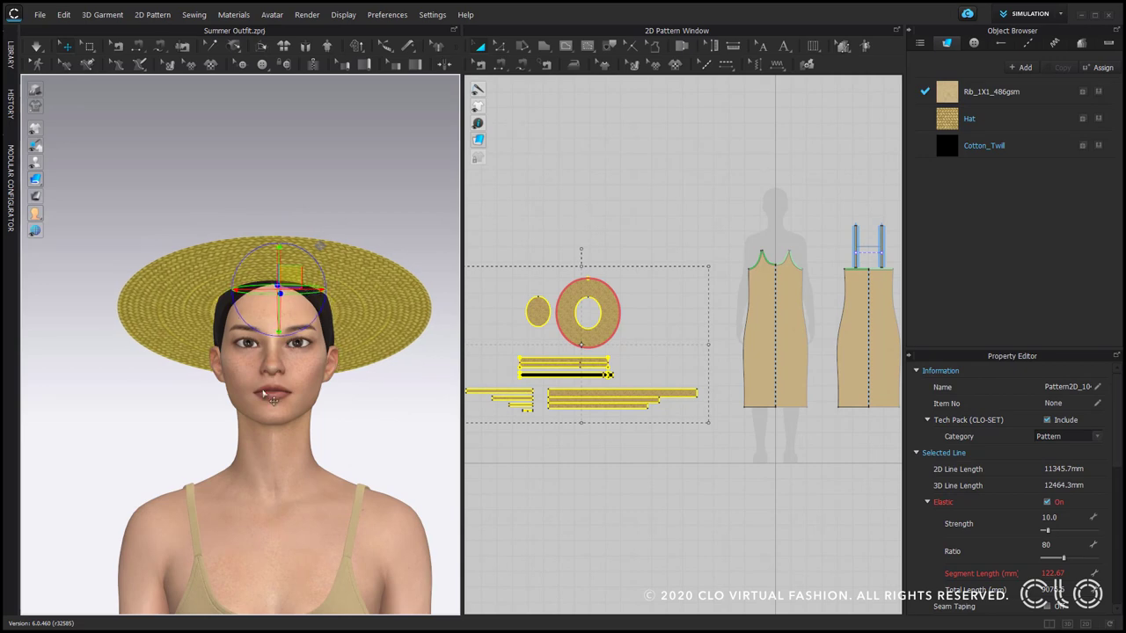
right_click_drag(263, 399, 262, 480)
left_click(144, 288)
right_click_drag(307, 429, 227, 394)
scroll(227, 393, "down", 3)
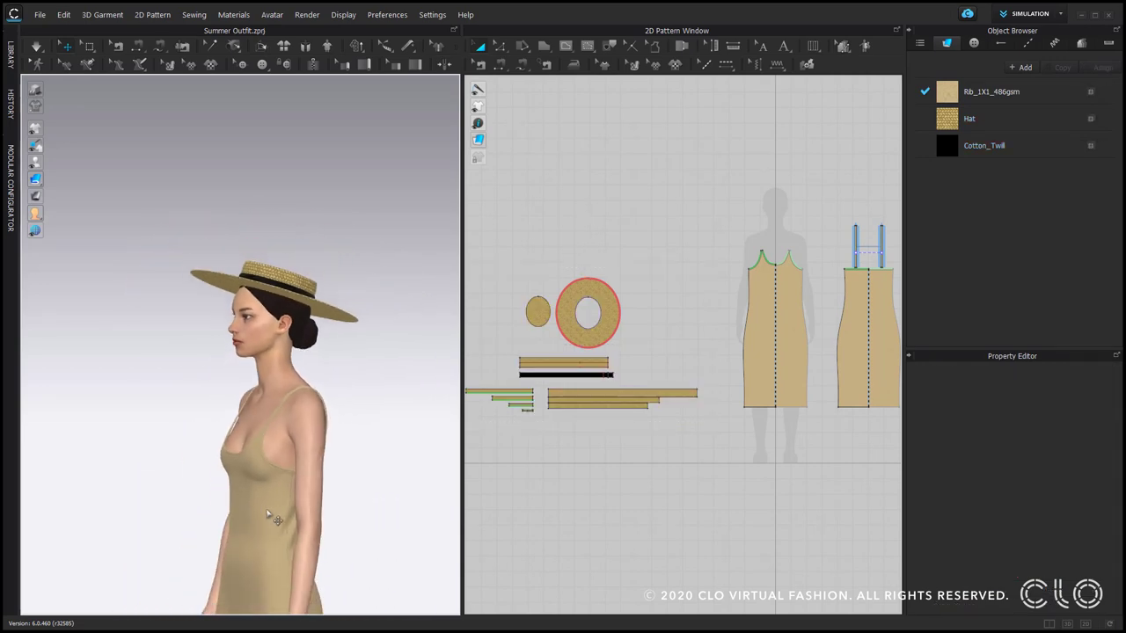
middle_click_drag(275, 525, 273, 464)
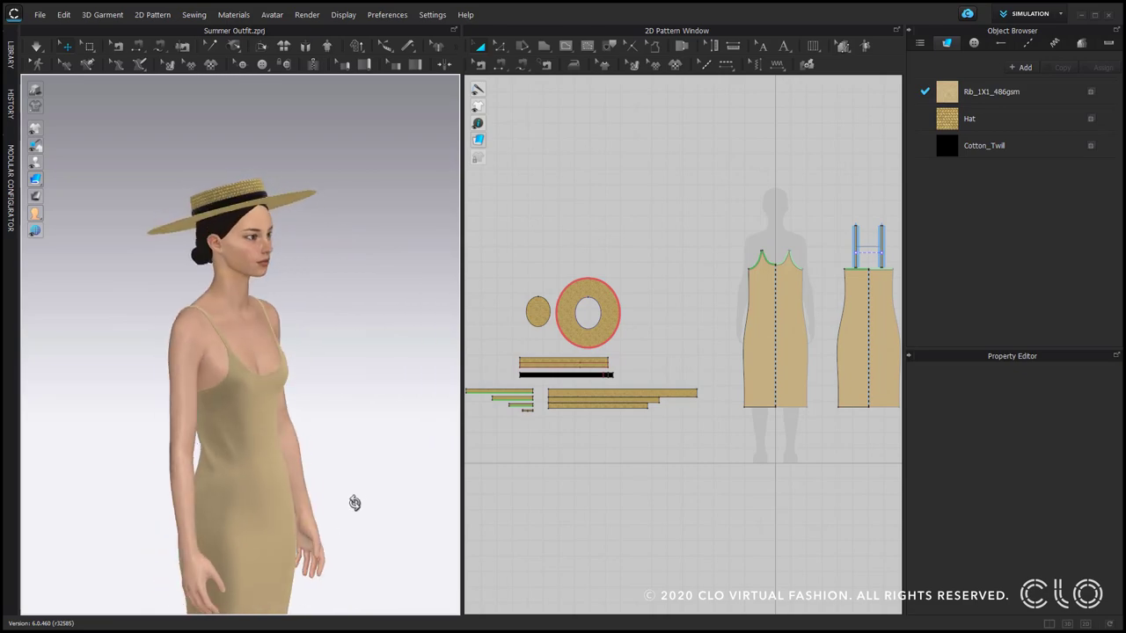